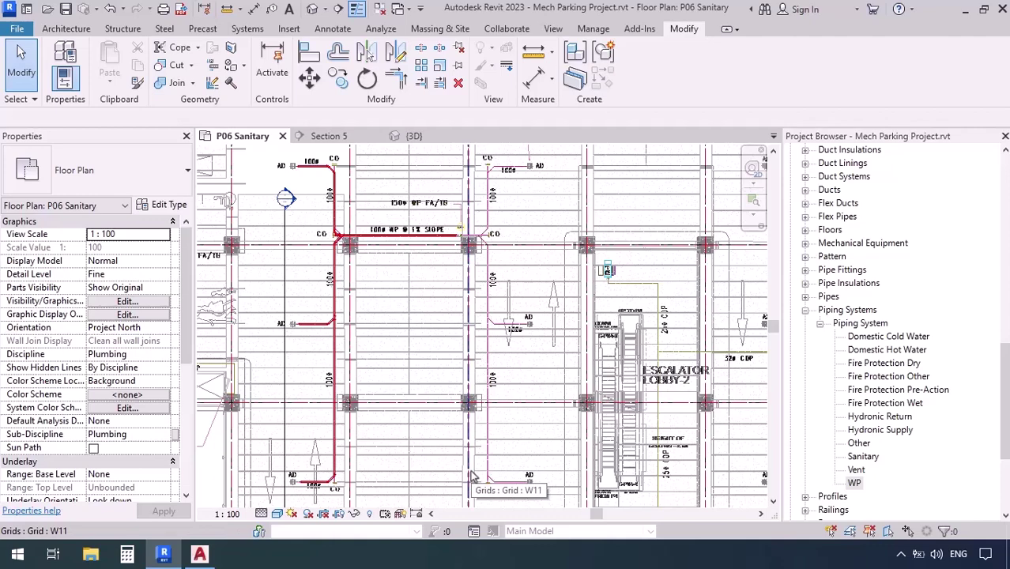
- Start a 100 mm PVC pipe at 3500 mm middle elevation beside riser R53, following the linked drawing through the 45° turn to grid WC
key(p)
key(i)
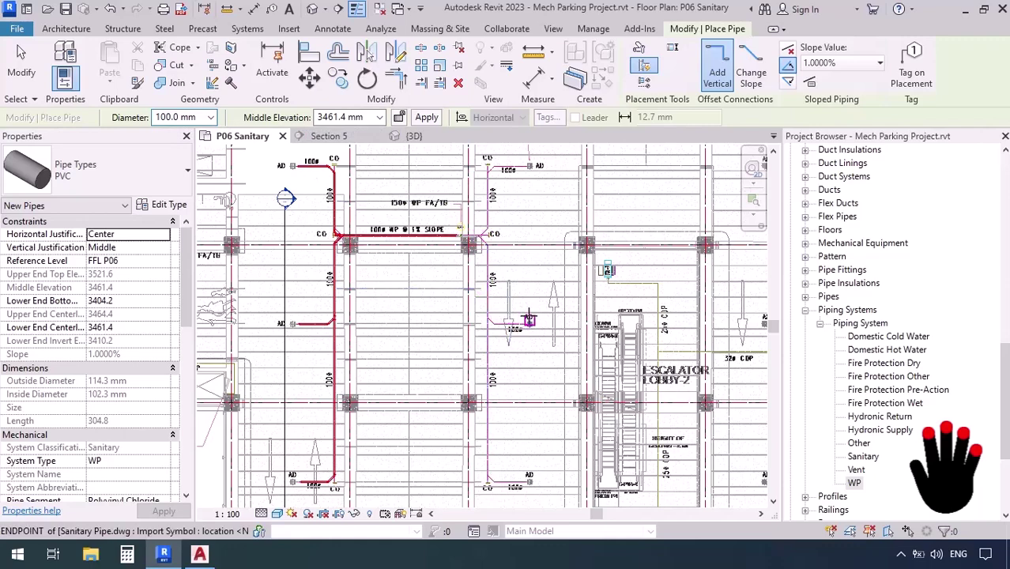
click(371, 116)
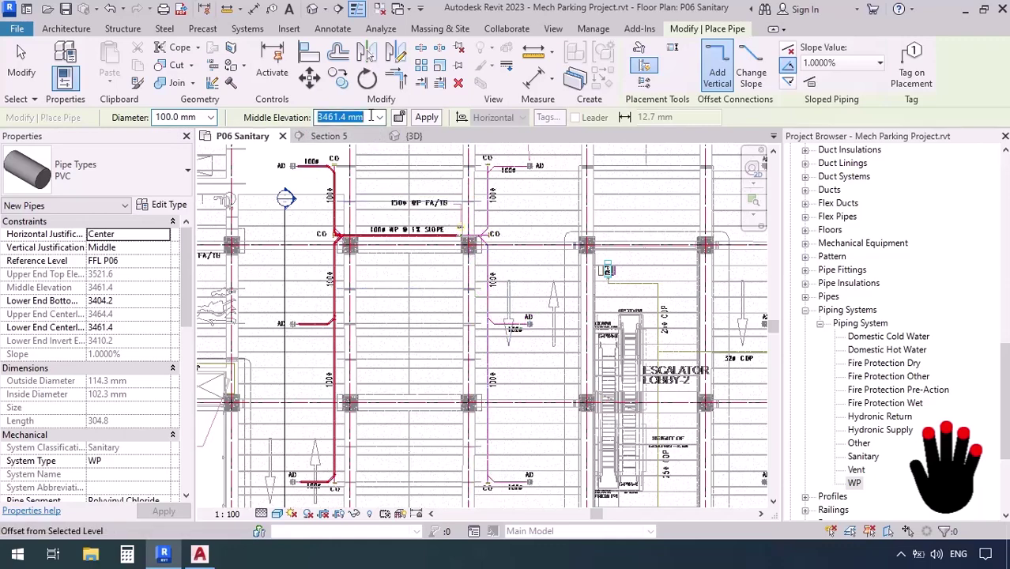
text(3500)
key(Return)
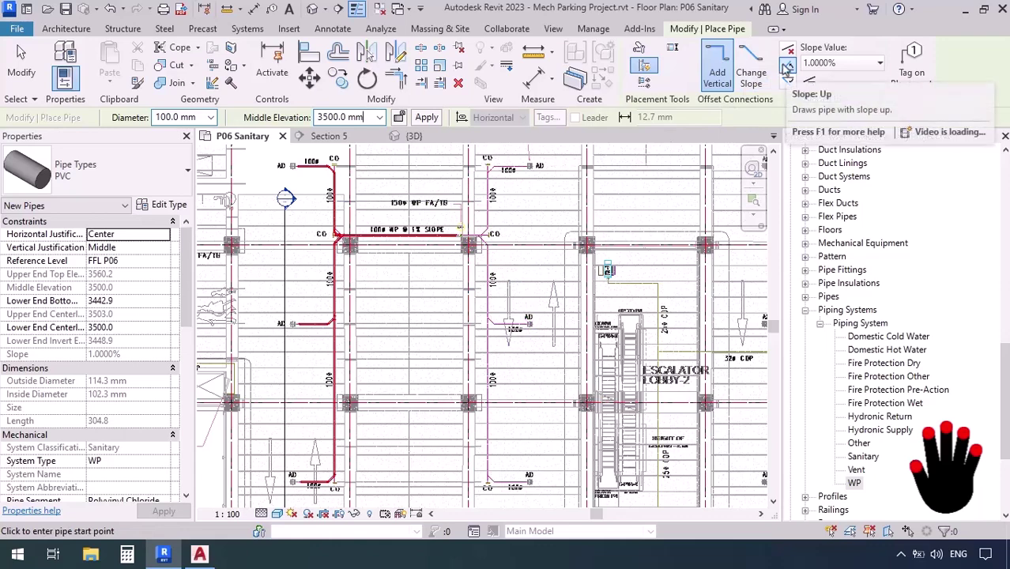
scroll(501, 241, up, 5)
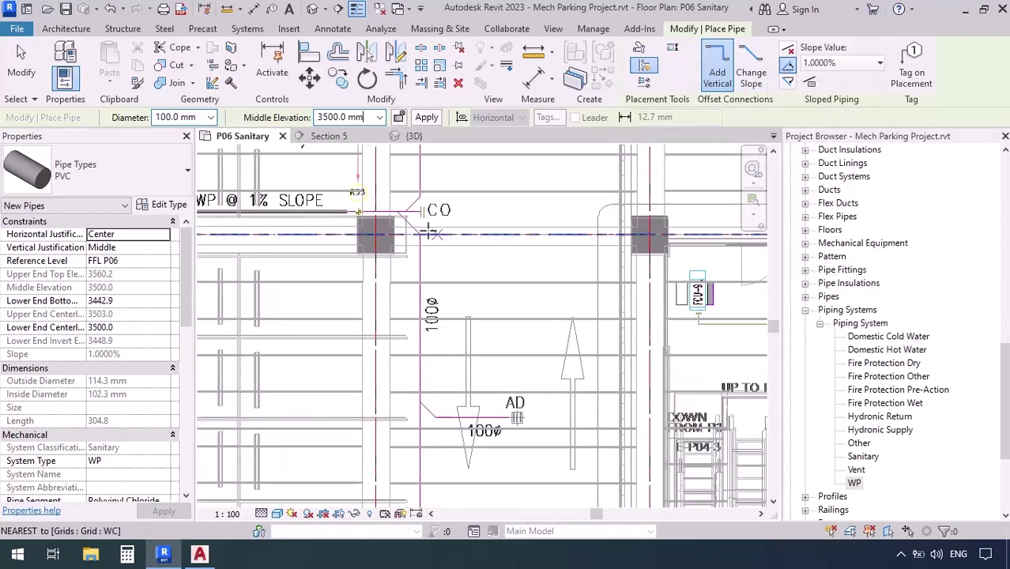
scroll(277, 203, up, 2)
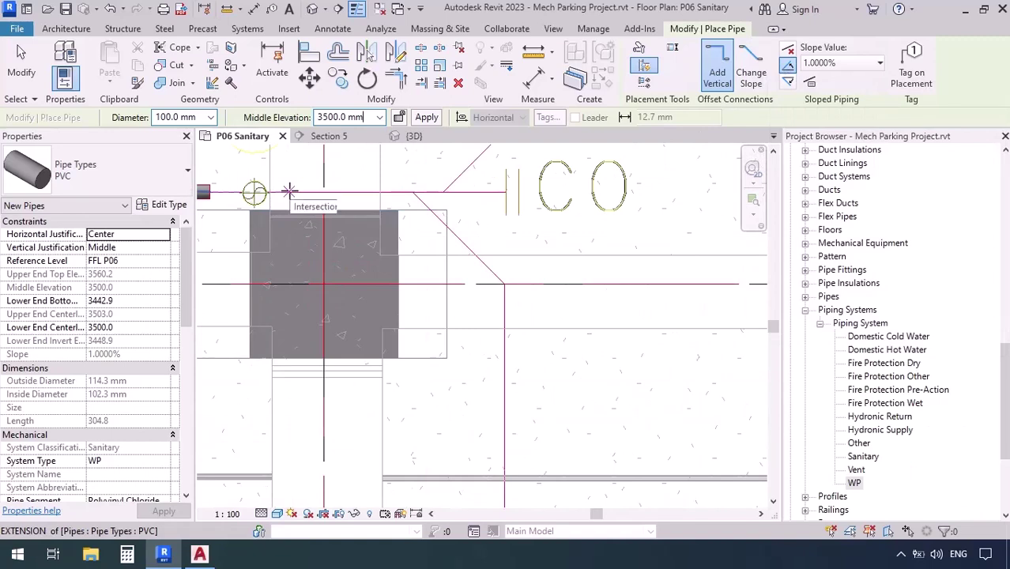
click(289, 190)
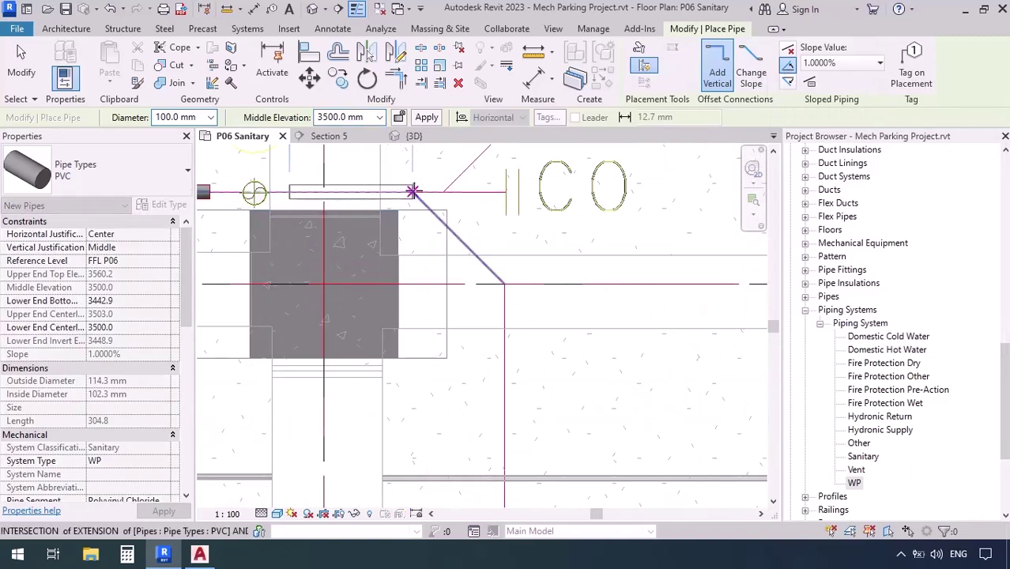
click(414, 192)
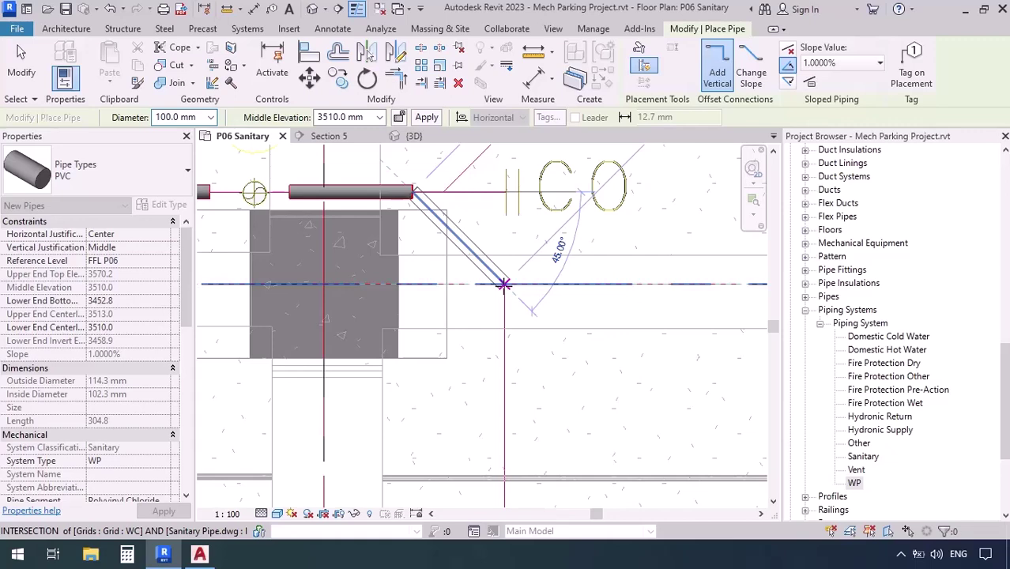
click(504, 284)
- Continue the sloped pipe along the vertical 100ø line south of grid WC and through the 45° offset to the first area drain
scroll(514, 218, down, 5)
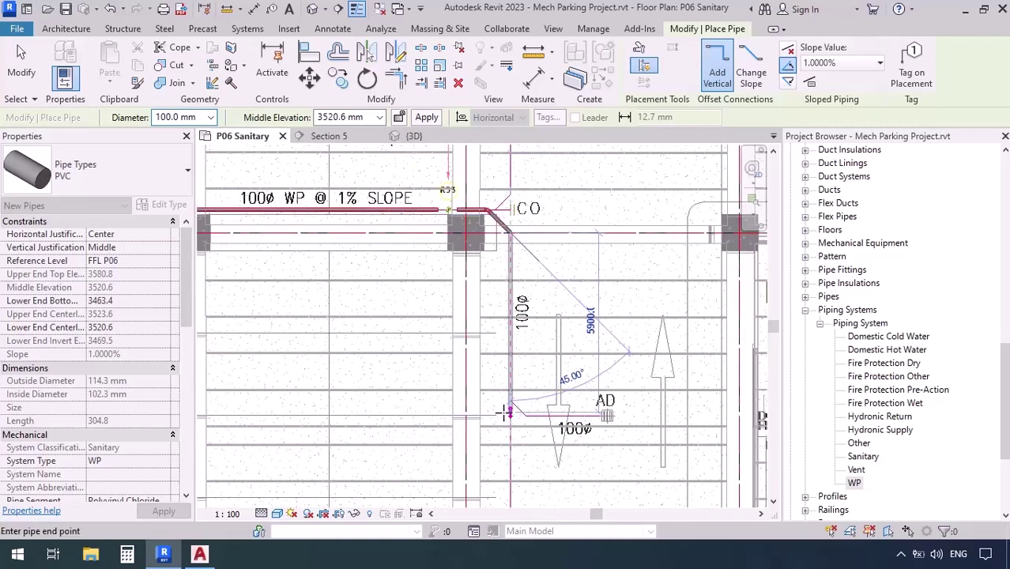
scroll(506, 412, up, 4)
click(522, 383)
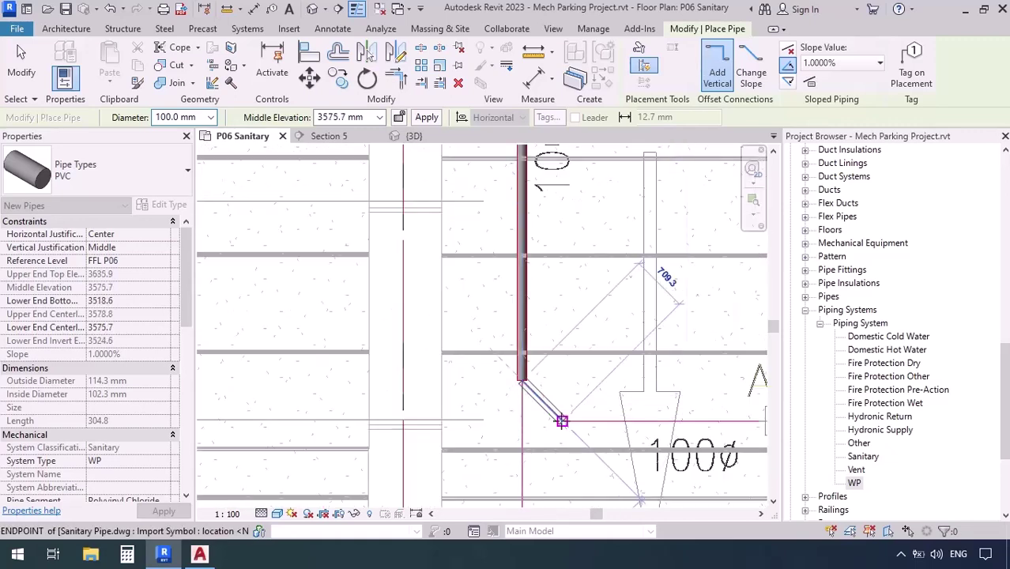
click(562, 422)
middle_drag(538, 427, 422, 410)
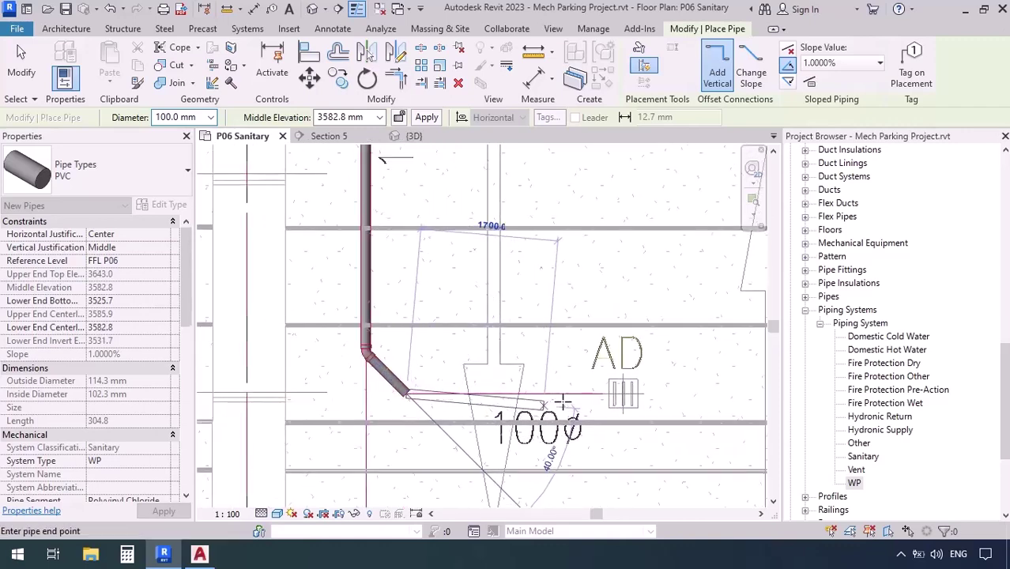
click(589, 394)
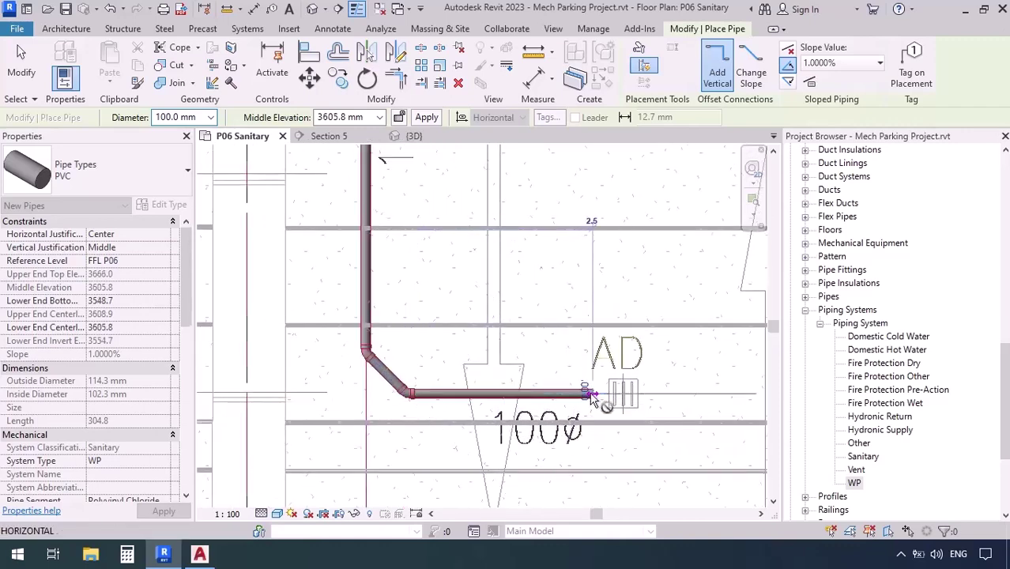
key(Escape)
key(Escape)
- Convert the bend at the bottom of the vertical run, before the area drain branch, into a sanitary tee
scroll(490, 400, down, 3)
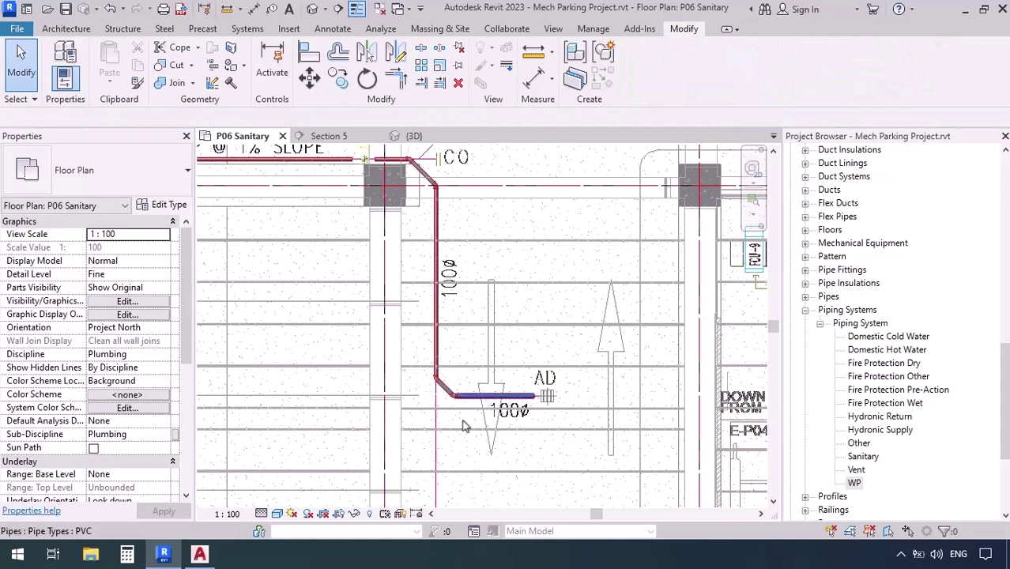
scroll(456, 423, up, 3)
scroll(377, 363, up, 2)
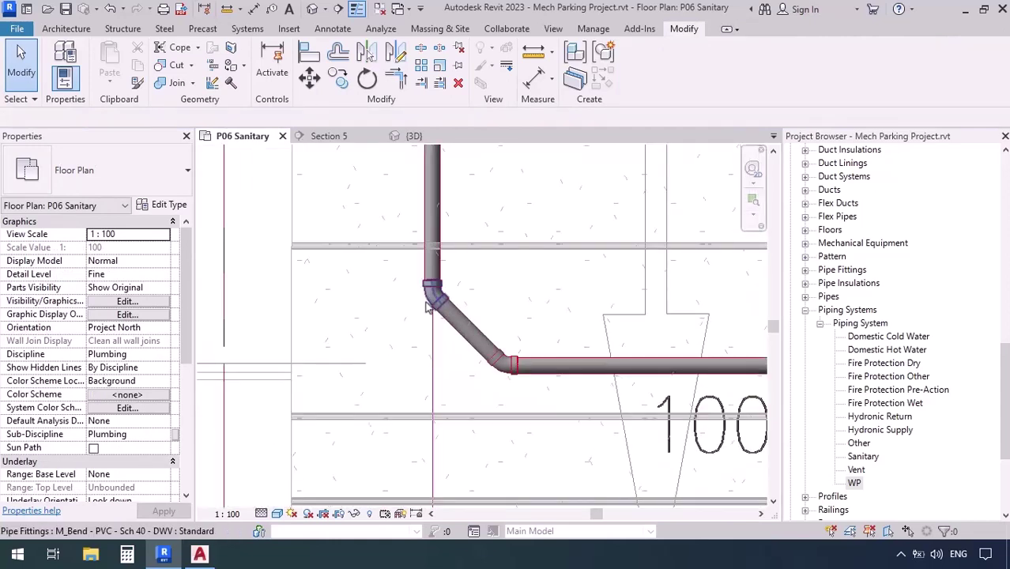
click(430, 304)
click(389, 393)
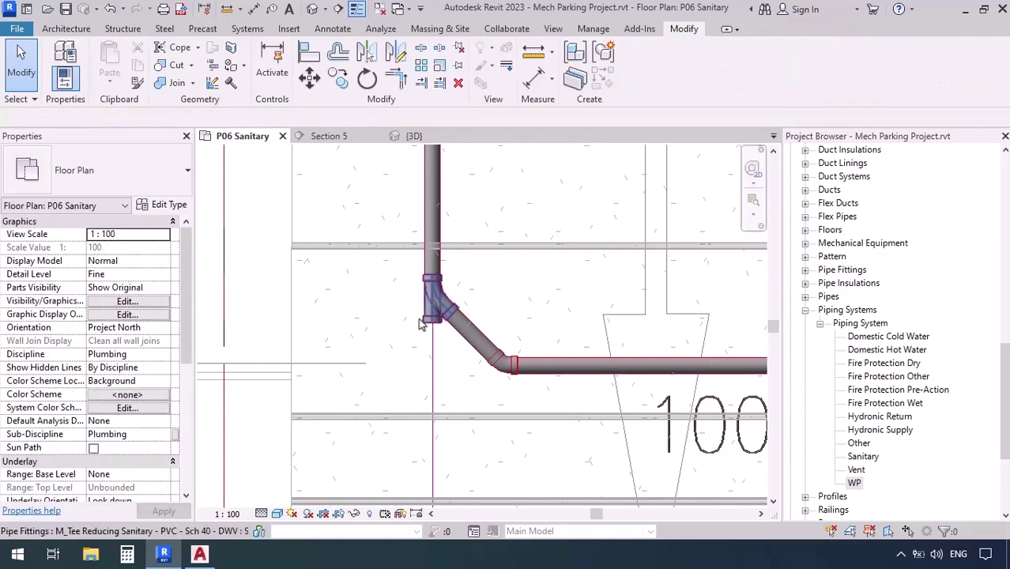
- Draw a sloped pipe from the tee's open end down the 100ø line and through the 45° offset to the southernmost area drain
click(423, 325)
right_click(433, 325)
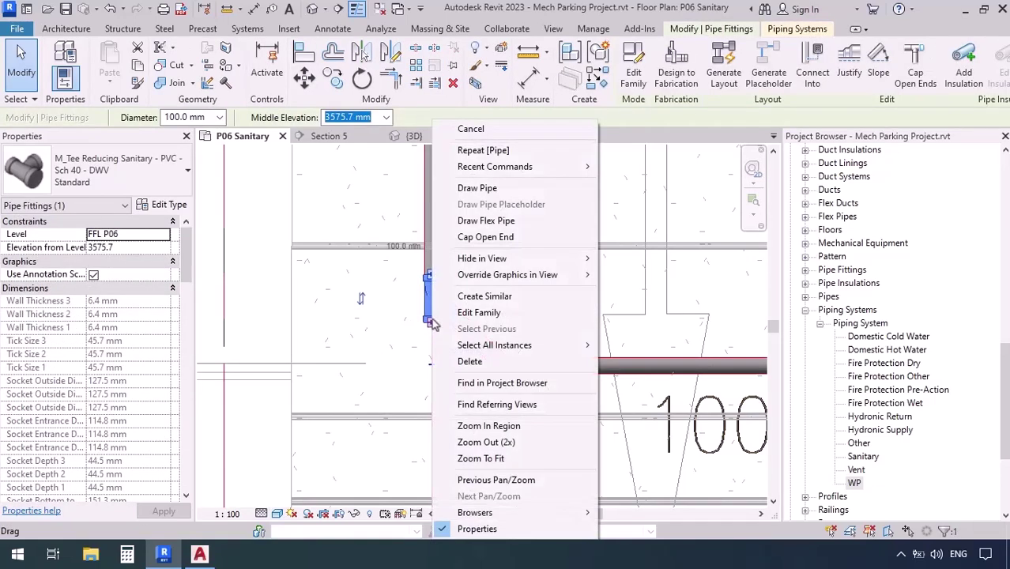
click(475, 198)
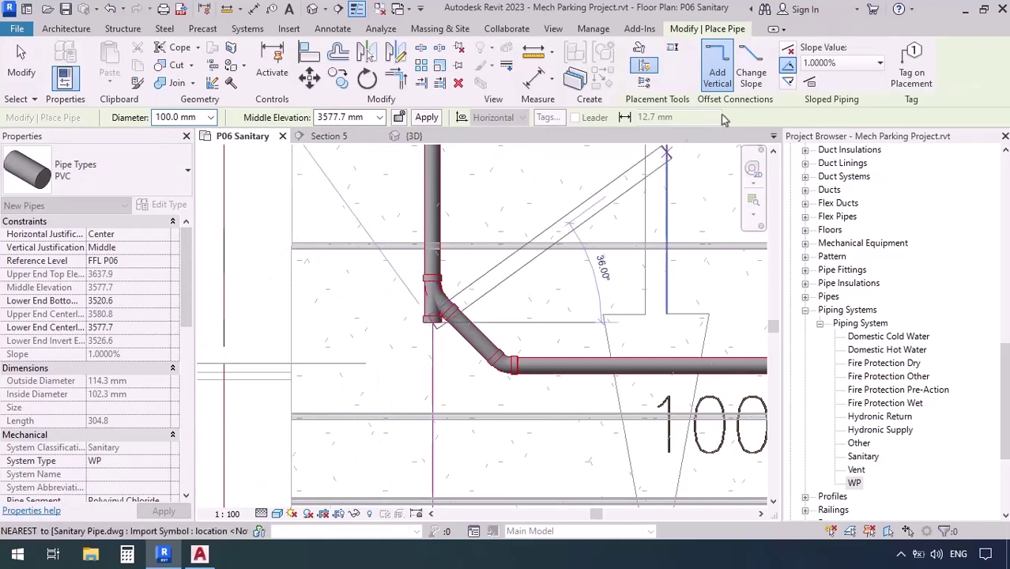
scroll(439, 174, down, 4)
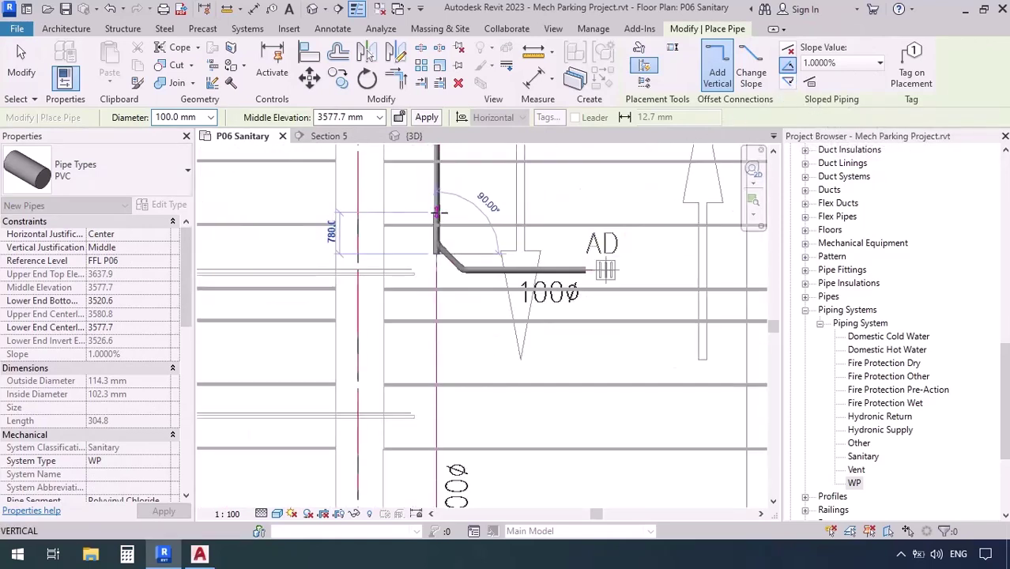
middle_drag(436, 418, 415, 196)
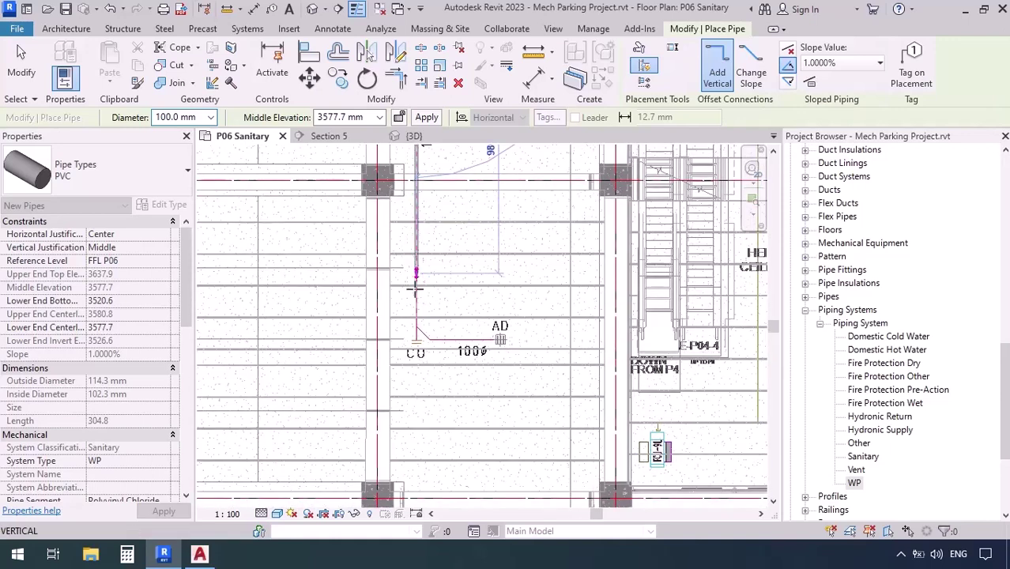
scroll(417, 311, up, 4)
click(416, 347)
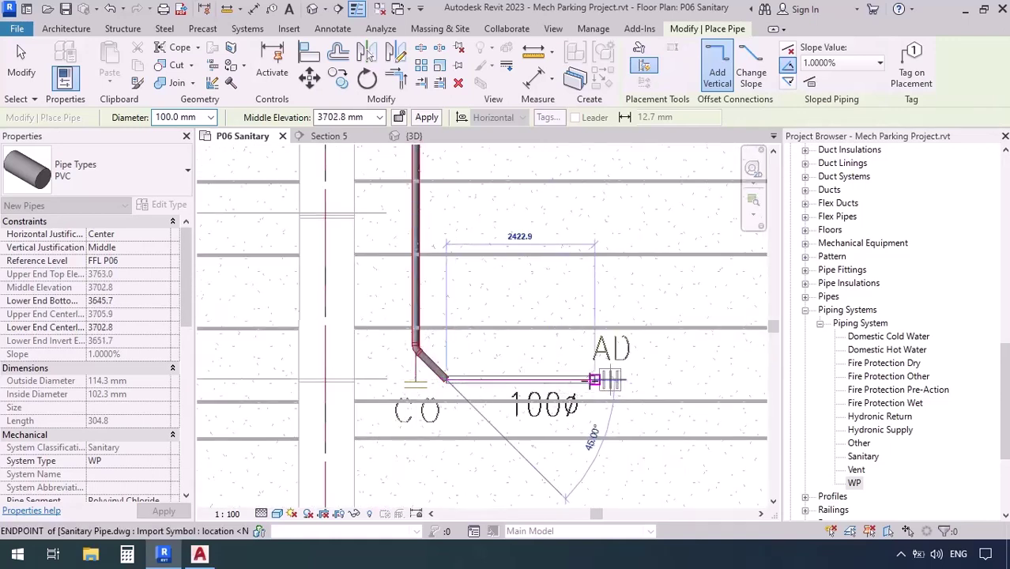
click(595, 380)
key(Escape)
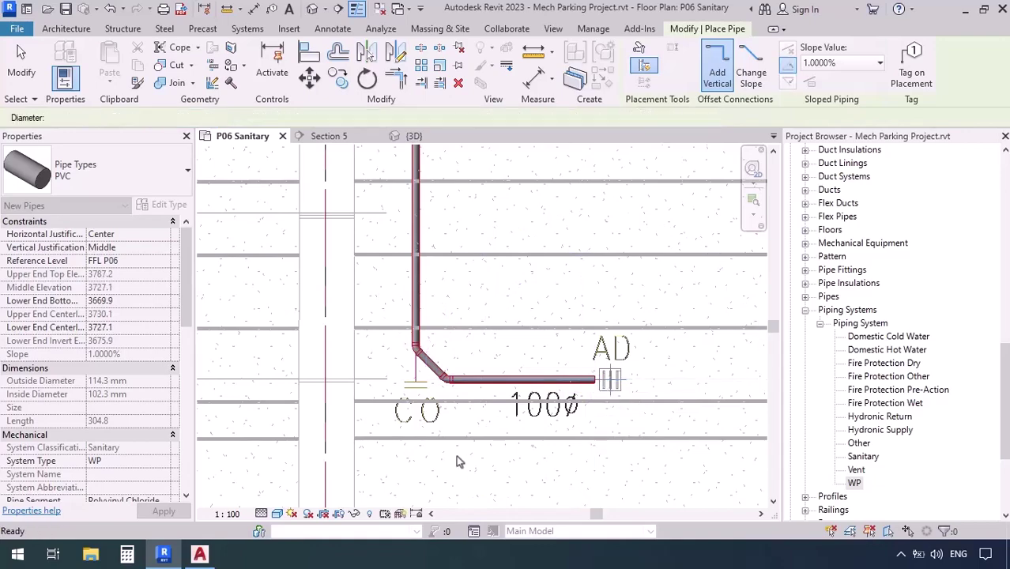
key(Escape)
- Convert the 45° bend next to riser R53 into a sanitary tee opening toward the cleanout
scroll(456, 455, down, 10)
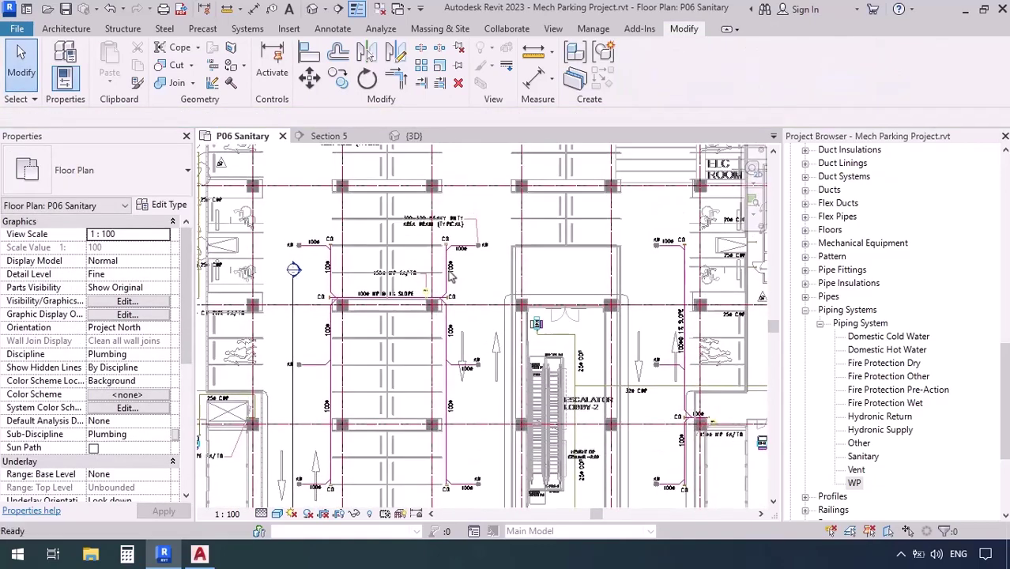
scroll(420, 360, up, 5)
middle_drag(551, 220, 486, 483)
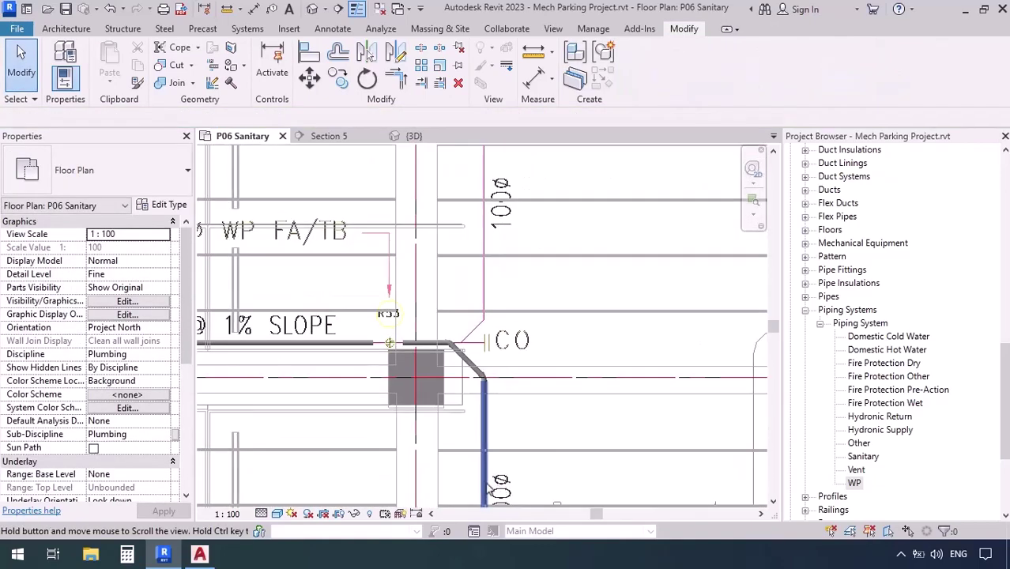
scroll(481, 362, up, 4)
click(417, 316)
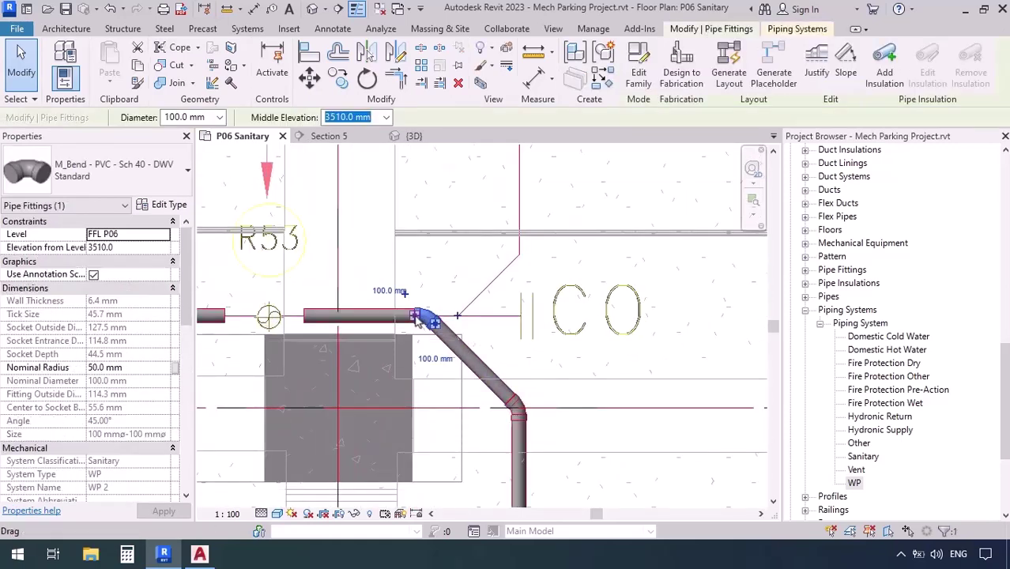
click(458, 316)
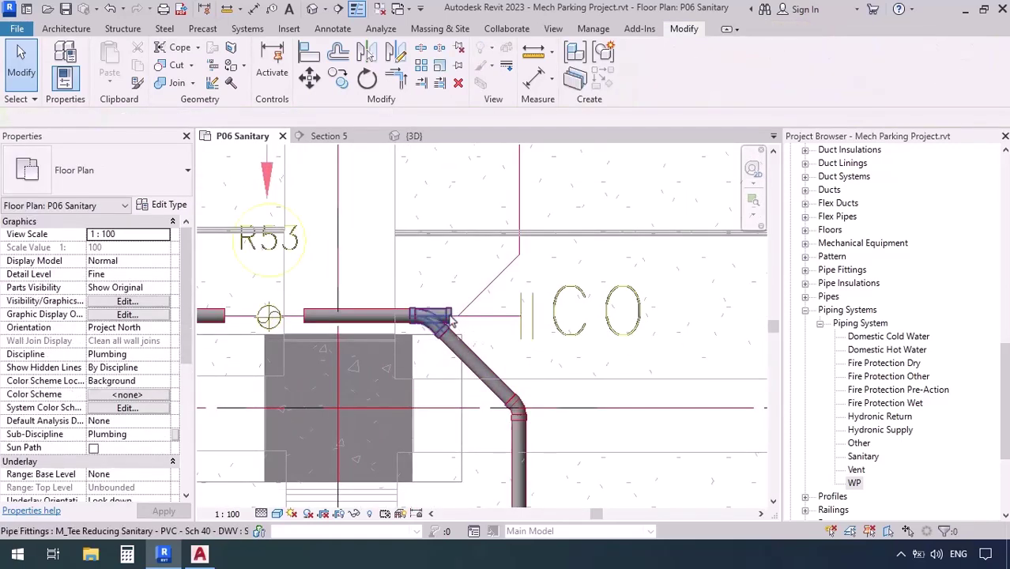
- Draw a short pipe from the open end of the tee near R53, followed by a 45° segment up to the northern 100ø line
click(452, 319)
right_click(450, 318)
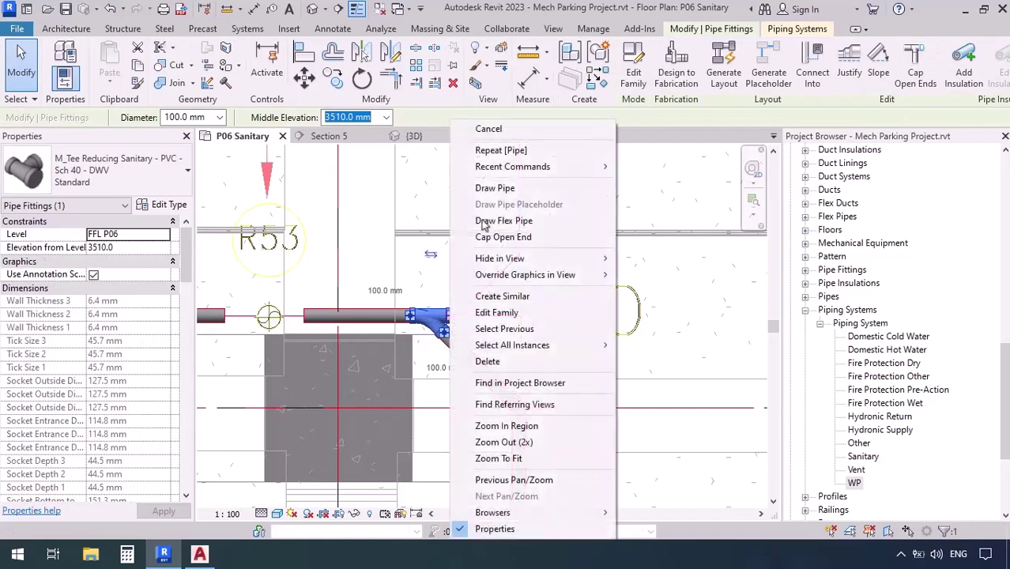
click(487, 192)
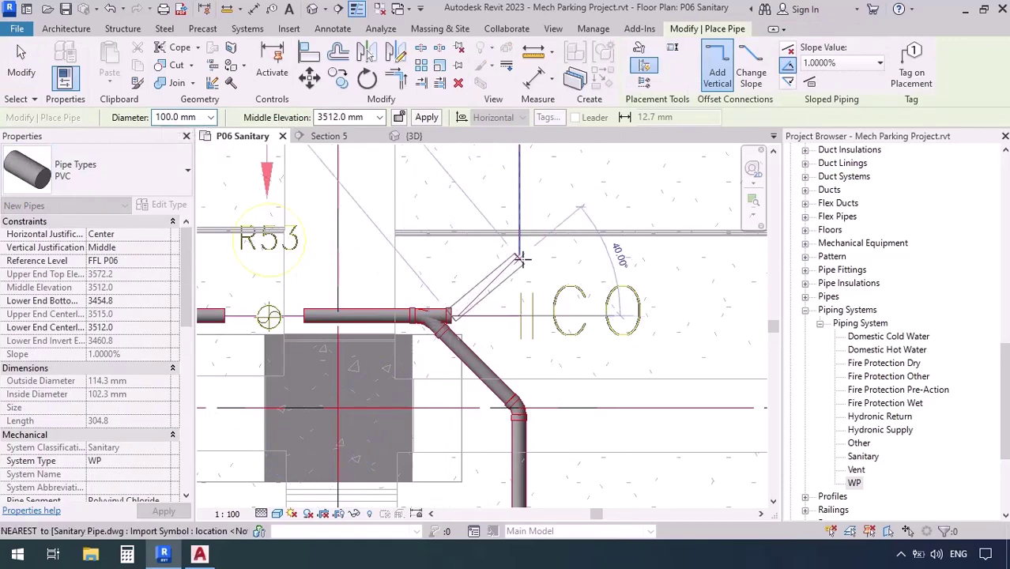
click(487, 315)
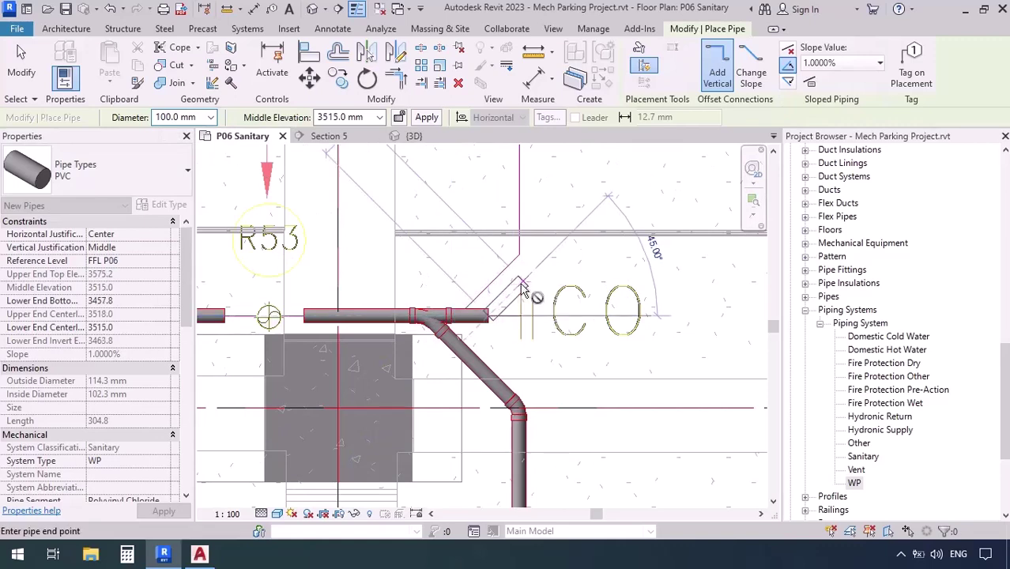
click(522, 284)
- Continue the pipe north along the 100ø line and through the 45° offset to the upper area drain
scroll(522, 284, down, 3)
middle_drag(523, 244, 530, 415)
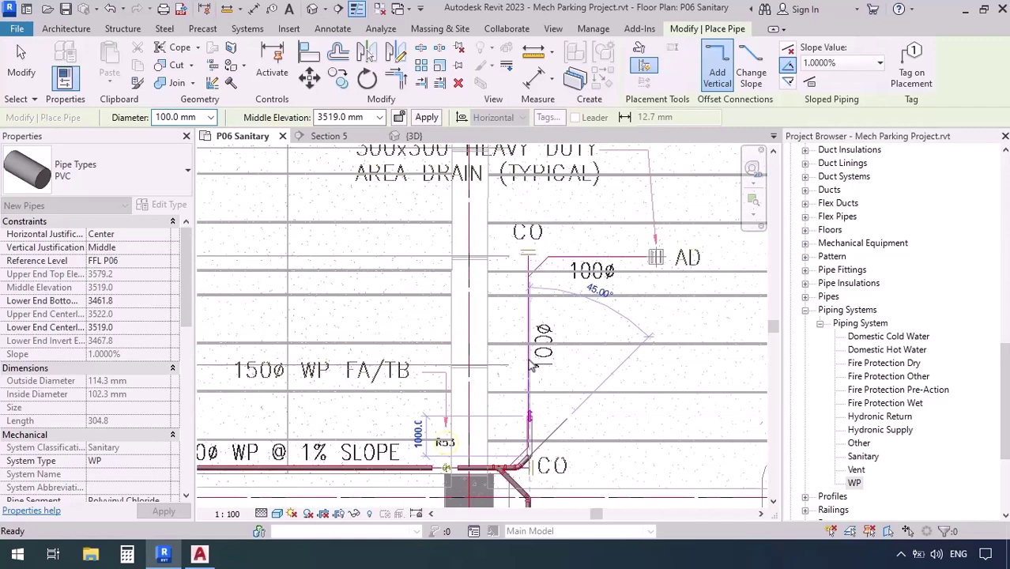
scroll(527, 271, up, 3)
click(533, 272)
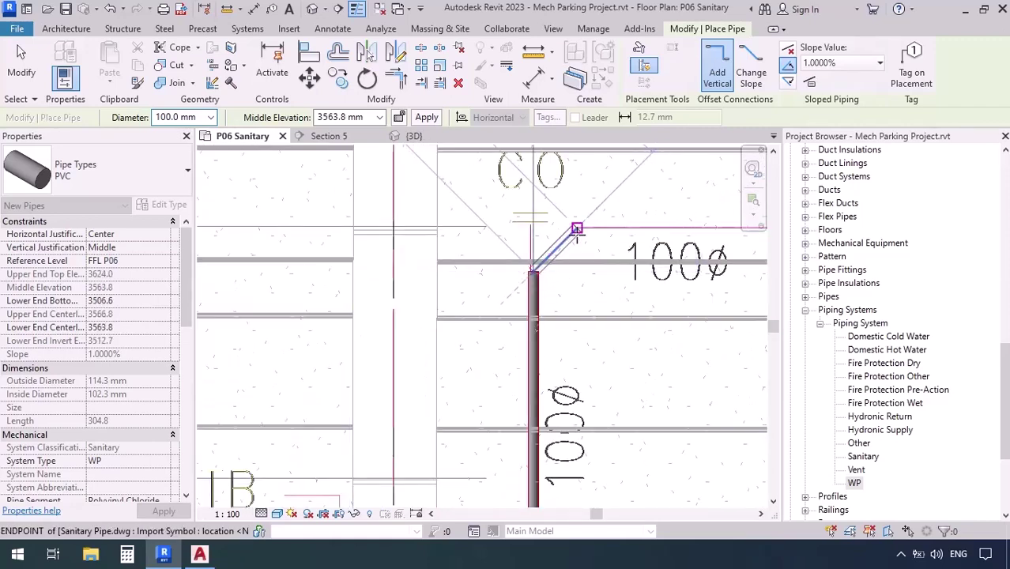
click(577, 229)
scroll(577, 228, down, 3)
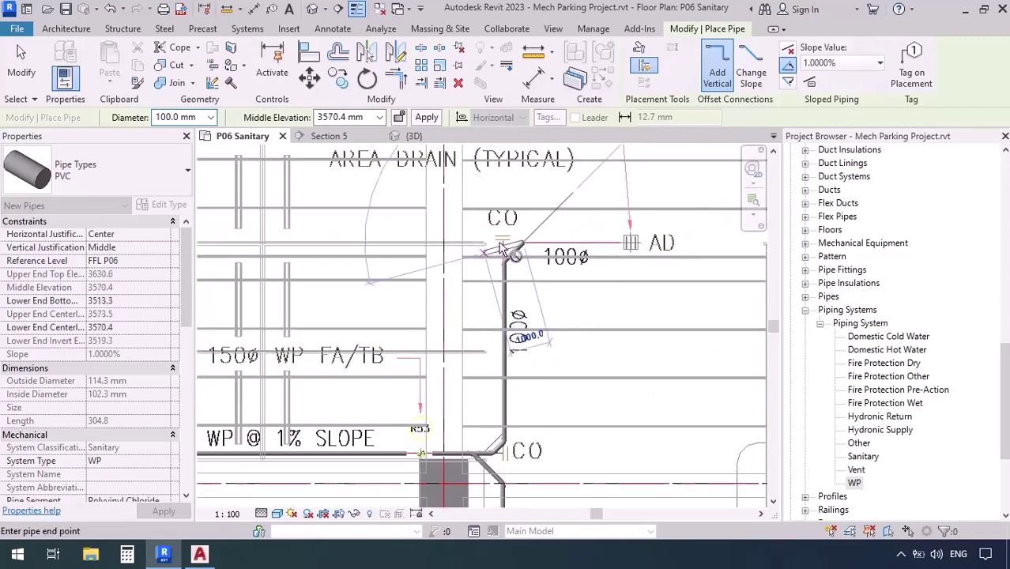
click(611, 242)
key(Escape)
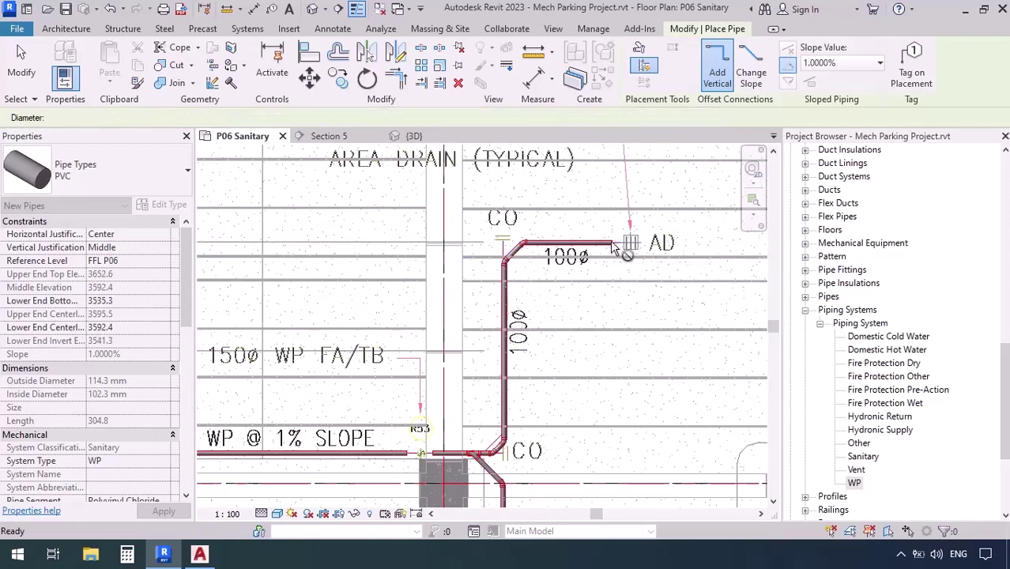
key(Escape)
- Move the Section 5 line onto the newly drawn vertical pipe run and open its section view
scroll(477, 276, down, 4)
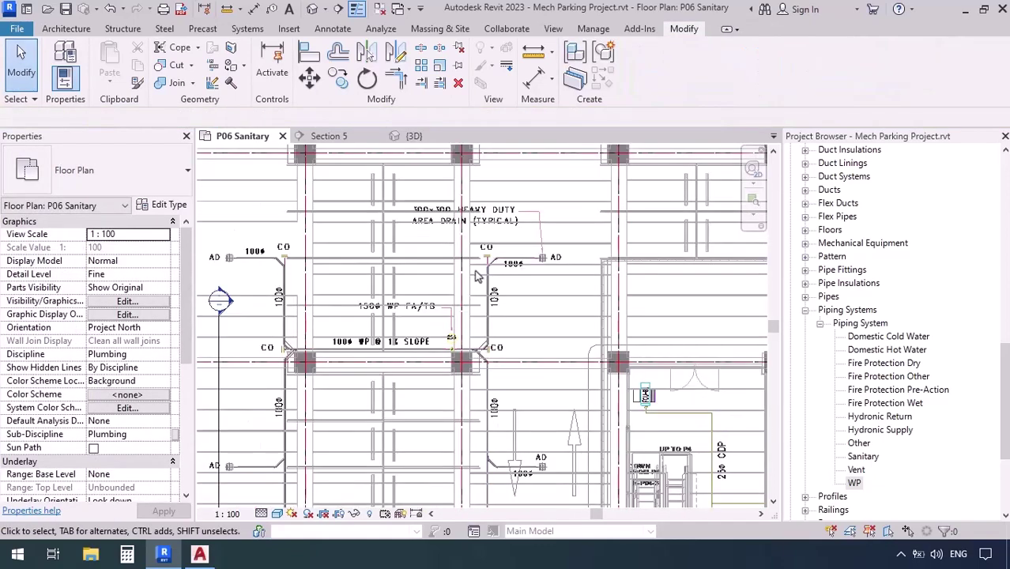
scroll(476, 276, down, 3)
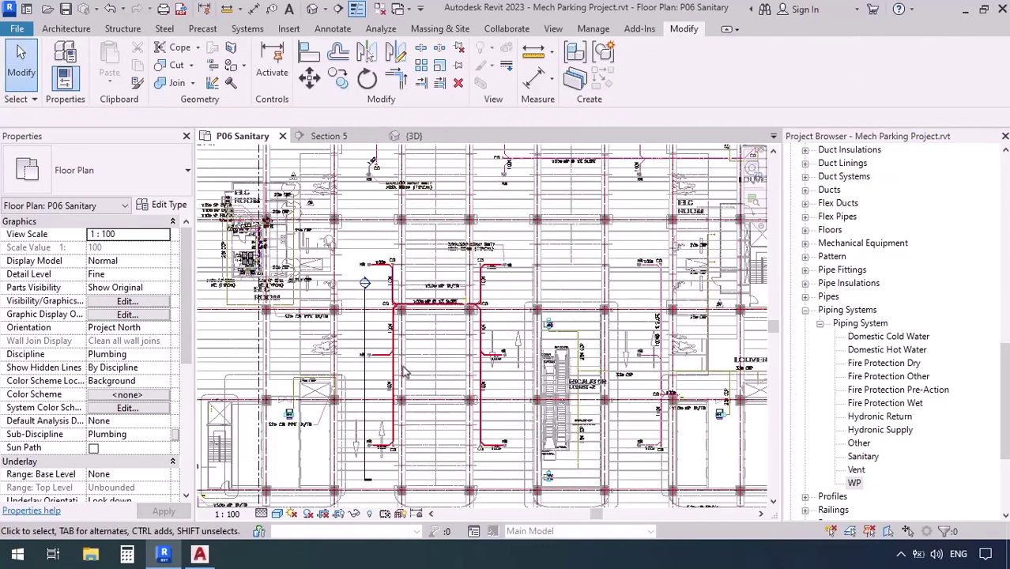
click(366, 341)
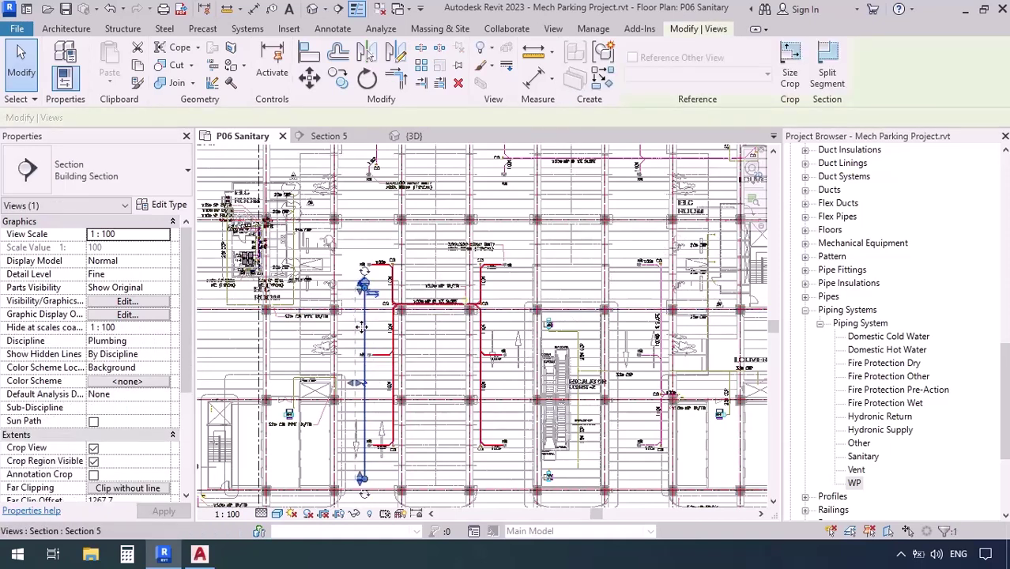
drag(364, 328, 483, 304)
right_click(484, 303)
click(531, 216)
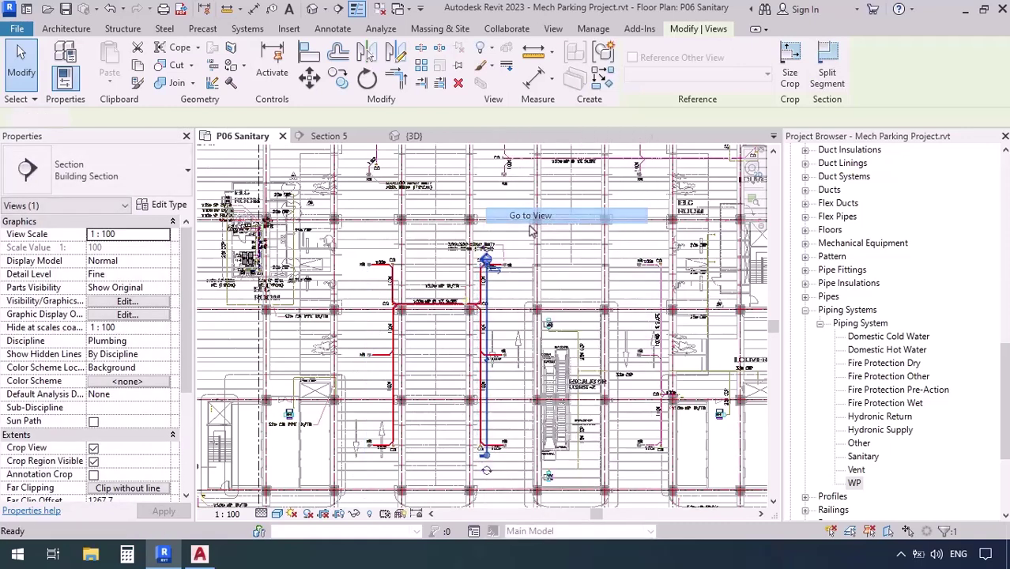
- Nudge the long sloped 100 mm pipe in Section 5 downward until it sits just below the concrete beam at grid WB
scroll(407, 310, down, 3)
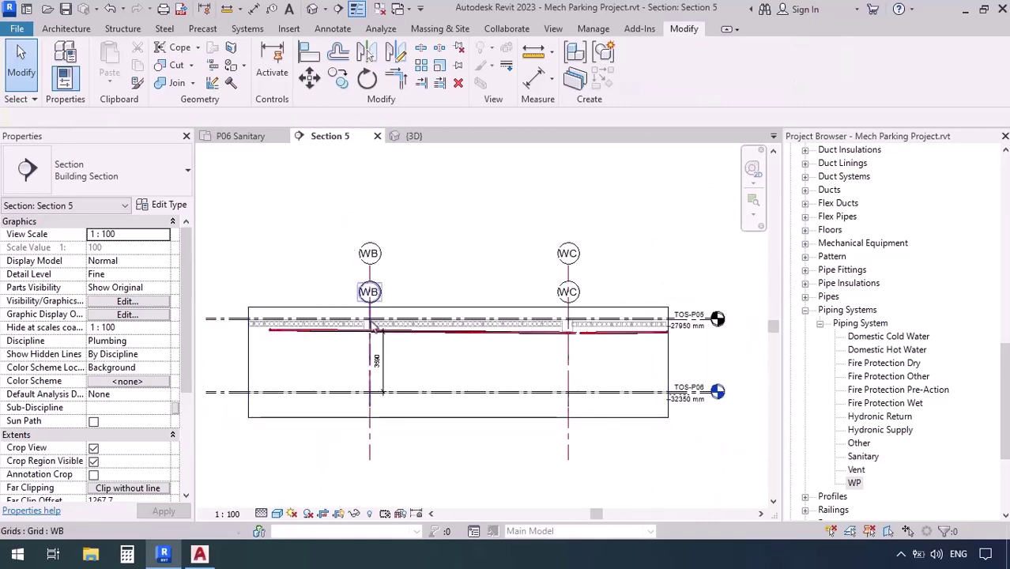
scroll(366, 333, up, 2)
scroll(366, 332, up, 4)
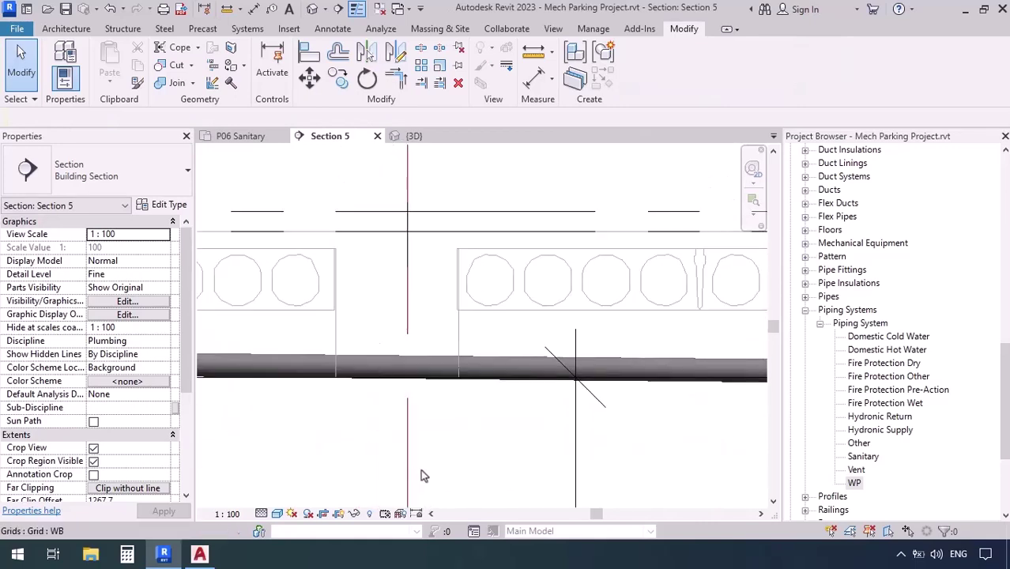
click(473, 435)
key(Down)
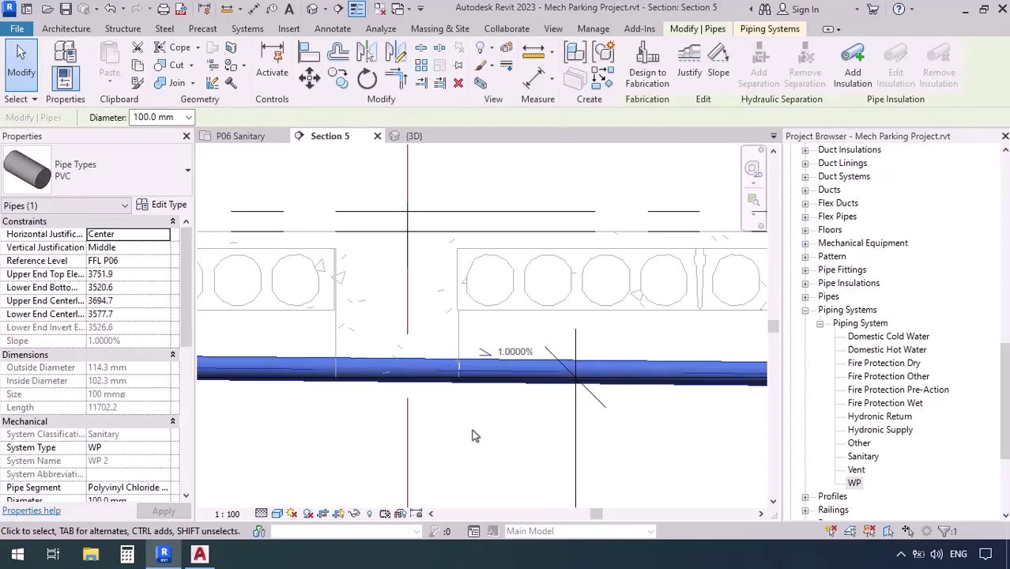
key(Down)
key(Down)
key(Down)
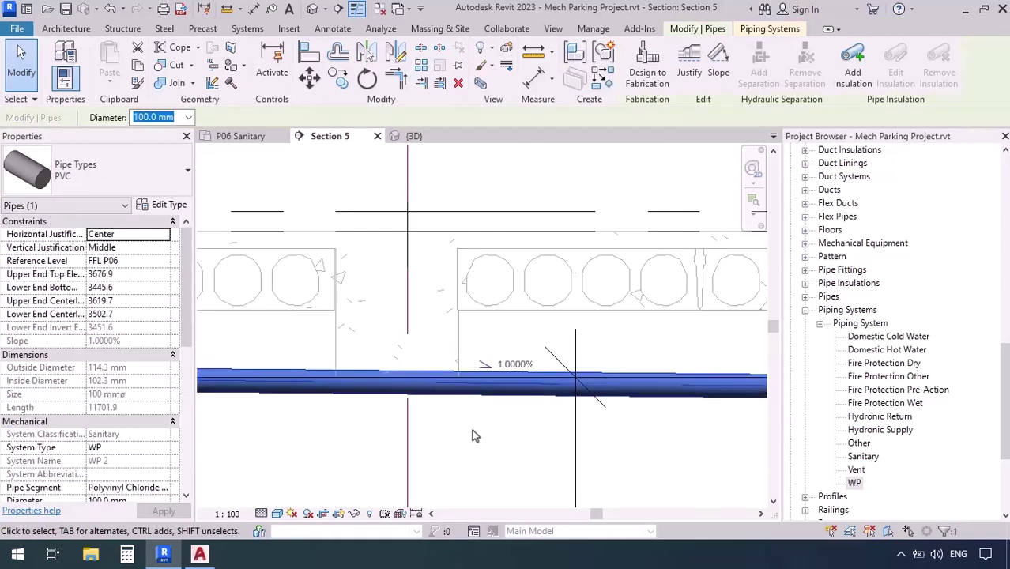
key(Down)
key(Down)
key(Down)
key(Down)
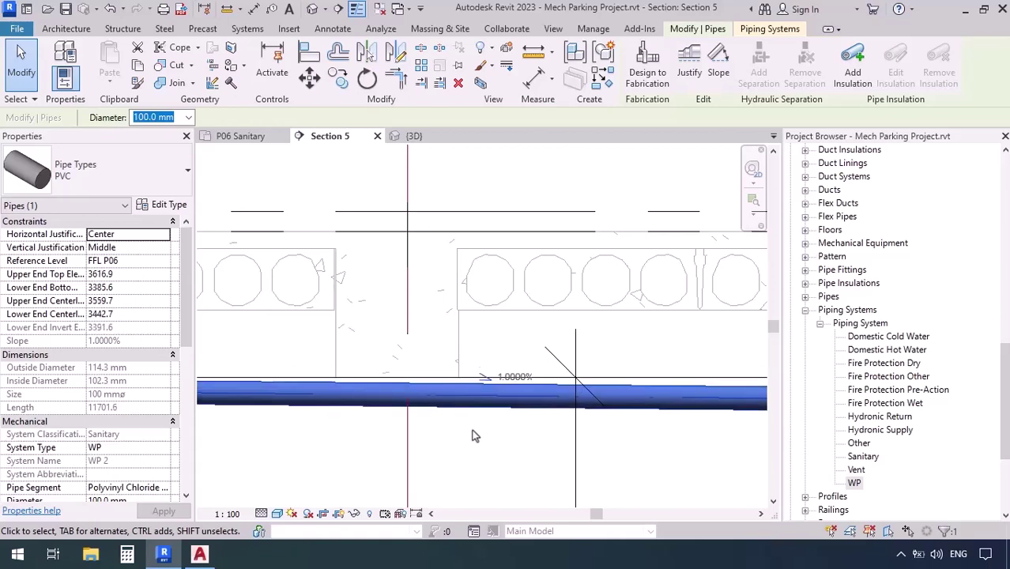
scroll(472, 435, down, 5)
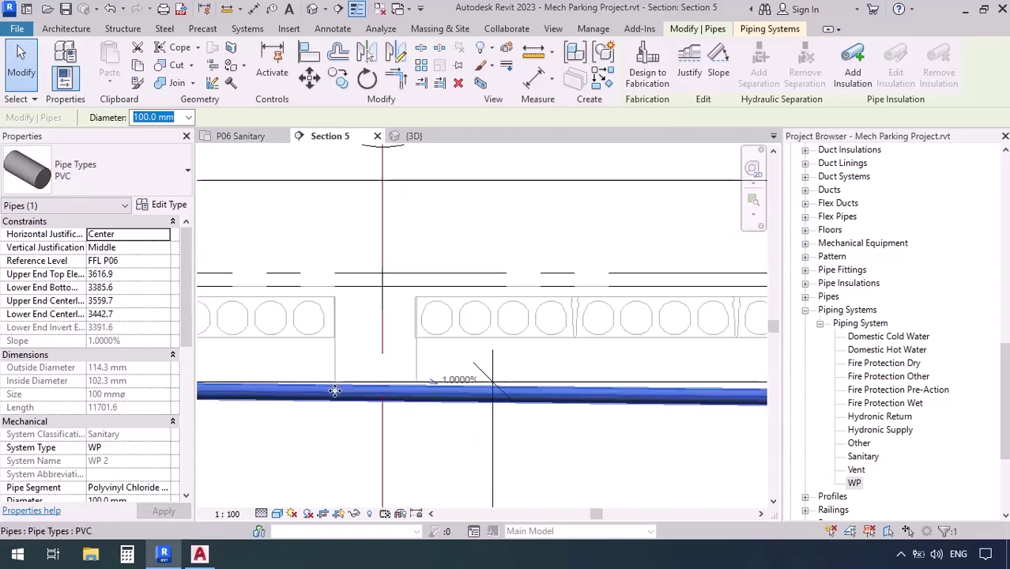
middle_drag(553, 444, 309, 432)
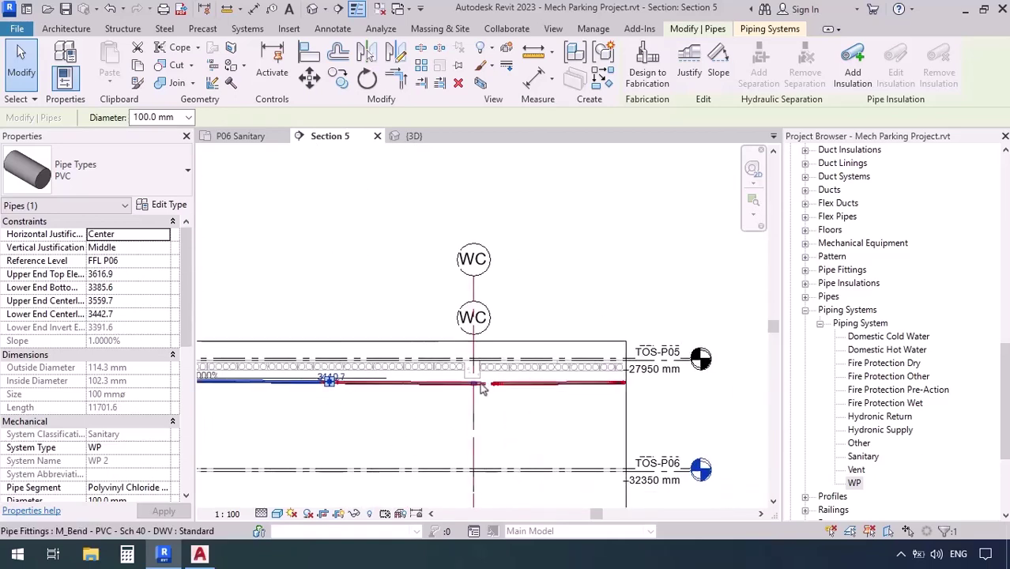
- Draw a building section on the P06 Sanitary plan just north of the horizontal 100ø WP line, spanning both cleanouts and looking south
click(241, 136)
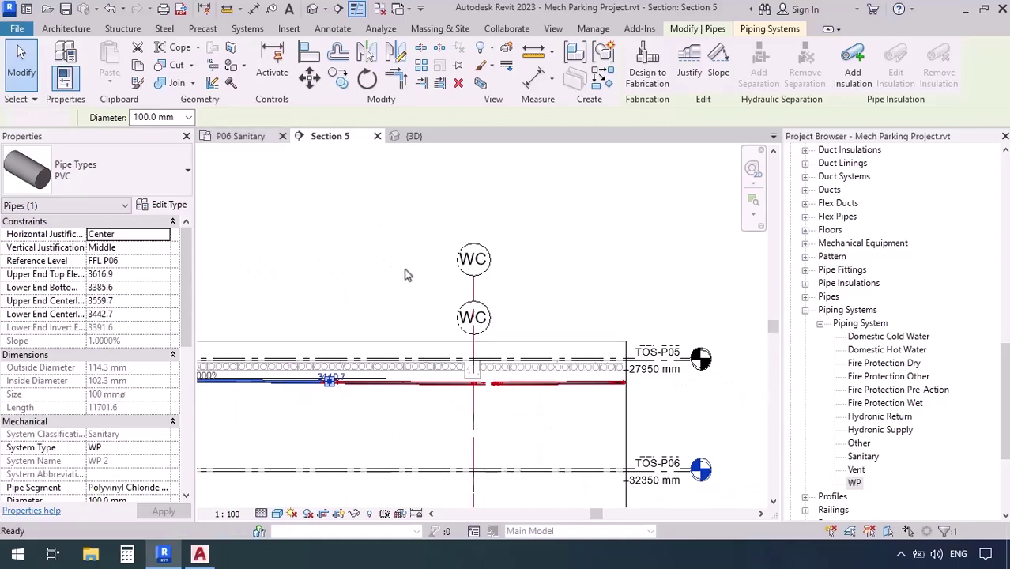
scroll(474, 303, up, 6)
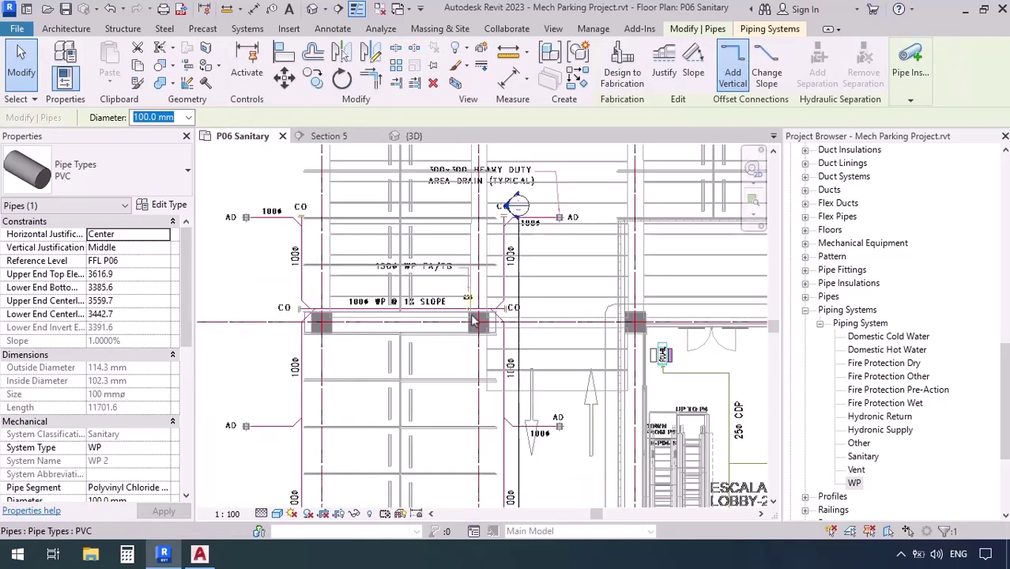
scroll(505, 303, down, 4)
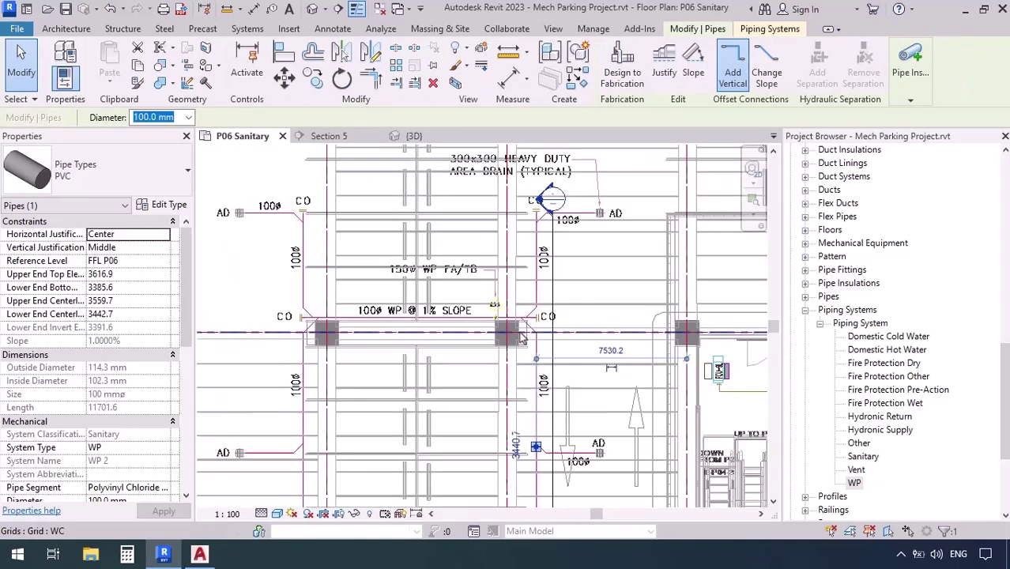
click(338, 8)
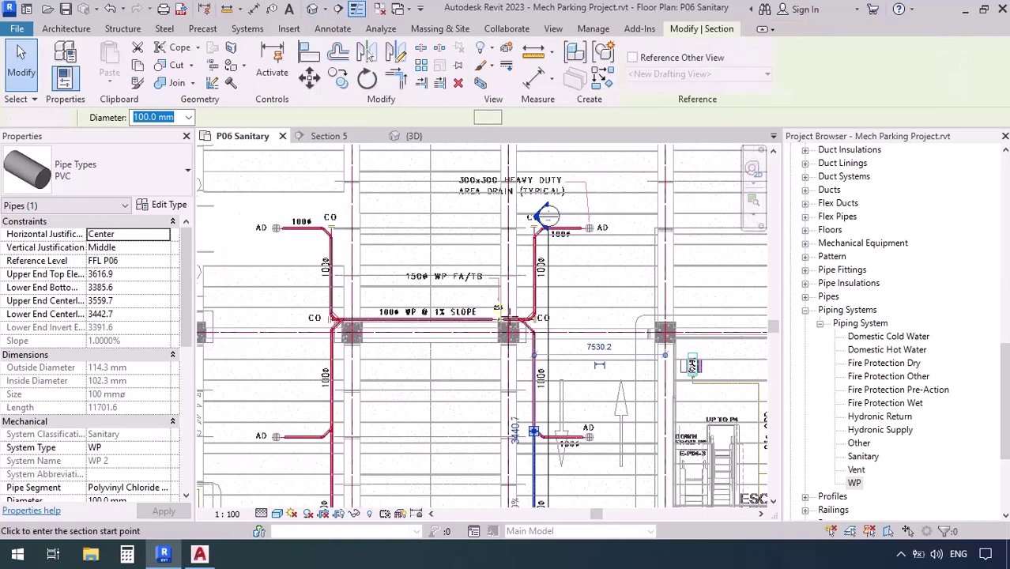
click(311, 310)
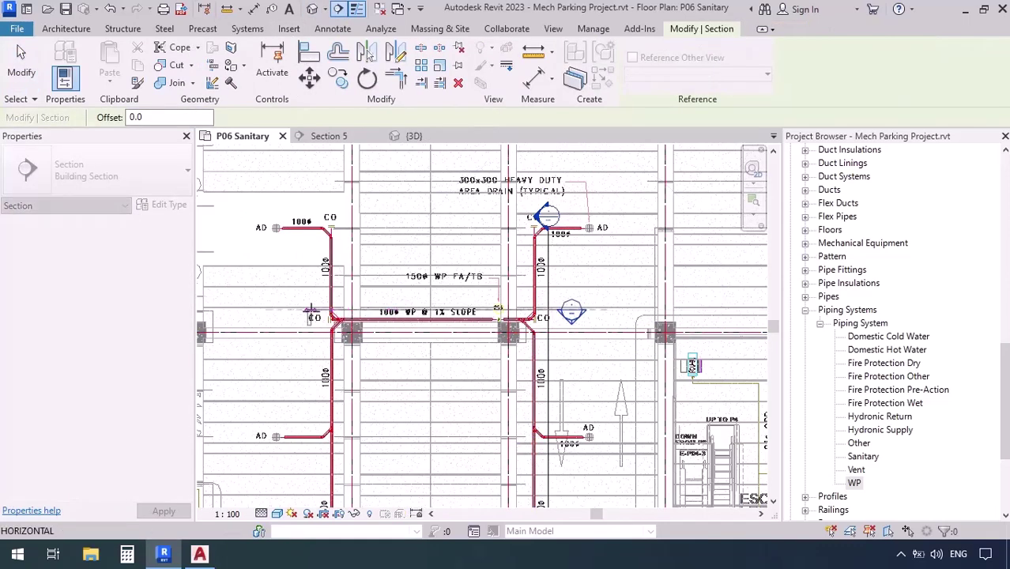
click(496, 316)
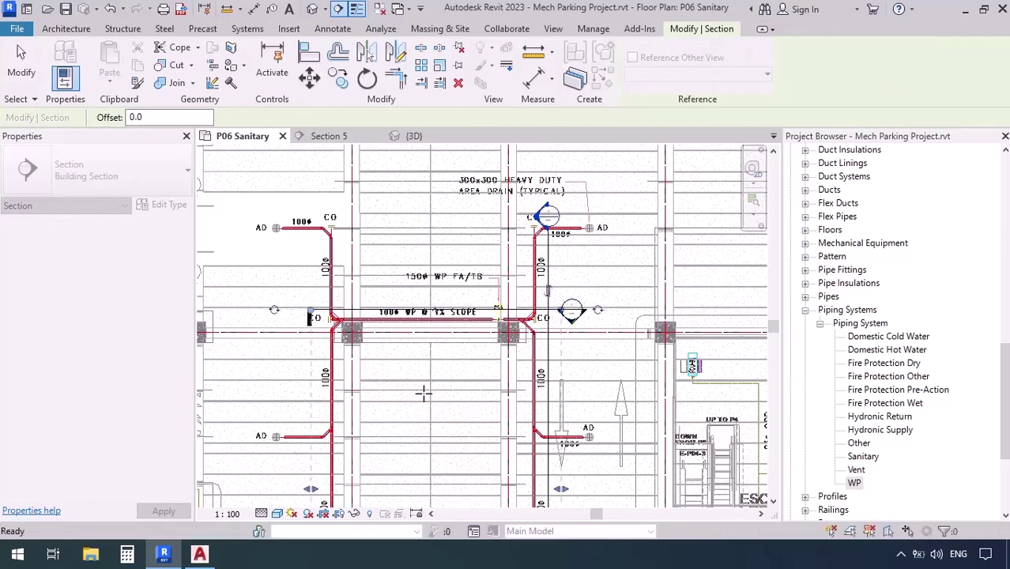
- Set the new section's far clip offset to 1000
scroll(421, 330, down, 1)
scroll(422, 331, down, 2)
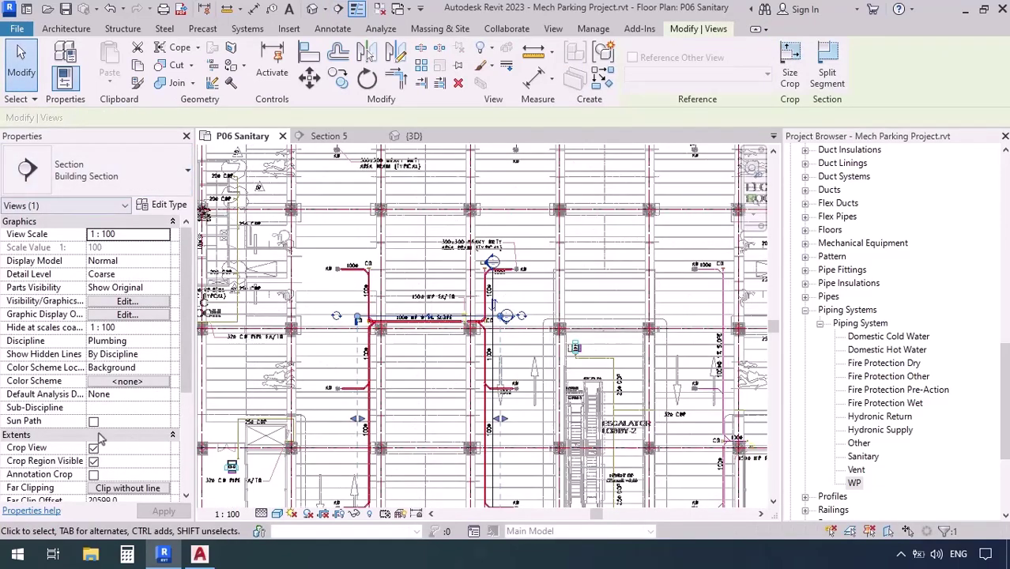
scroll(101, 439, down, 4)
click(144, 332)
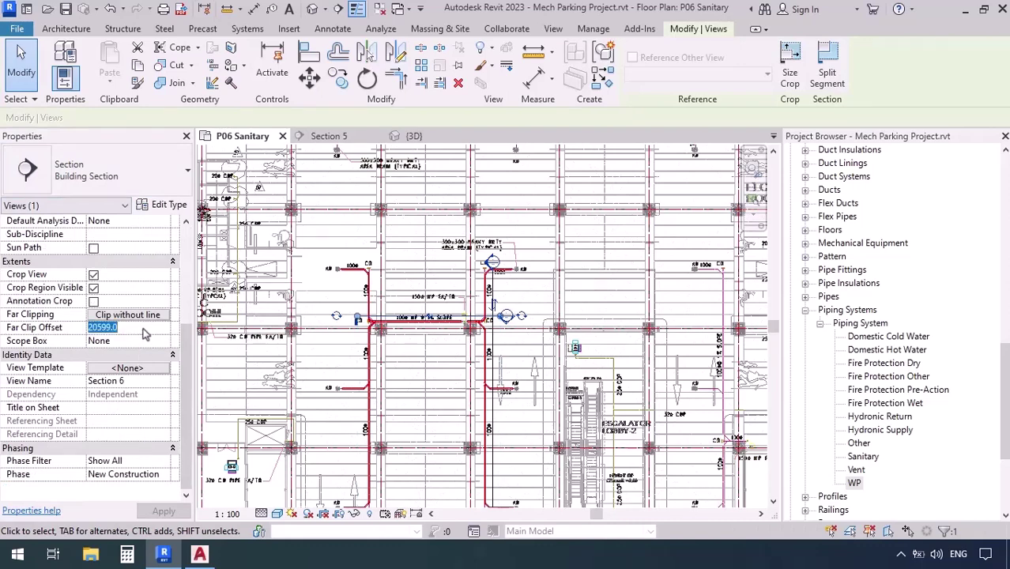
text(1000)
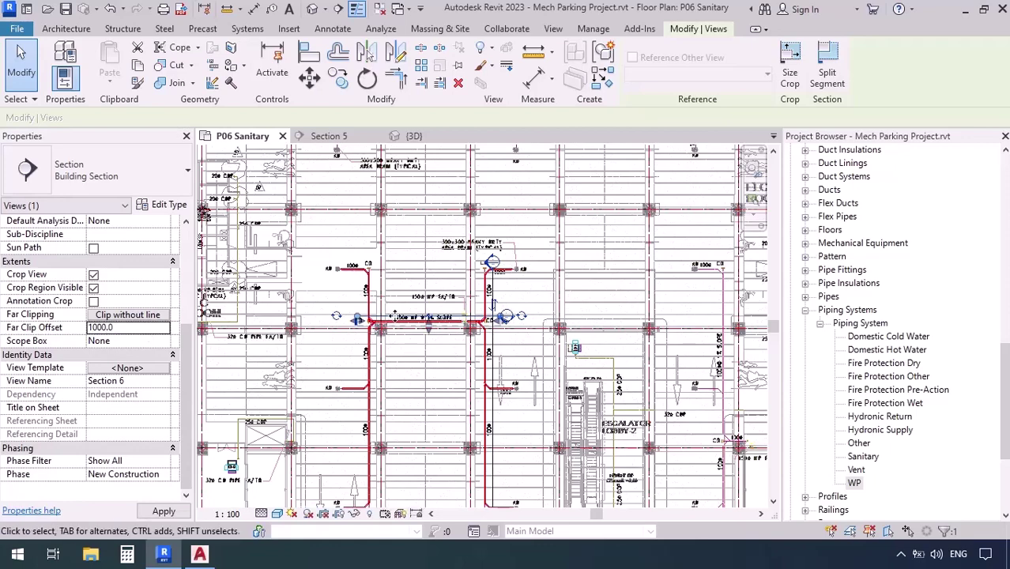
- Open the new section's view at Fine detail level and check the pipes against the beams at grids W10 and W11
scroll(412, 322, up, 8)
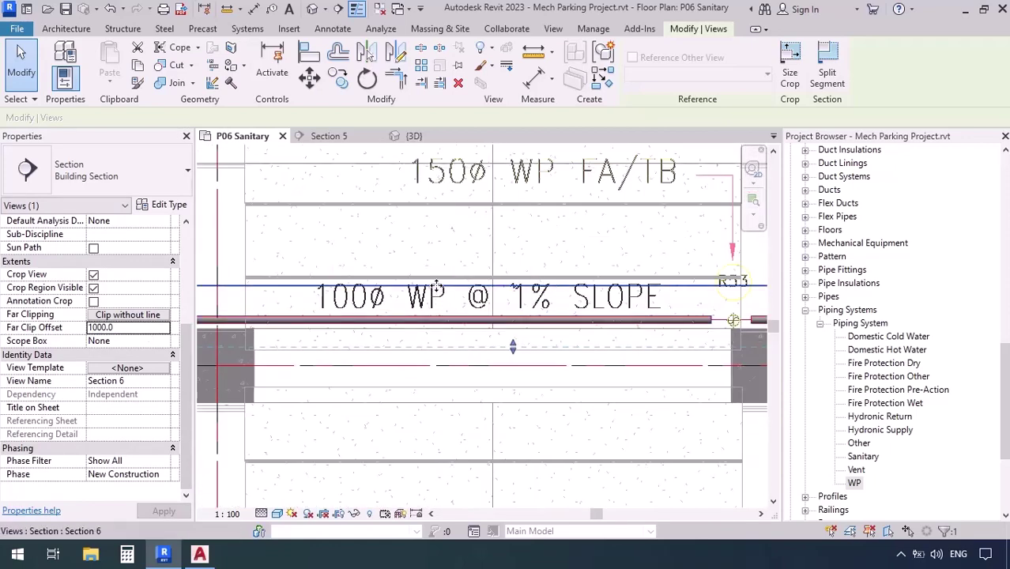
right_click(444, 285)
click(483, 215)
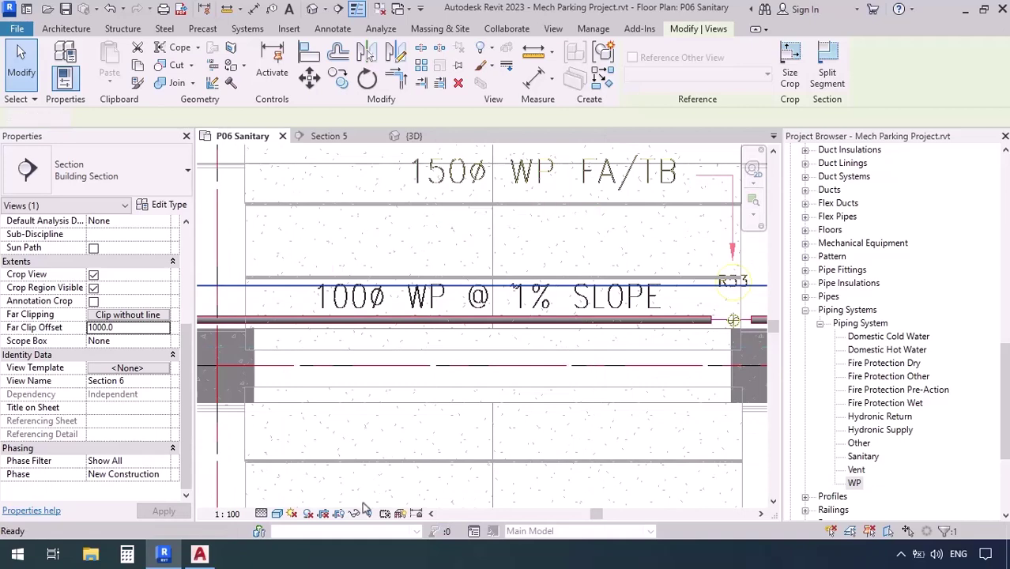
click(261, 515)
click(276, 497)
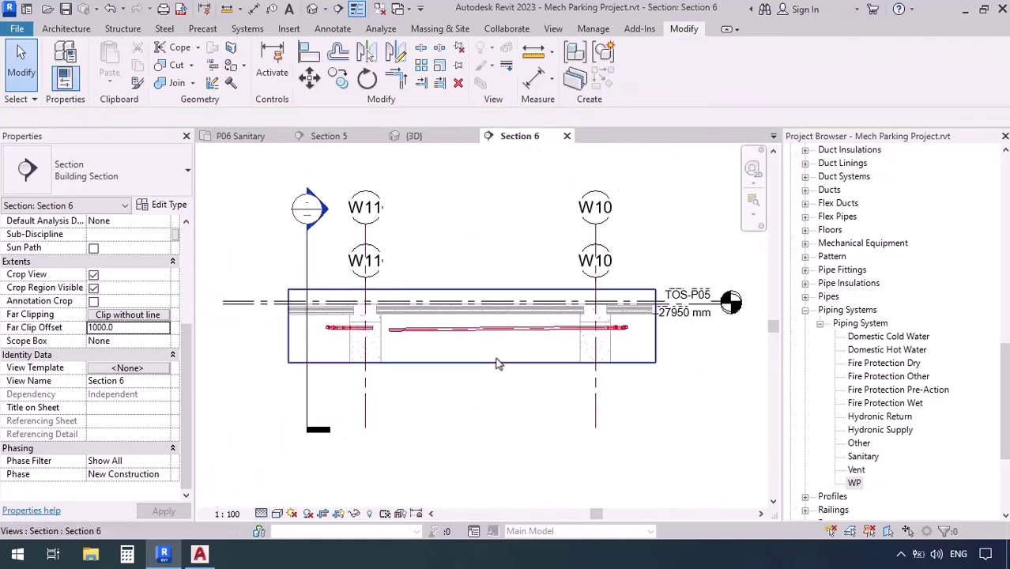
scroll(571, 332, up, 3)
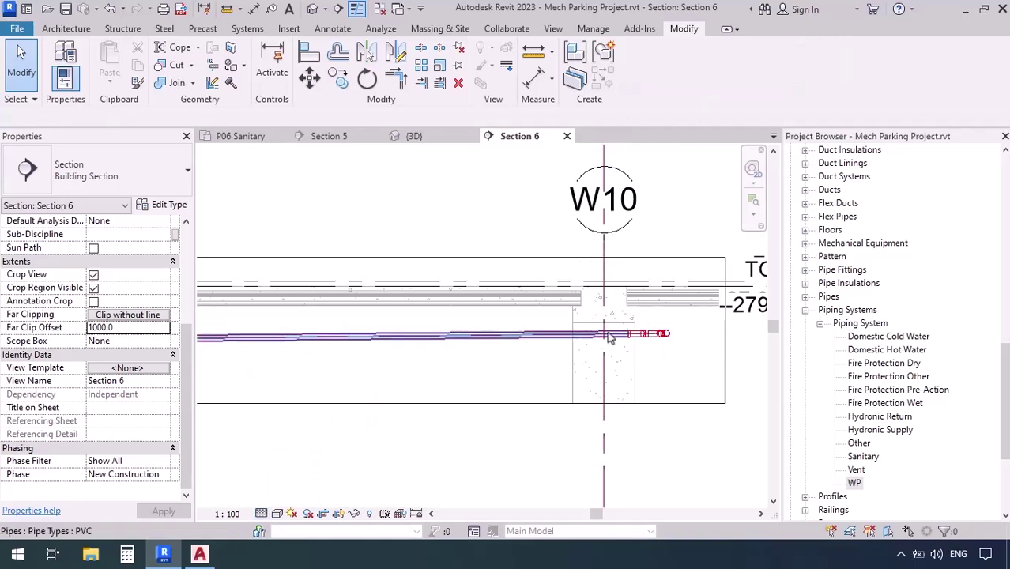
scroll(607, 344, down, 2)
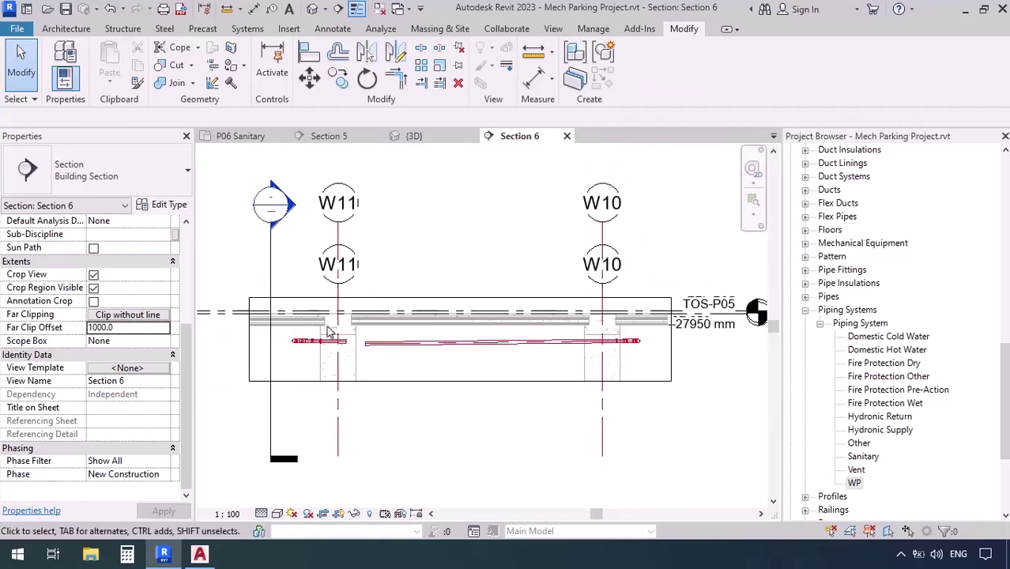
- Return to the P06 Sanitary plan at the southeastern area drain and start loading a plumbing fixture family
click(241, 135)
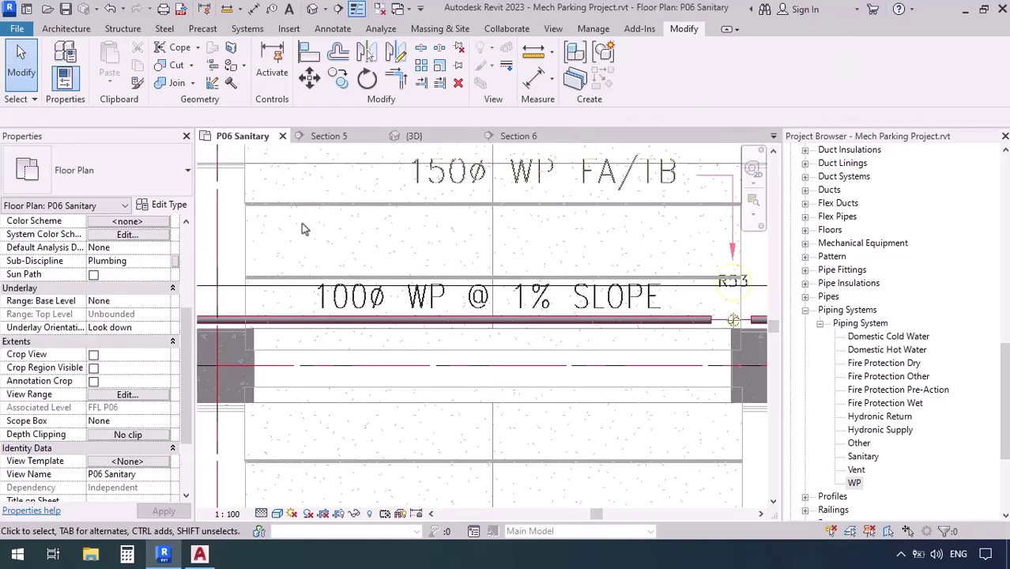
scroll(337, 264, down, 5)
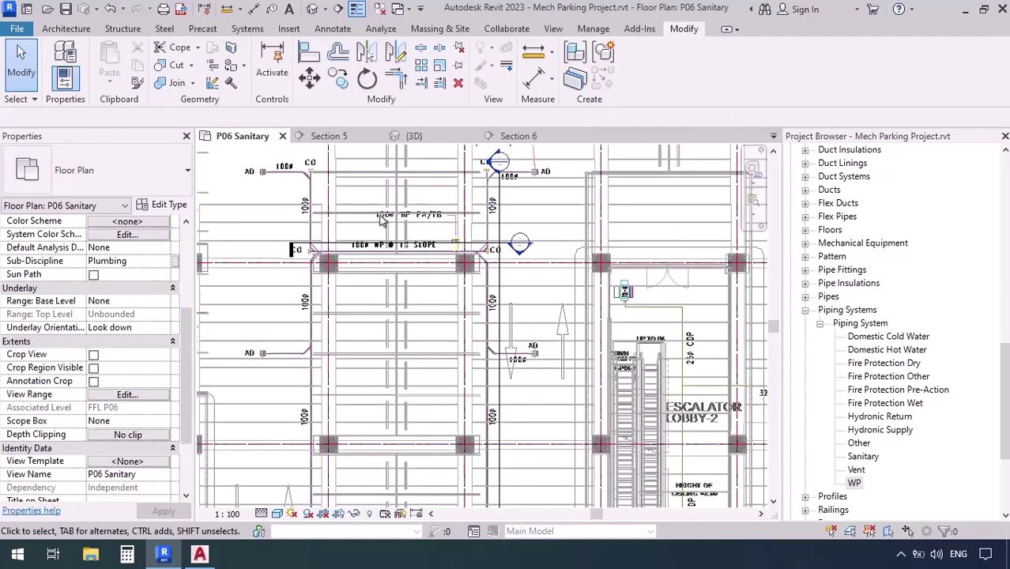
scroll(381, 220, down, 2)
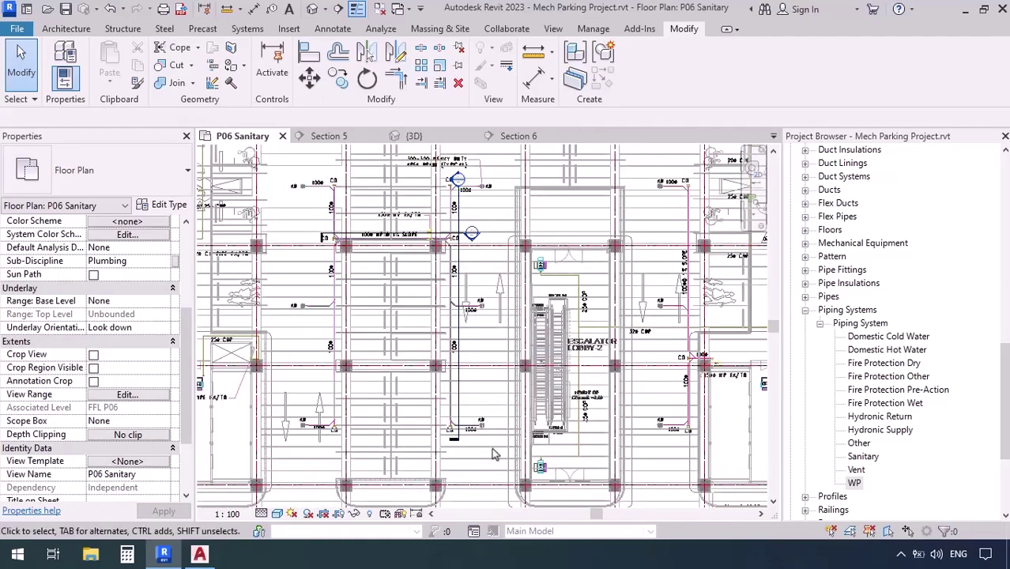
scroll(474, 443, up, 5)
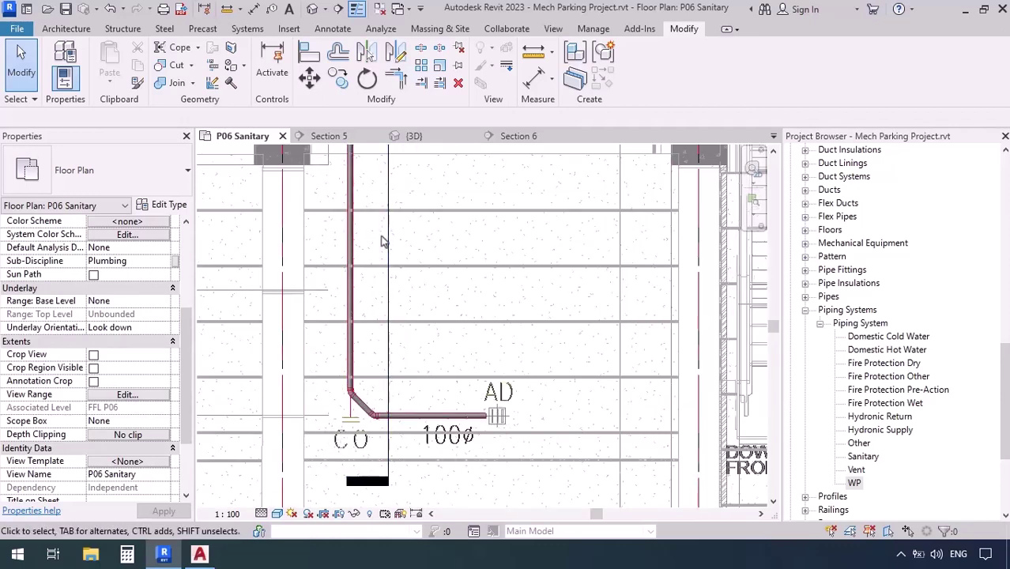
scroll(470, 463, up, 5)
scroll(578, 392, down, 3)
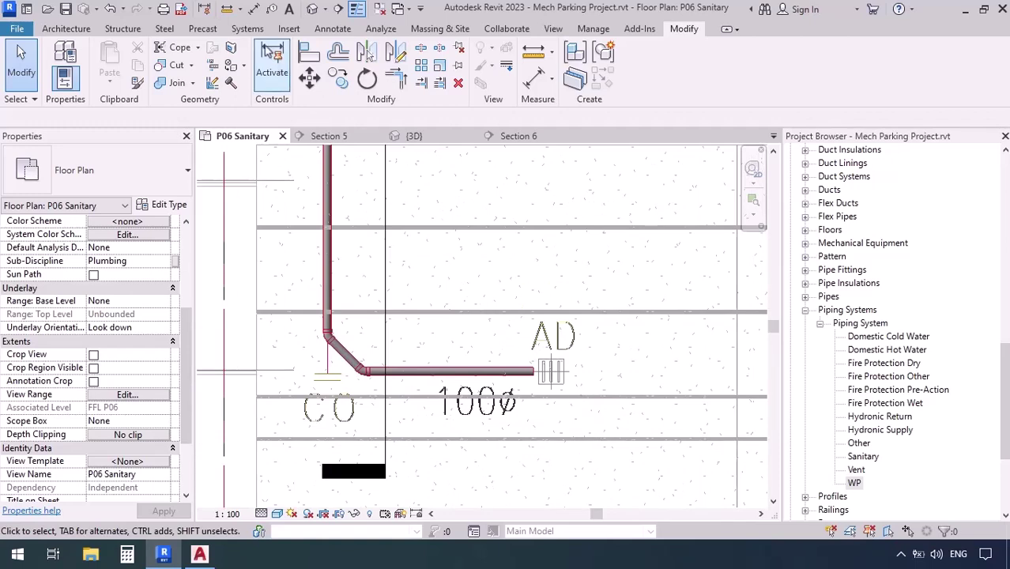
click(251, 30)
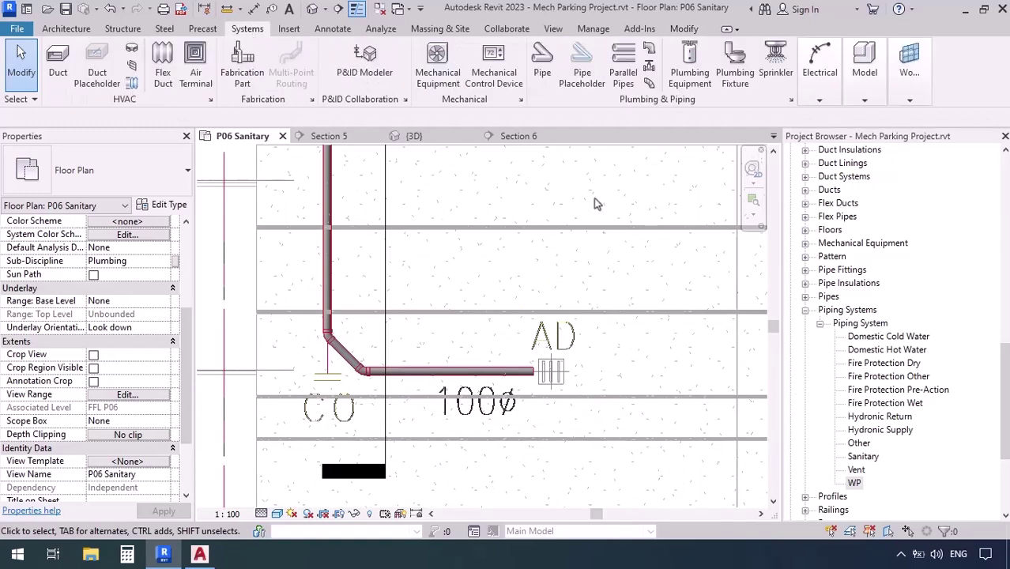
click(734, 79)
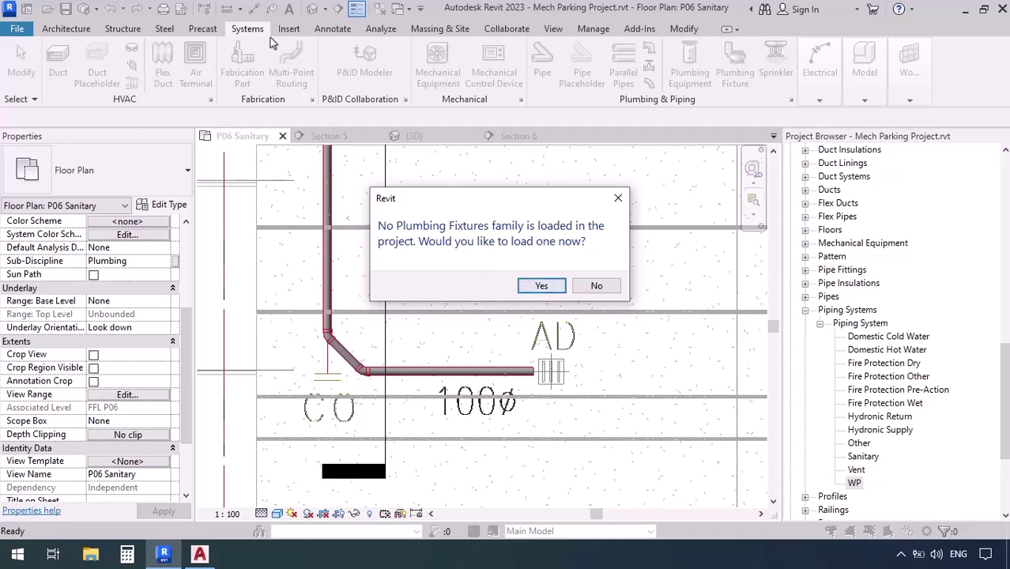
click(542, 288)
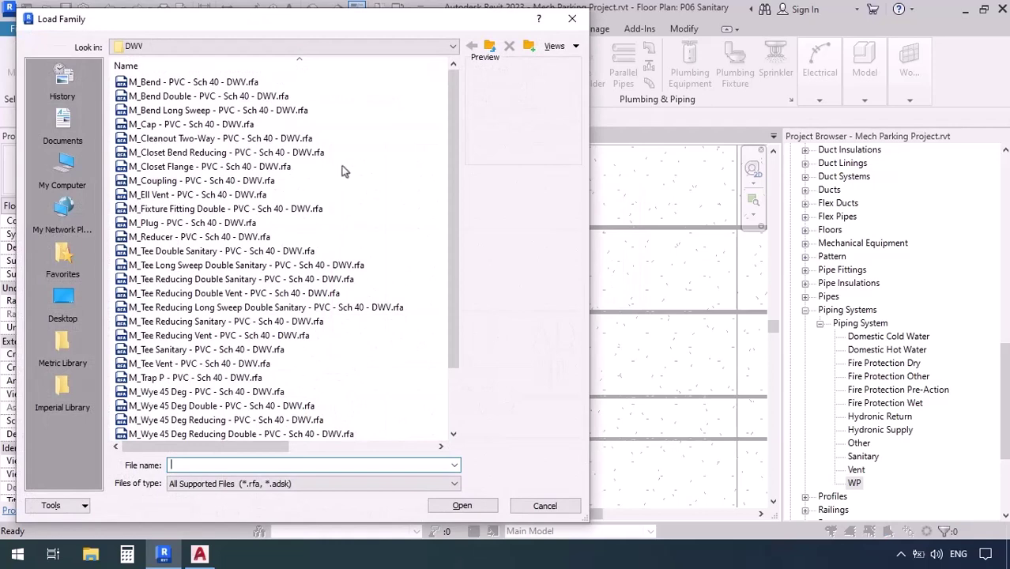
- Load the M_Floor Drain - Rectangular family from the US library's Plumbing, MEP, Fixtures, Drains folder
click(408, 50)
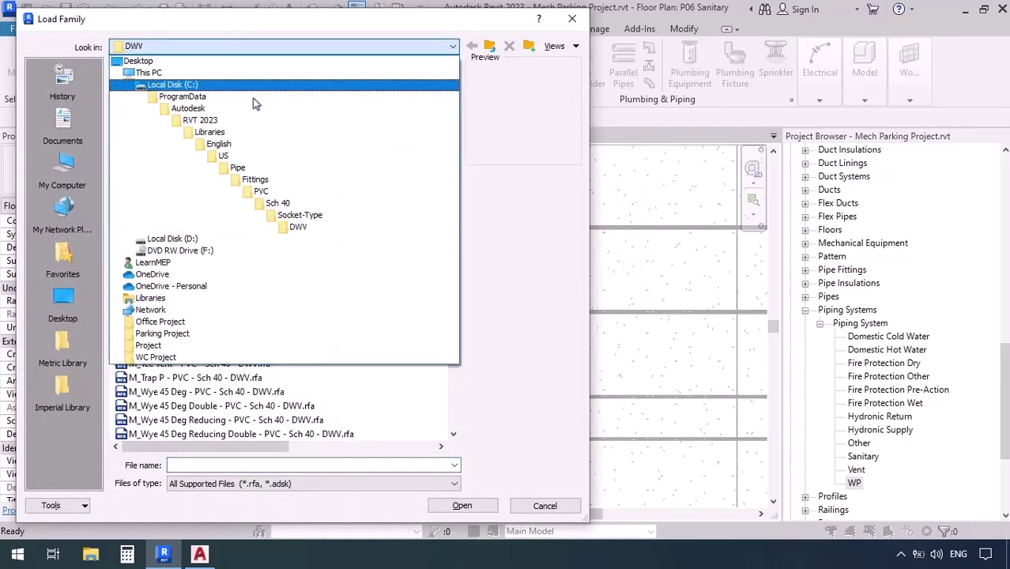
click(229, 159)
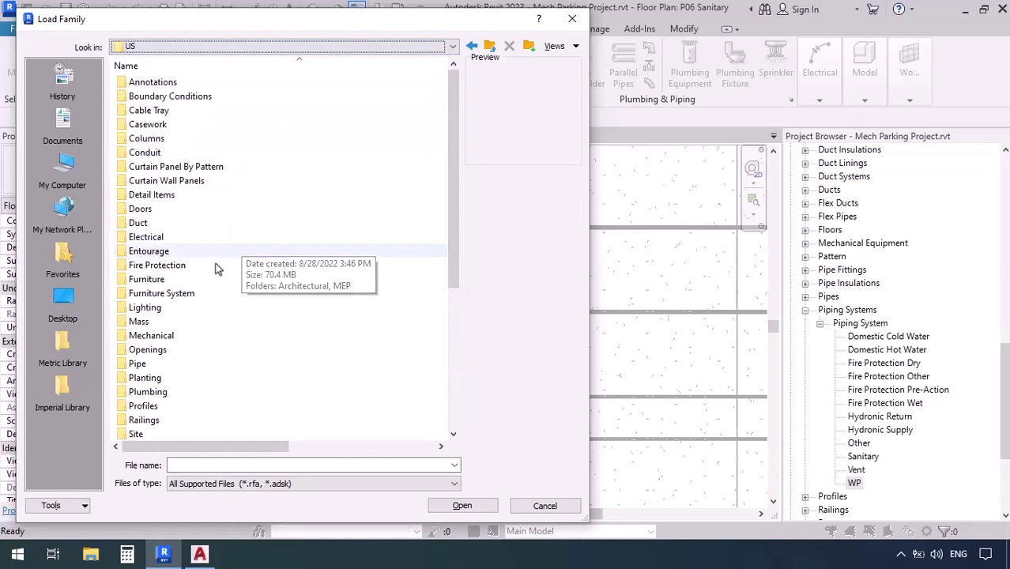
double_click(146, 393)
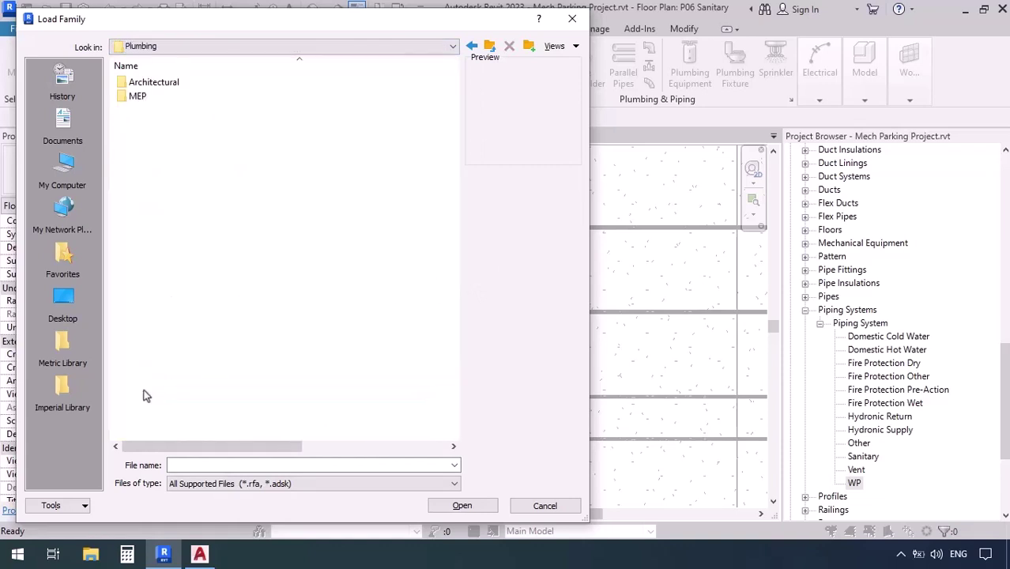
double_click(141, 96)
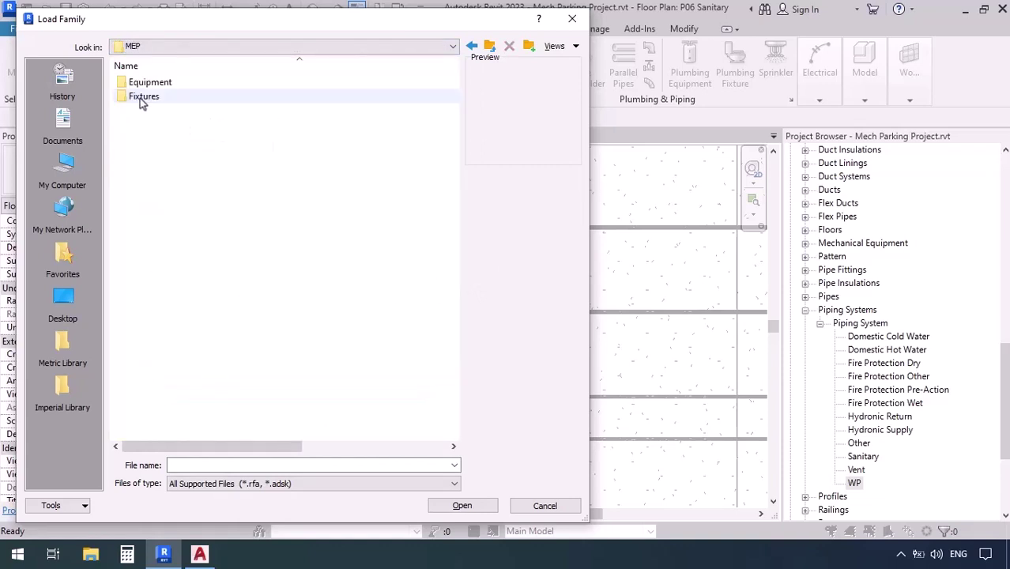
double_click(140, 98)
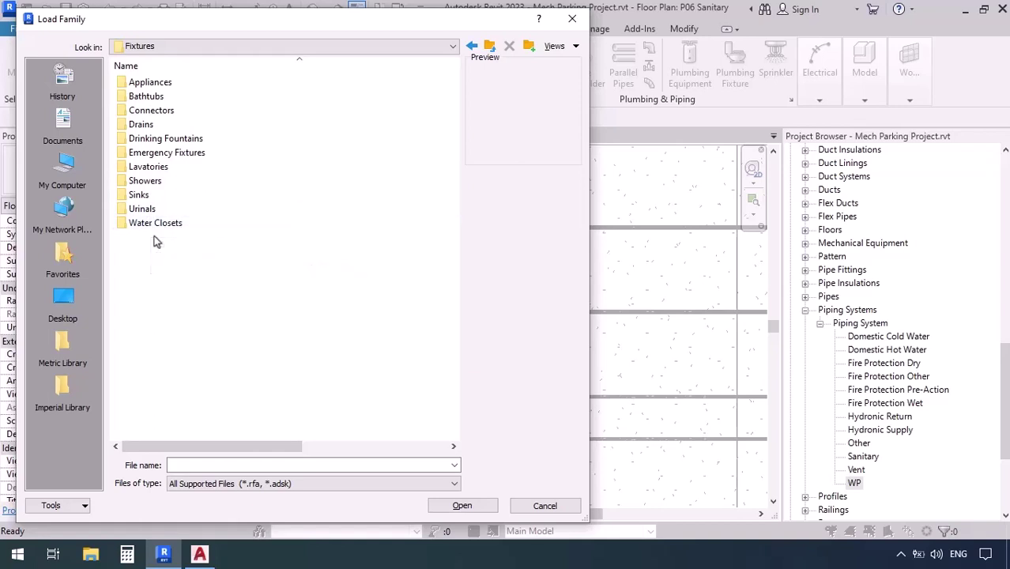
click(146, 128)
double_click(146, 128)
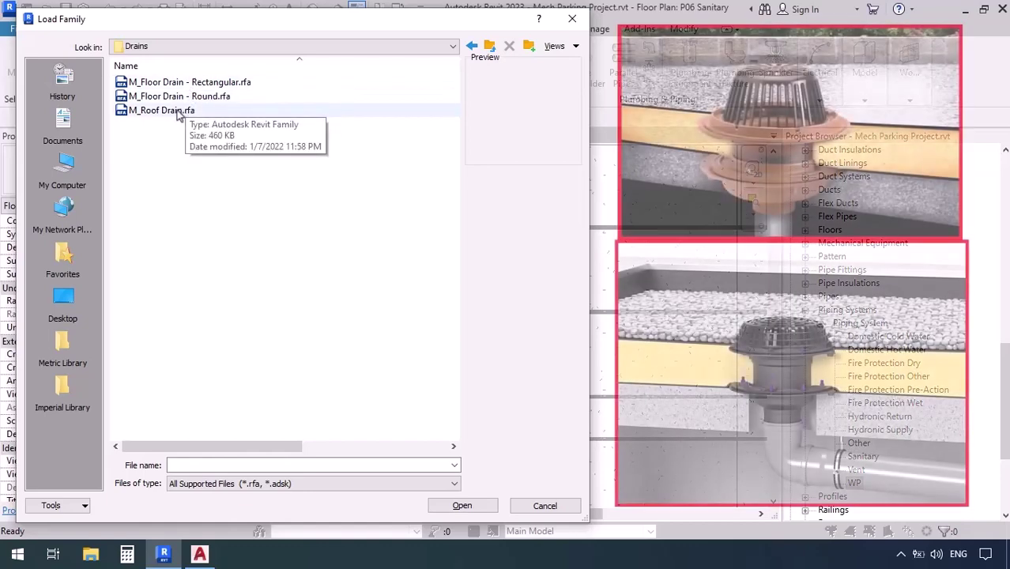
click(181, 113)
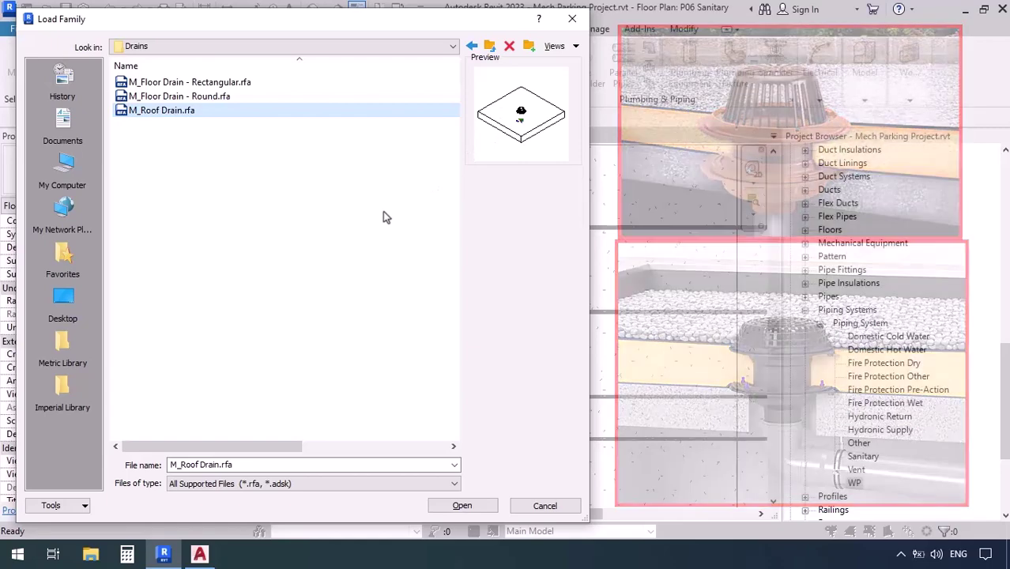
click(220, 86)
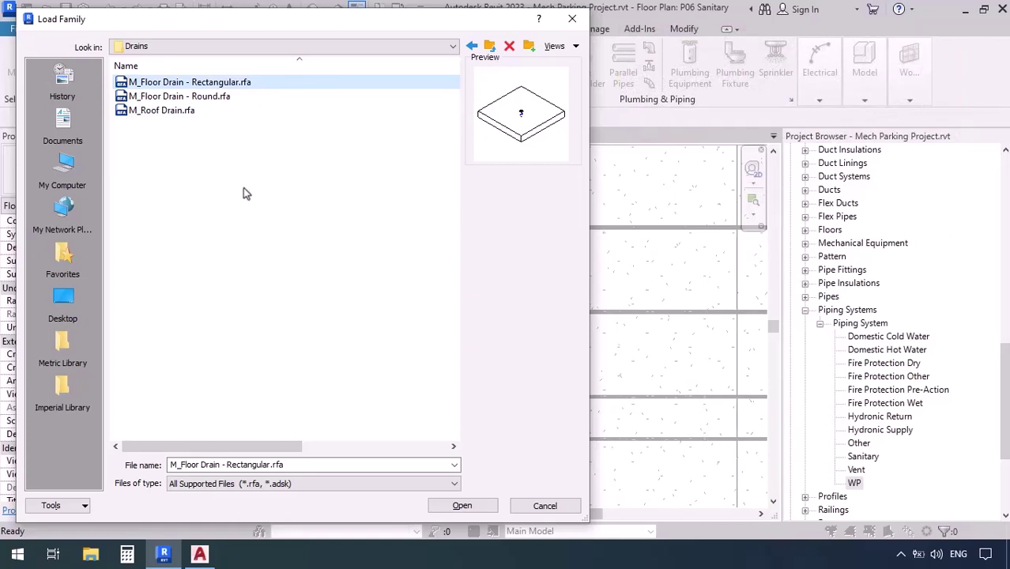
click(463, 506)
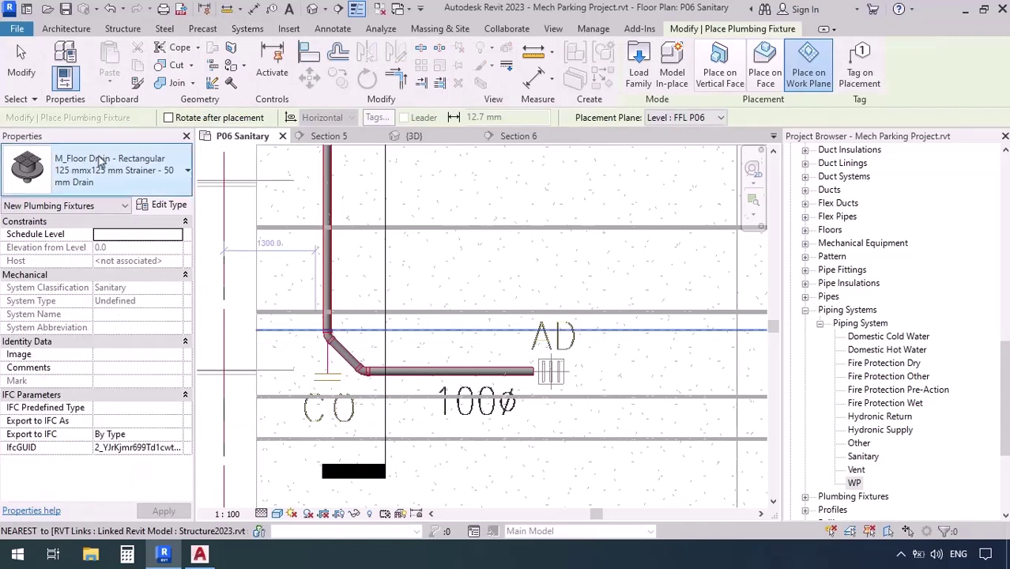
- Choose the 200 mmx200 mm Strainer - 100 mm Drain type for the floor drain being placed
click(103, 166)
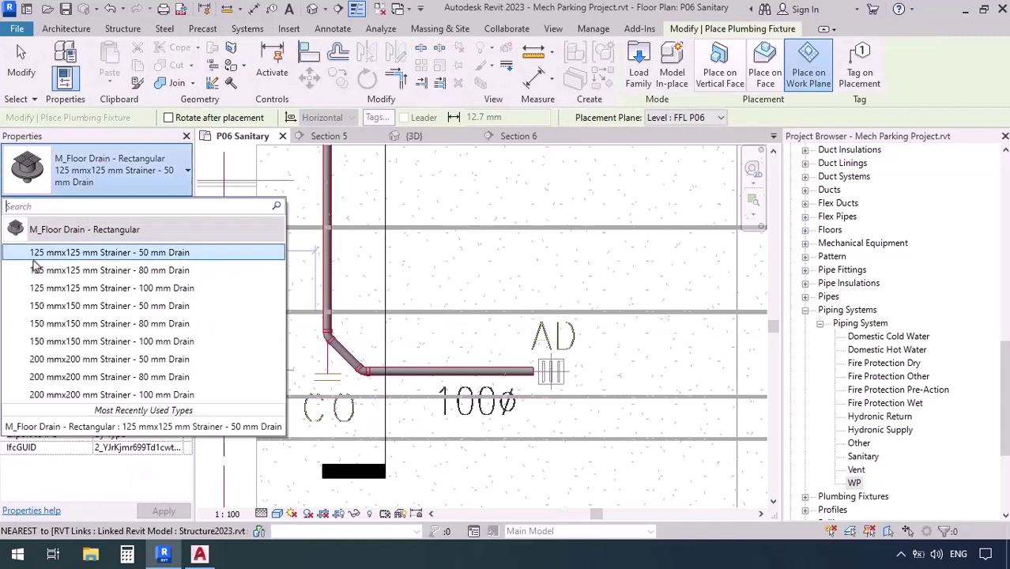
mouse_move(34, 259)
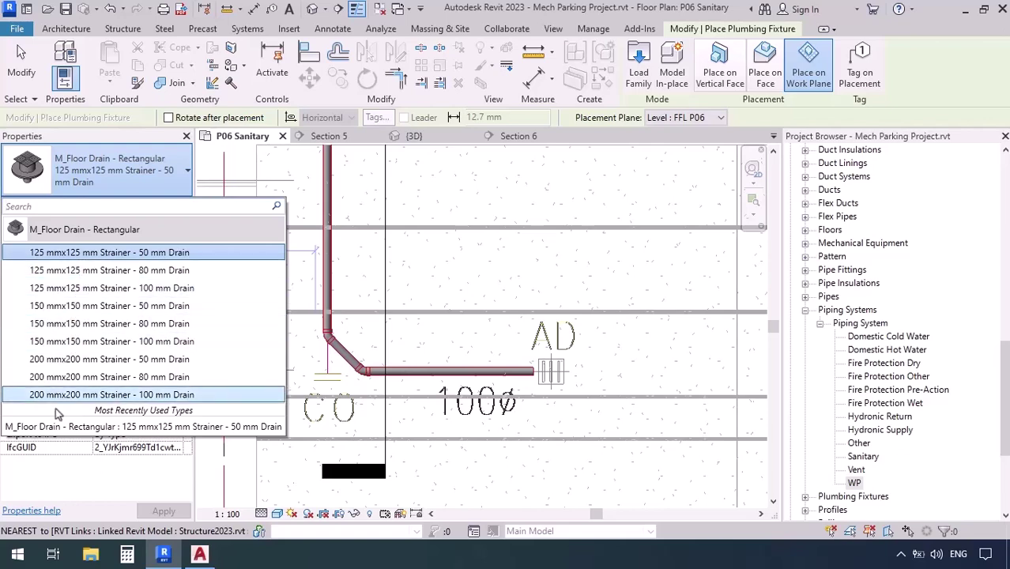
mouse_move(44, 399)
click(139, 396)
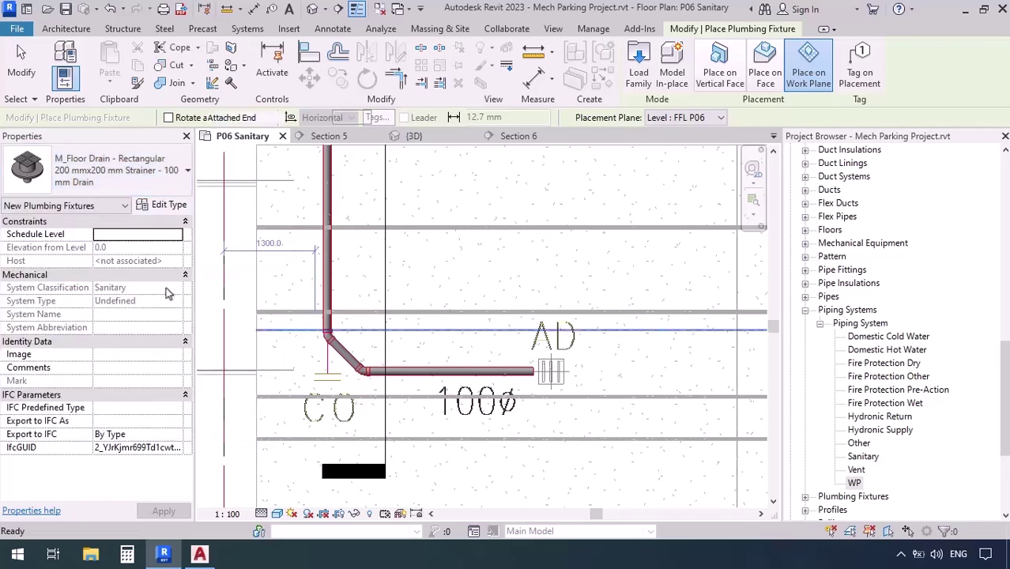
- Duplicate the floor drain type as "300 mmx300 mm Strainer - 100 mm Drain"
click(177, 208)
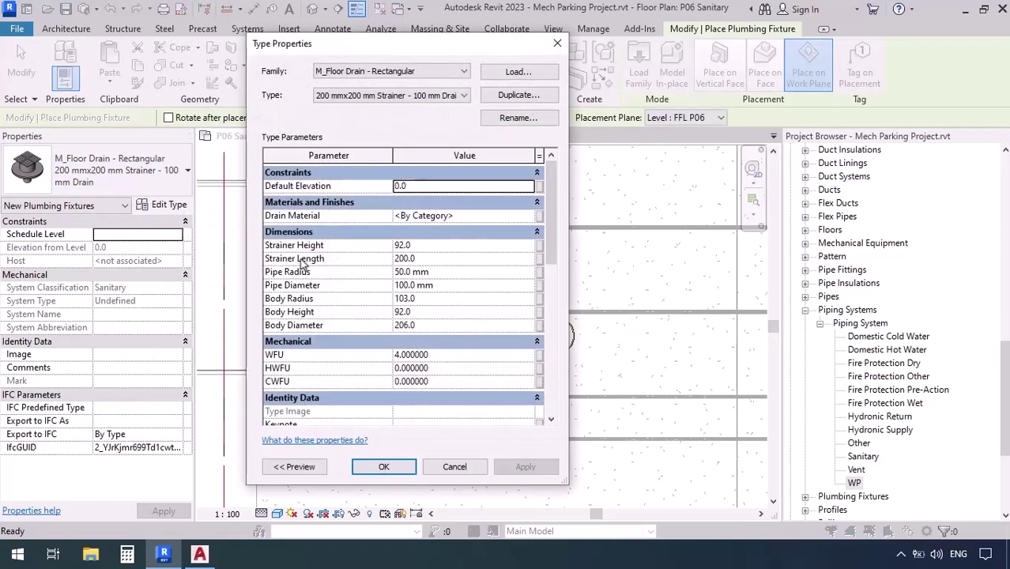
click(511, 95)
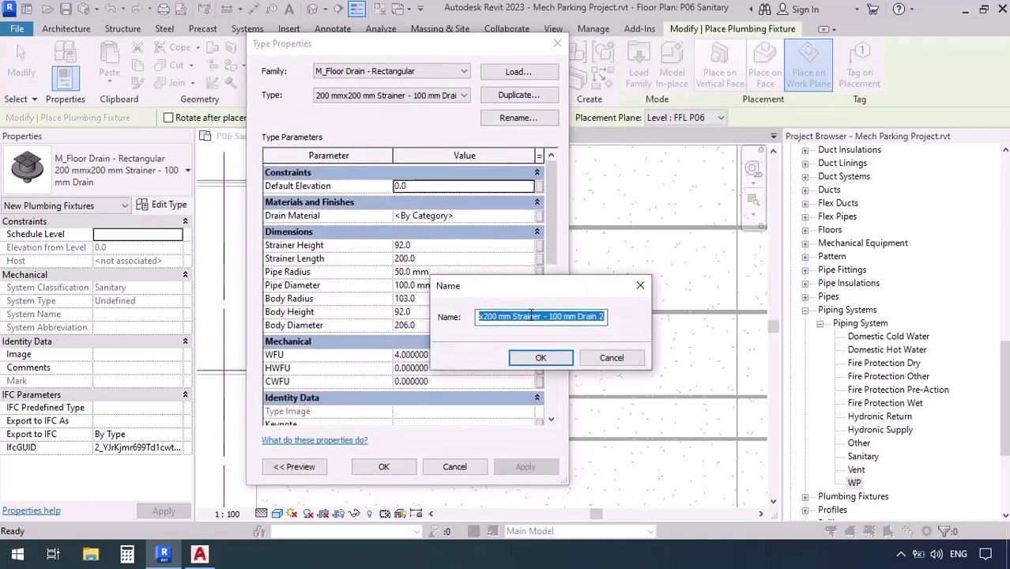
key(End)
key(BackSpace)
key(BackSpace)
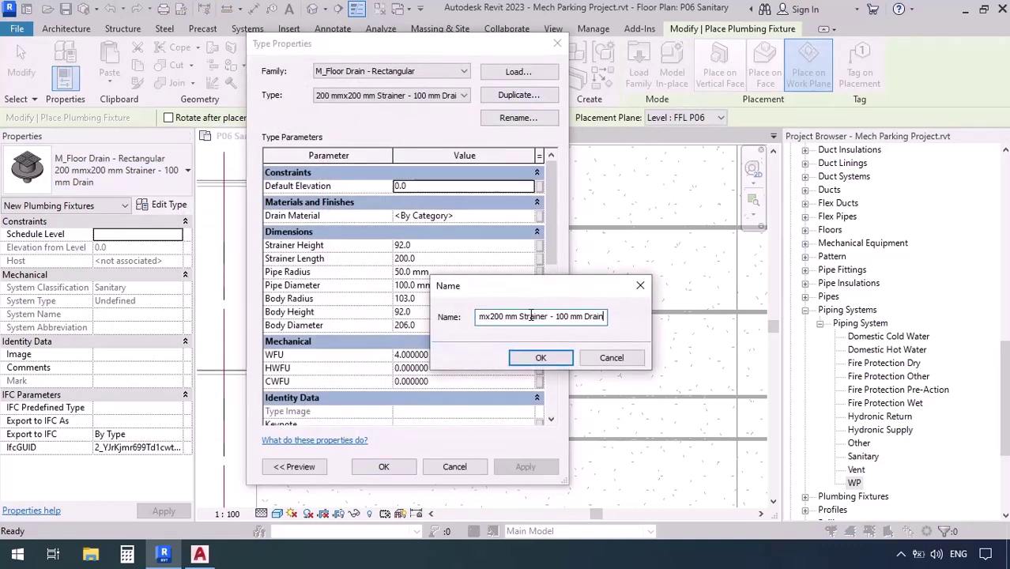
key(Home)
key(Delete)
text(3)
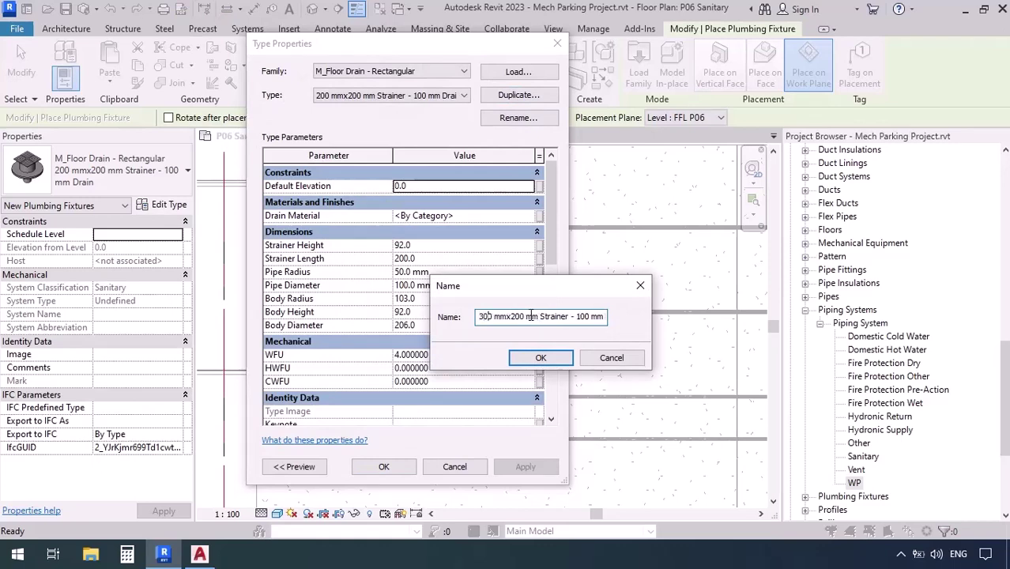
key(Delete)
text(3)
click(542, 358)
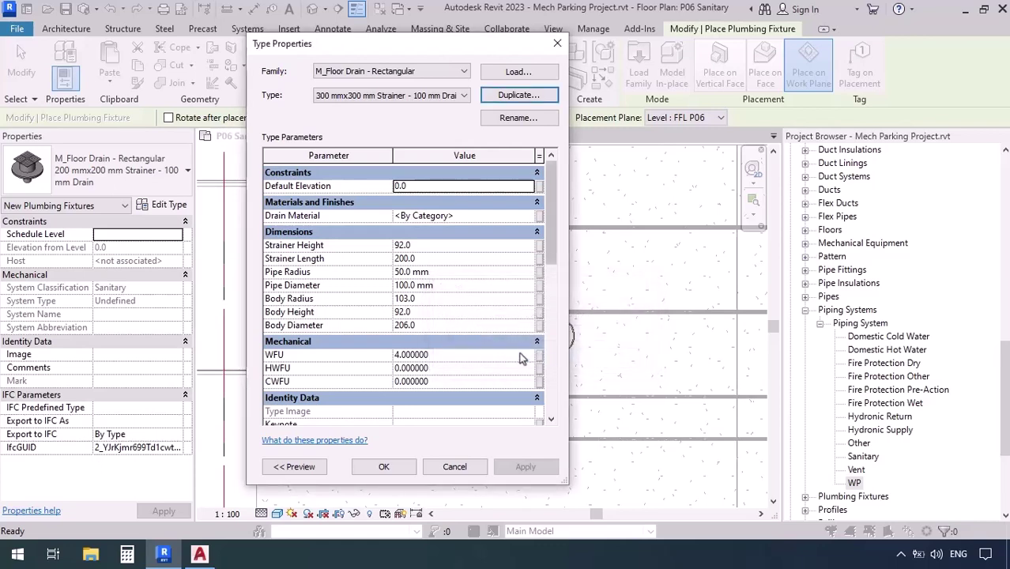
- Set the new drain type's strainer length to 300 and show its 3D preview
click(443, 259)
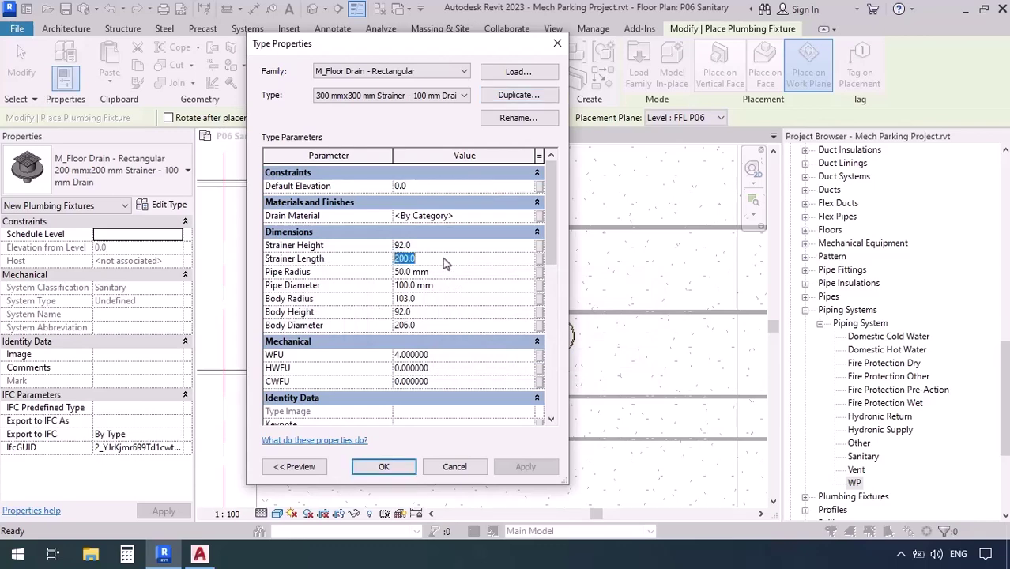
text(300)
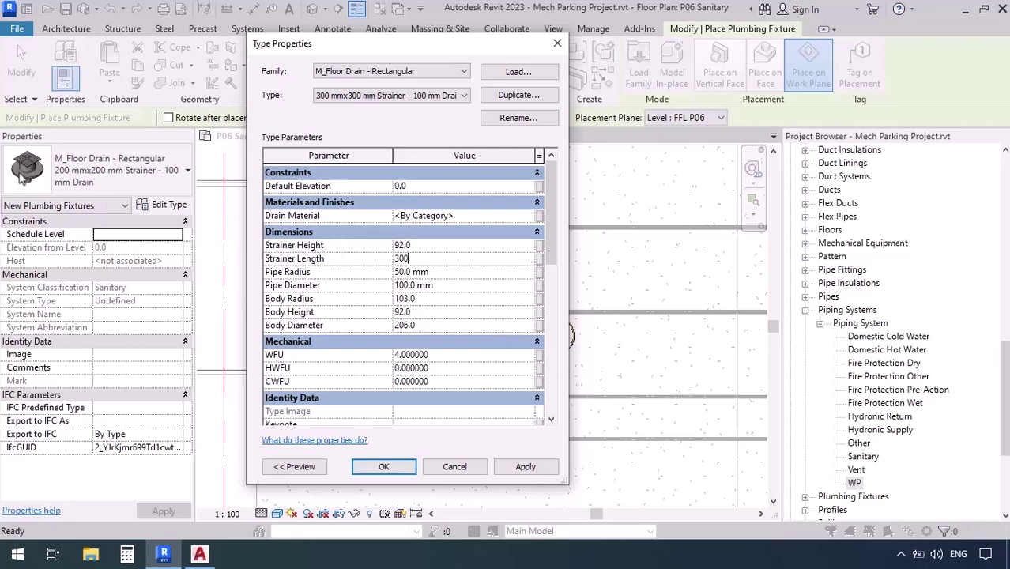
click(283, 469)
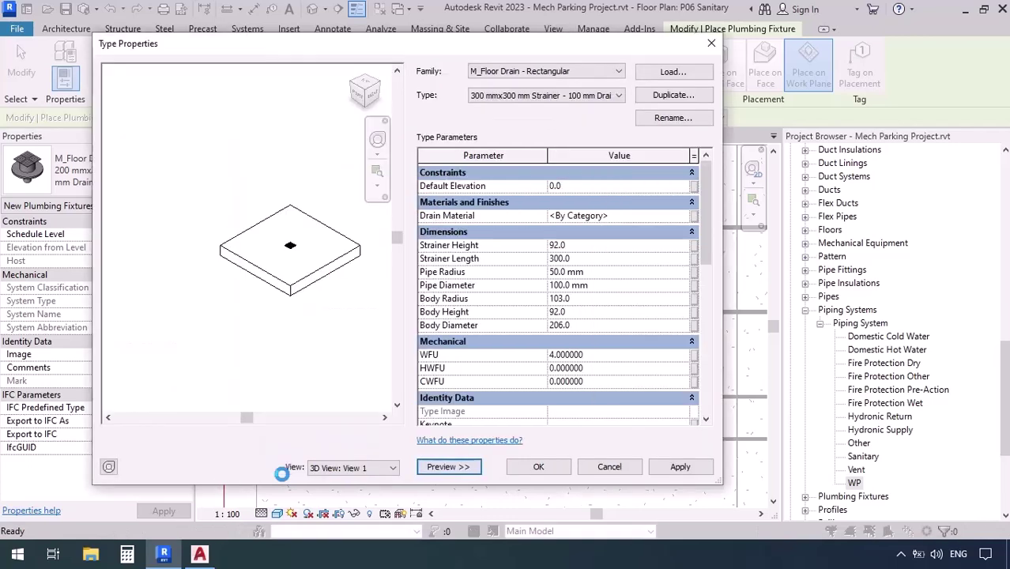
scroll(298, 241, up, 5)
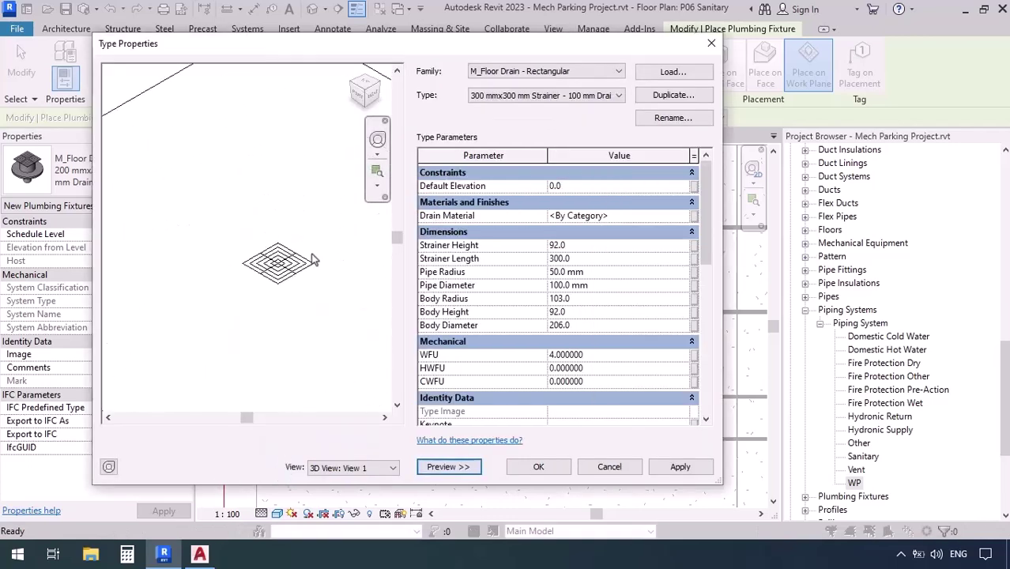
- Examine in the 3D preview what the strainer height, strainer length, pipe radius, body radius and body height parameters control
click(581, 249)
scroll(300, 253, down, 3)
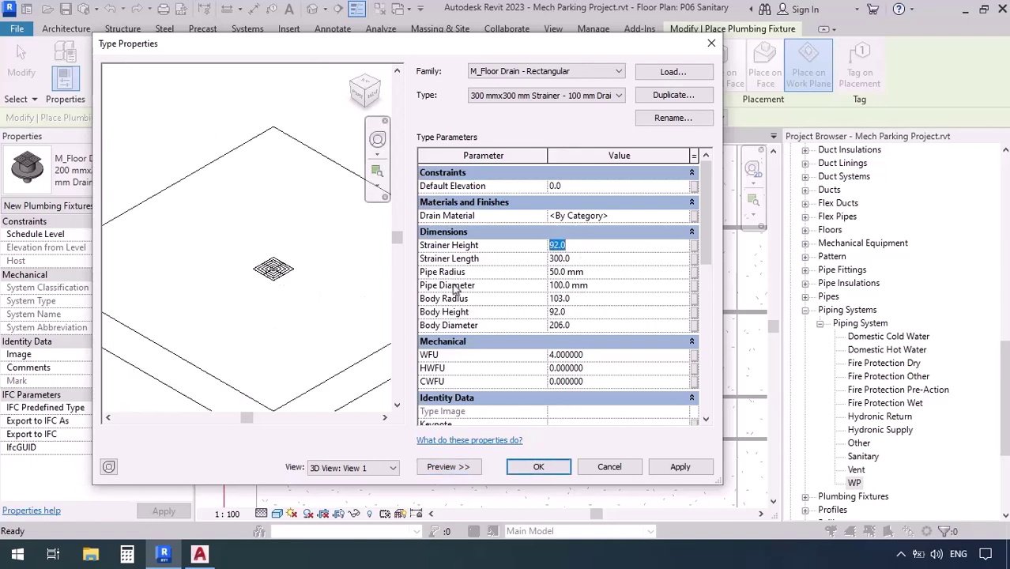
click(599, 263)
click(602, 272)
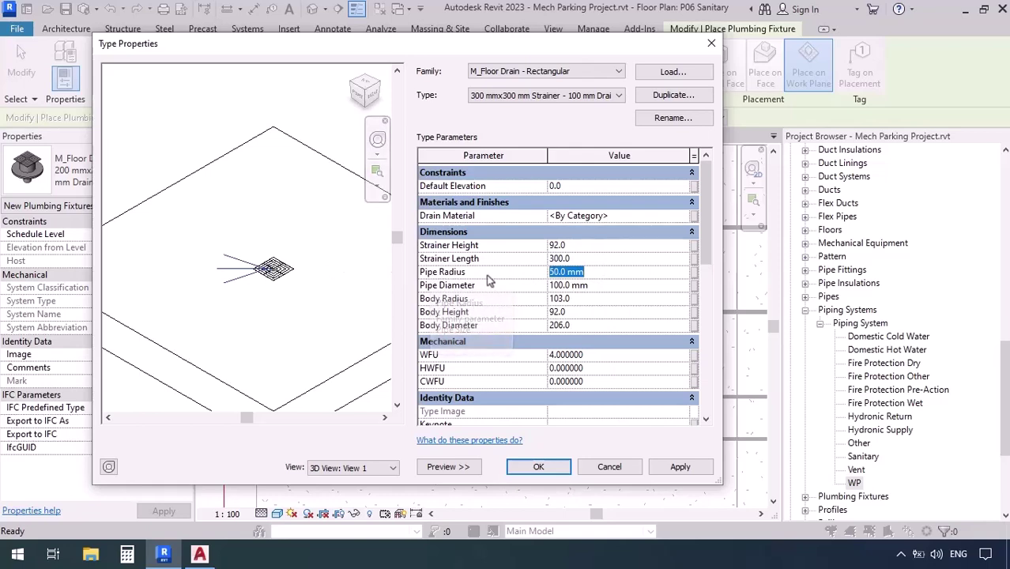
scroll(278, 251, up, 2)
scroll(278, 250, up, 2)
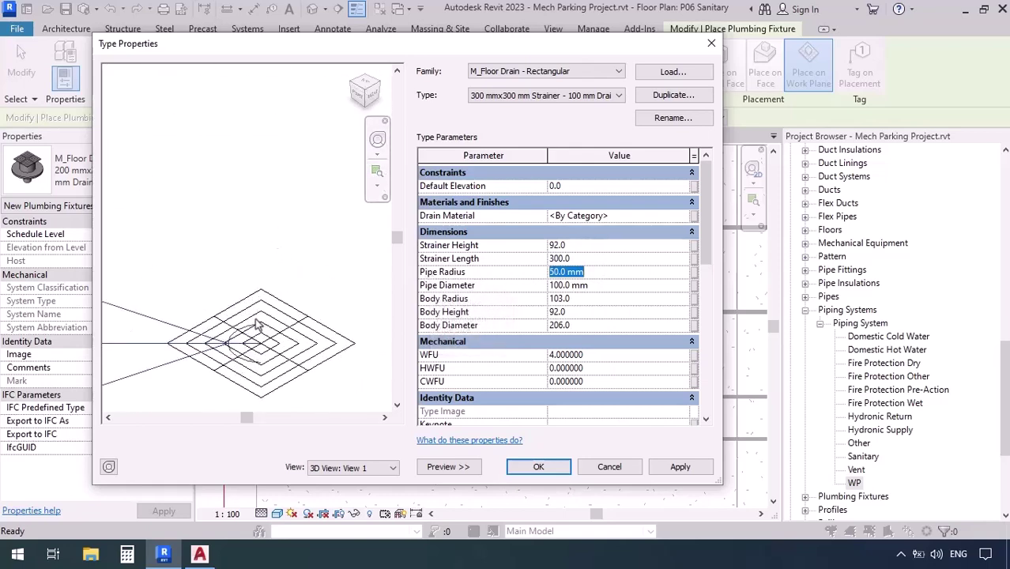
scroll(238, 225, down, 5)
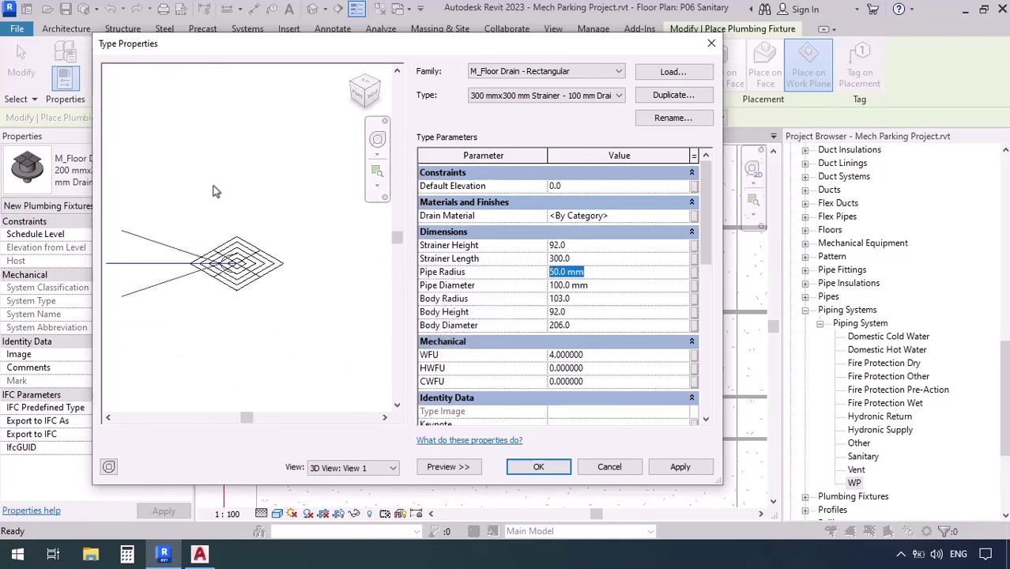
click(574, 301)
scroll(204, 200, up, 2)
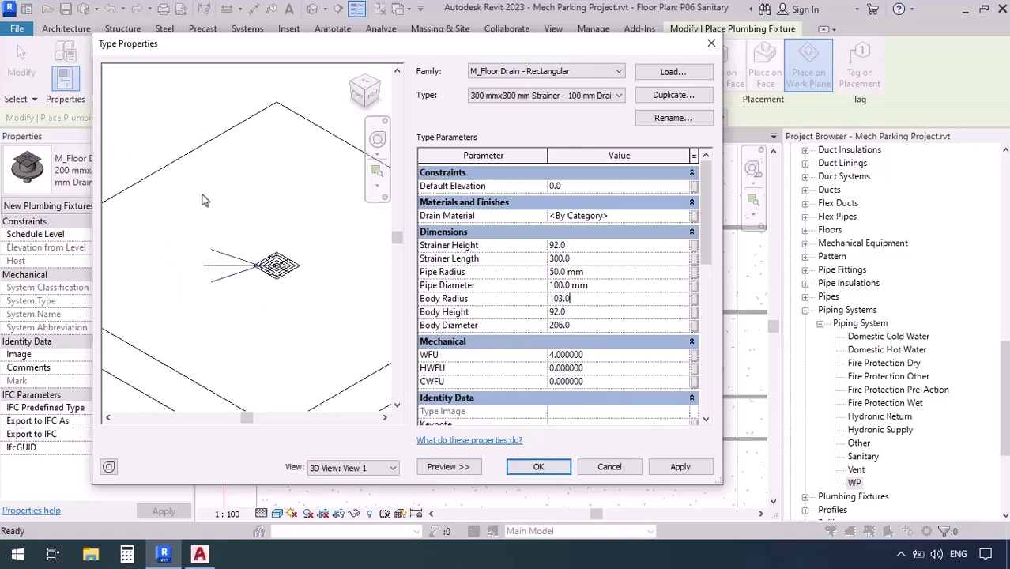
scroll(261, 266, up, 3)
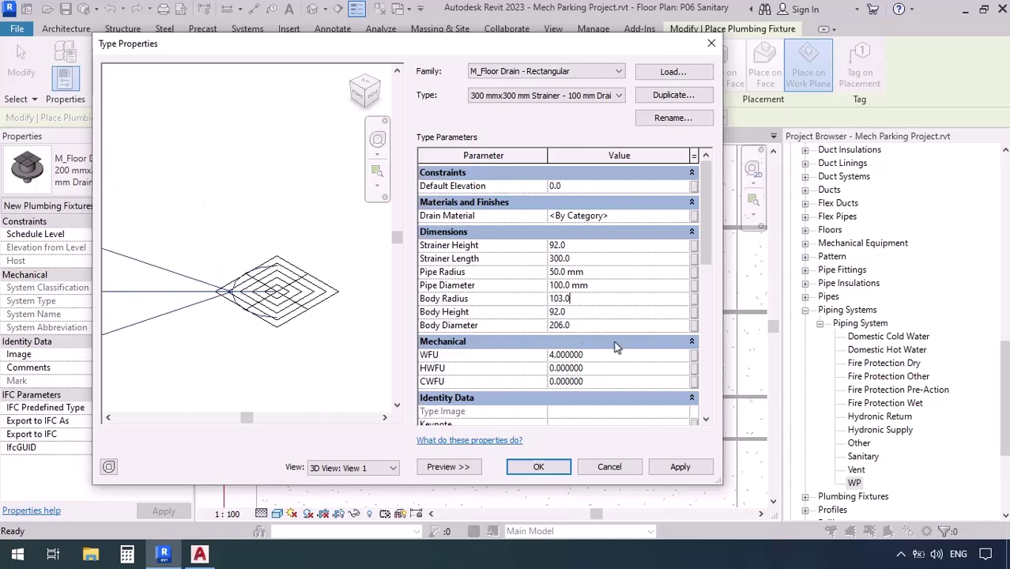
click(582, 313)
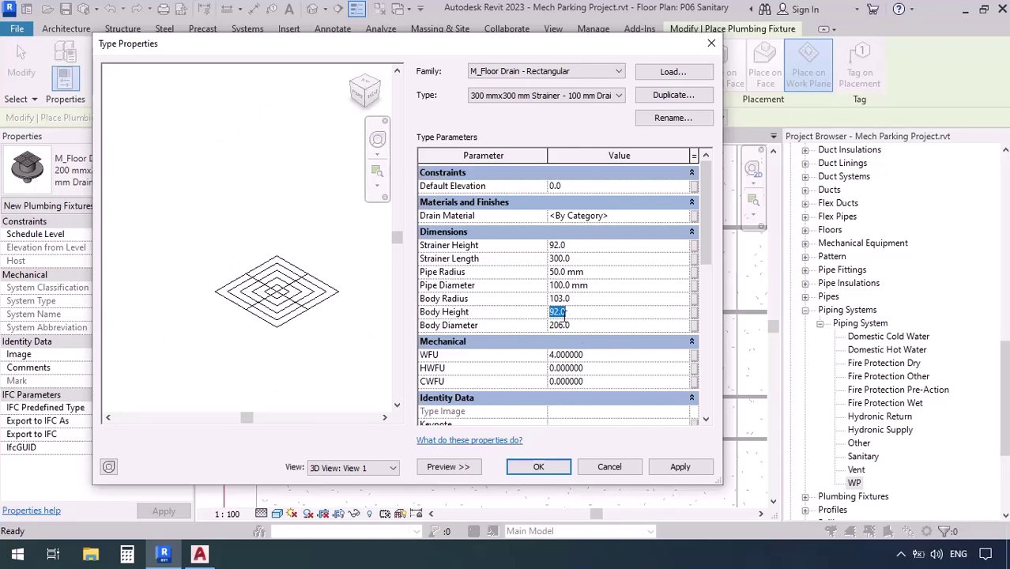
scroll(563, 314, down, 1)
scroll(281, 230, down, 5)
scroll(198, 337, down, 1)
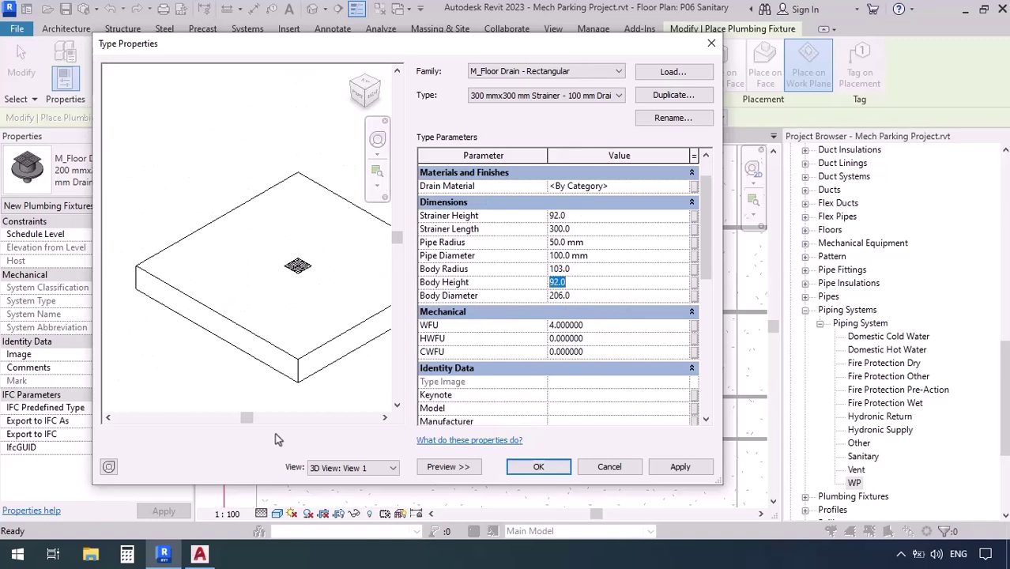
- Preview the drain type in the left and front elevations and examine the body height and strainer height dimensions
click(332, 468)
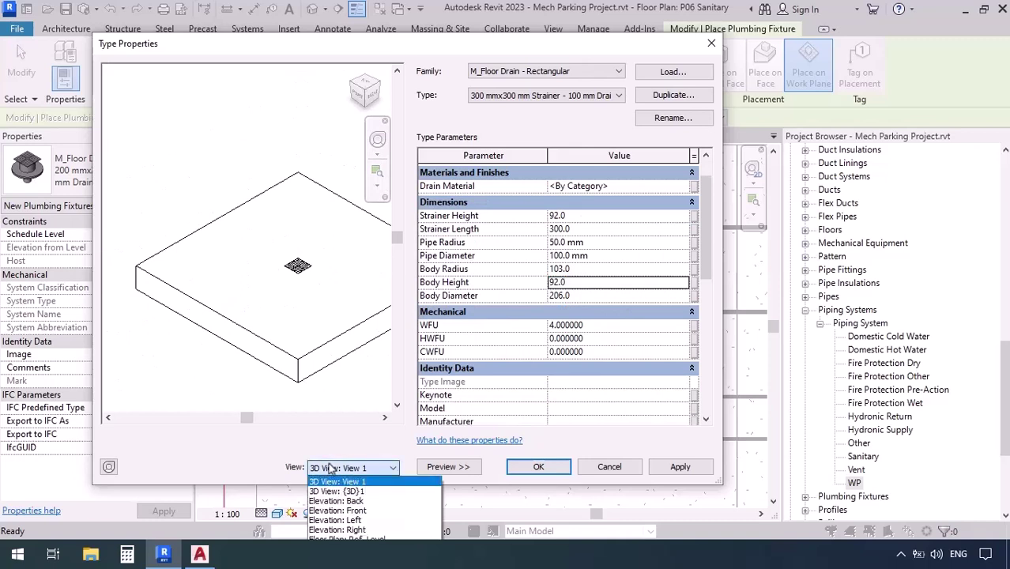
click(335, 520)
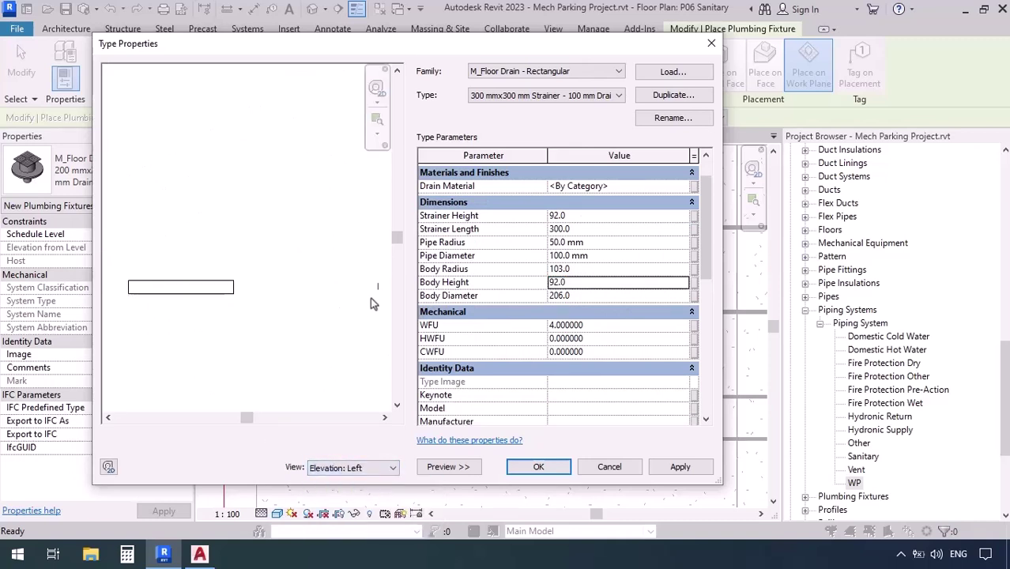
scroll(383, 291, up, 5)
scroll(379, 275, down, 4)
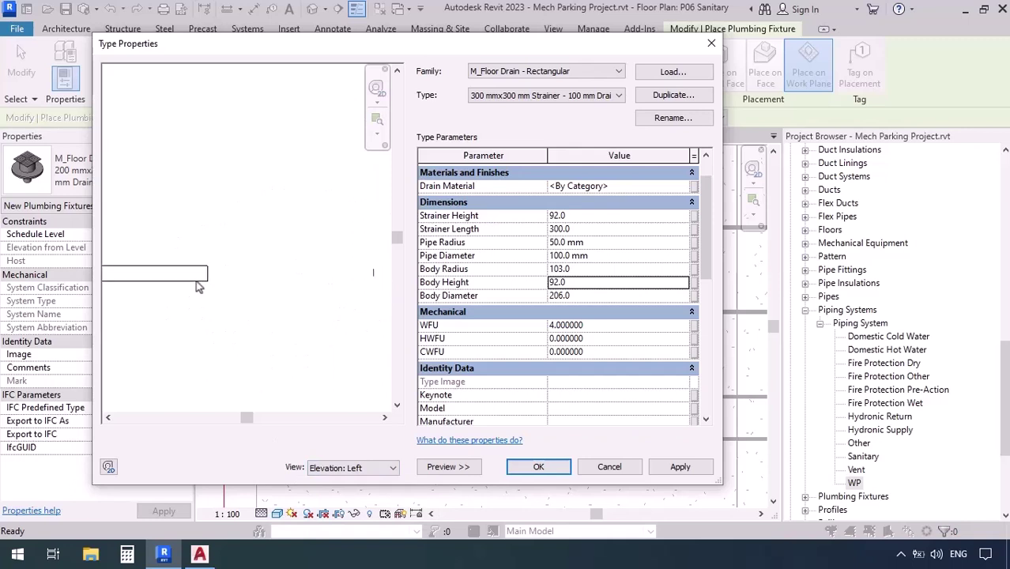
scroll(201, 292, down, 2)
scroll(301, 280, up, 3)
click(346, 472)
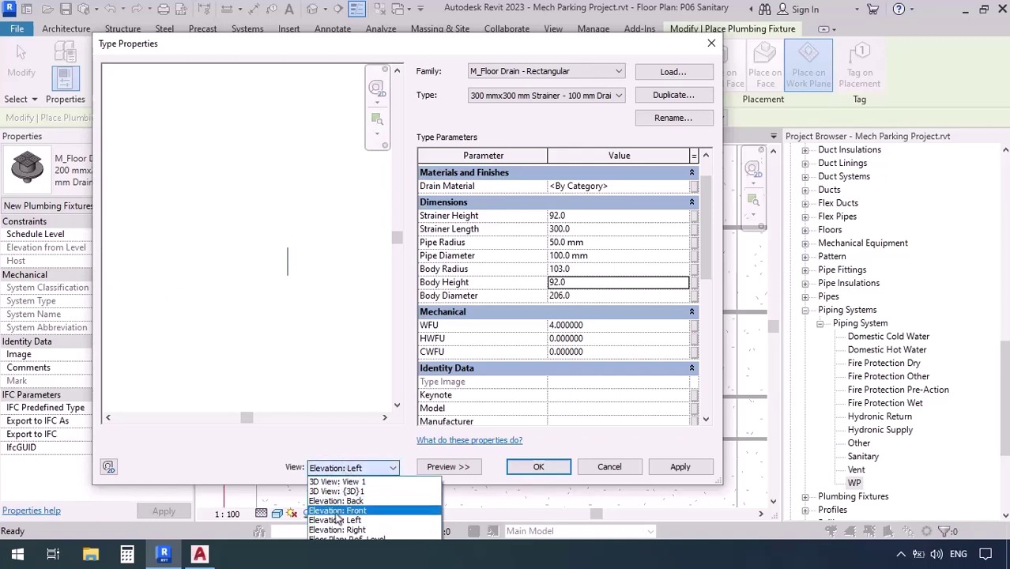
click(339, 515)
scroll(237, 338, up, 3)
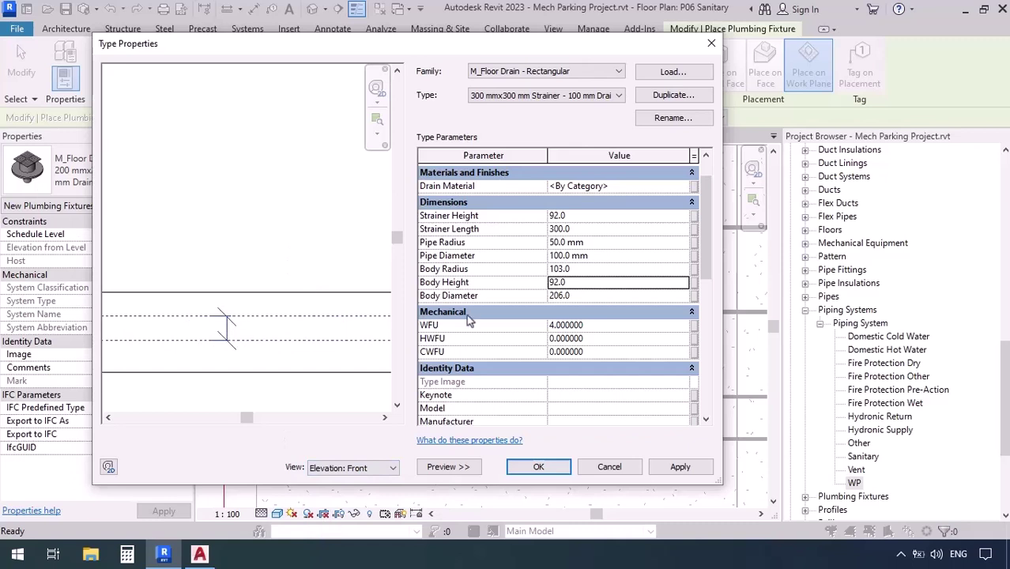
click(582, 219)
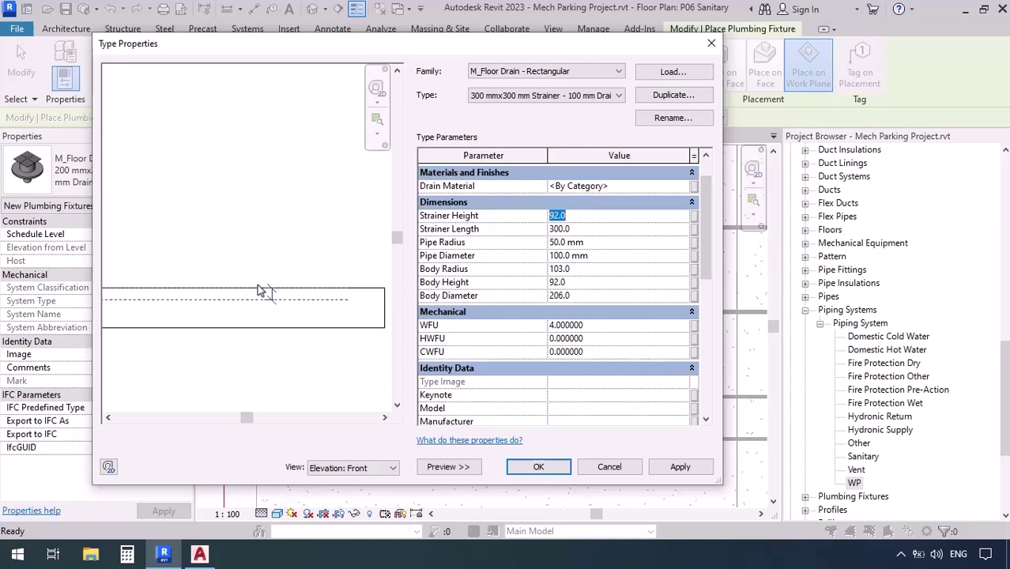
- Accept the new 300x300 mm drain type and place one on level FFL P05 at the centre of the AD symbol beside the 100 mm branch
scroll(303, 321, down, 1)
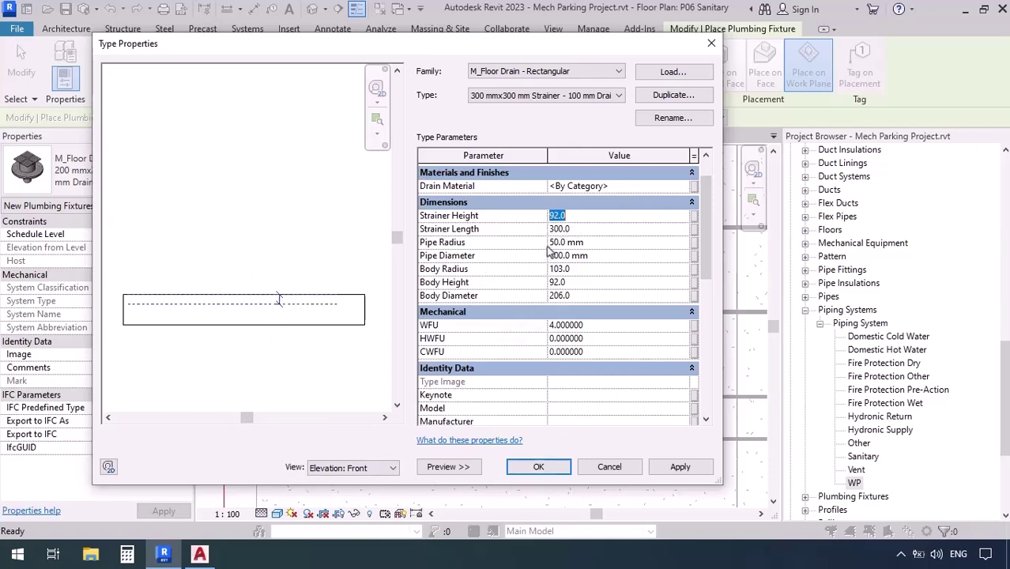
click(525, 471)
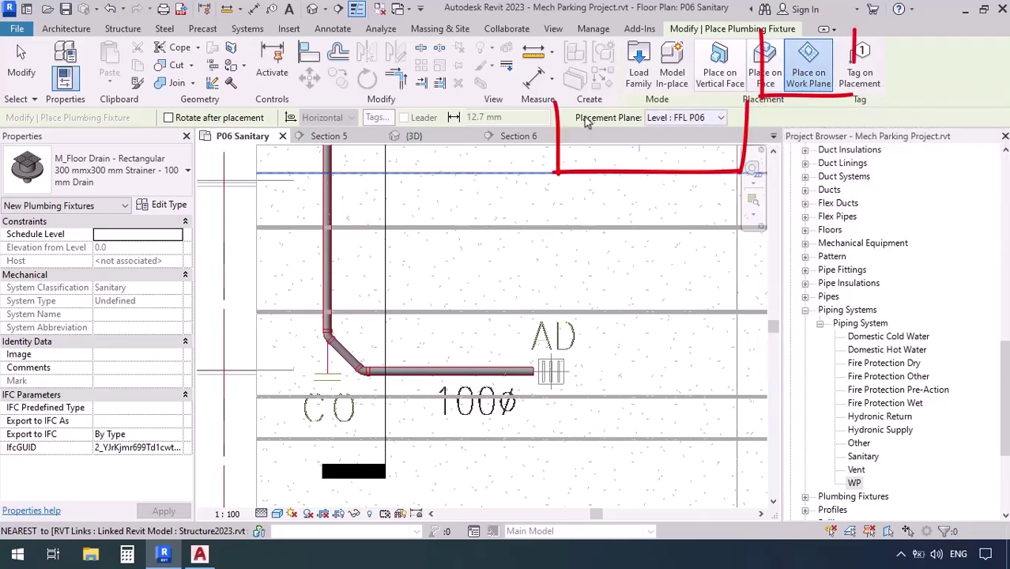
click(676, 118)
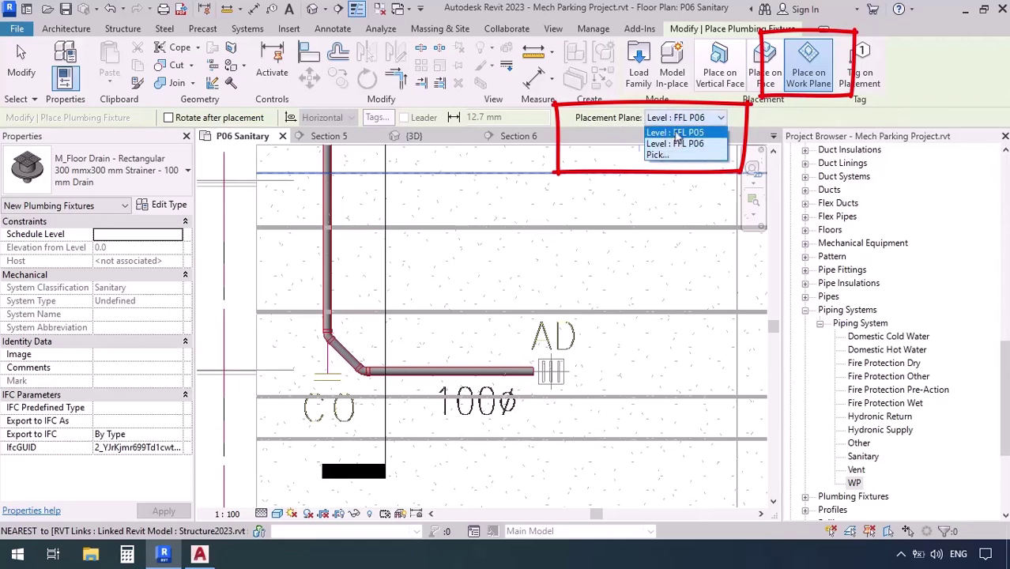
click(676, 135)
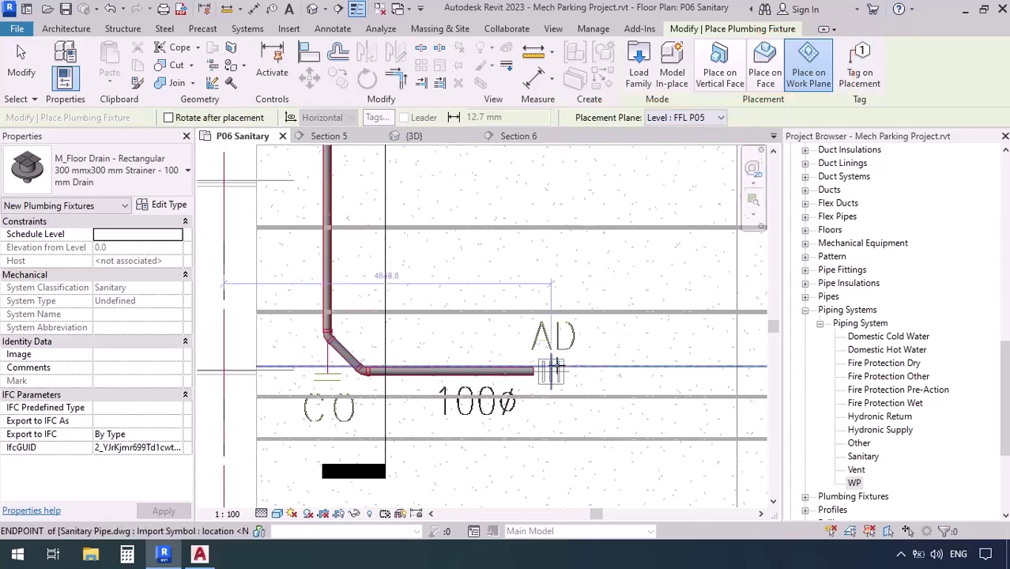
scroll(551, 371, up, 5)
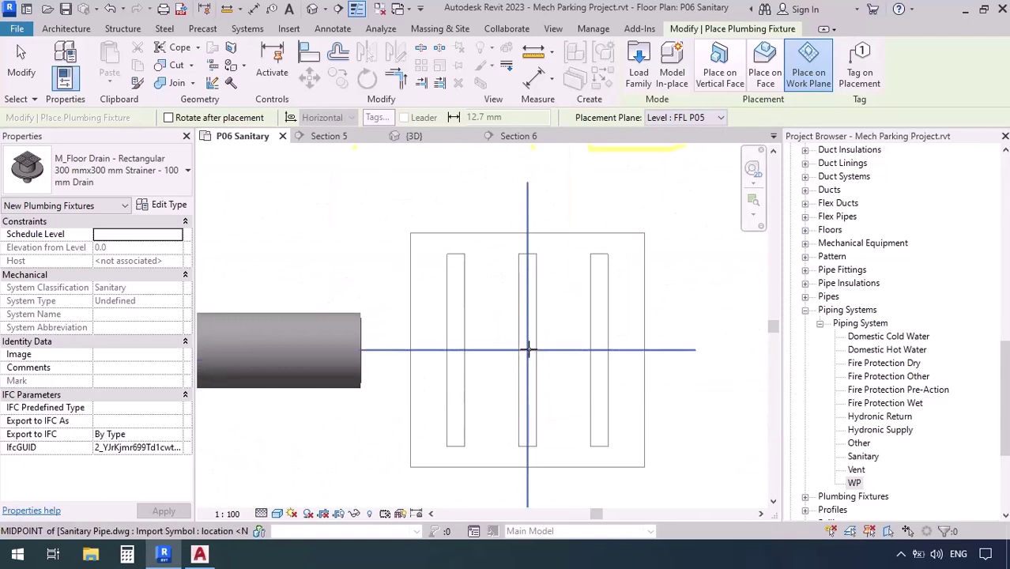
click(528, 347)
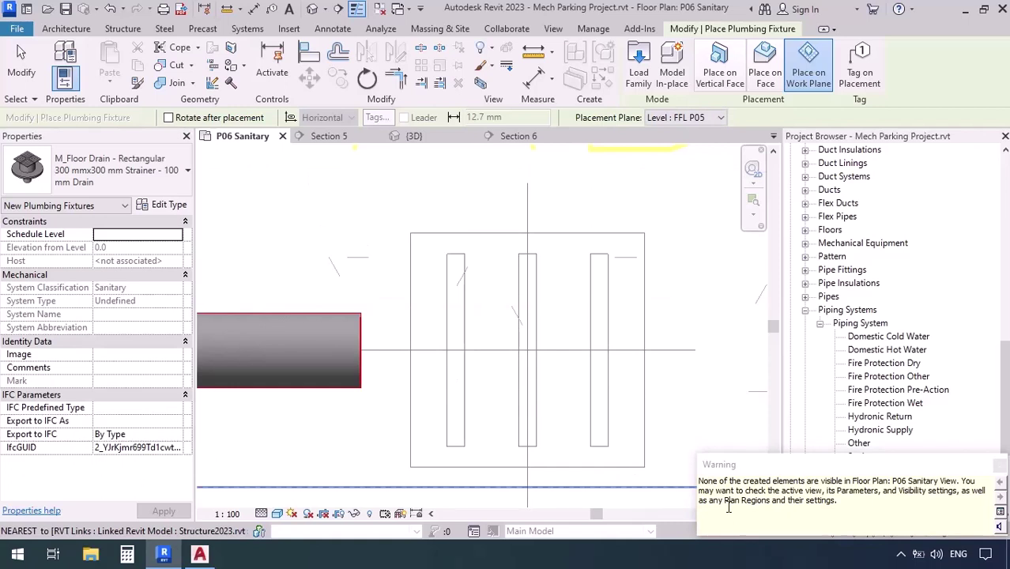
scroll(454, 310, down, 5)
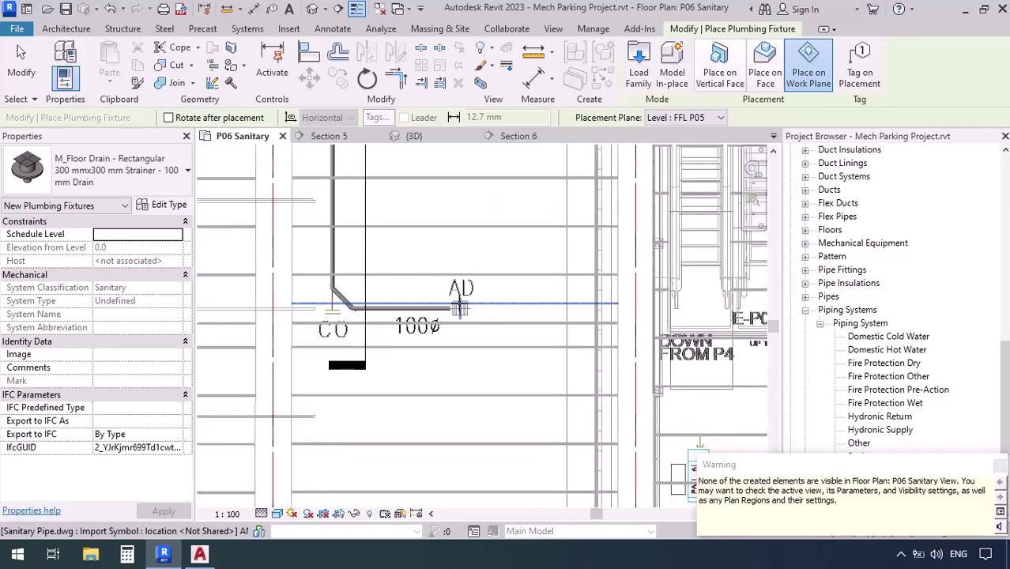
key(Escape)
key(Escape)
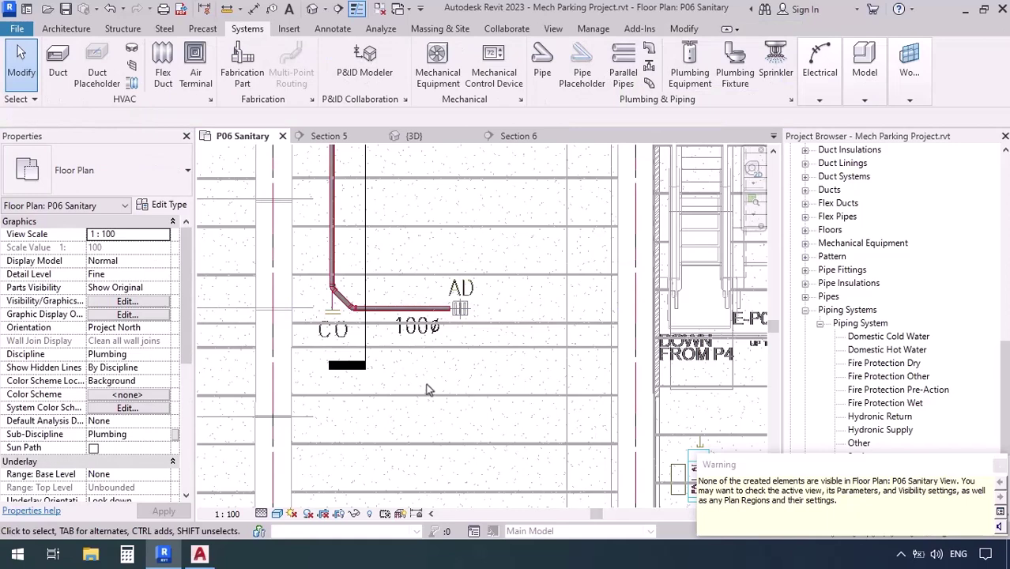
- Select the pipe and fittings of the branch beside the AD symbol and isolate them in a 3D section box
drag(301, 245, 491, 357)
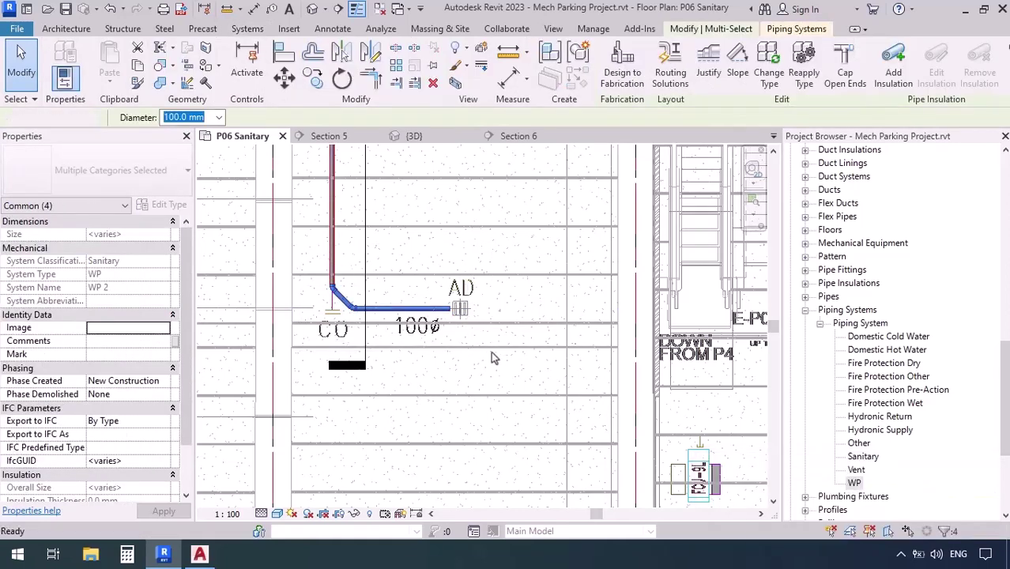
key(b)
key(x)
scroll(452, 298, down, 3)
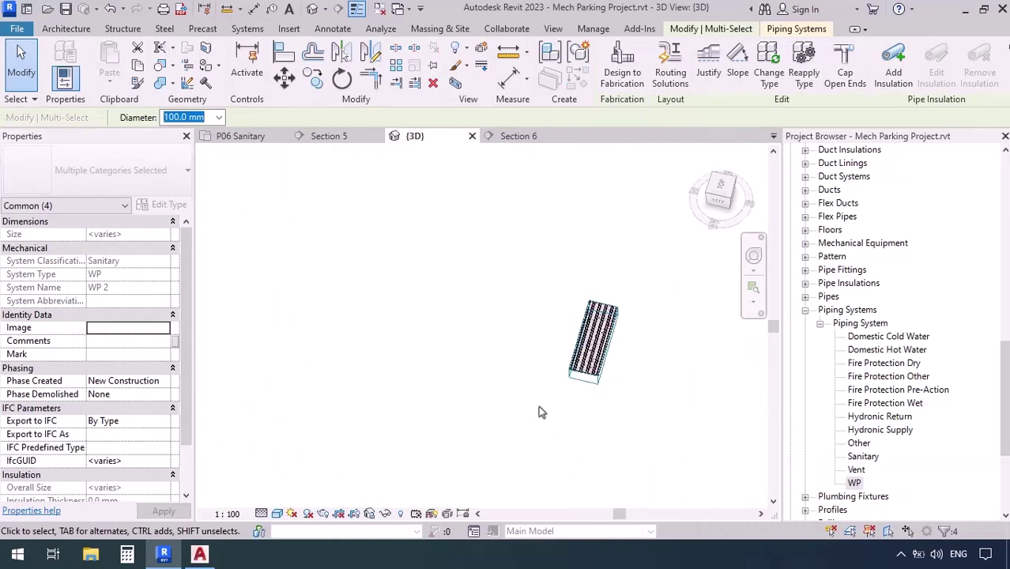
shift+middle_drag(588, 423, 638, 343)
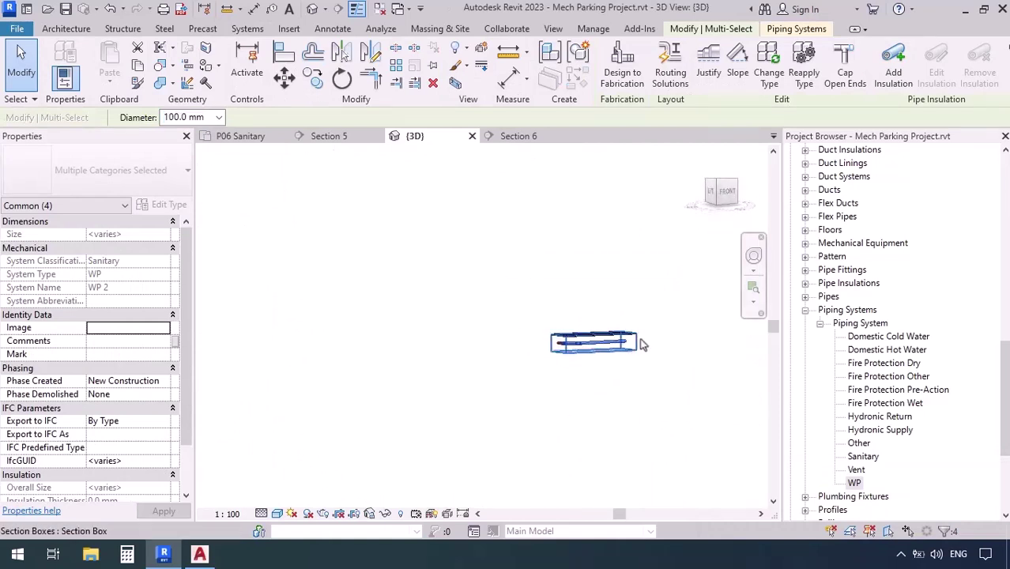
shift+middle_drag(528, 366, 657, 396)
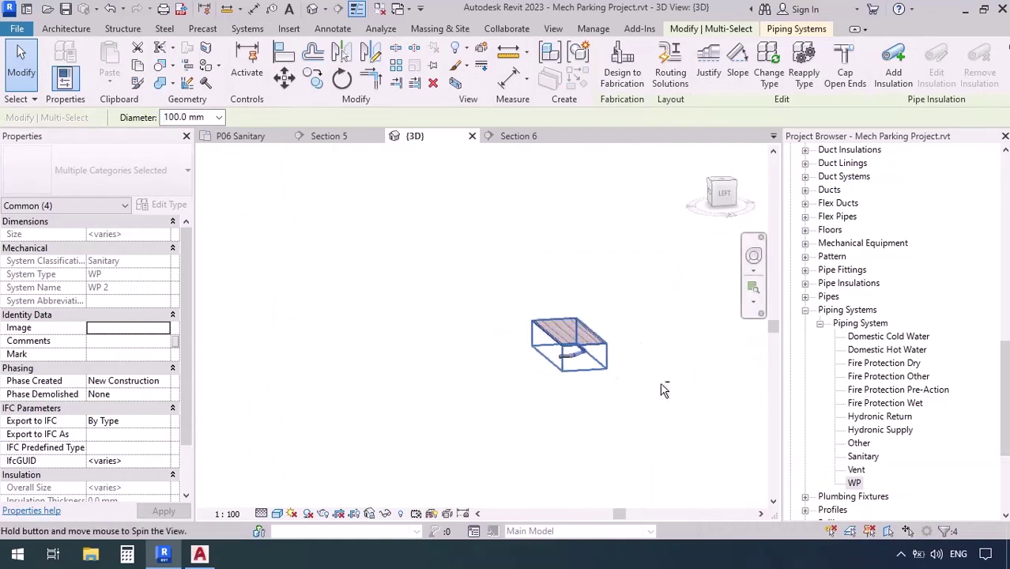
- Enlarge the section box sideways, along the pipe run, downward and above the slab so it encloses the drain and branch
click(585, 373)
drag(547, 346, 498, 348)
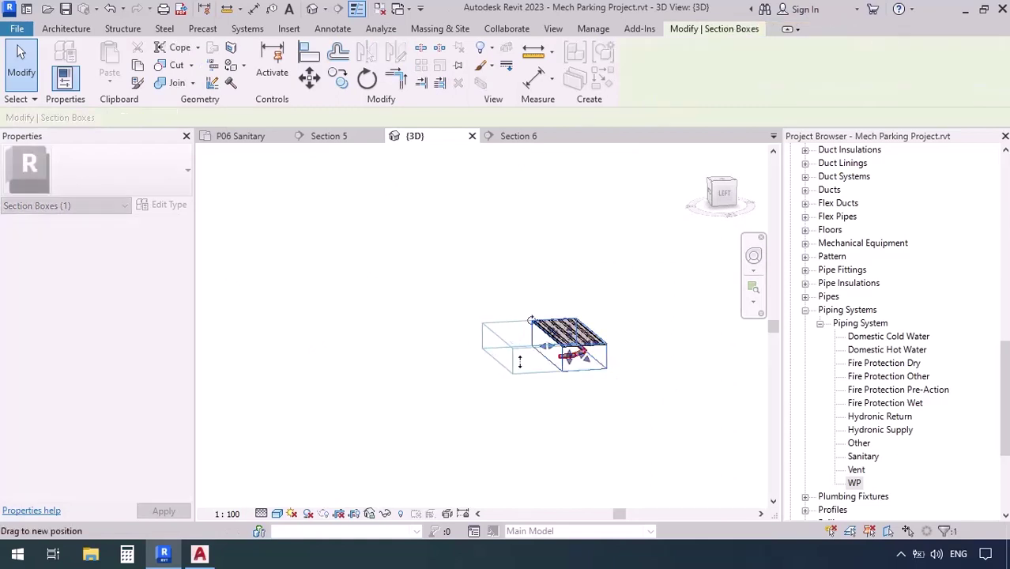
shift+middle_drag(520, 361, 537, 426)
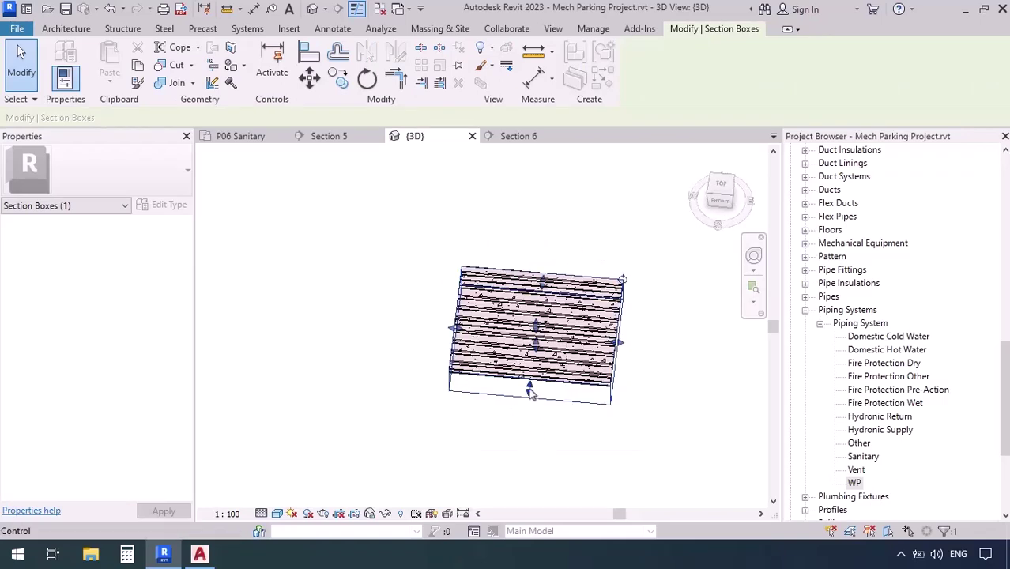
drag(528, 392, 592, 453)
shift+middle_drag(595, 453, 557, 258)
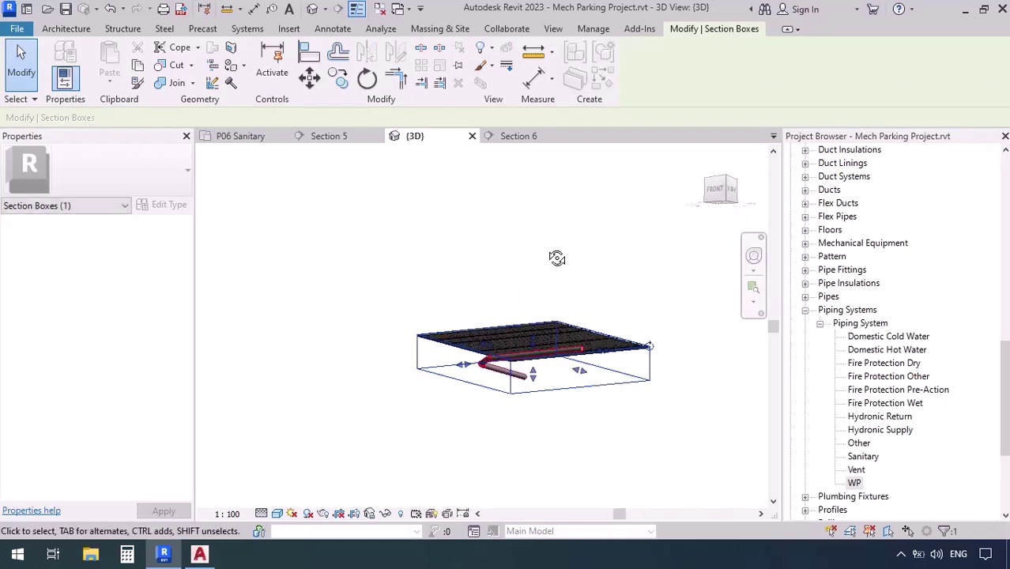
drag(603, 352, 559, 411)
shift+middle_drag(559, 411, 567, 440)
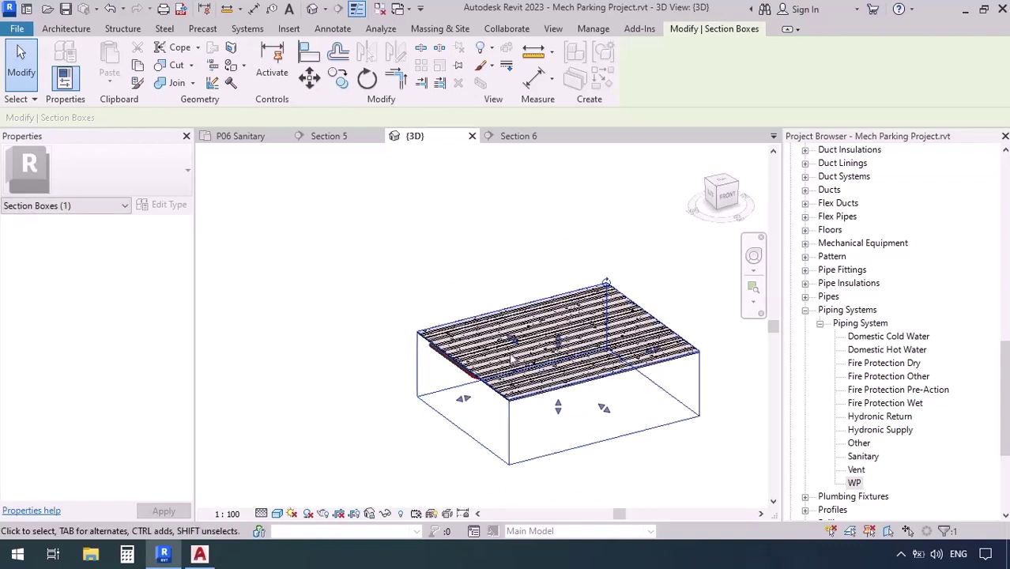
drag(463, 398, 421, 367)
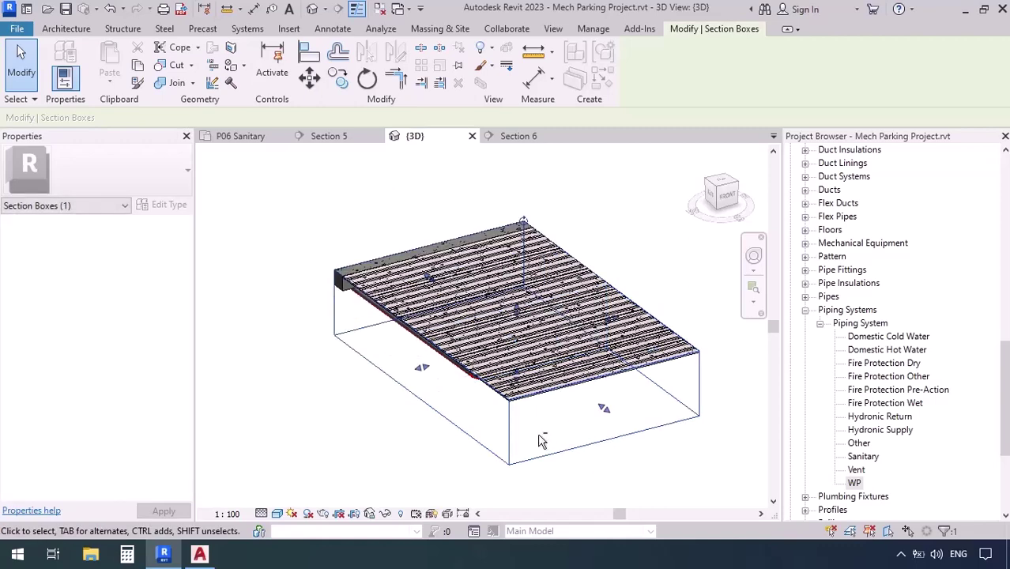
shift+middle_drag(540, 440, 456, 443)
drag(517, 312, 516, 273)
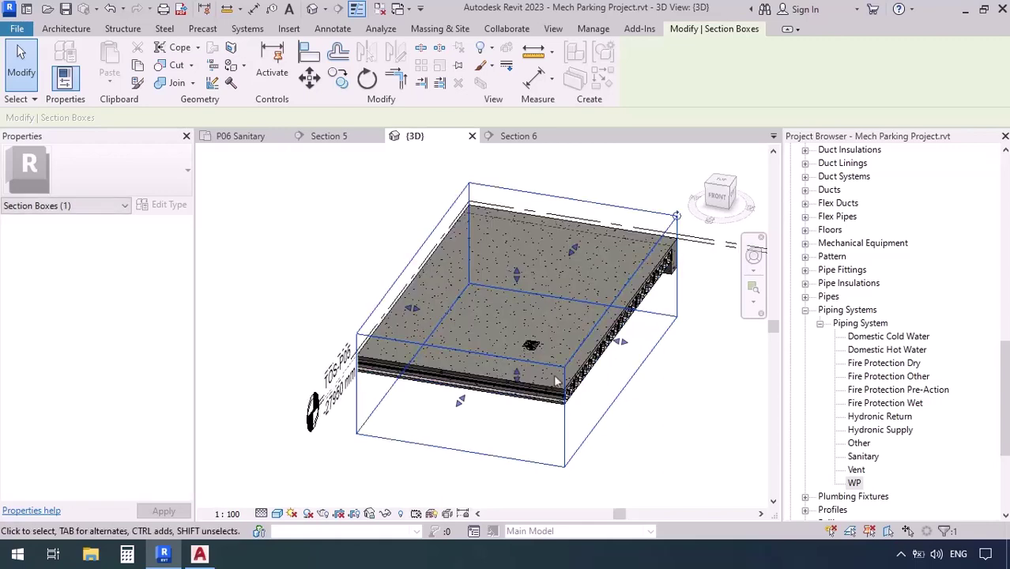
- Examine the placed floor drain from above the slab and the open pipe end from below in 3D
scroll(532, 346, up, 6)
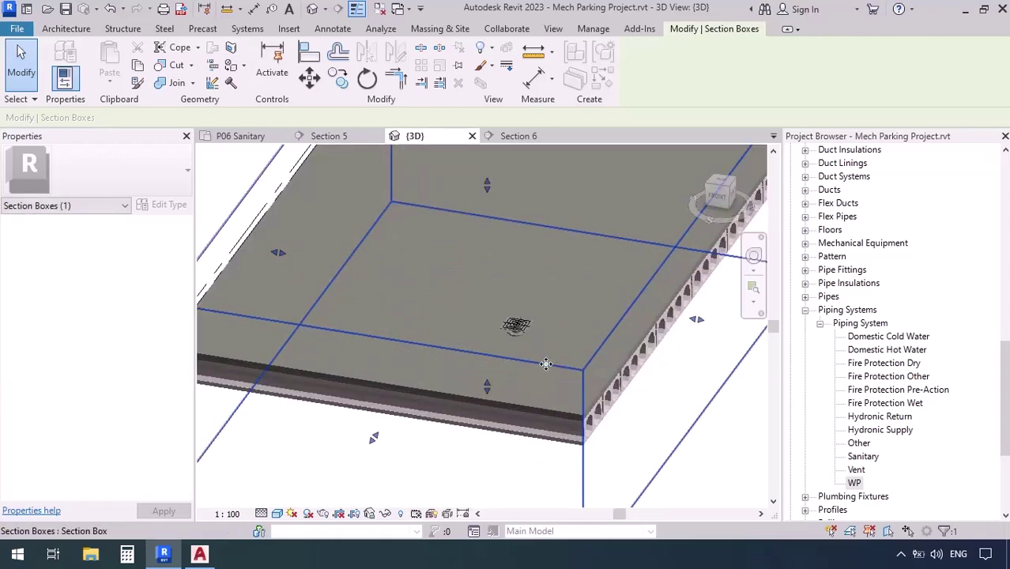
scroll(529, 309, down, 10)
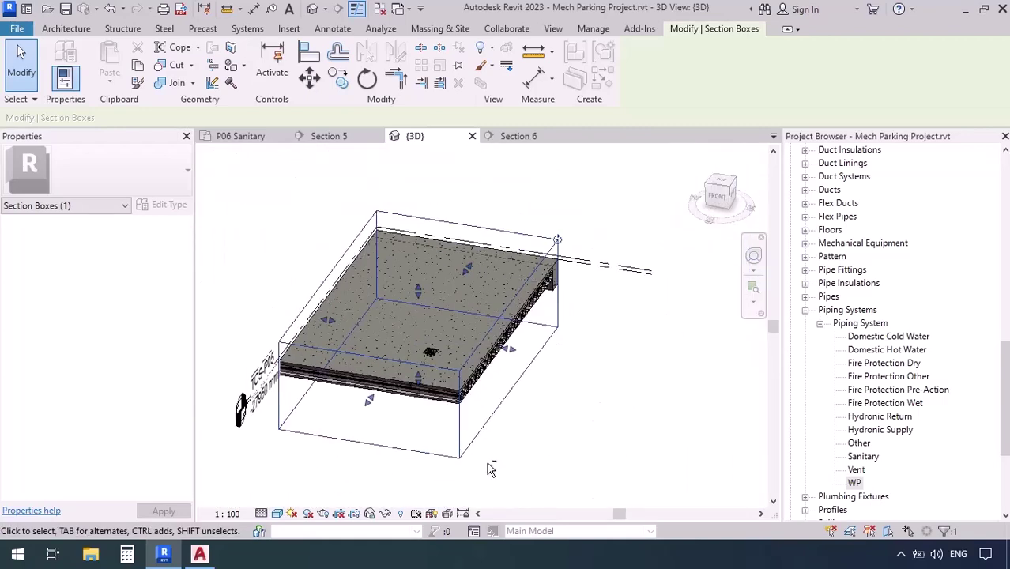
shift+middle_drag(488, 464, 454, 280)
scroll(422, 266, up, 4)
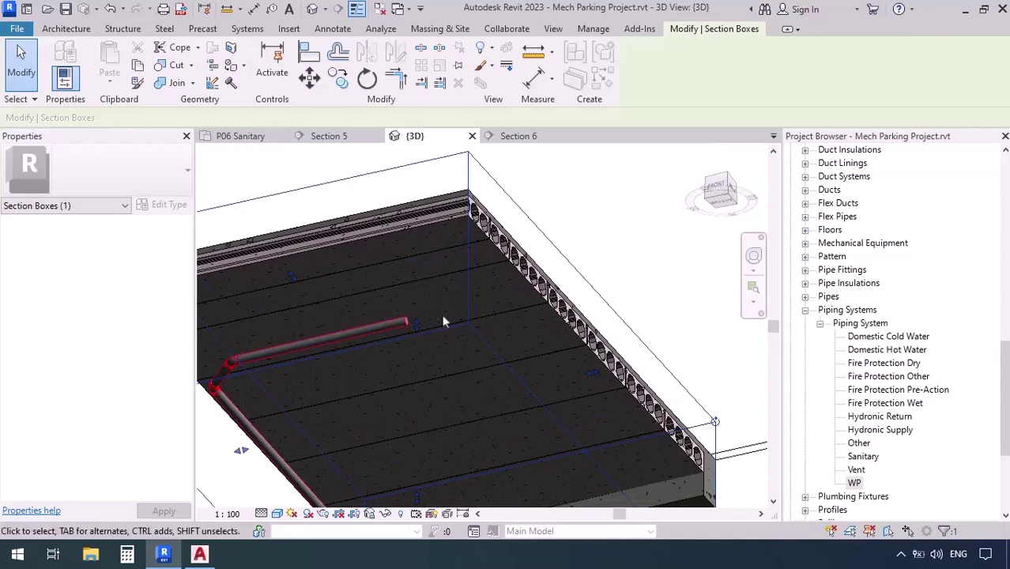
scroll(374, 318, down, 5)
shift+middle_drag(373, 318, 378, 426)
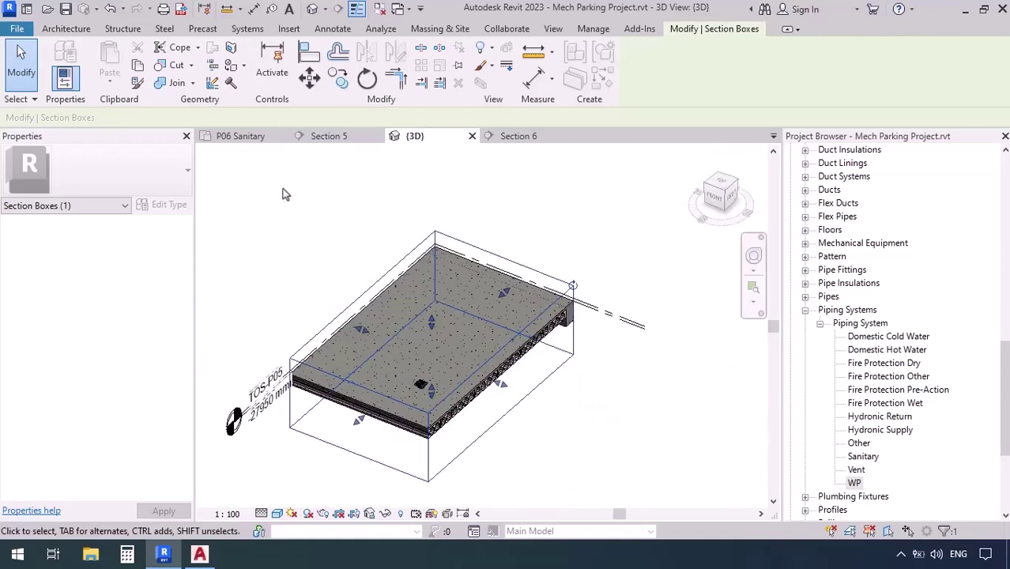
- On P06 Sanitary, draw a section along the AD branch looking toward the pipe, move it close and reduce its depth to about 421 mm
click(244, 139)
scroll(493, 405, down, 6)
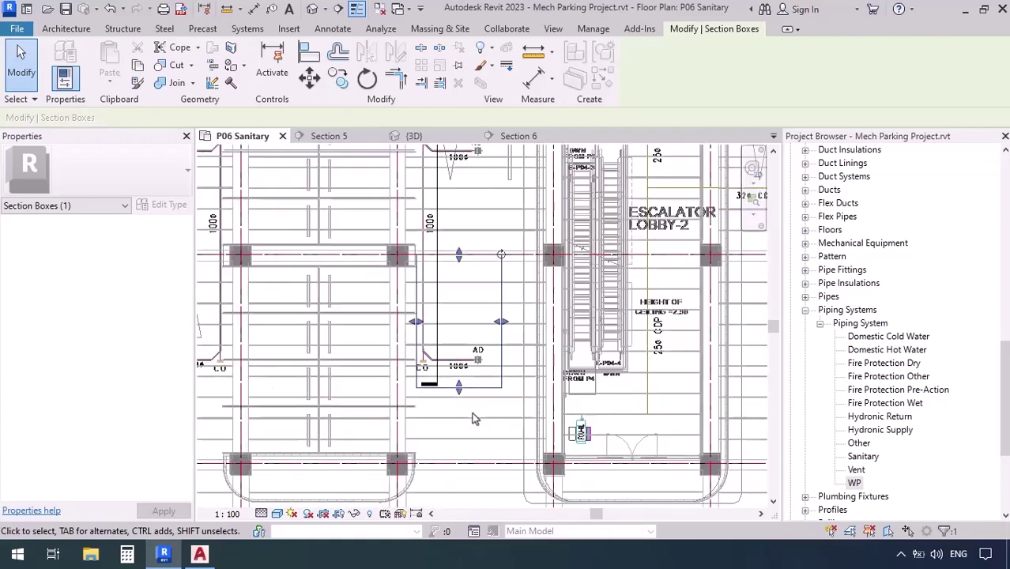
middle_drag(442, 212, 438, 261)
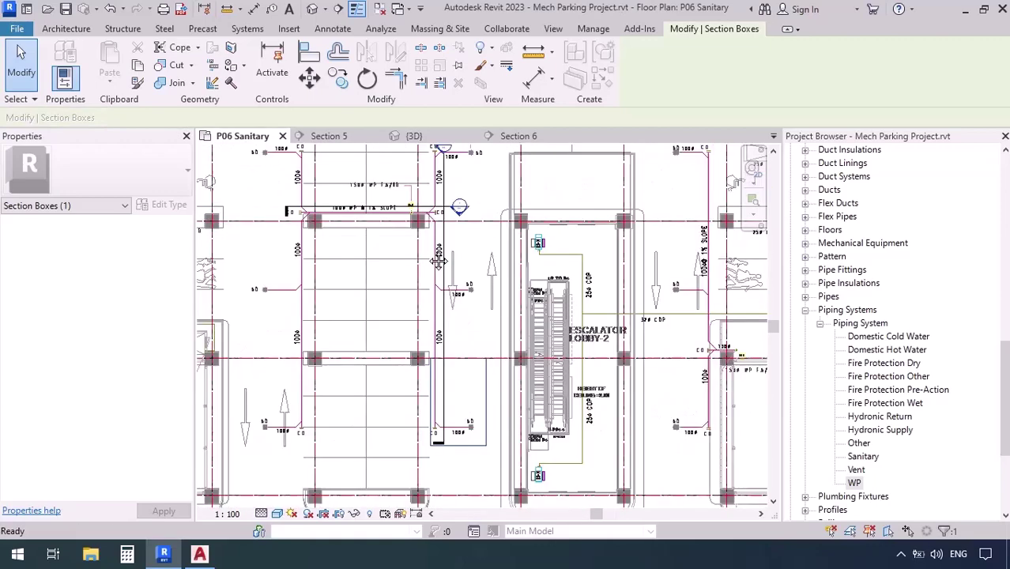
click(339, 9)
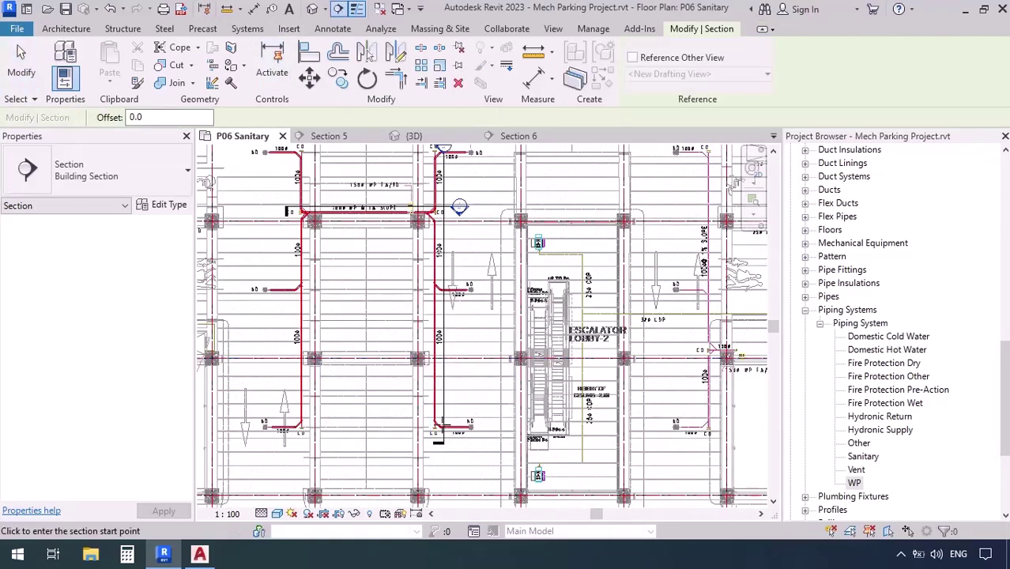
scroll(451, 419, up, 5)
click(322, 429)
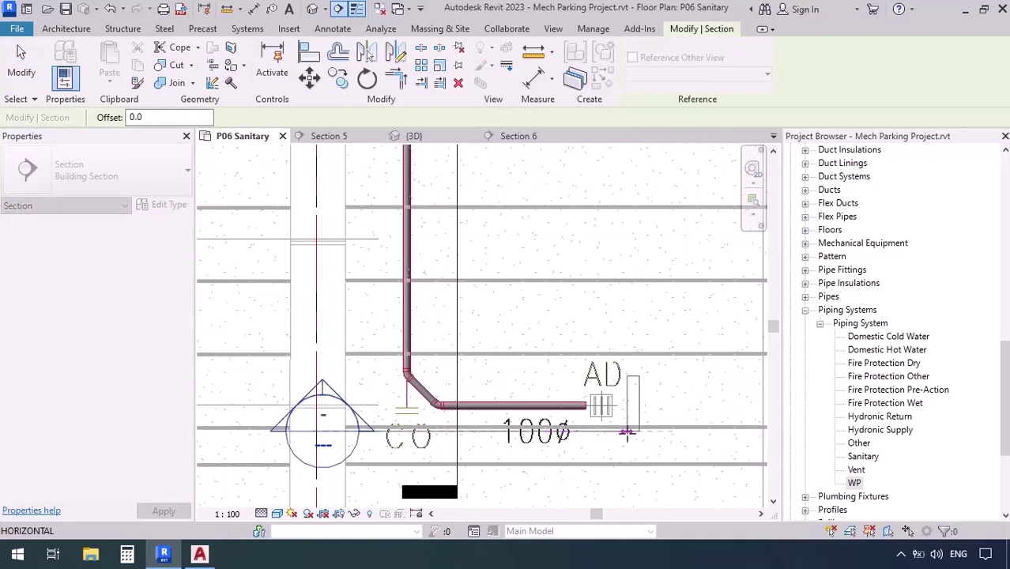
click(567, 448)
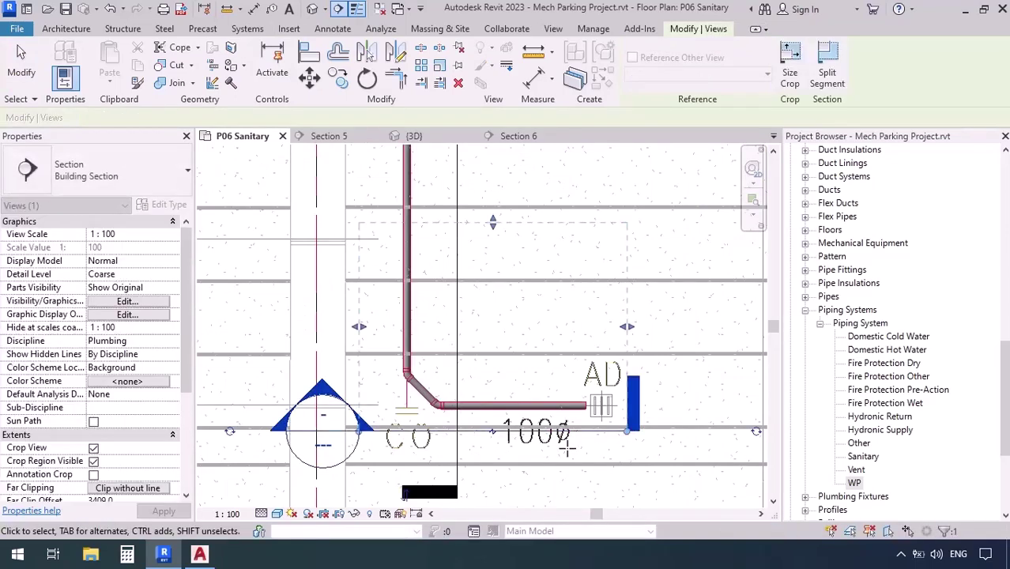
mouse_move(486, 412)
mouse_down()
mouse_move(468, 403)
mouse_move(498, 398)
mouse_up()
- Open the new section's view and set its detail level to Fine
right_click(494, 415)
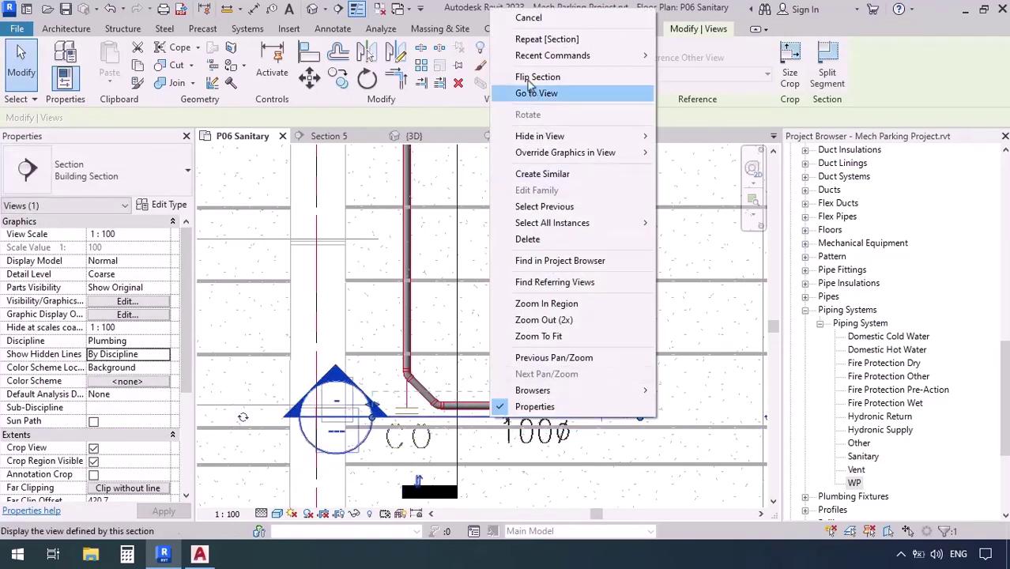
click(535, 93)
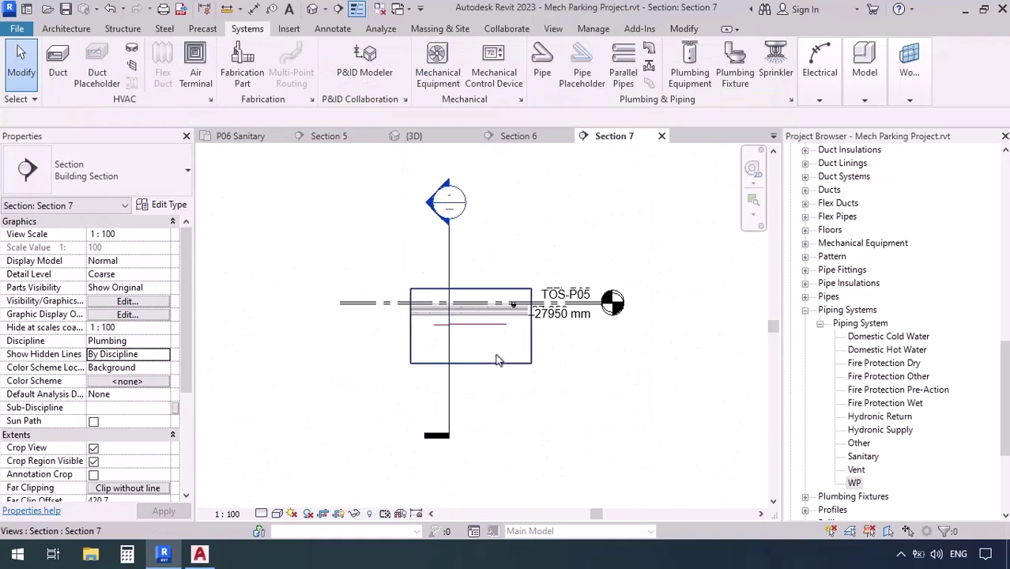
scroll(514, 269, up, 4)
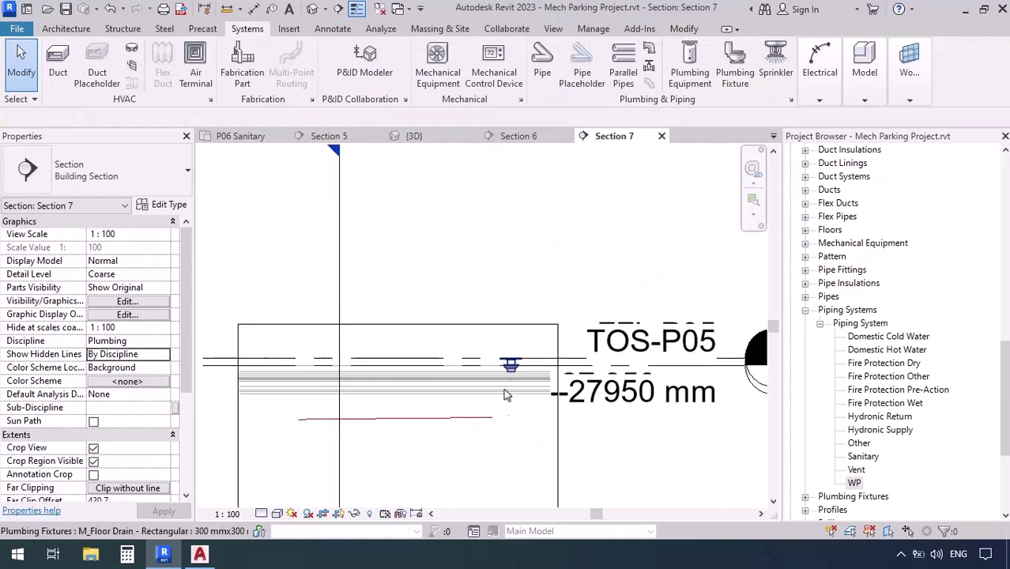
click(261, 513)
click(281, 500)
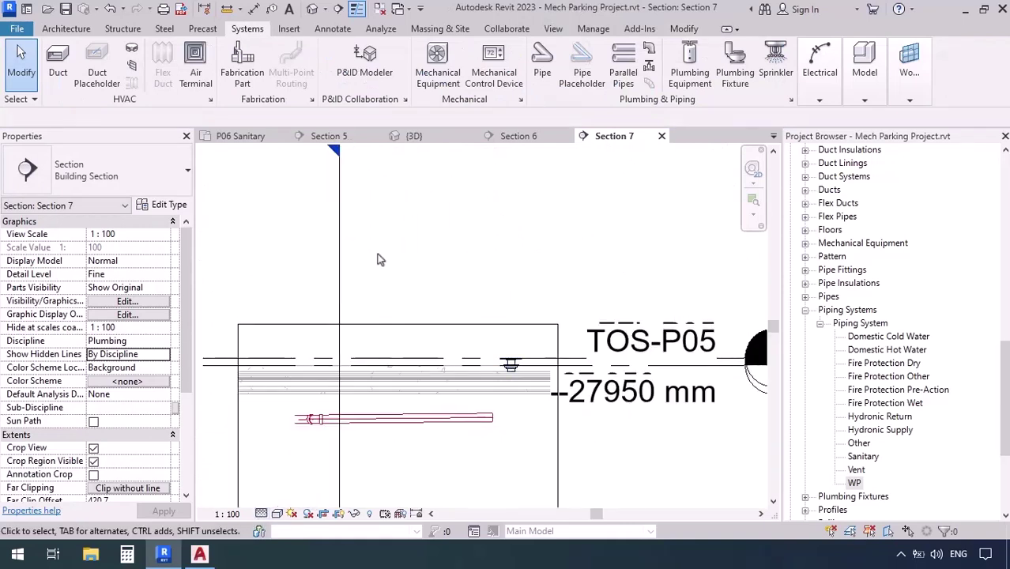
- Check the current view range of the P06 Sanitary plan and leave it as it is
click(235, 136)
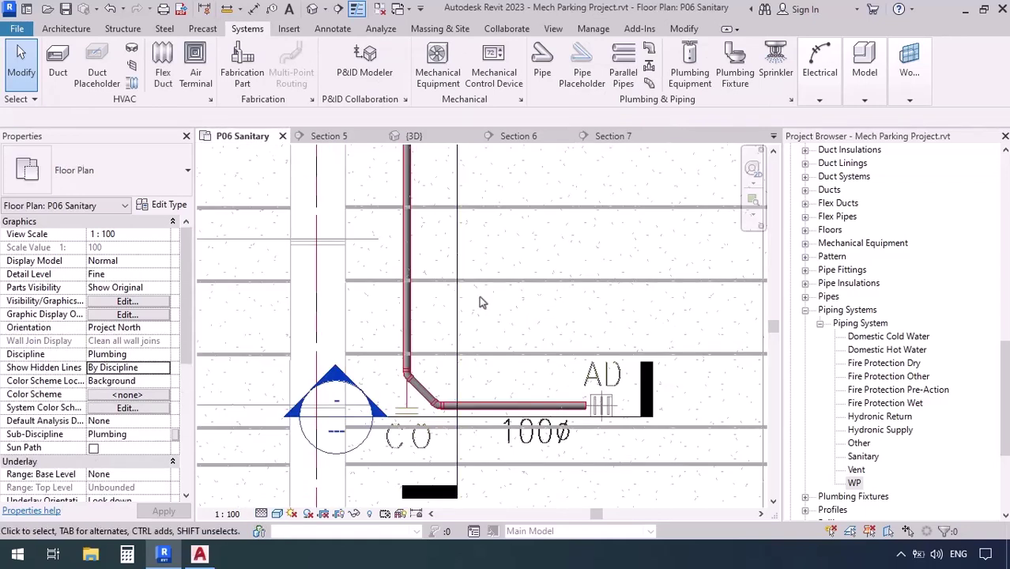
scroll(479, 297, down, 2)
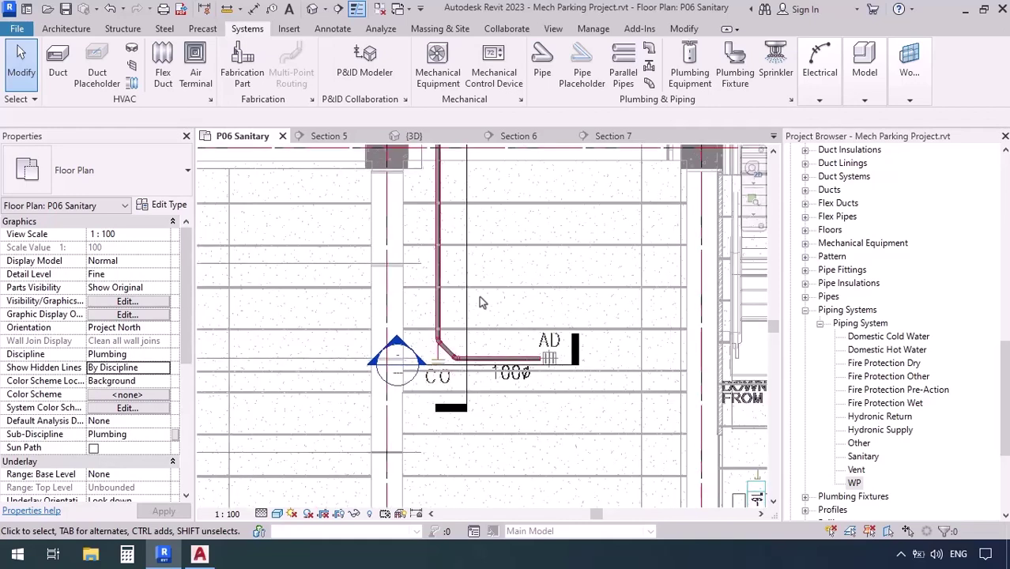
key(v)
key(r)
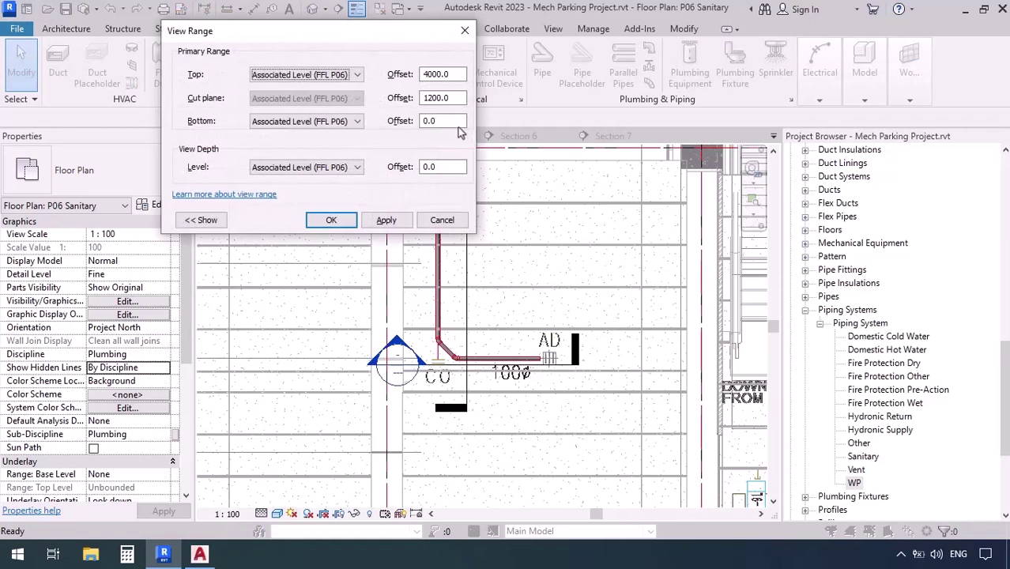
click(431, 123)
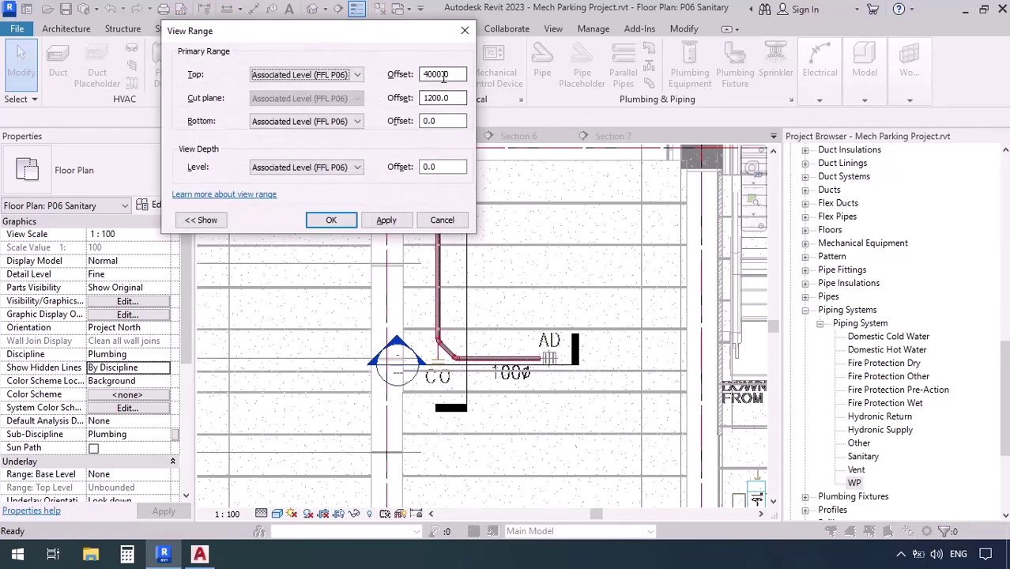
click(439, 220)
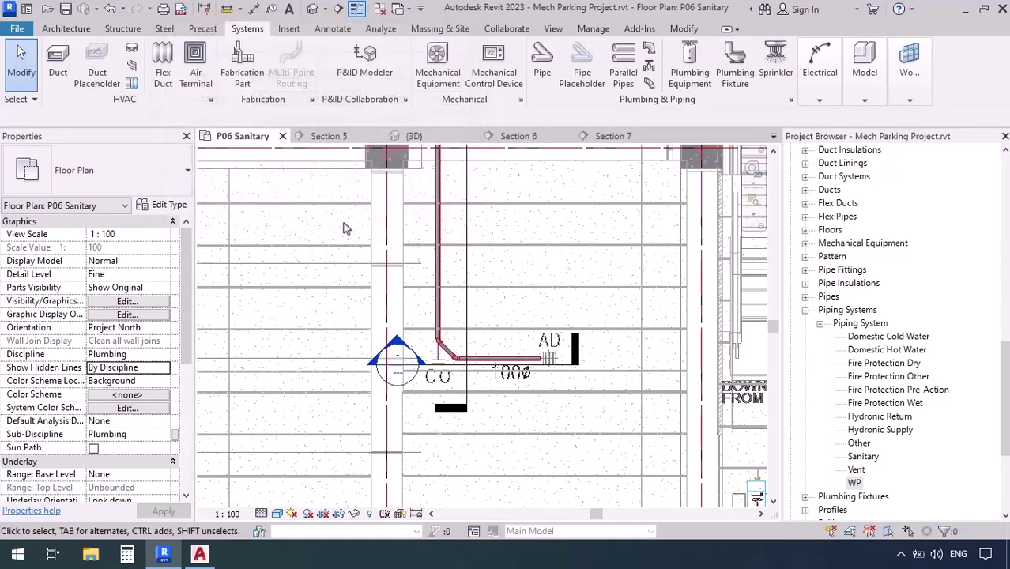
- Close the Section 5, 3D and Section 6 views and tile P06 Sanitary and Section 7 side by side
click(377, 136)
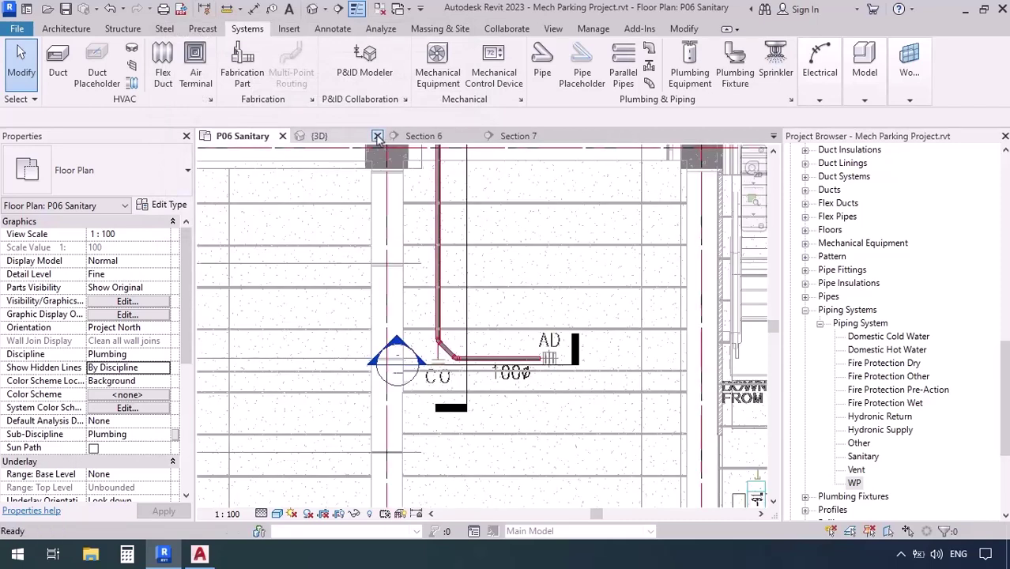
click(378, 136)
click(378, 136)
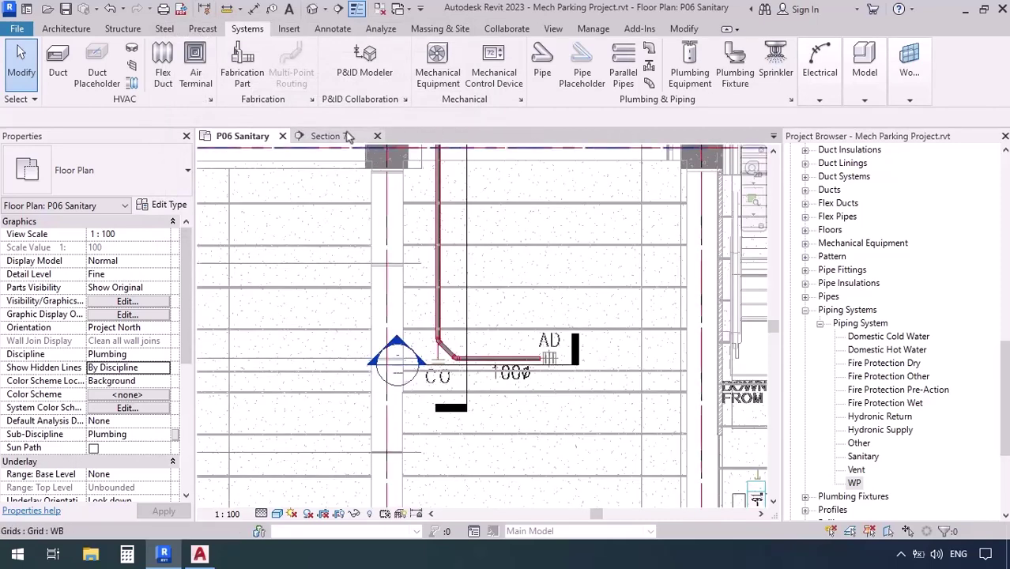
click(348, 136)
click(242, 136)
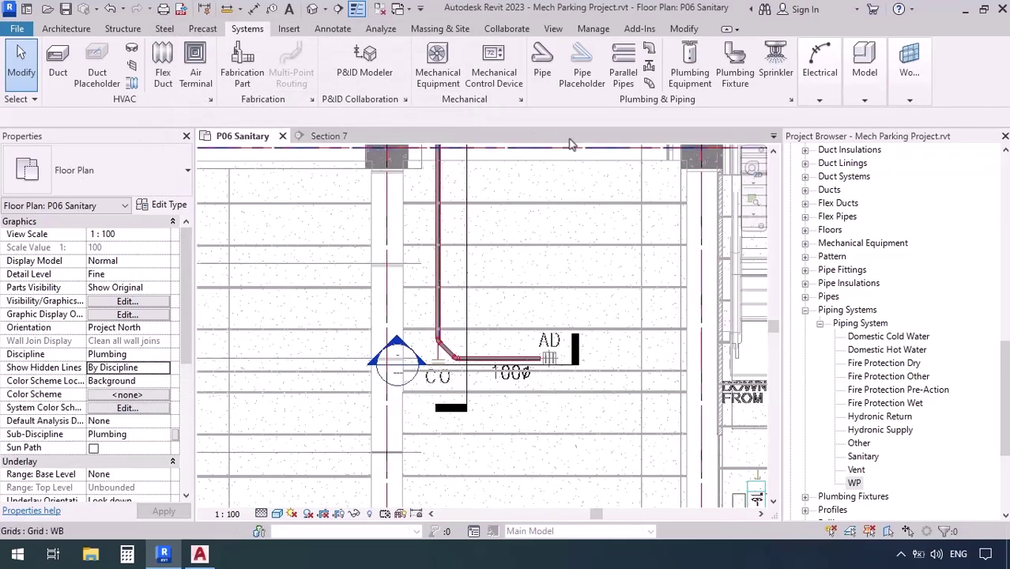
click(553, 28)
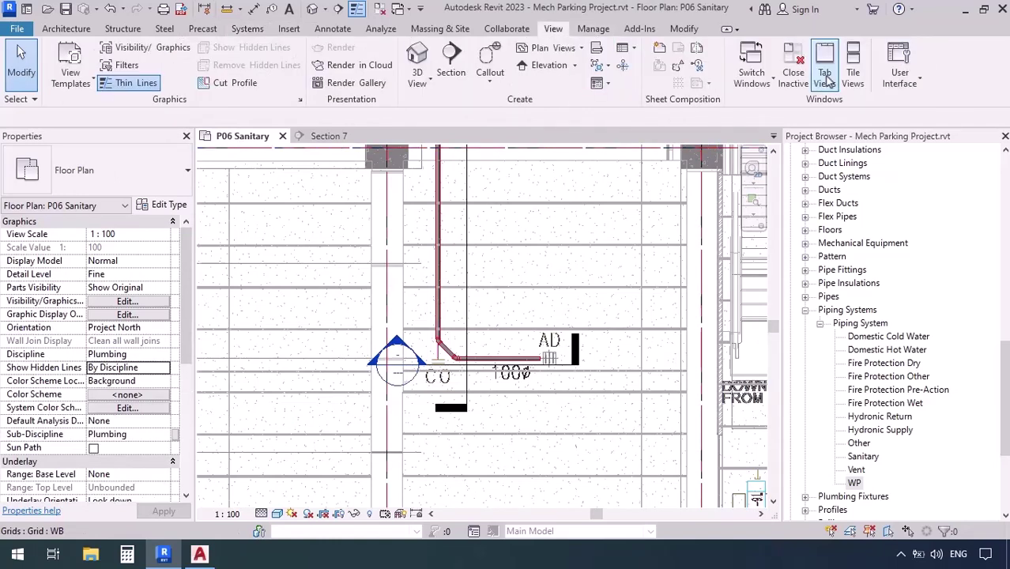
click(853, 72)
scroll(206, 332, down, 2)
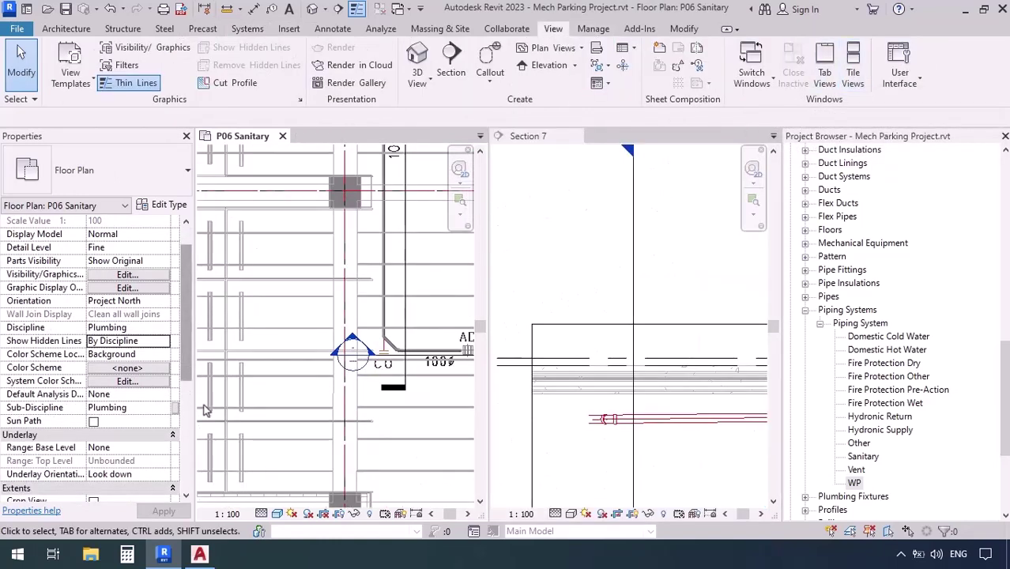
middle_drag(388, 360, 320, 342)
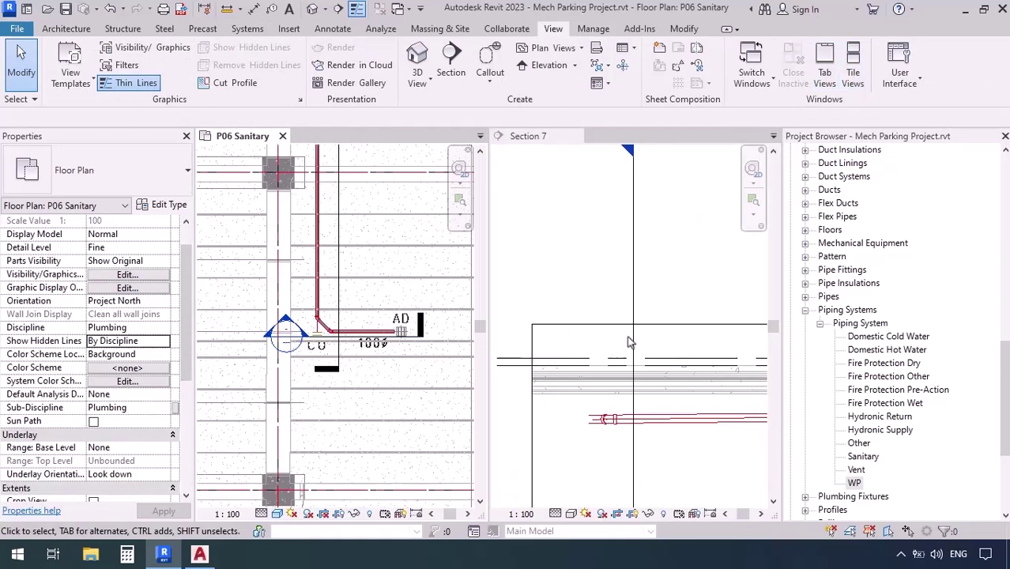
- Extend the Section 7 crop region downward so it includes the P06 level lines
scroll(557, 332, down, 3)
middle_drag(627, 412, 576, 298)
click(594, 324)
drag(585, 324, 584, 454)
middle_drag(587, 405, 624, 407)
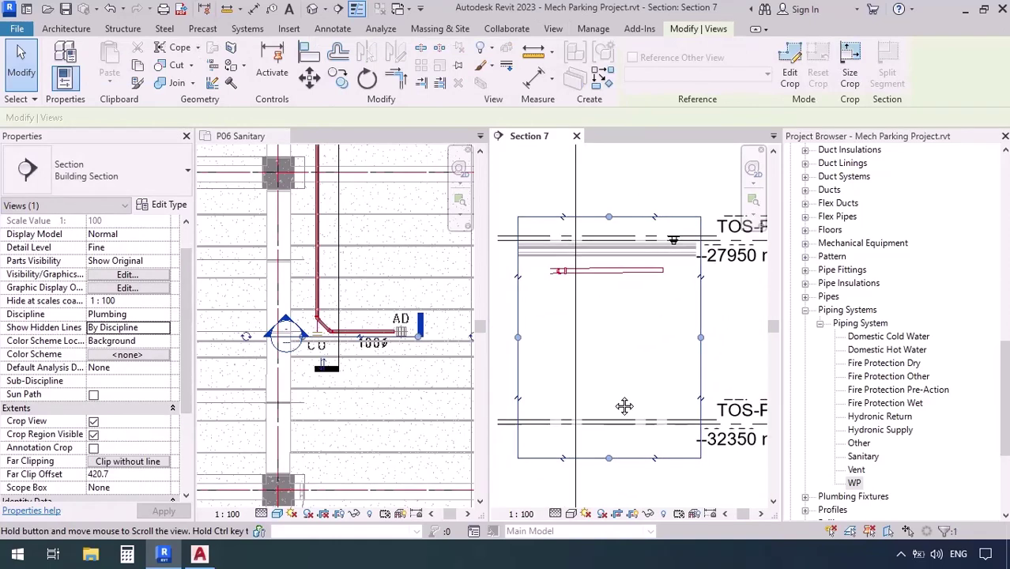
- Add an aligned dimension in Section 7 for the height between the P05 and P06 levels
click(253, 8)
scroll(620, 237, up, 1)
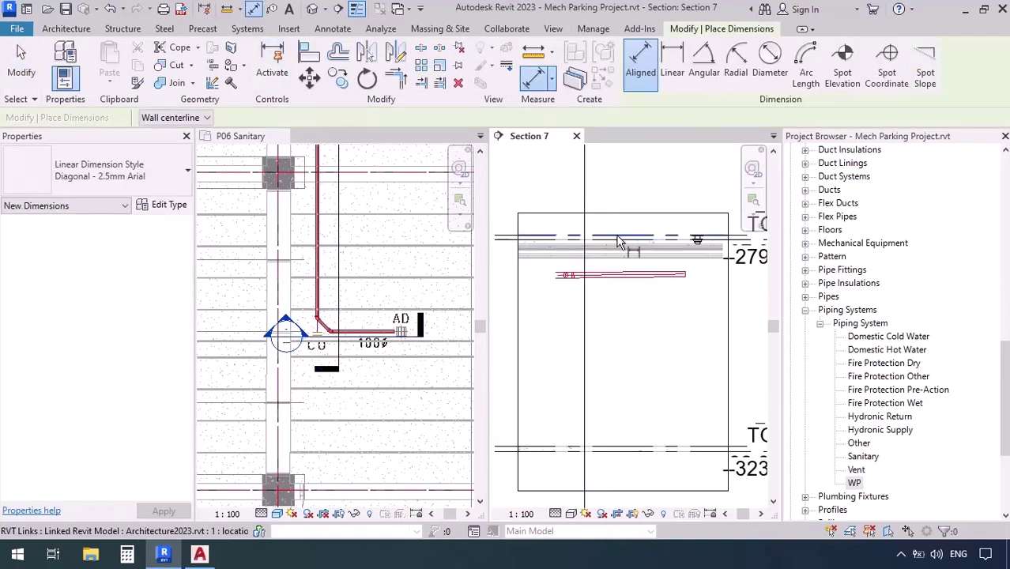
click(621, 239)
click(625, 449)
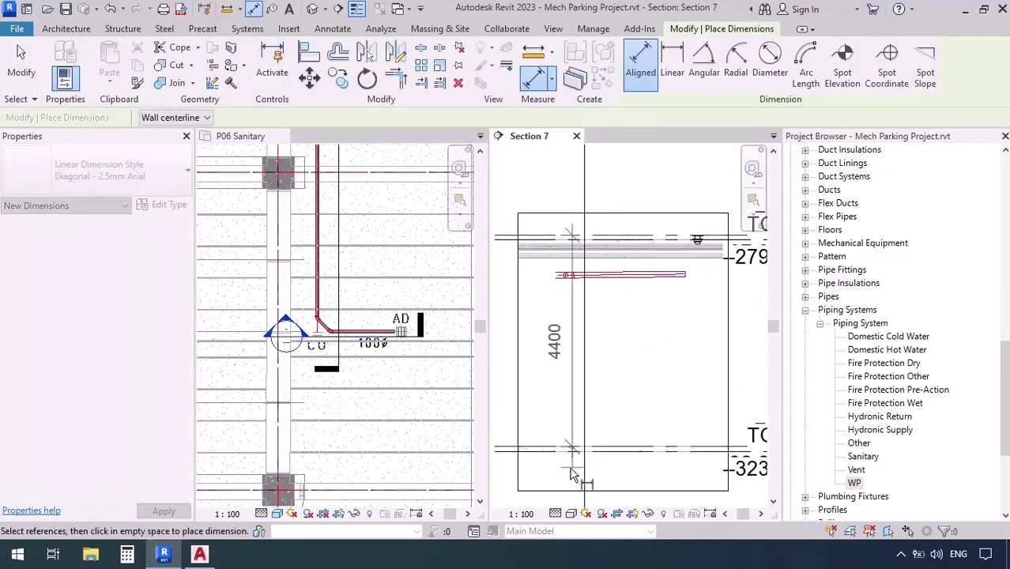
click(550, 484)
key(Escape)
key(Escape)
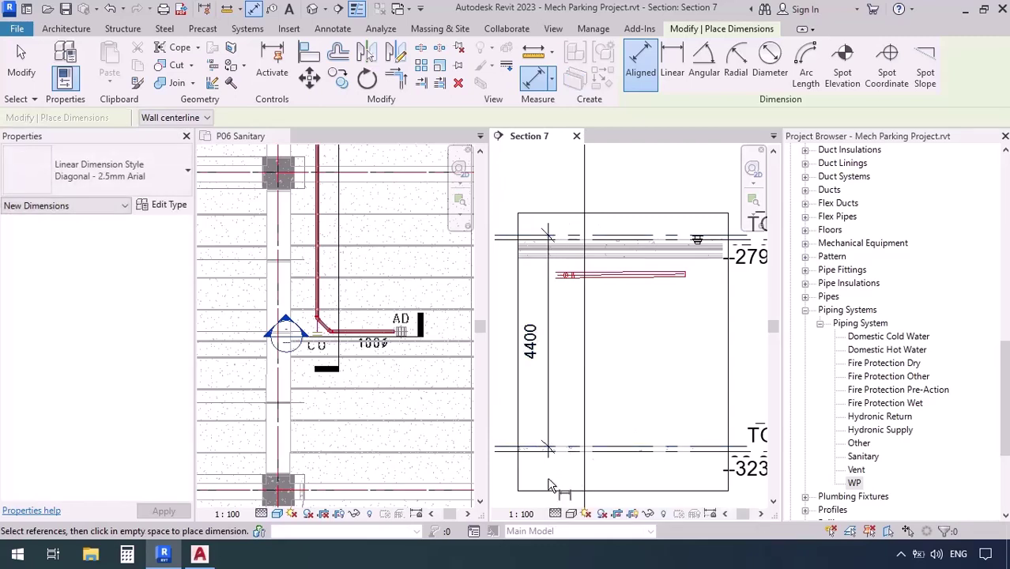
- In the P06 Sanitary view range, set the top to Level Above (FFL P05) with offset 0 and apply it
click(255, 139)
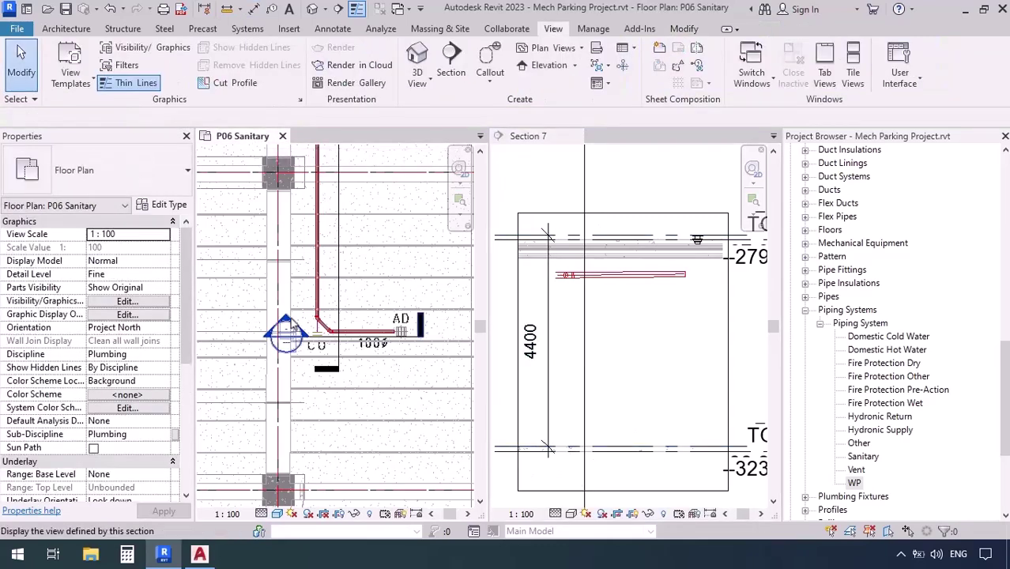
key(v)
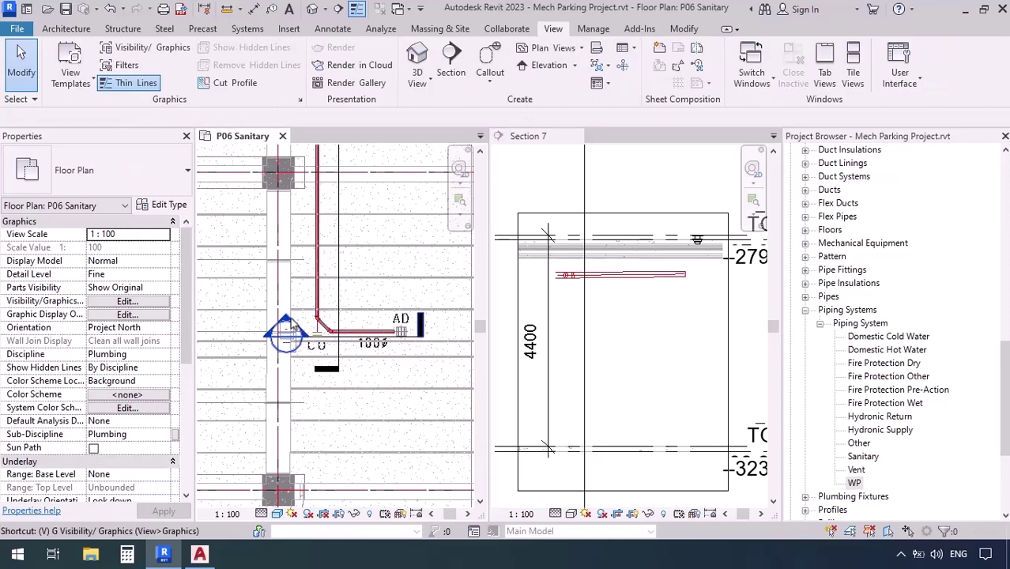
key(r)
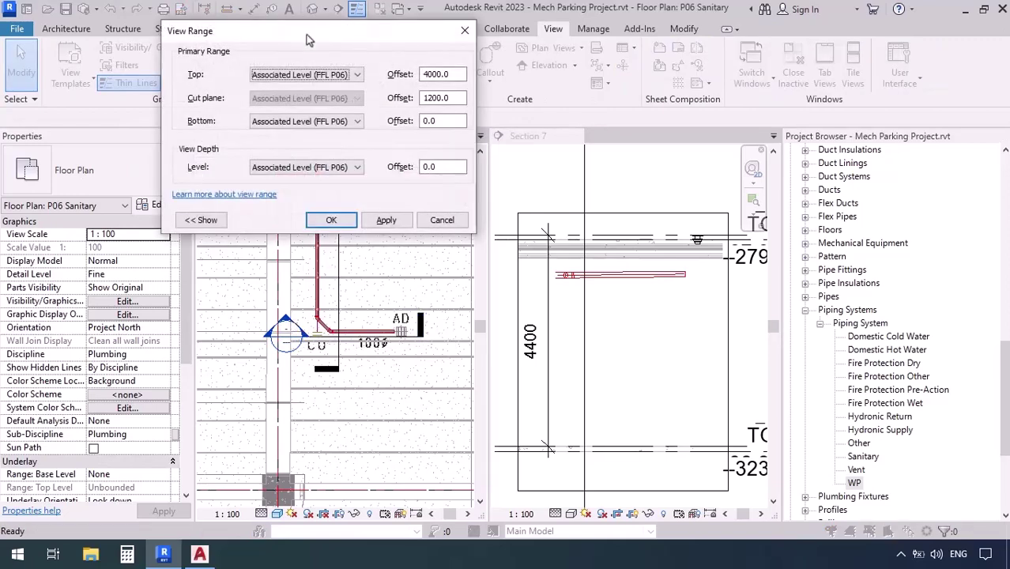
drag(308, 40, 157, 252)
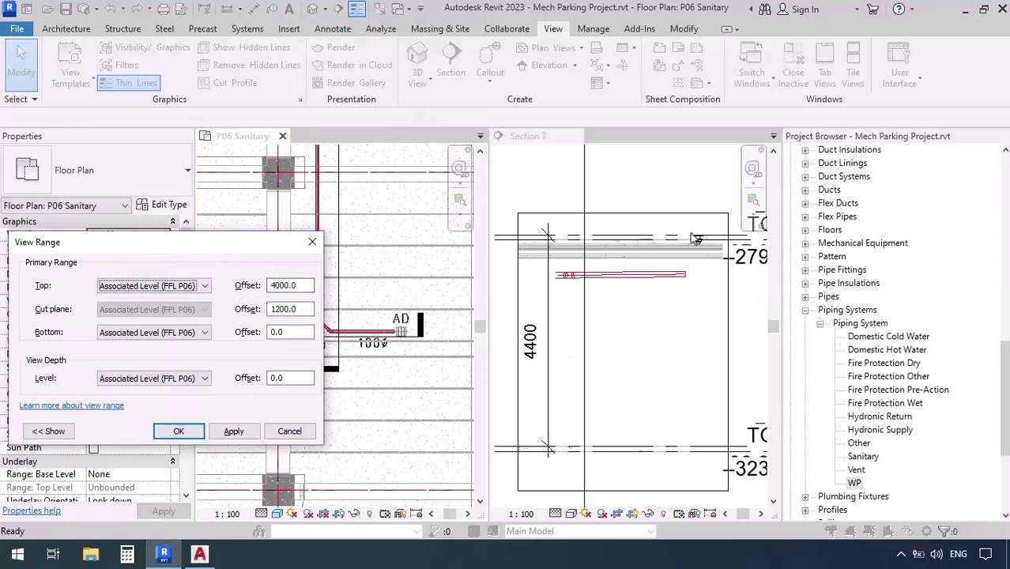
click(150, 286)
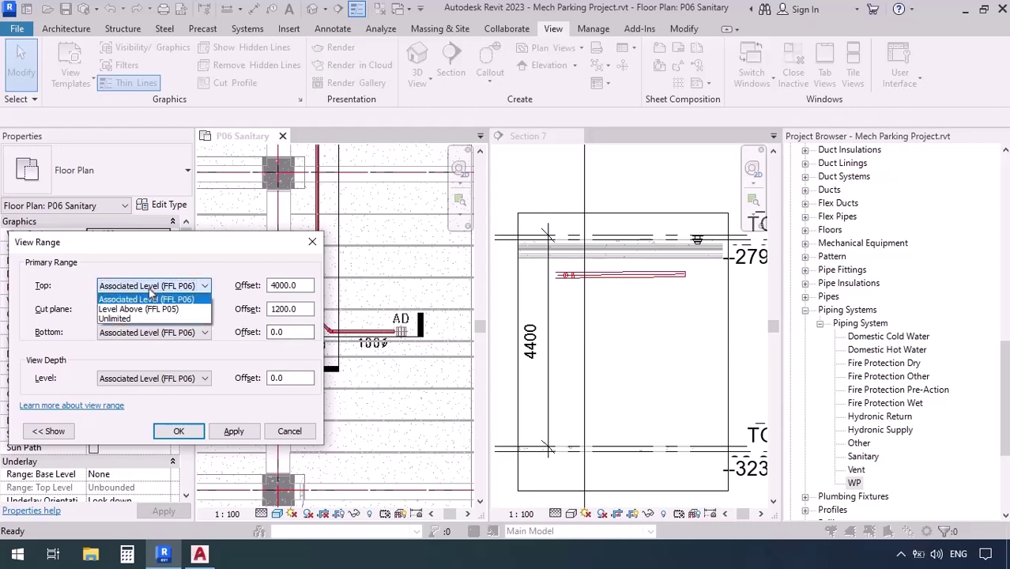
click(126, 310)
drag(308, 286, 257, 283)
text(0)
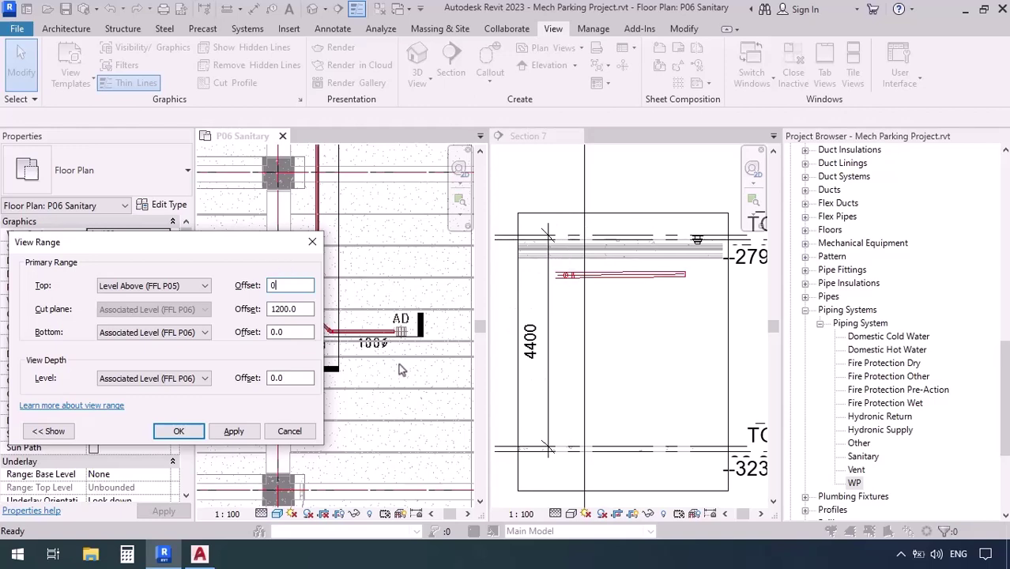
click(251, 434)
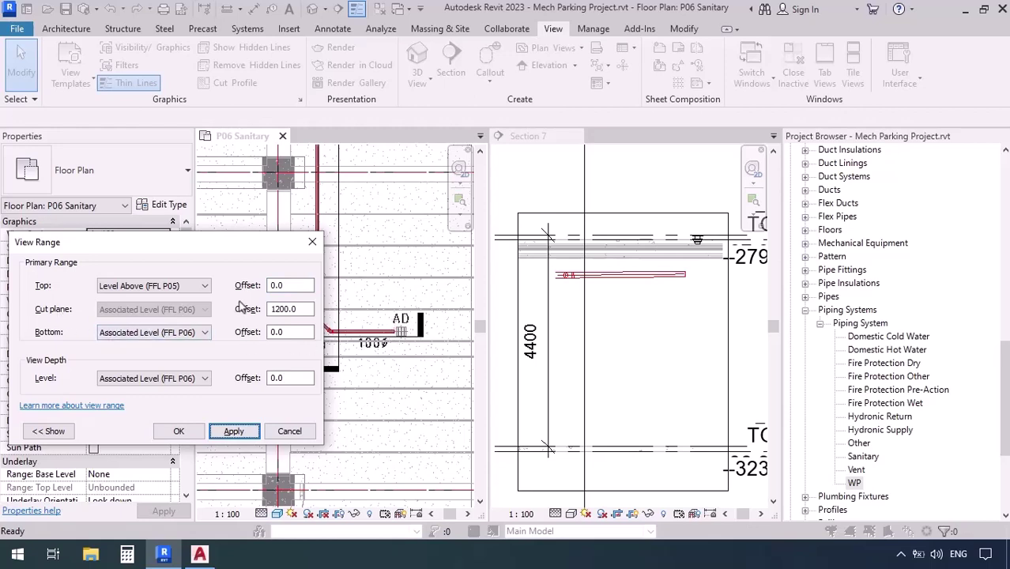
- Try a cut plane offset of 4200 in the plan's view range and apply it
click(291, 308)
double_click(289, 309)
text(42)
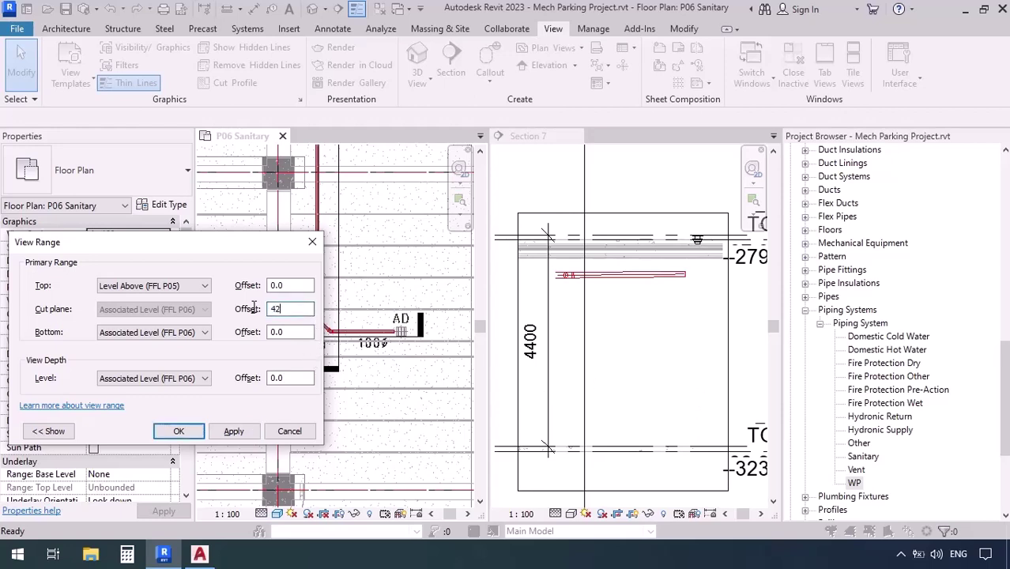
text(00)
click(233, 431)
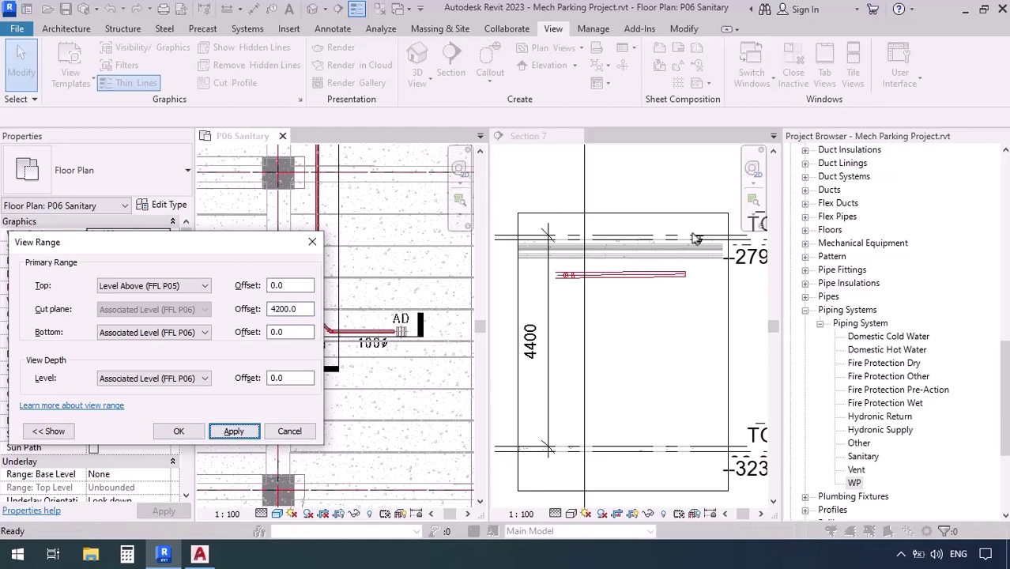
- Set the plan's cut plane offset to 4300, apply it and close the view range settings
double_click(286, 308)
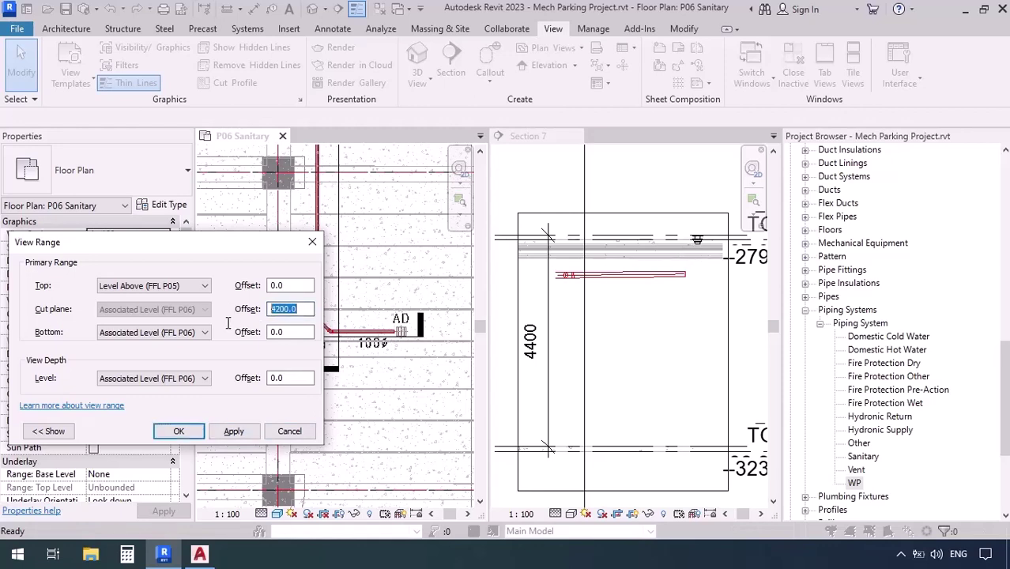
text(4300)
click(234, 431)
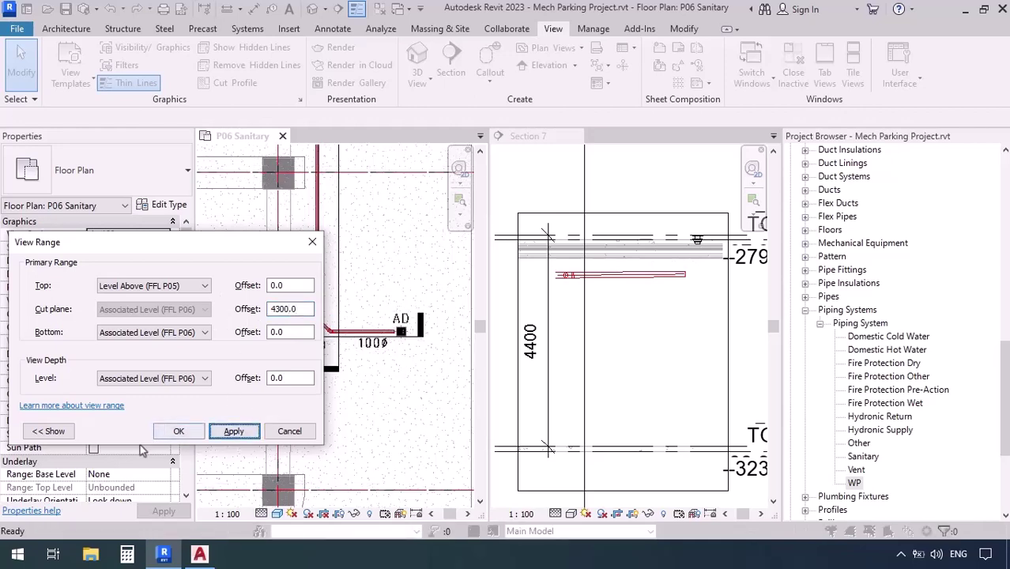
click(179, 431)
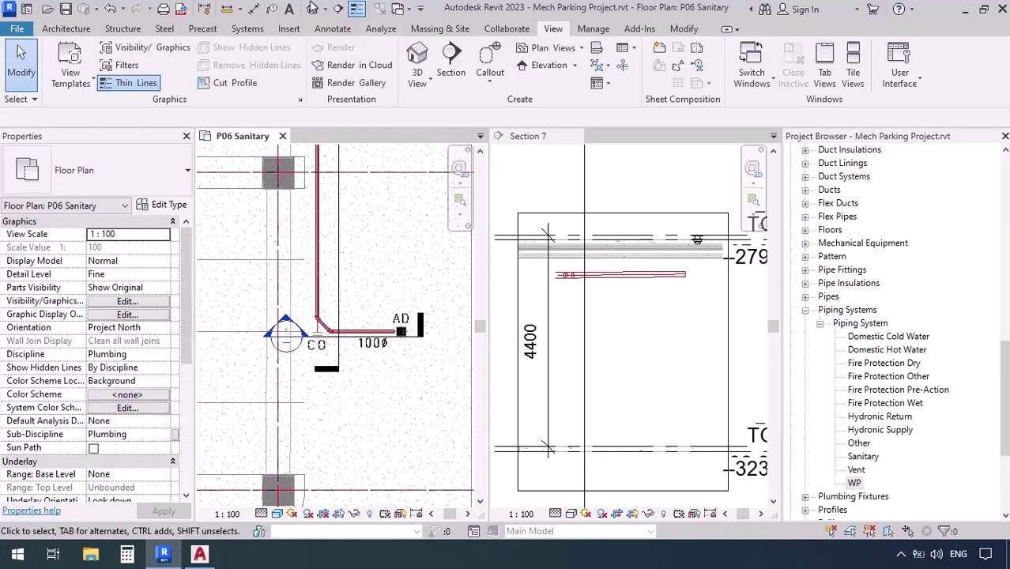
- Add an aligned dimension in Section 7 from the floor drain's bottom edge down to the P06 level
click(253, 9)
click(653, 222)
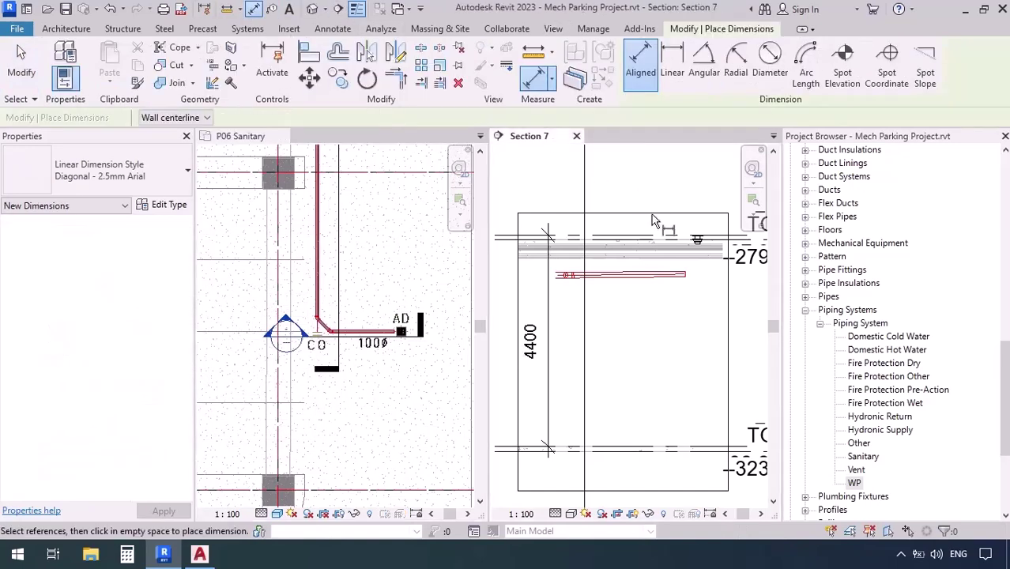
scroll(652, 221, up, 10)
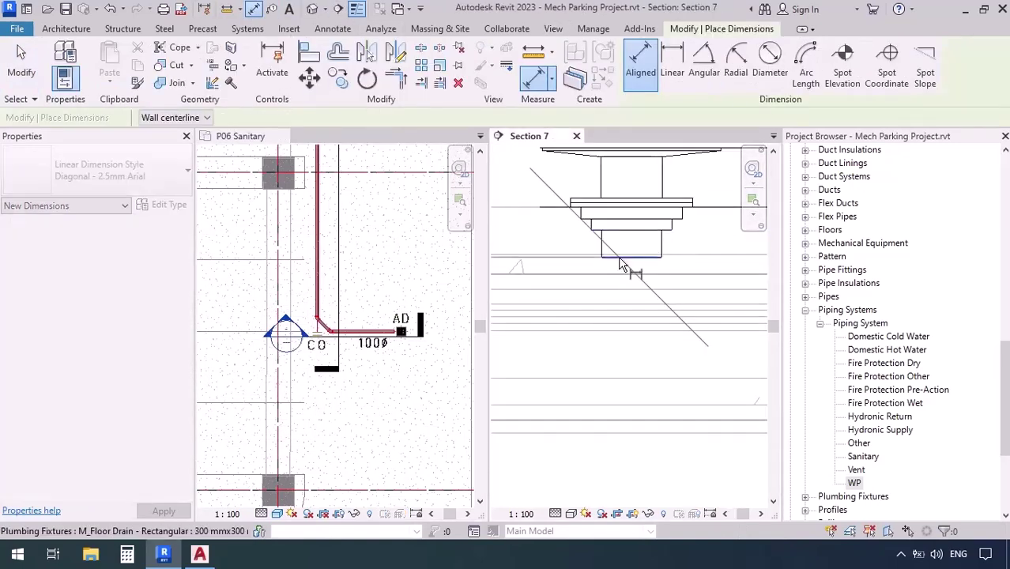
scroll(622, 266, down, 6)
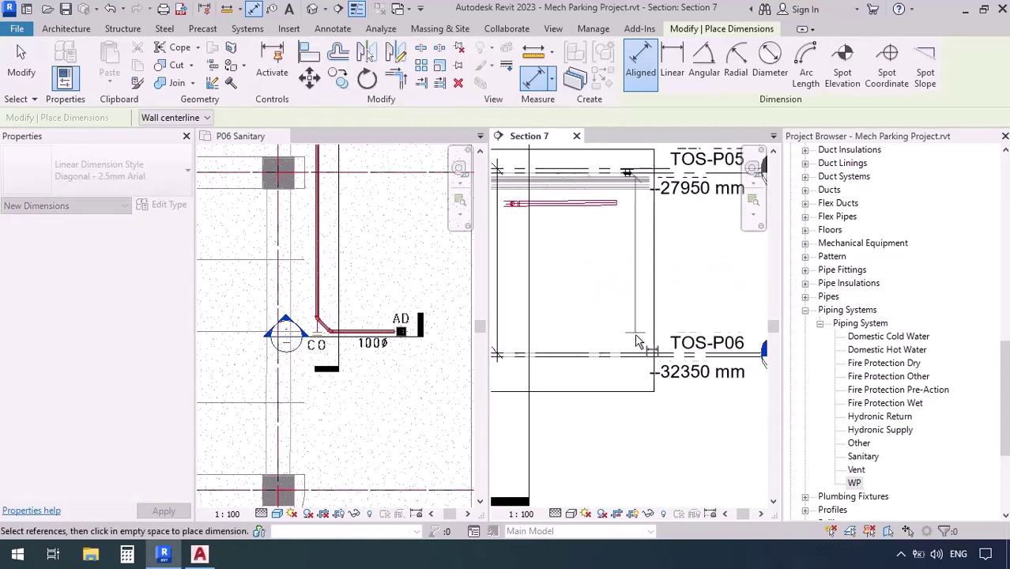
click(637, 354)
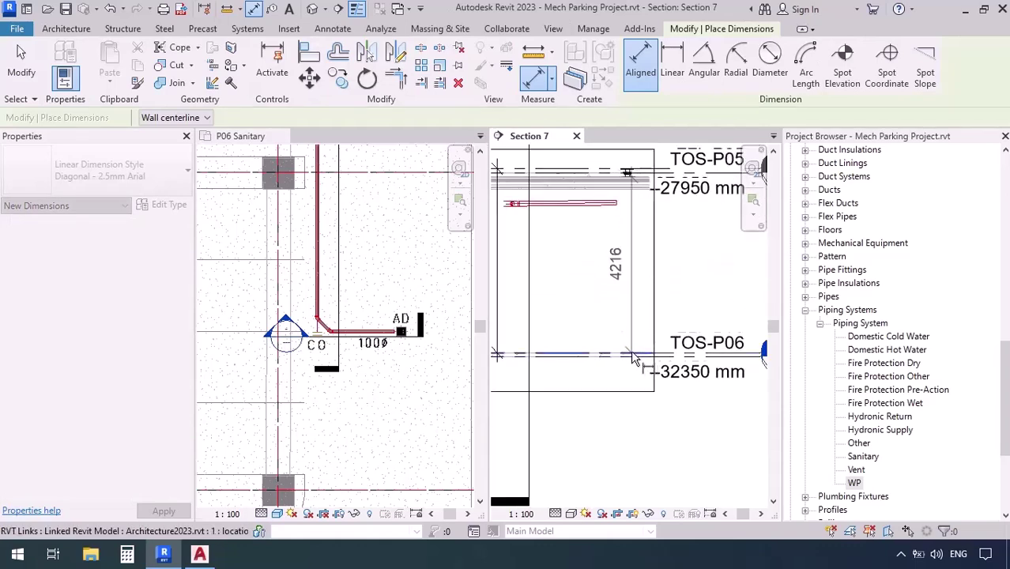
click(630, 393)
key(Escape)
key(Escape)
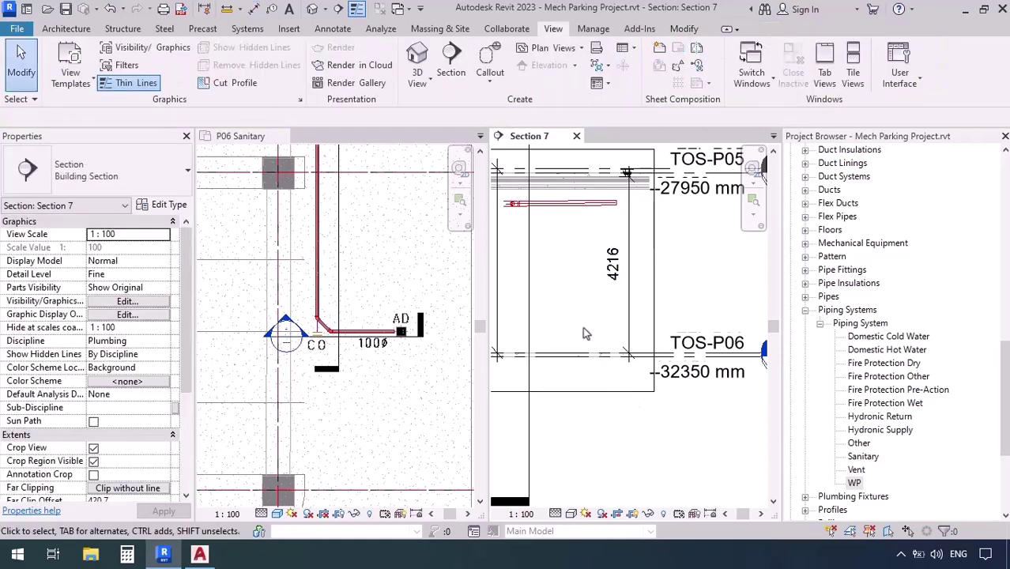
middle_drag(600, 399, 647, 426)
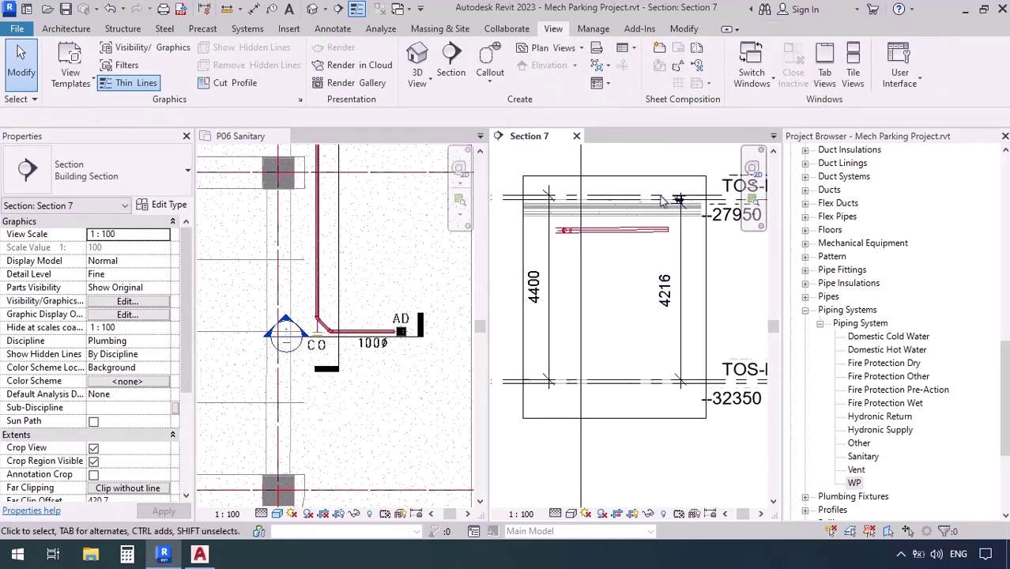
scroll(696, 217, up, 6)
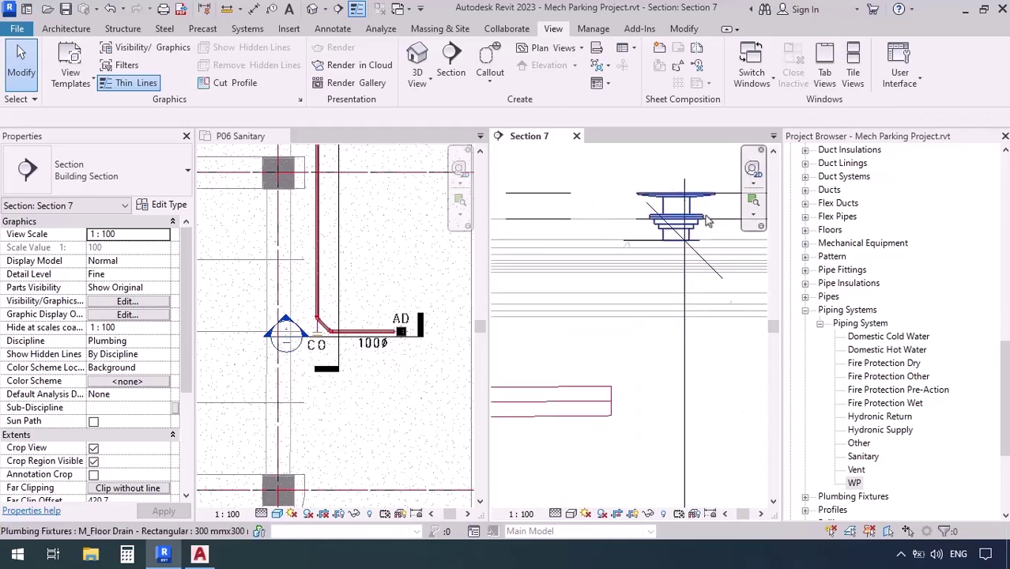
scroll(335, 316, up, 4)
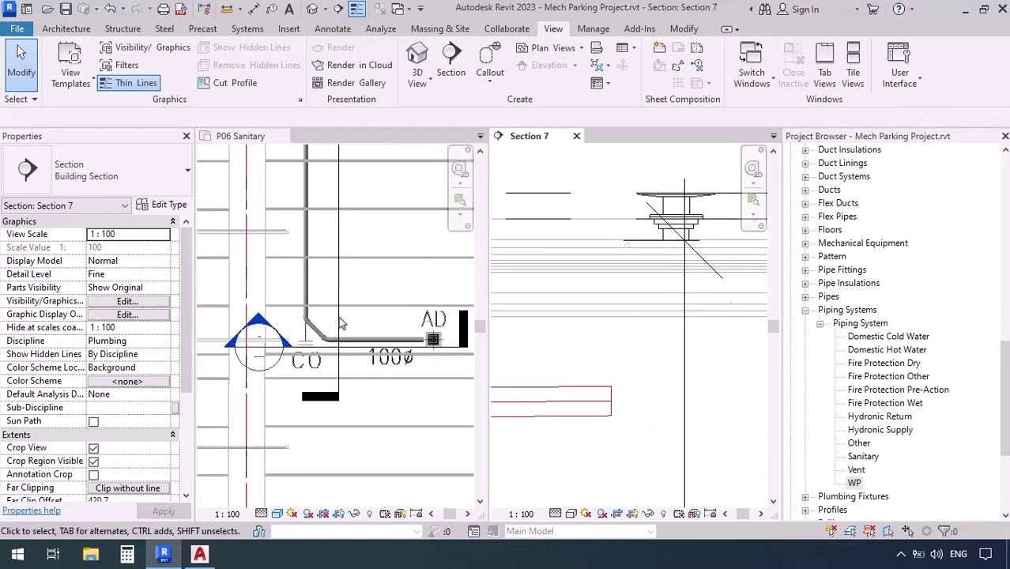
- Delete the vertical dimension running down from the floor drain in Section 7
middle_drag(379, 382, 323, 359)
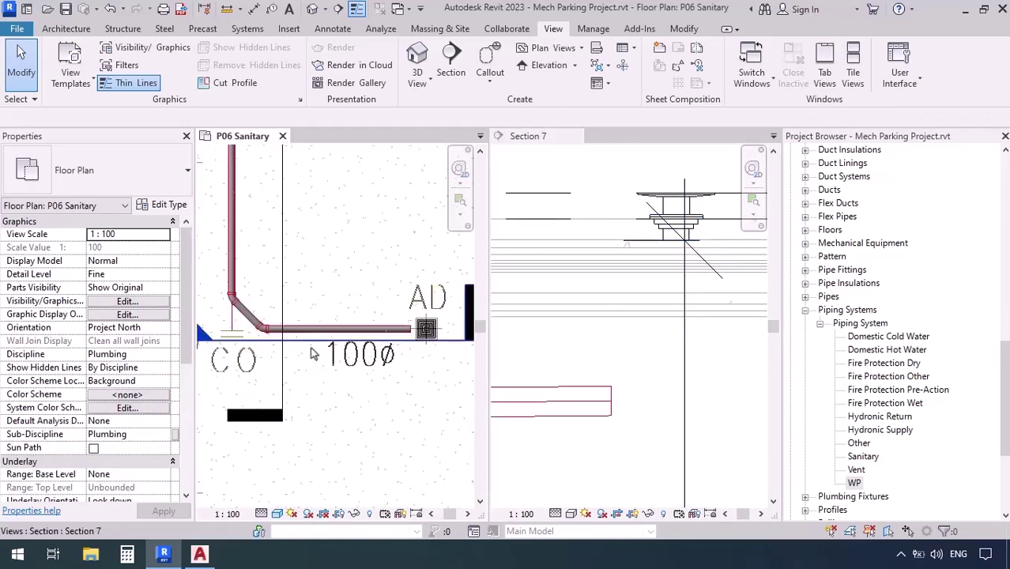
middle_drag(355, 389, 327, 369)
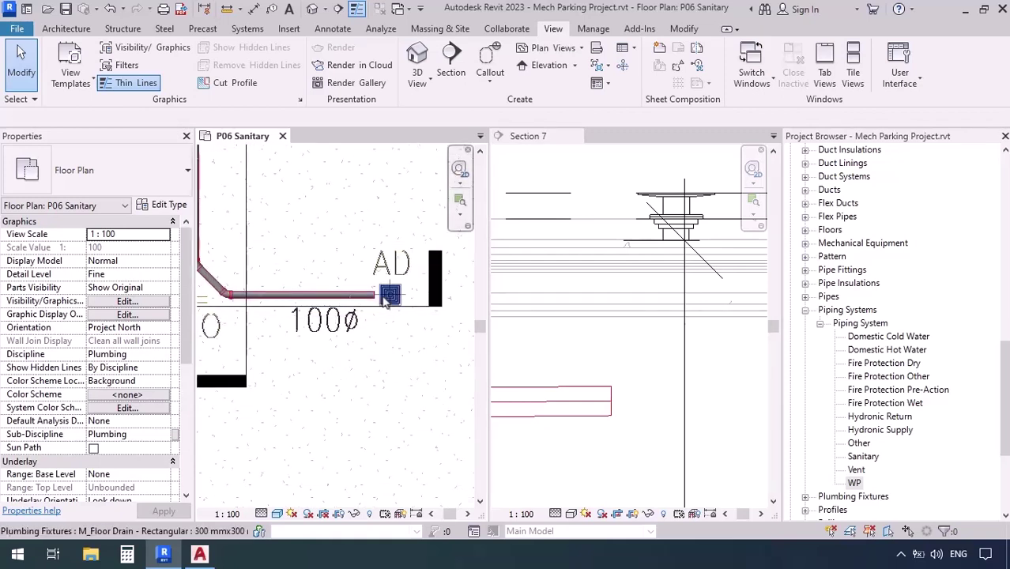
scroll(643, 351, down, 2)
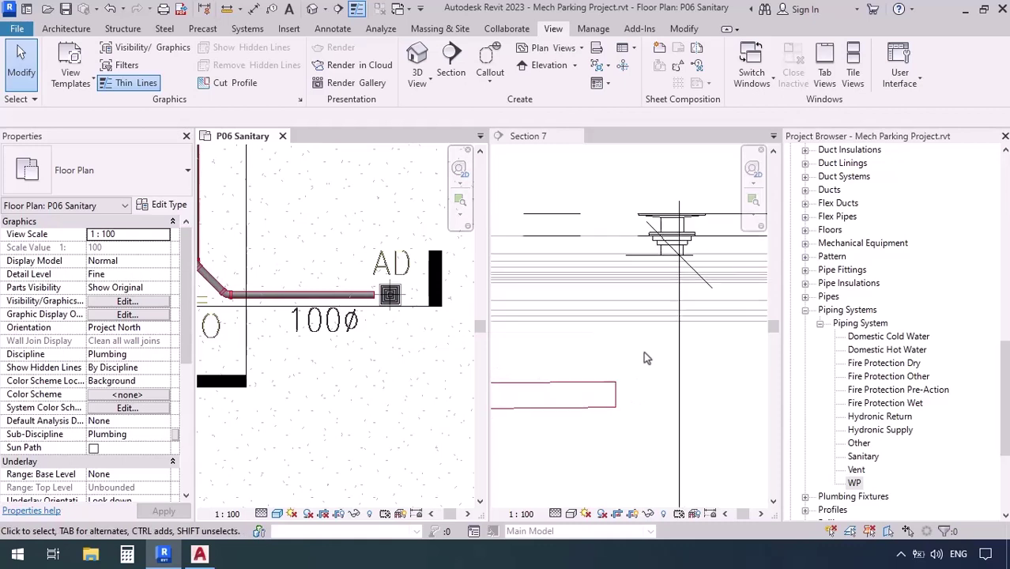
scroll(605, 327, down, 2)
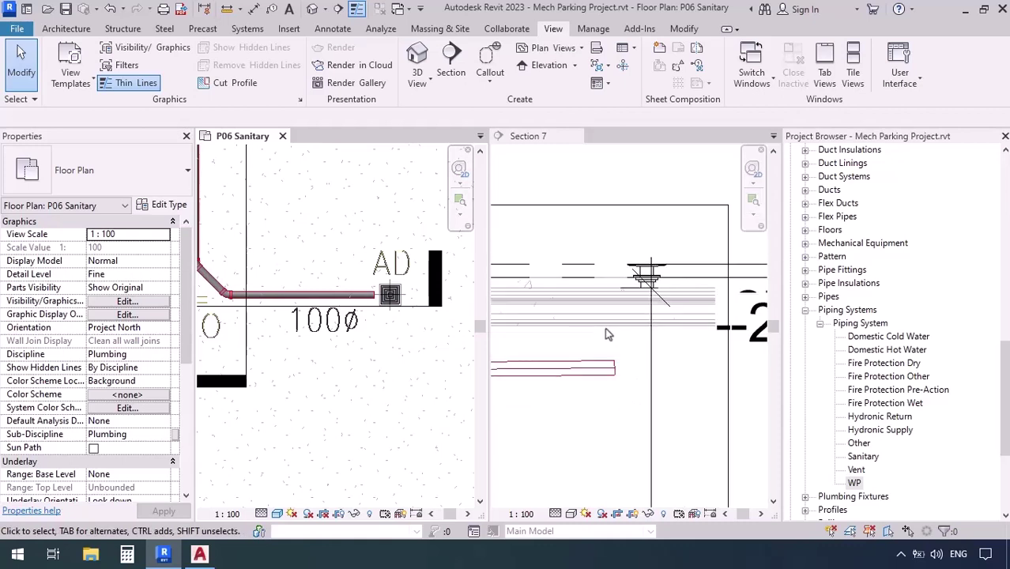
click(653, 419)
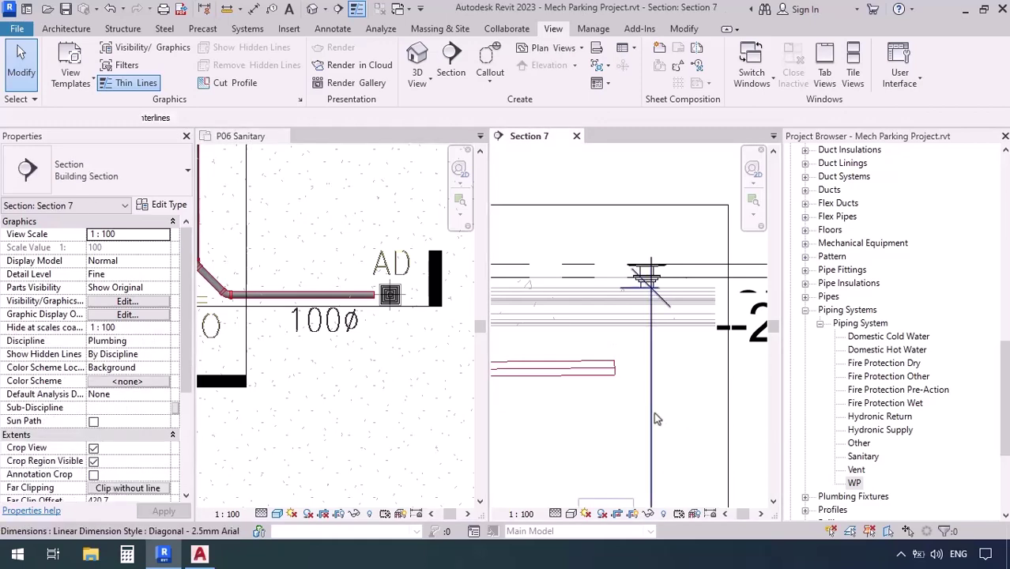
click(654, 412)
key(Delete)
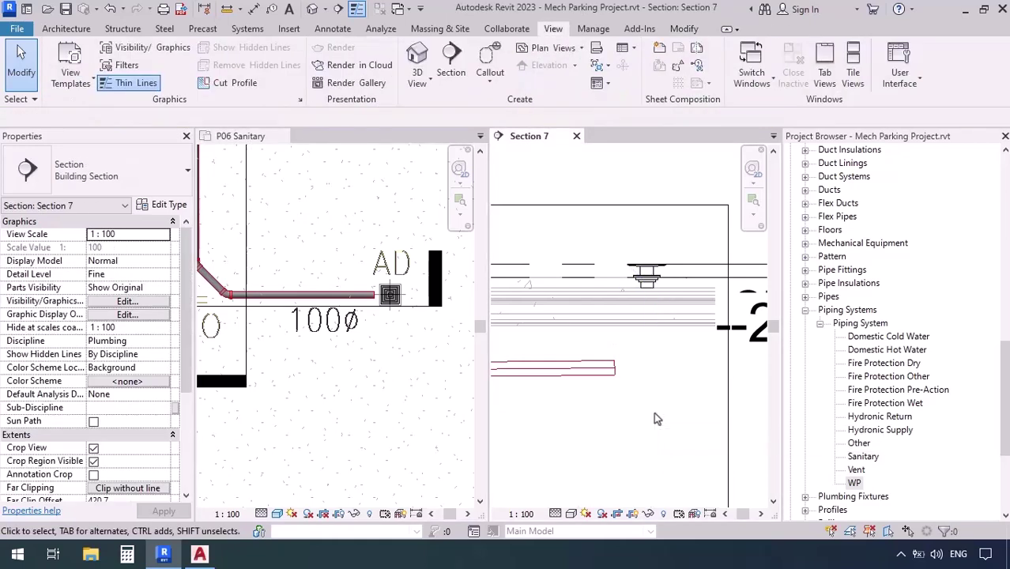
- Extend the 100 mm pipe's open end in Section 7 upward at 45° and then vertically to connect to the floor drain's outlet
click(609, 379)
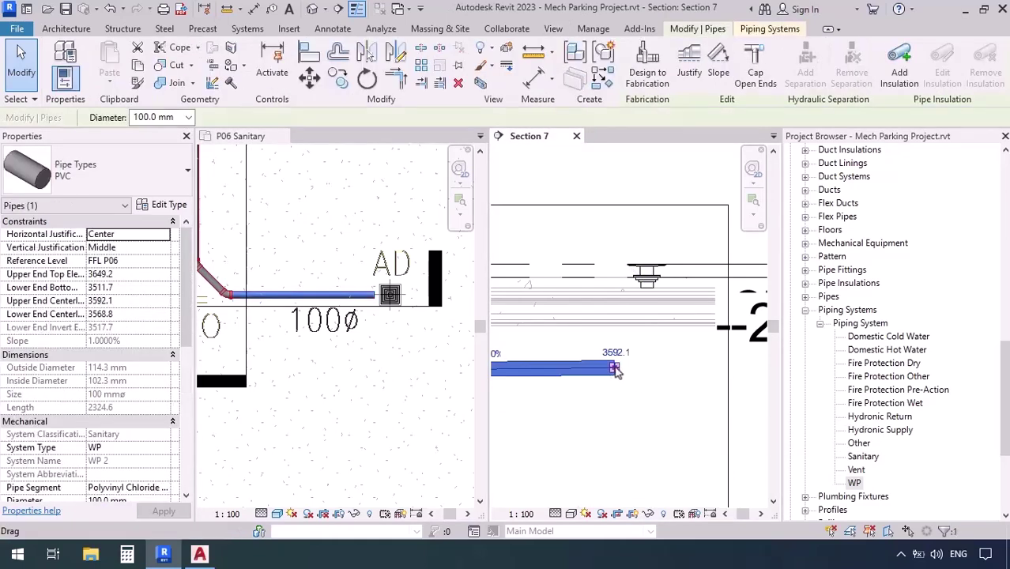
right_click(616, 370)
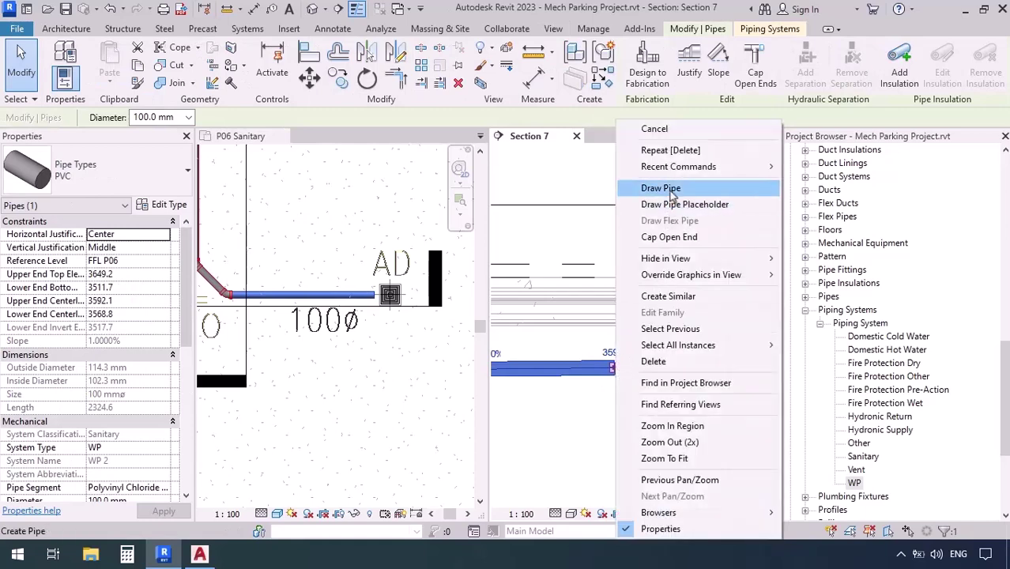
click(671, 192)
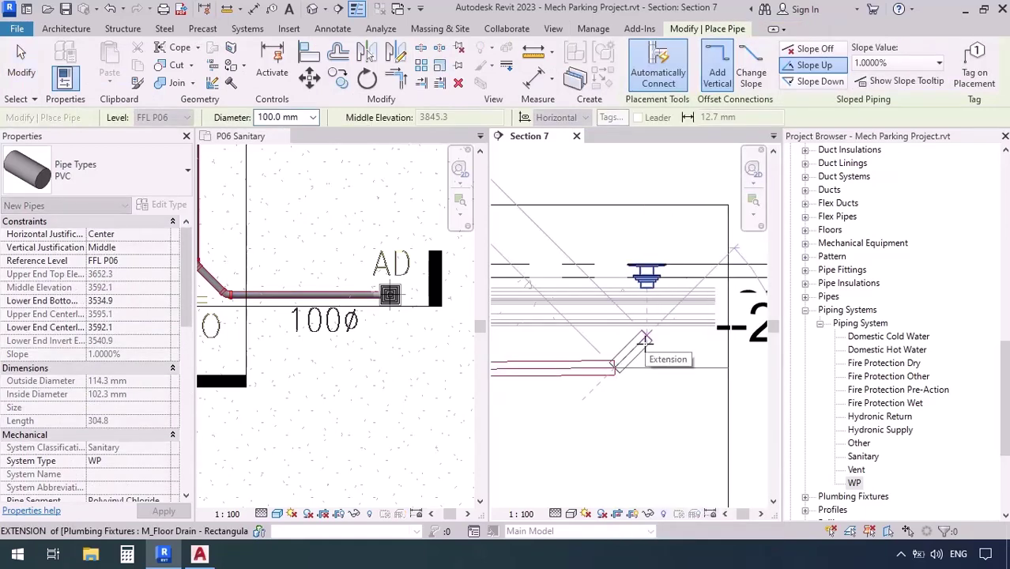
middle_drag(645, 340, 588, 360)
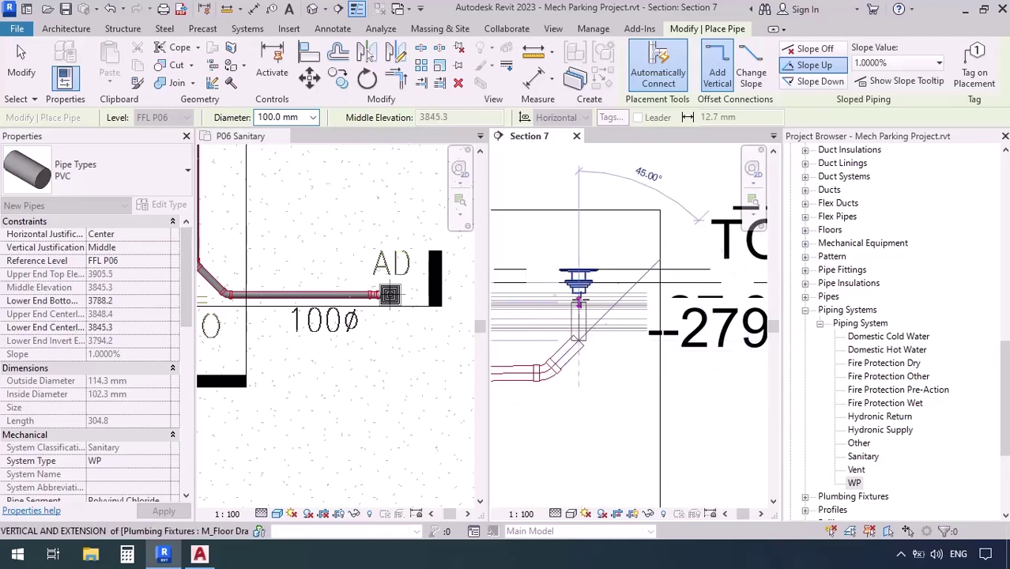
click(578, 293)
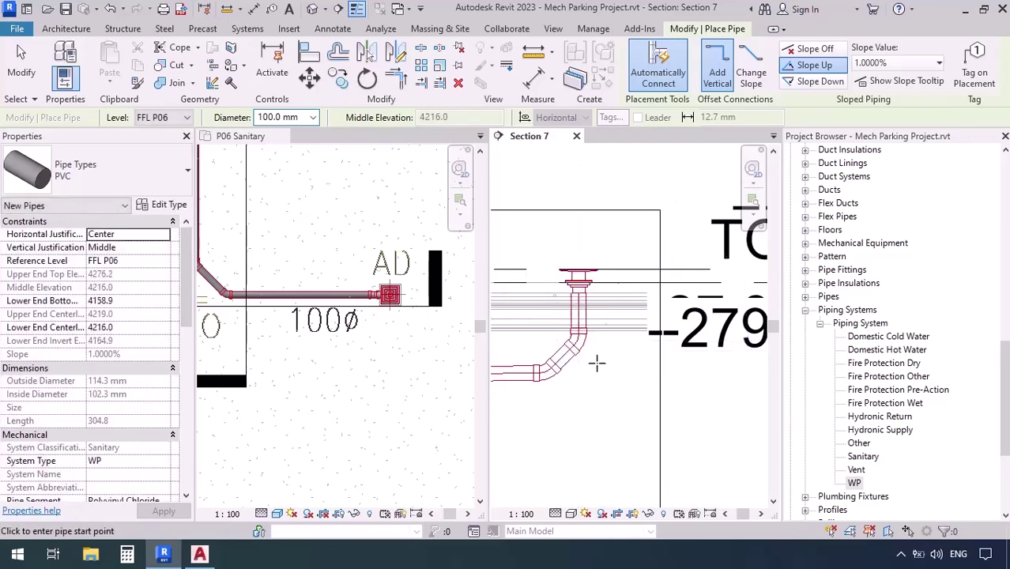
key(Escape)
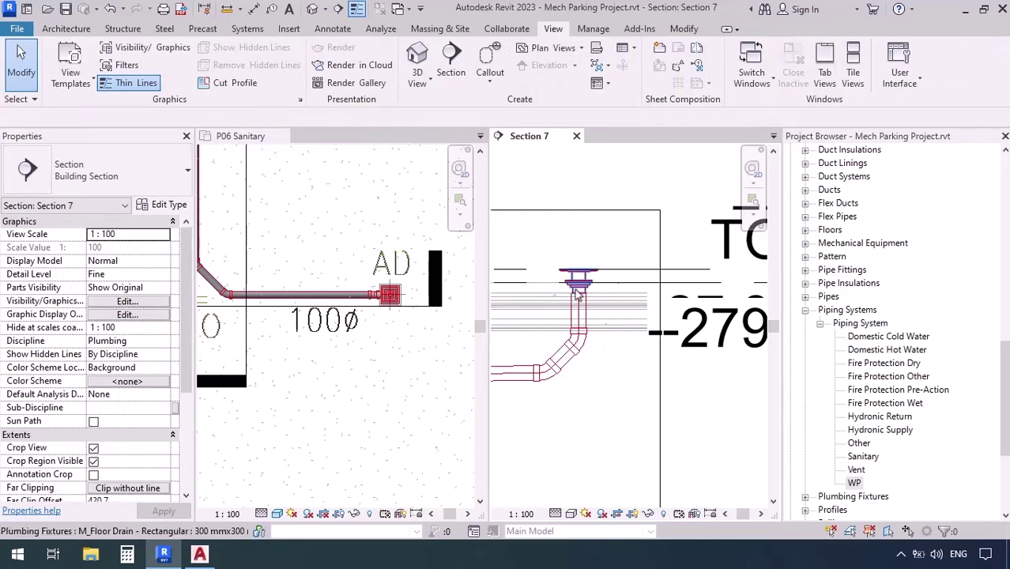
- Lower the 45° bend directly beneath the floor drain in Section 7 to a middle elevation of 3765.3 mm
click(585, 350)
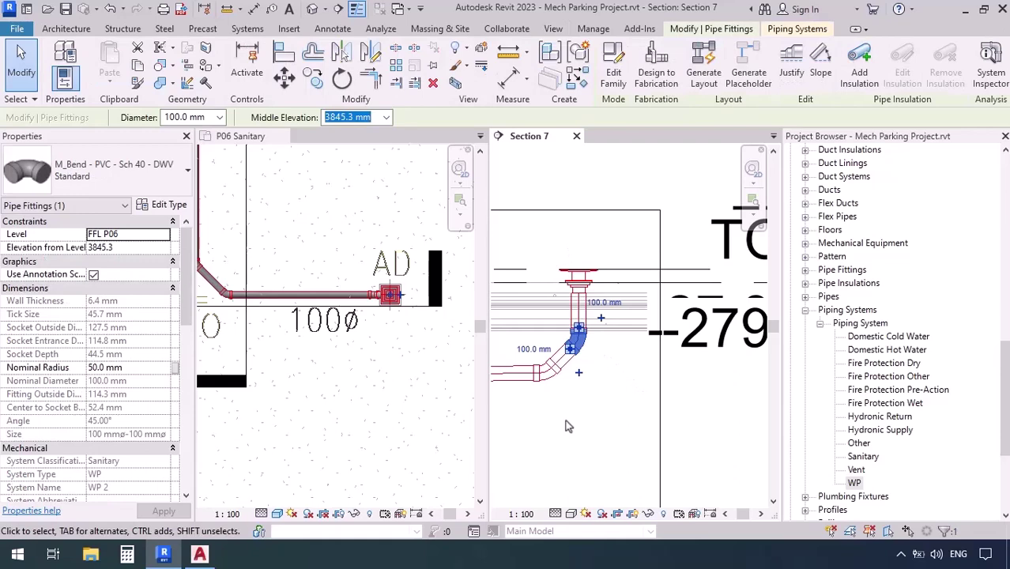
key(Down)
key(Down)
key(Down)
key(Down)
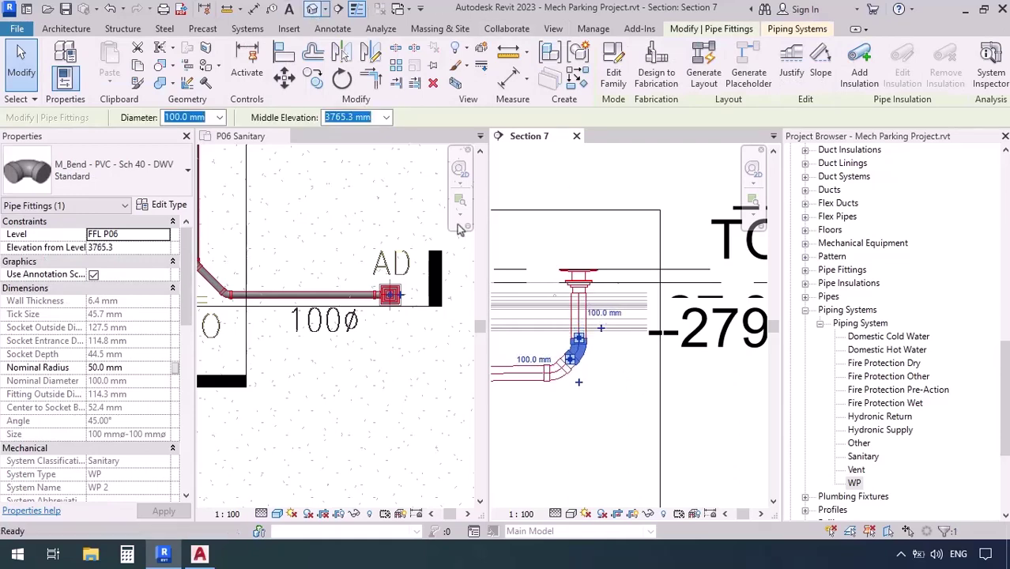
- Examine the pipe run and floor drain connection from below in the 3D view, and return to Section 7
click(313, 9)
scroll(597, 359, up, 5)
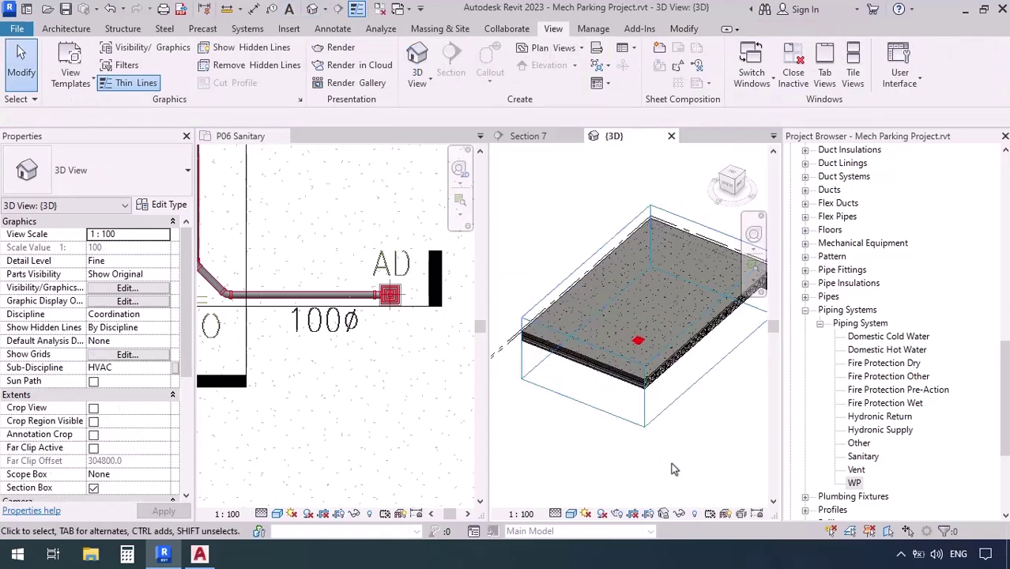
scroll(626, 445, down, 1)
shift+middle_drag(624, 444, 626, 306)
scroll(649, 206, up, 6)
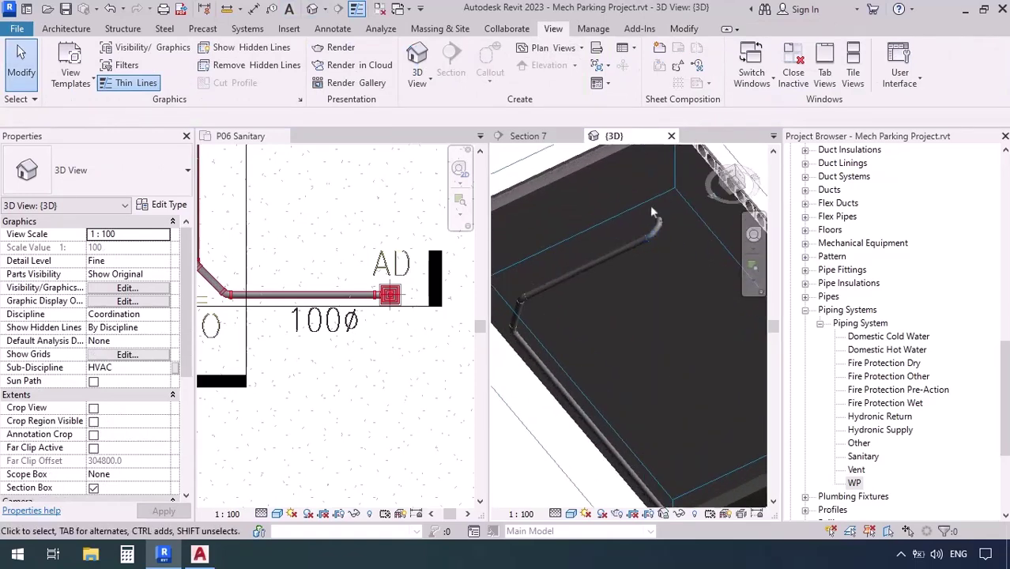
scroll(659, 292, down, 6)
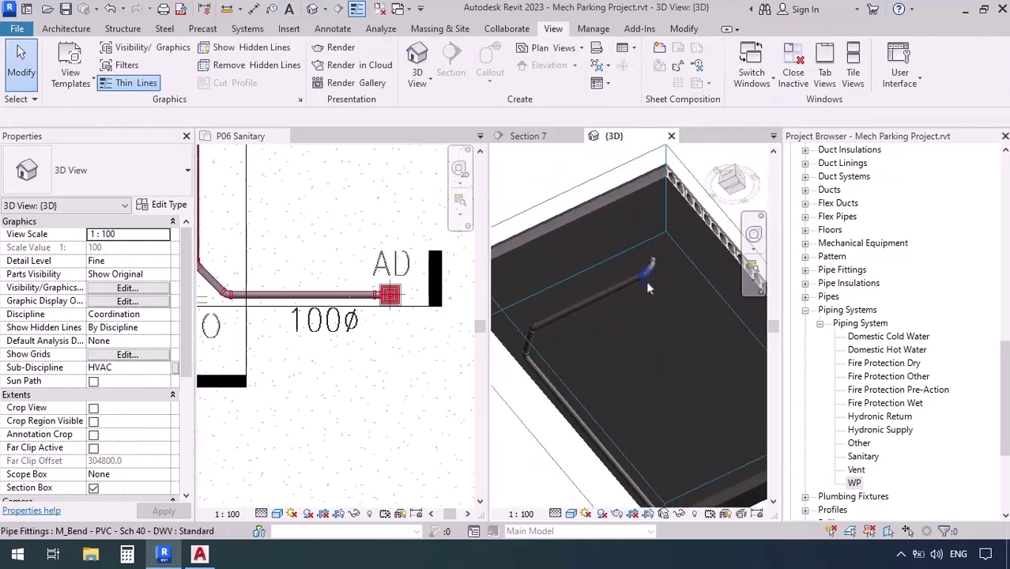
shift+middle_drag(562, 273, 422, 376)
click(521, 136)
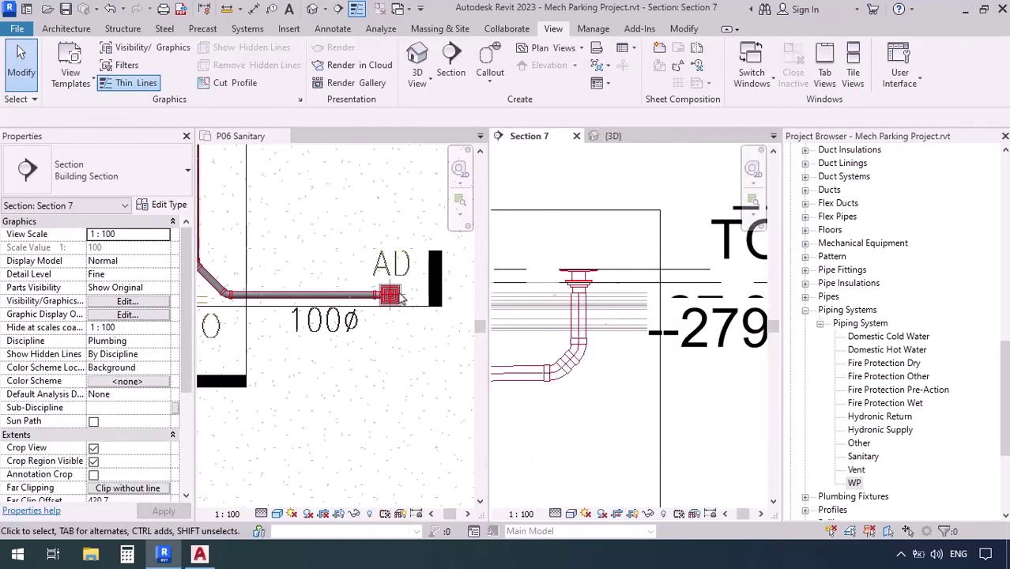
- Activate the P06 Sanitary plan and arrange the open views as tabs in one window
scroll(347, 368, down, 4)
click(241, 137)
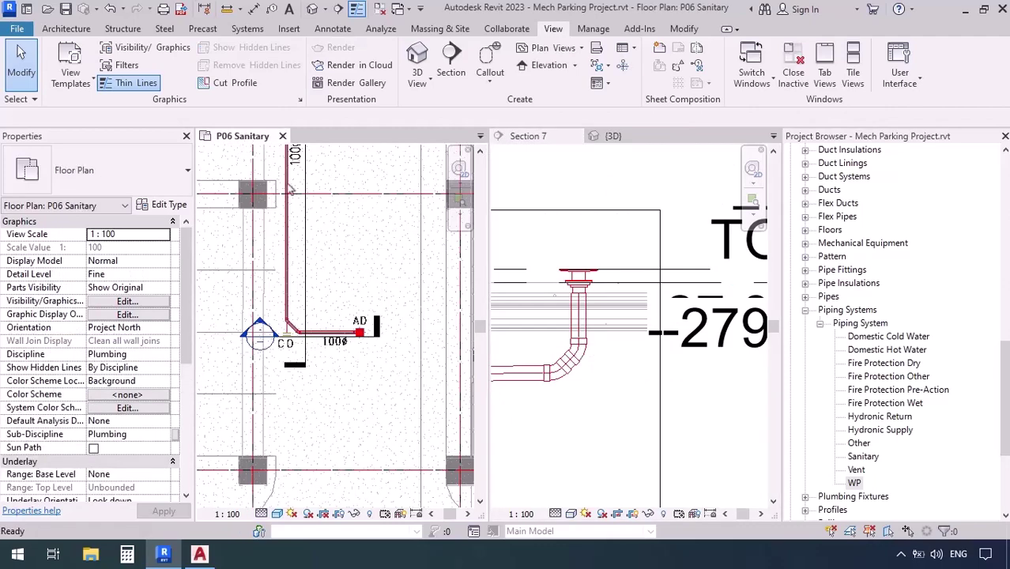
click(822, 77)
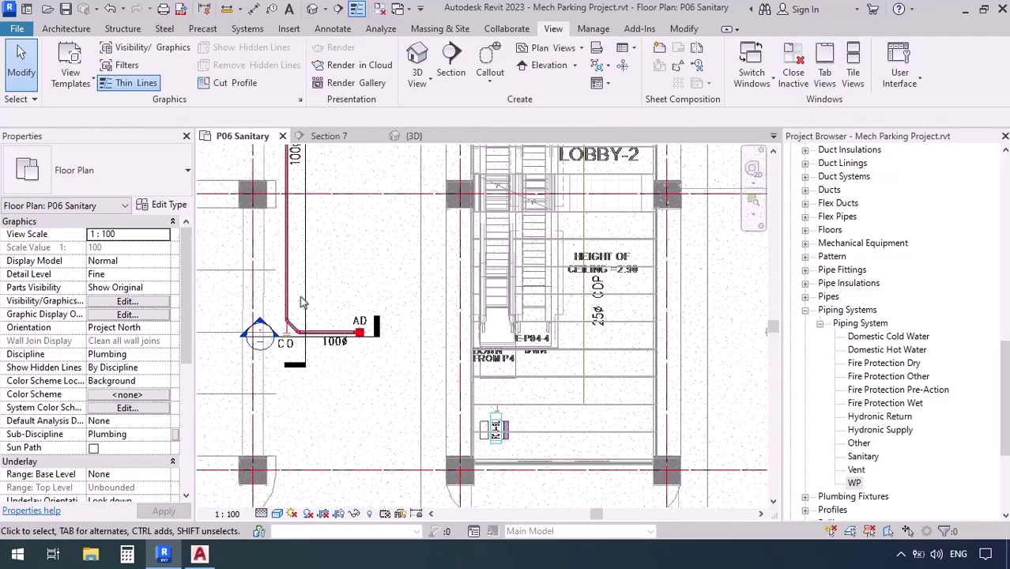
- Convert the upper bend beside the CO mark into a branch fitting with an open end facing the cleanout
scroll(291, 392, up, 2)
middle_drag(291, 392, 494, 422)
scroll(498, 358, up, 5)
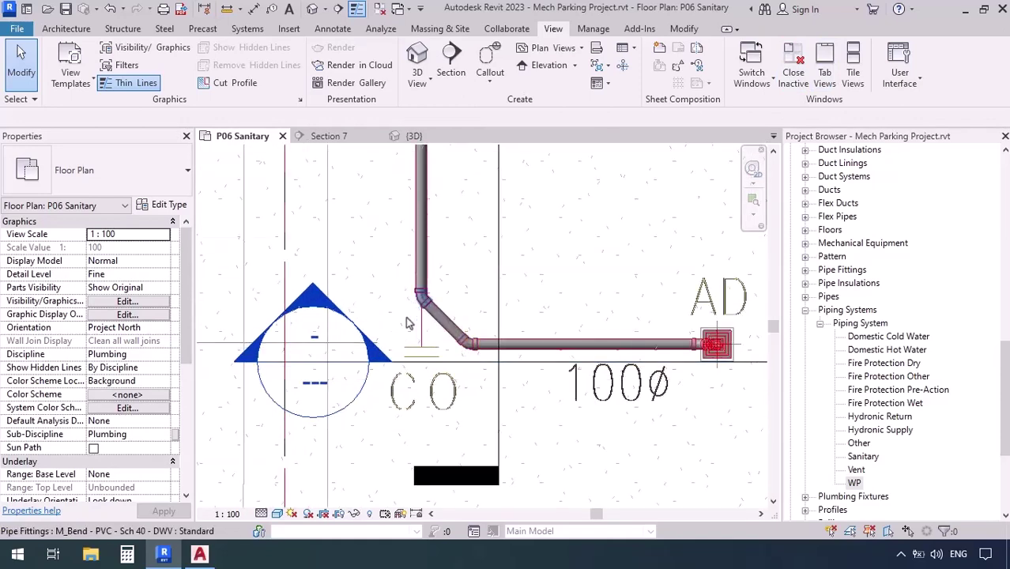
scroll(392, 319, up, 3)
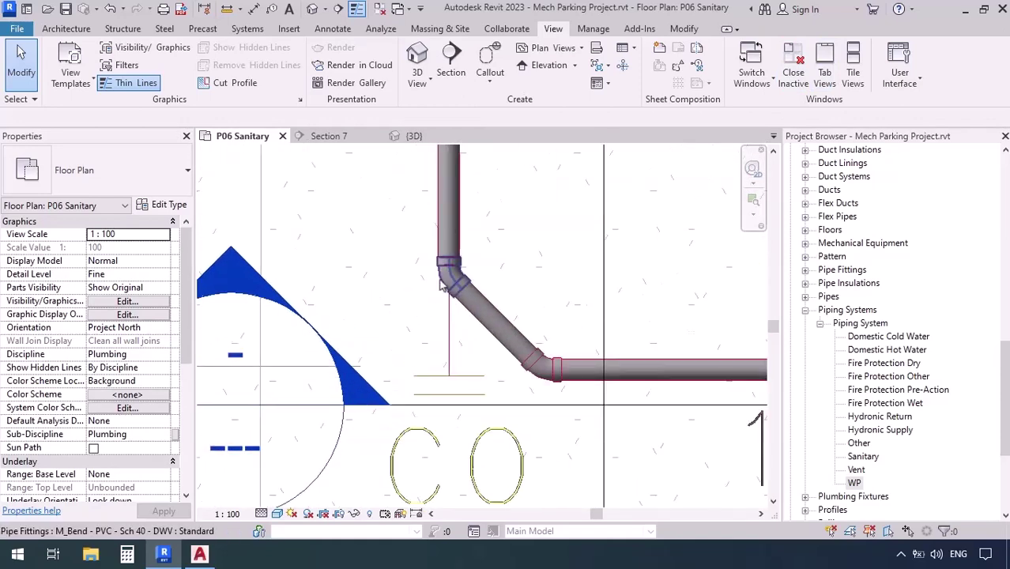
click(442, 287)
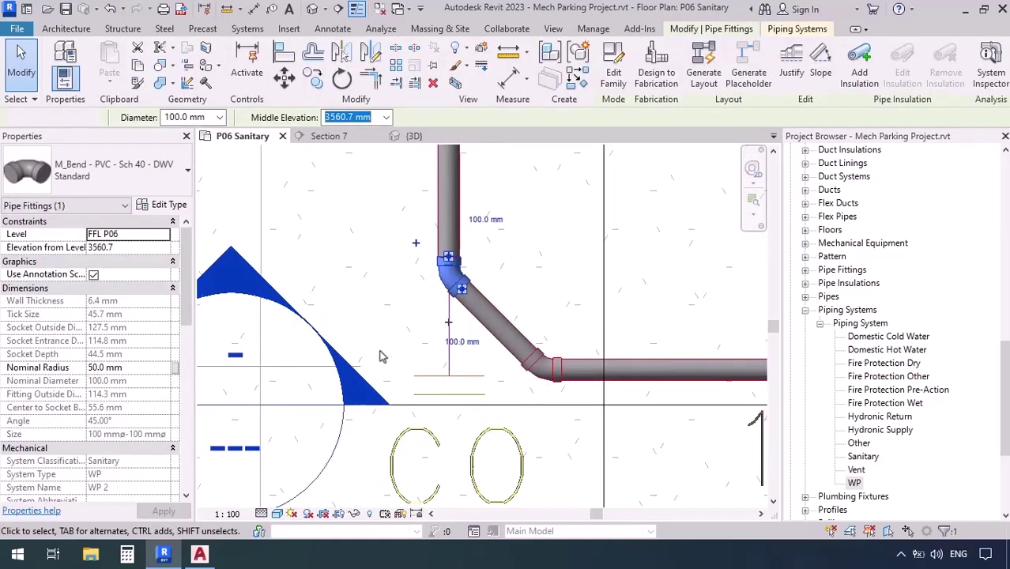
click(385, 388)
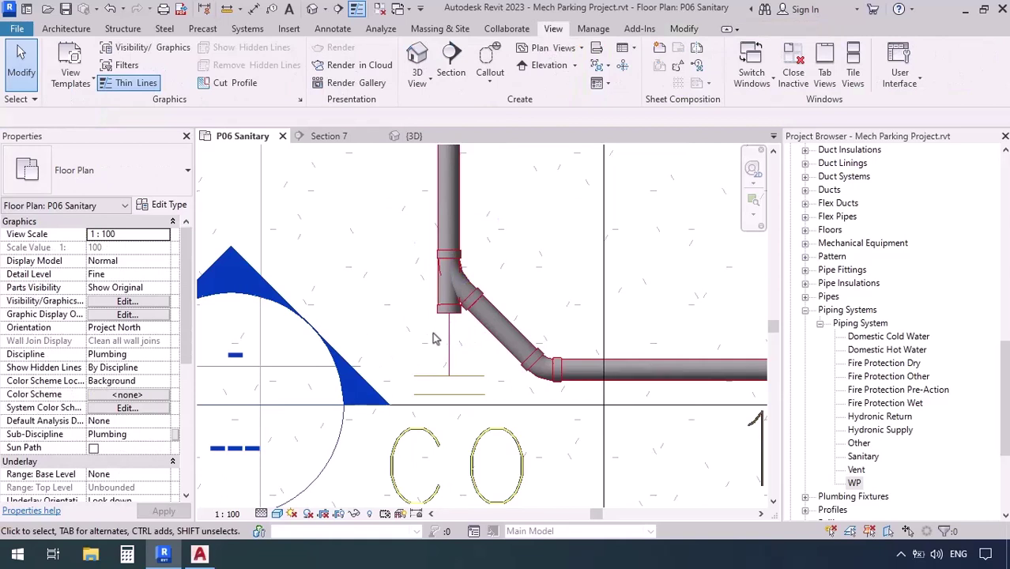
- Start loading a family and browse the US library to the Pipe, Fittings, PVC, Sch 40, Socket-Type, DWV folder
middle_drag(420, 377, 463, 396)
scroll(458, 344, up, 2)
scroll(460, 395, up, 1)
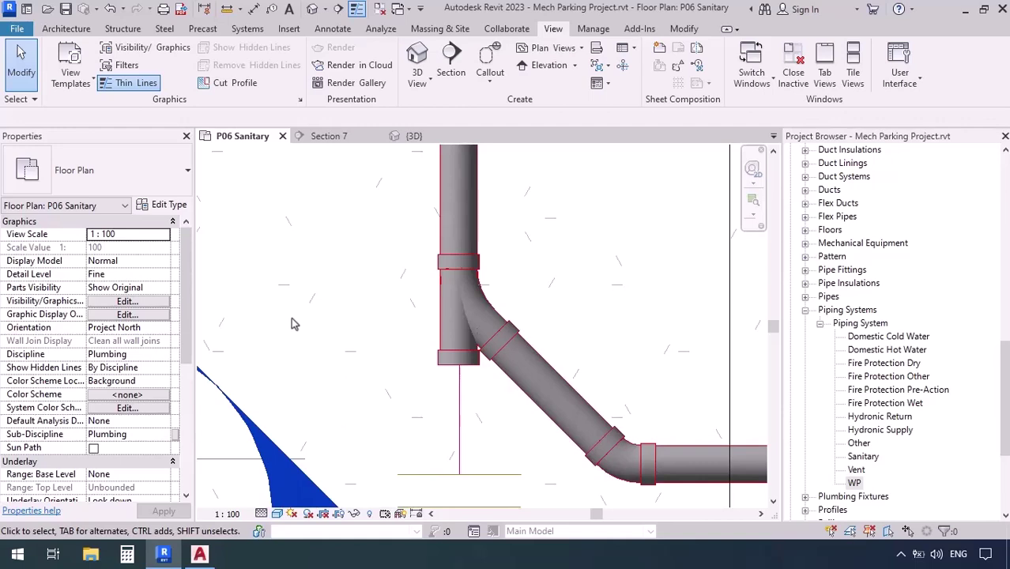
click(289, 29)
click(582, 65)
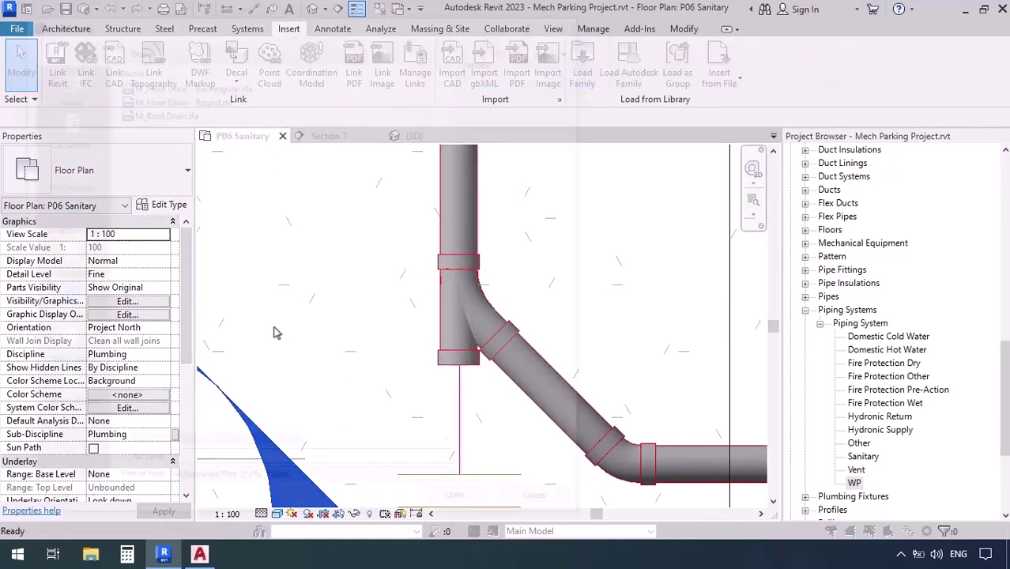
click(453, 45)
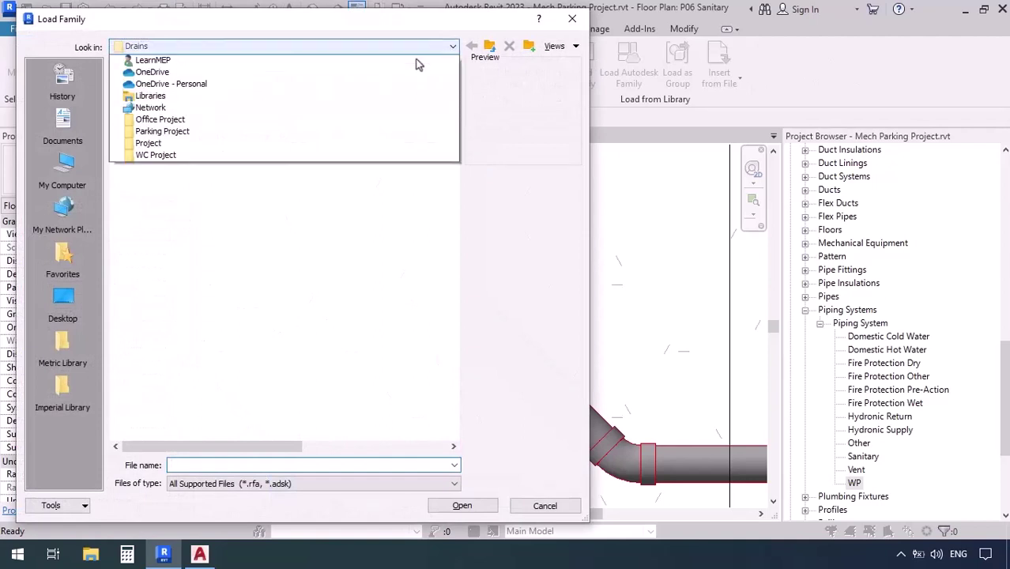
click(211, 157)
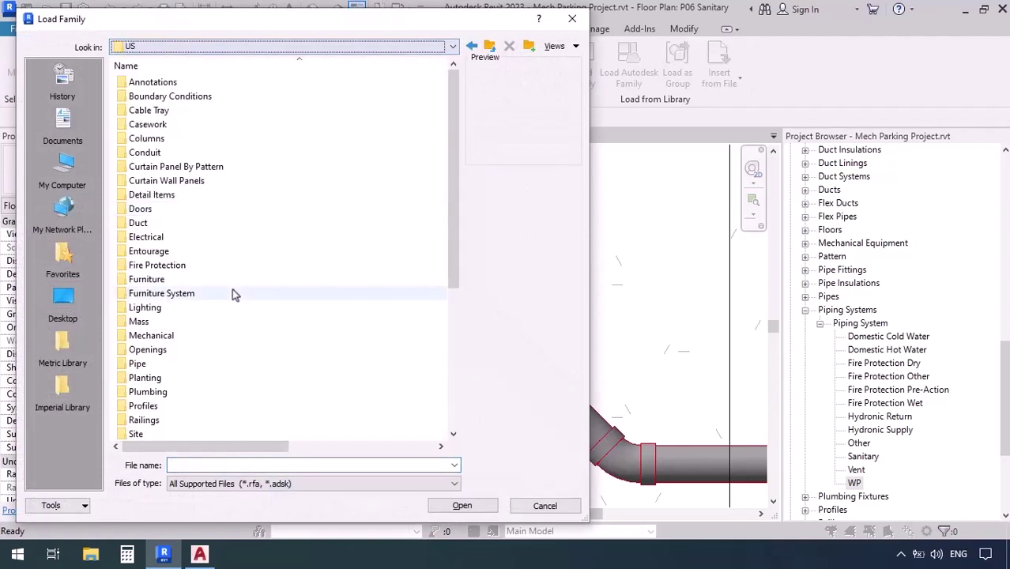
double_click(145, 364)
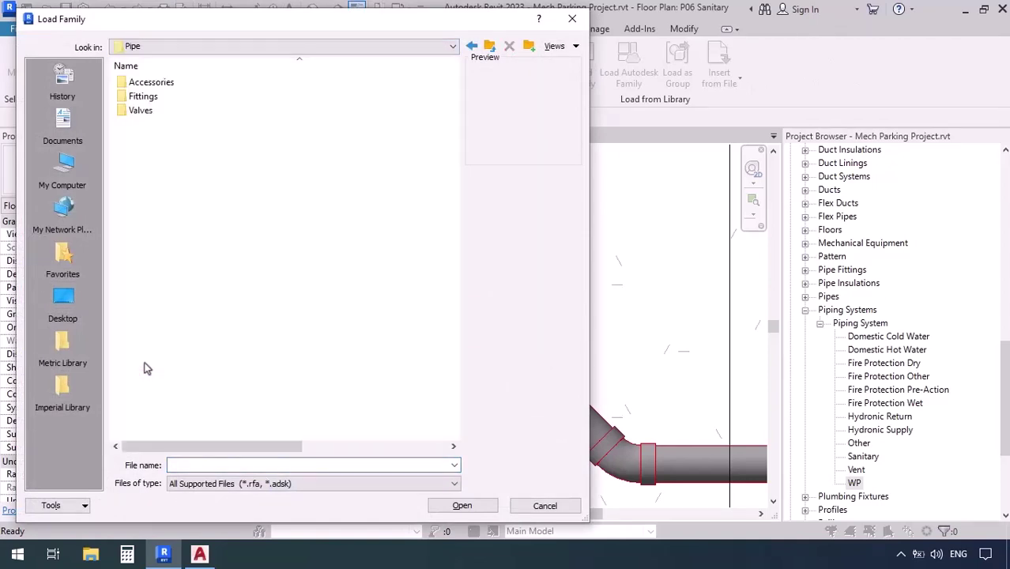
double_click(151, 97)
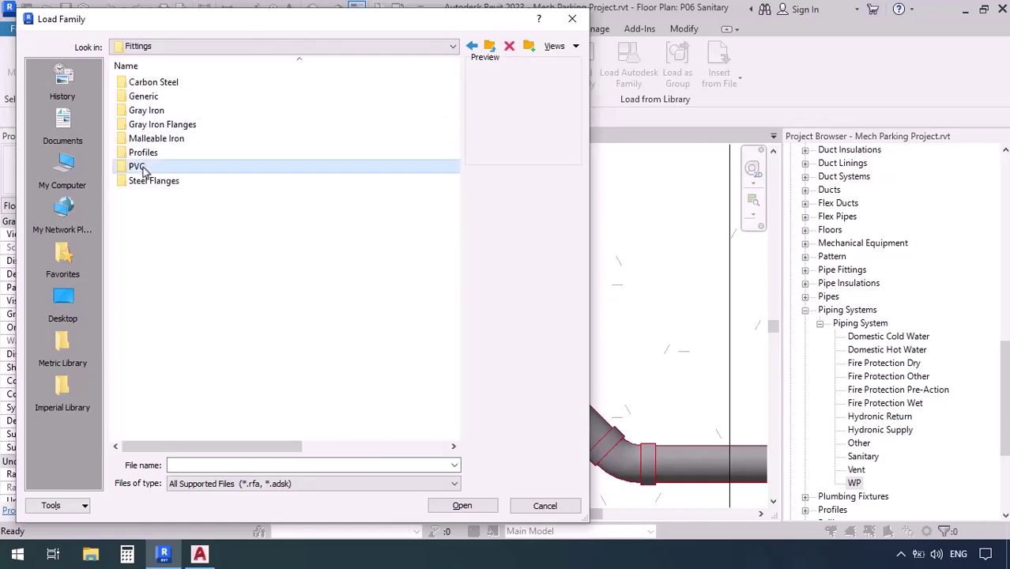
double_click(143, 166)
double_click(146, 85)
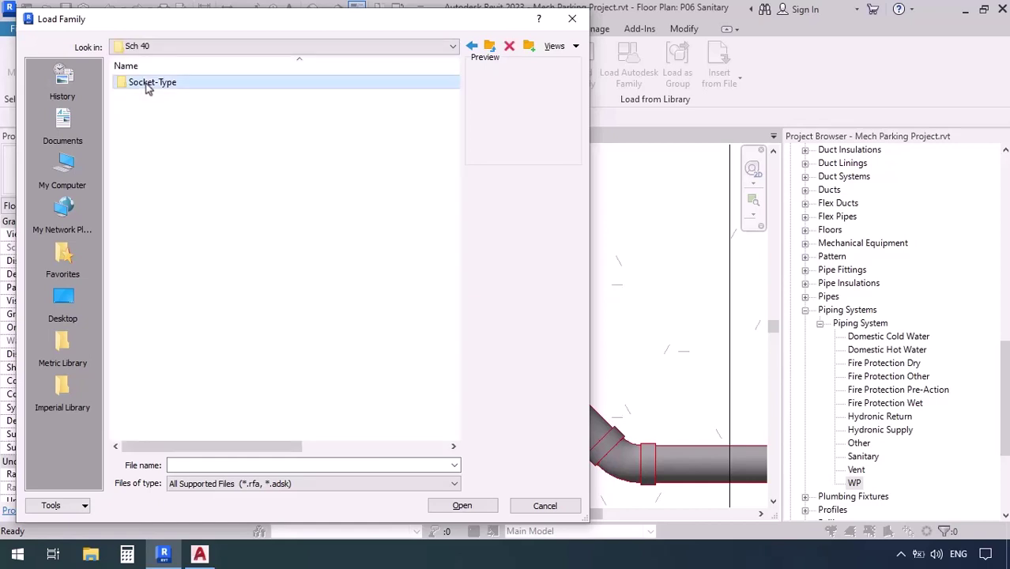
double_click(147, 85)
double_click(142, 84)
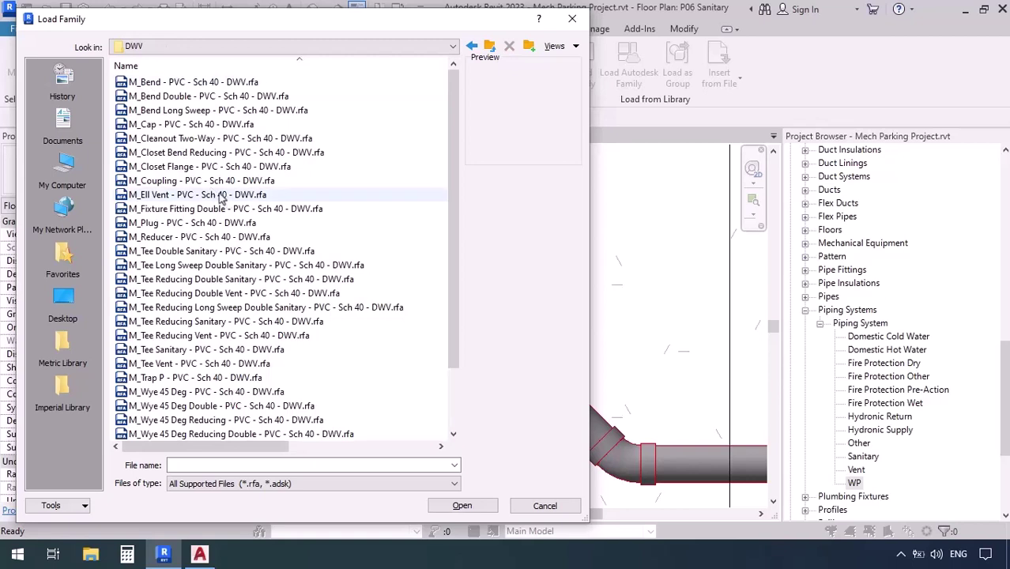
- Load the M_Plug - PVC - Sch 40 - DWV.rfa family into the project
click(169, 126)
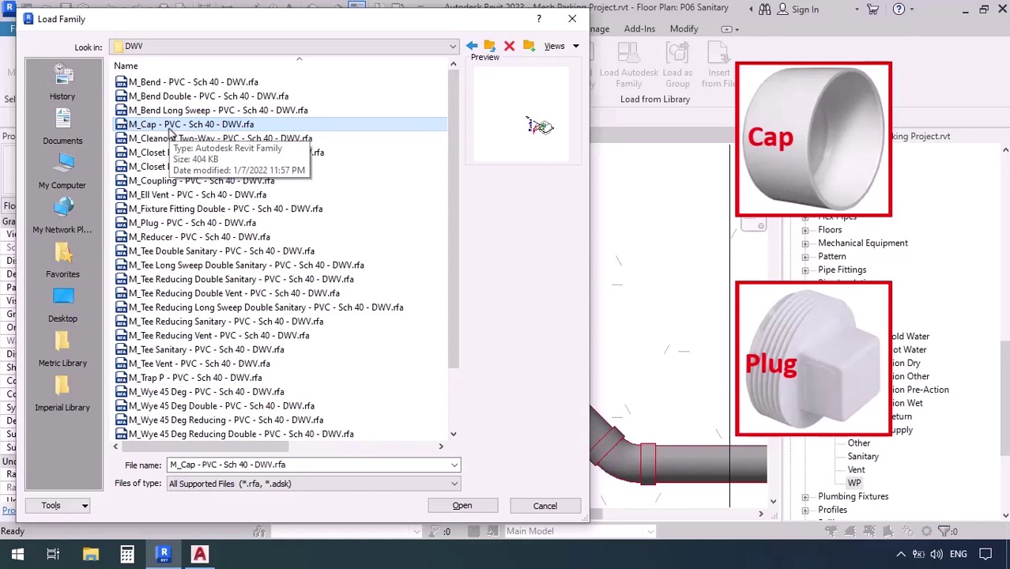
click(179, 224)
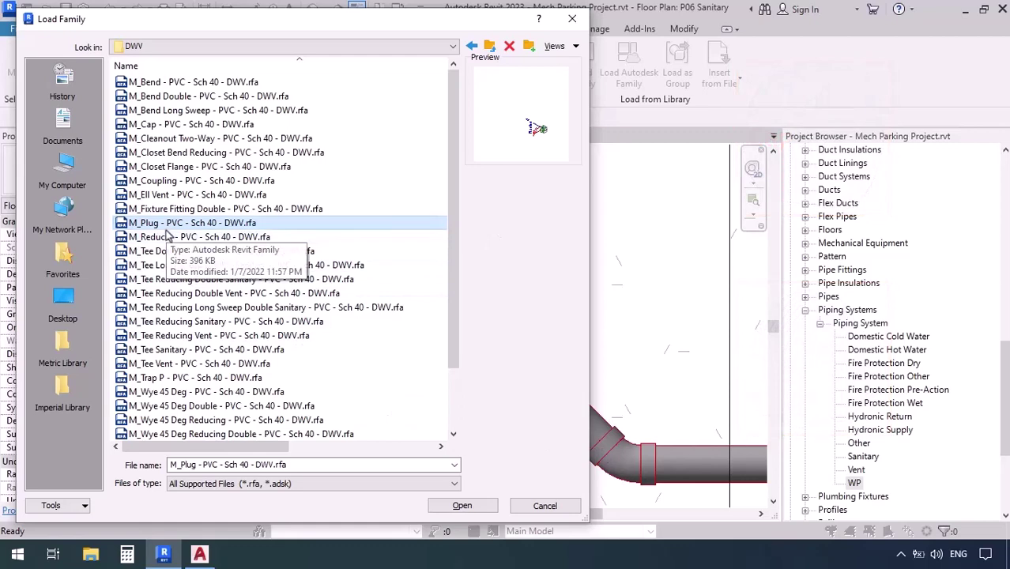
click(462, 506)
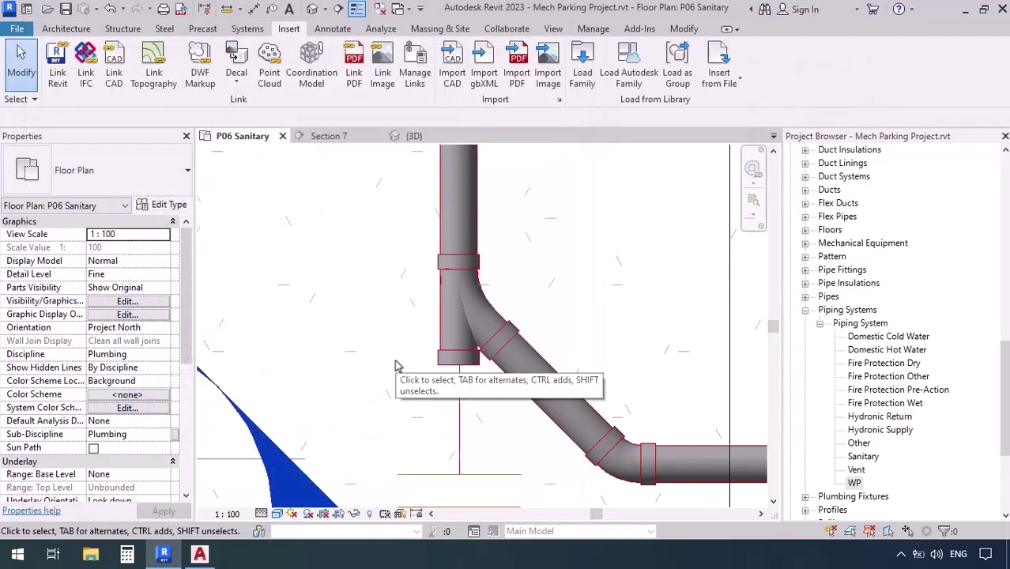
- Place the M_Plug - PVC - Sch 40 - DWV fitting on the branch fitting's open end at the CO mark
click(247, 30)
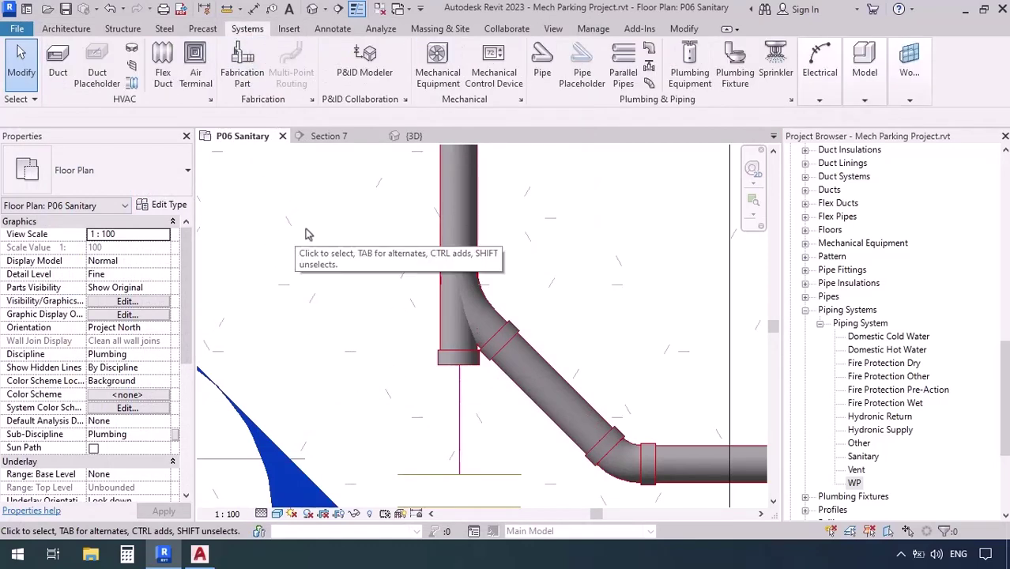
click(650, 51)
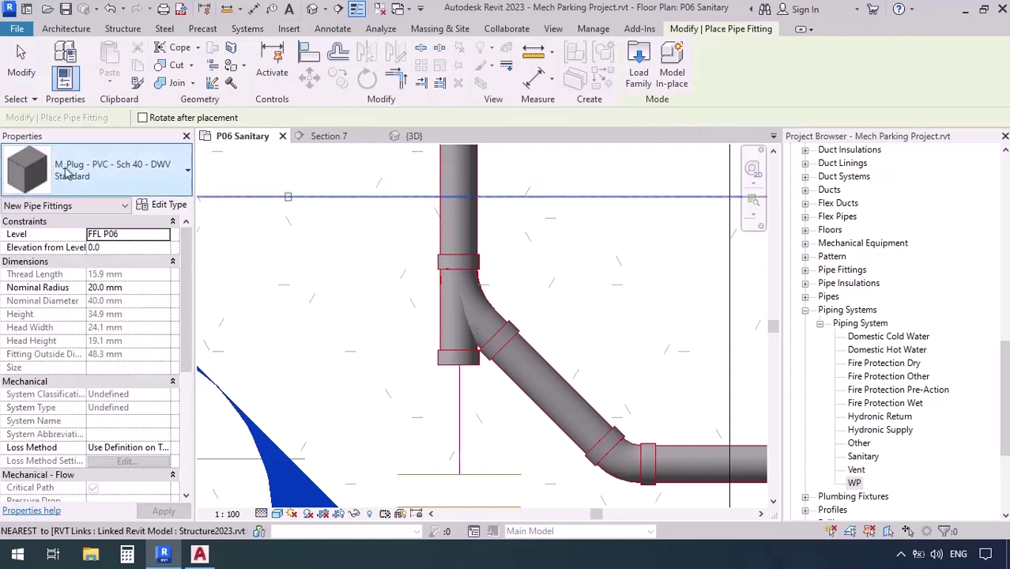
scroll(443, 443, up, 4)
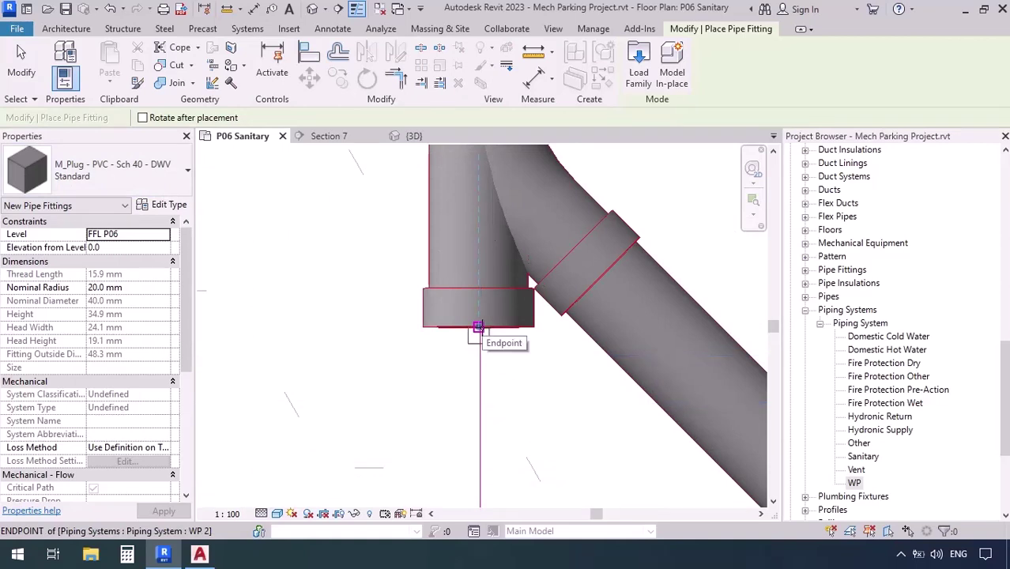
click(478, 327)
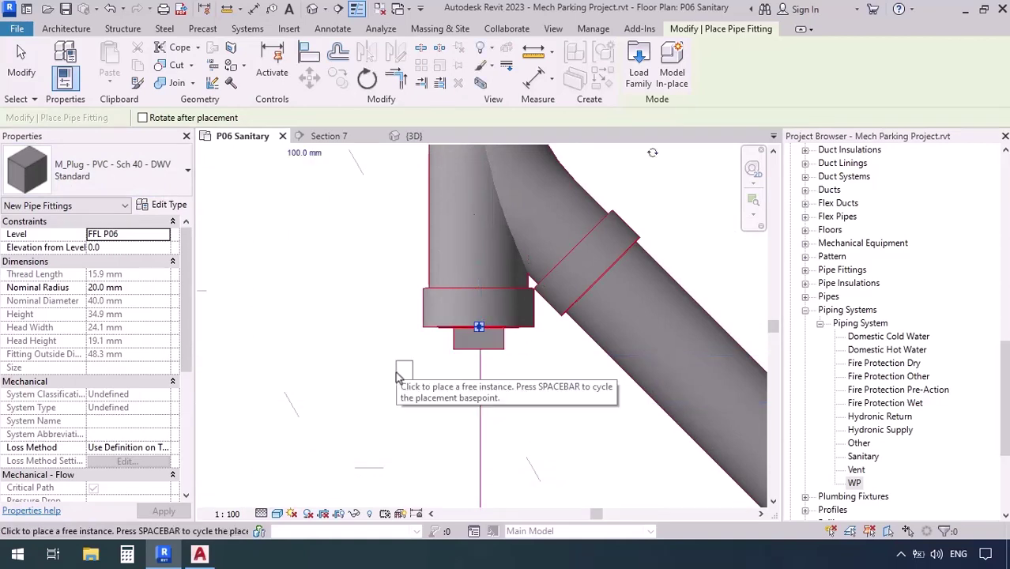
key(Escape)
key(Escape)
scroll(430, 404, down, 2)
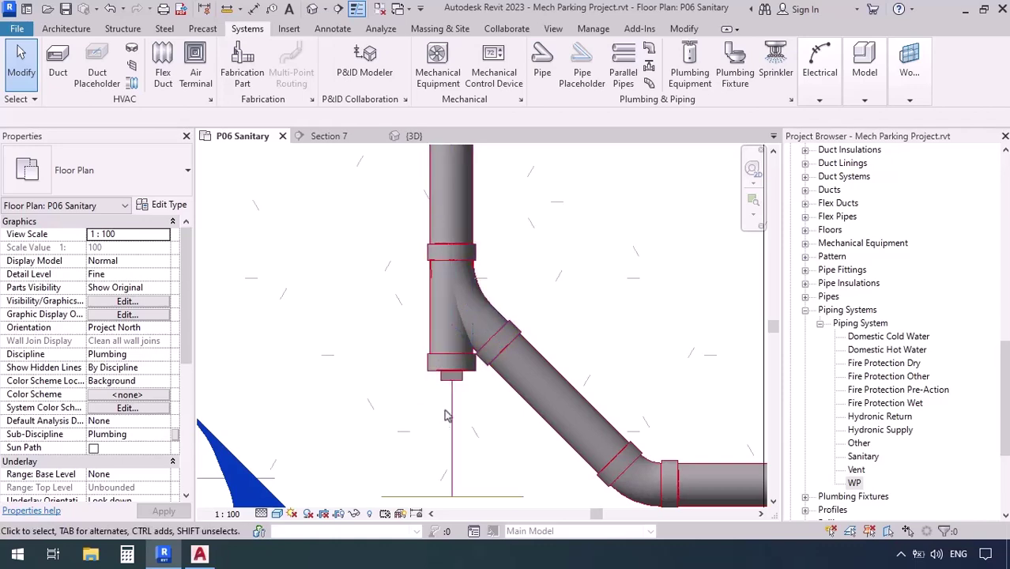
- Delete the plug from the open straight end of the sanitary tee
click(443, 441)
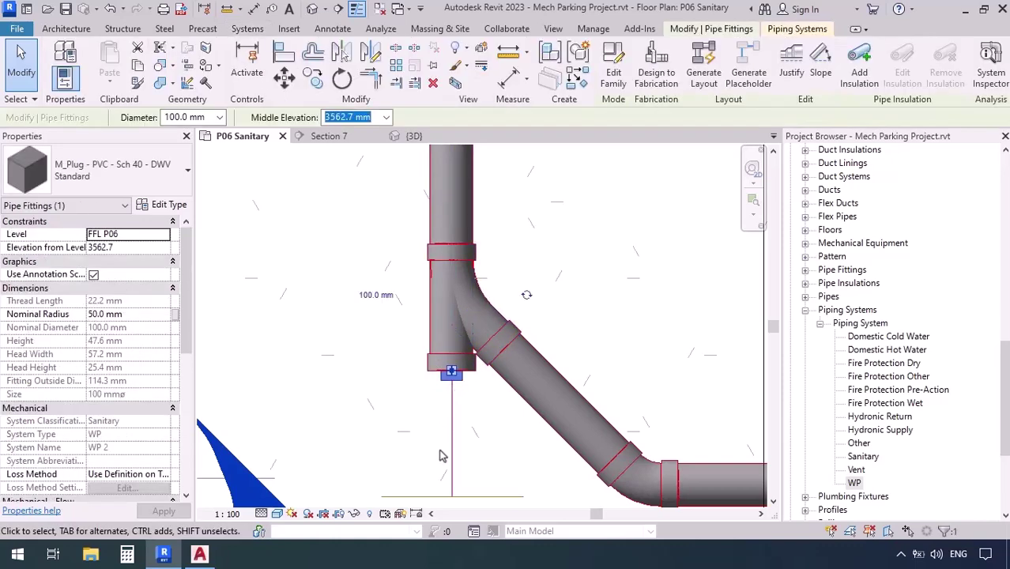
key(Delete)
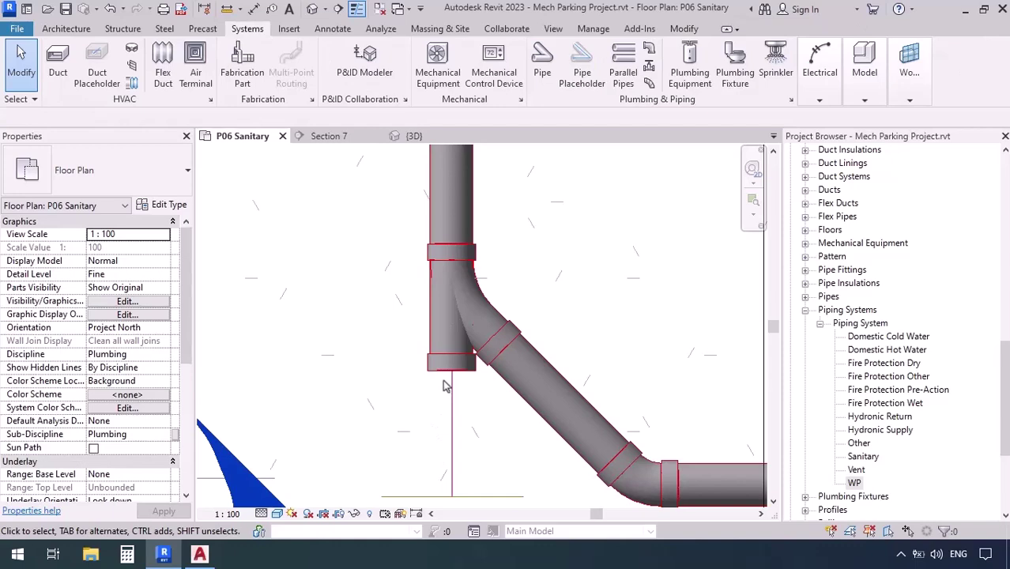
- Try capping the sanitary tee's open end with the pipe type's current cap fitting
click(356, 328)
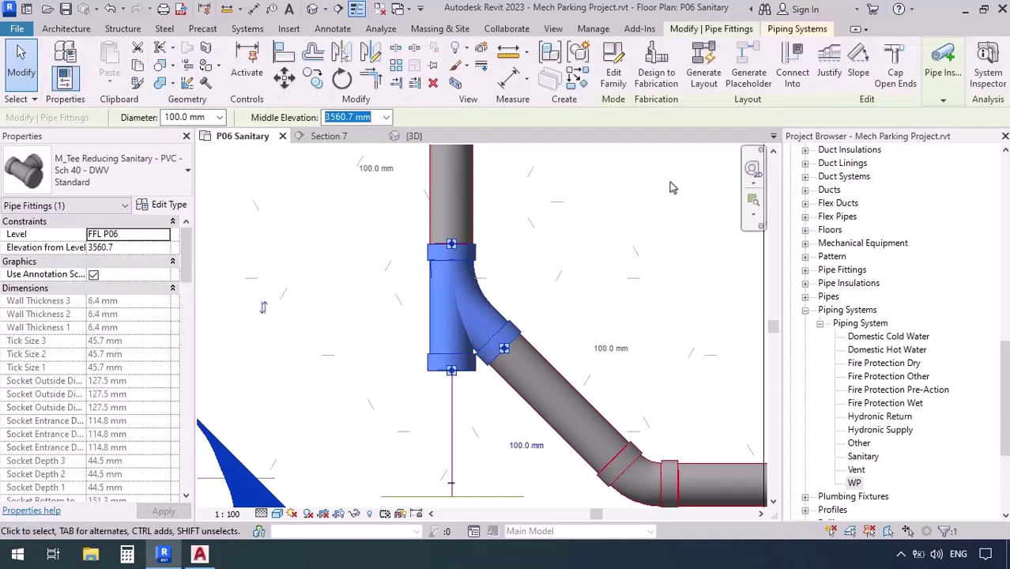
click(891, 88)
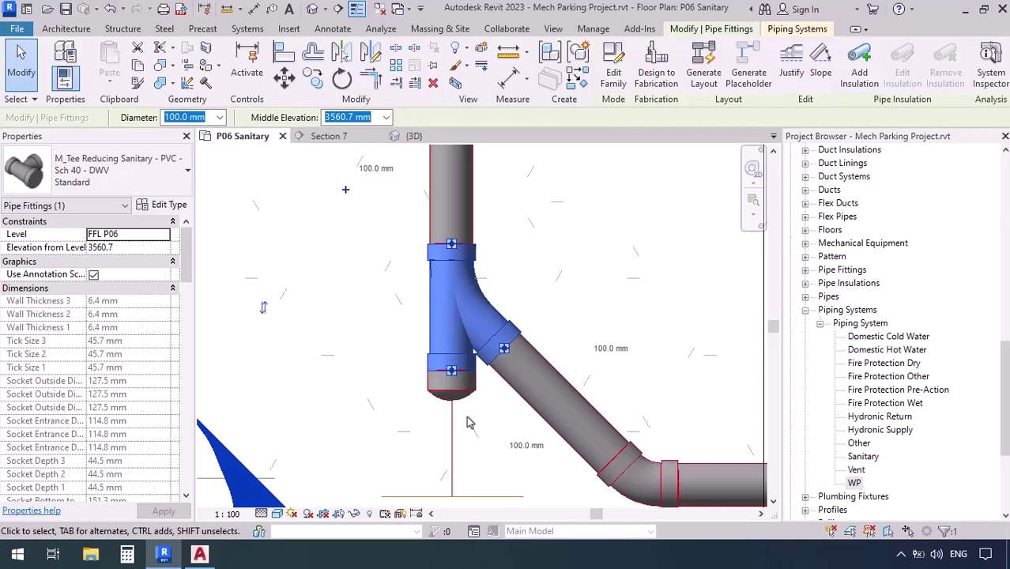
click(468, 423)
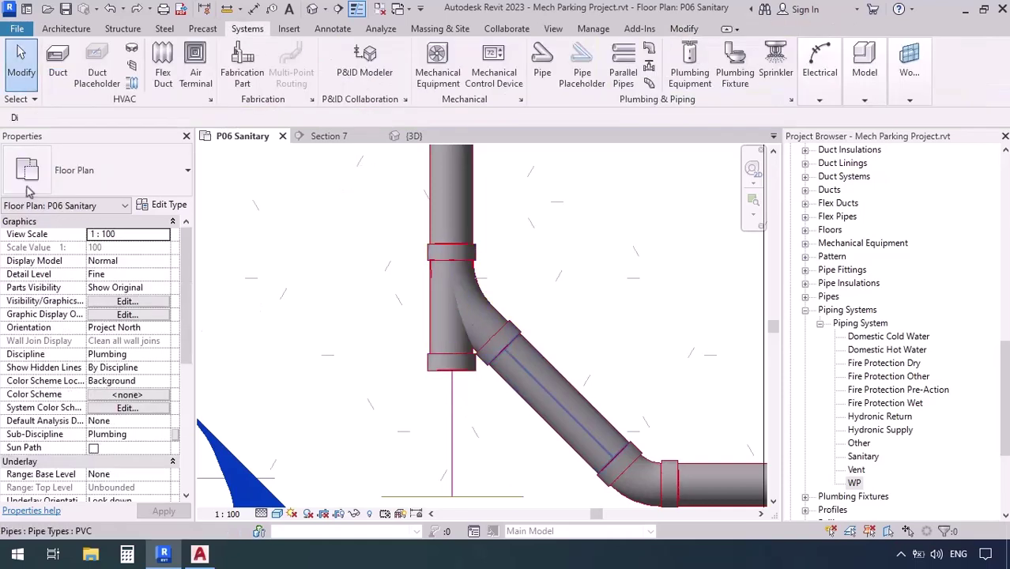
- Set the Cap fitting in the PVC pipe type's routing preferences to M_Plug - PVC - Sch 40 - DWV: Standard
click(169, 208)
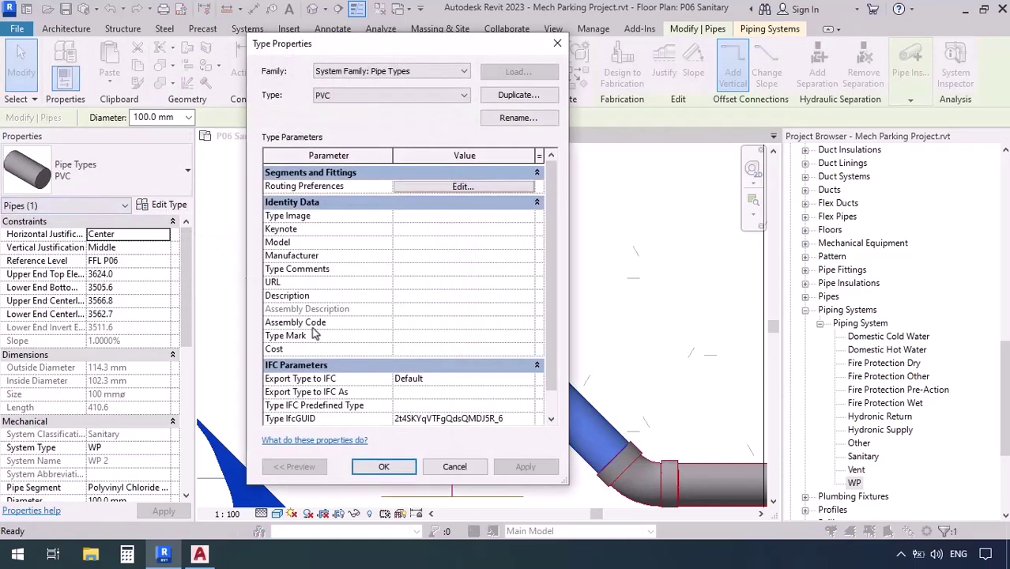
click(413, 186)
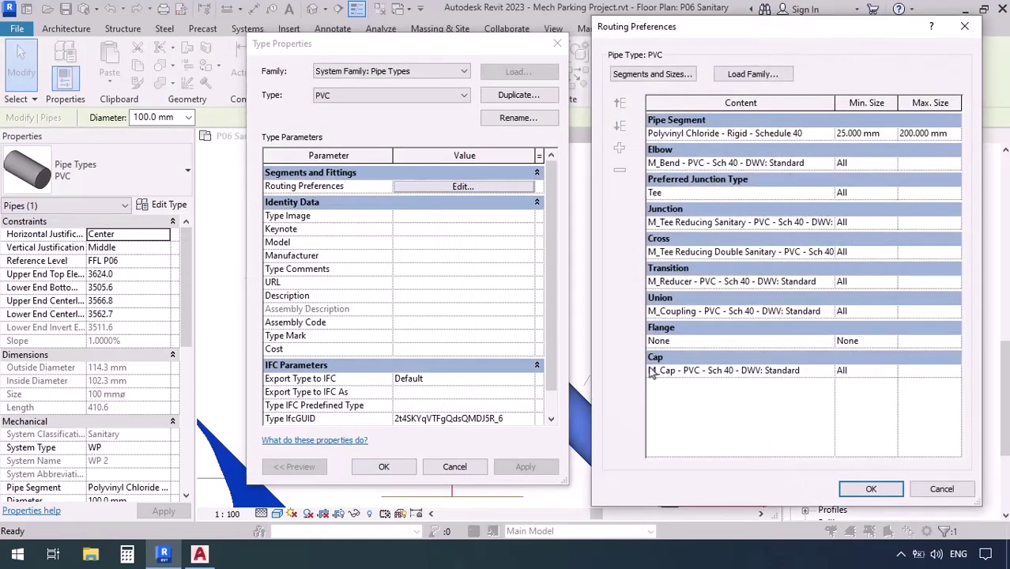
click(824, 373)
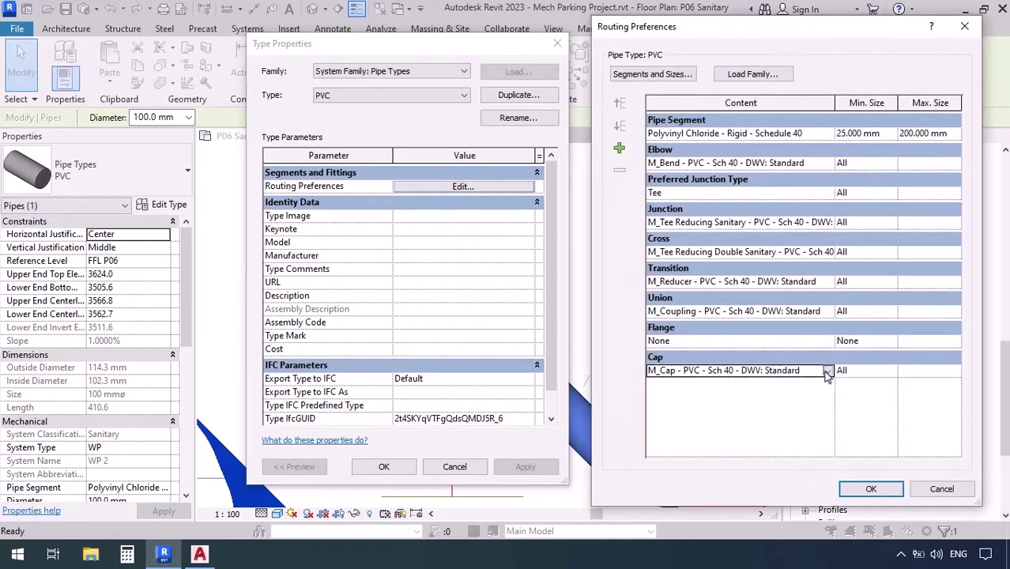
click(826, 370)
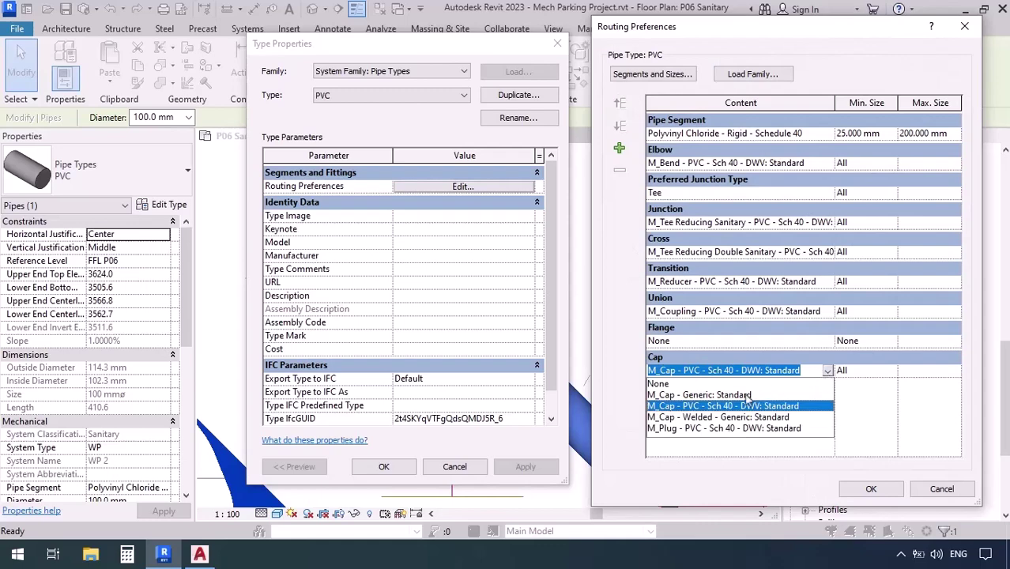
click(696, 428)
click(871, 489)
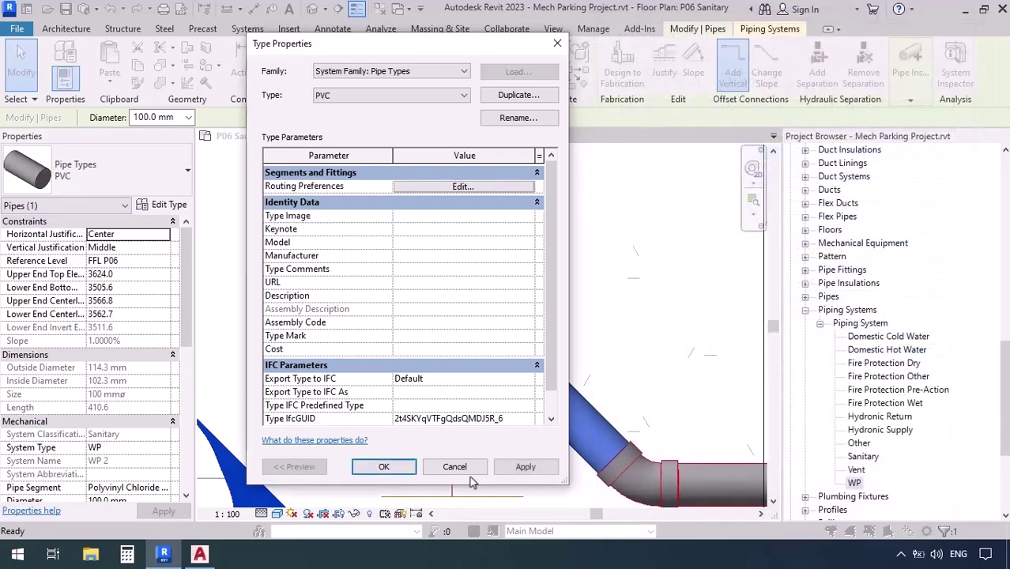
click(383, 467)
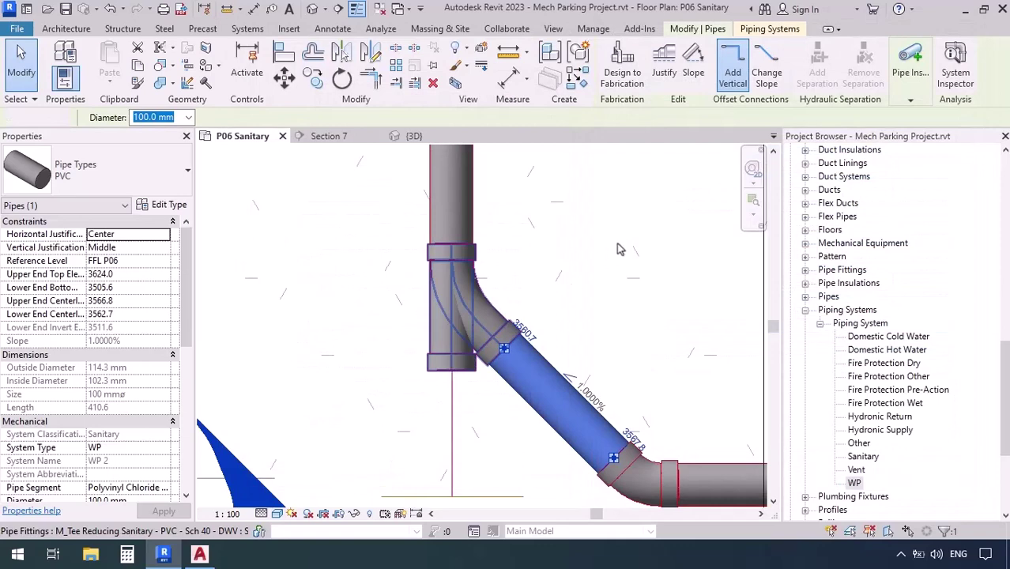
- Cap the open end of the sanitary tee using the updated routing preference
click(452, 304)
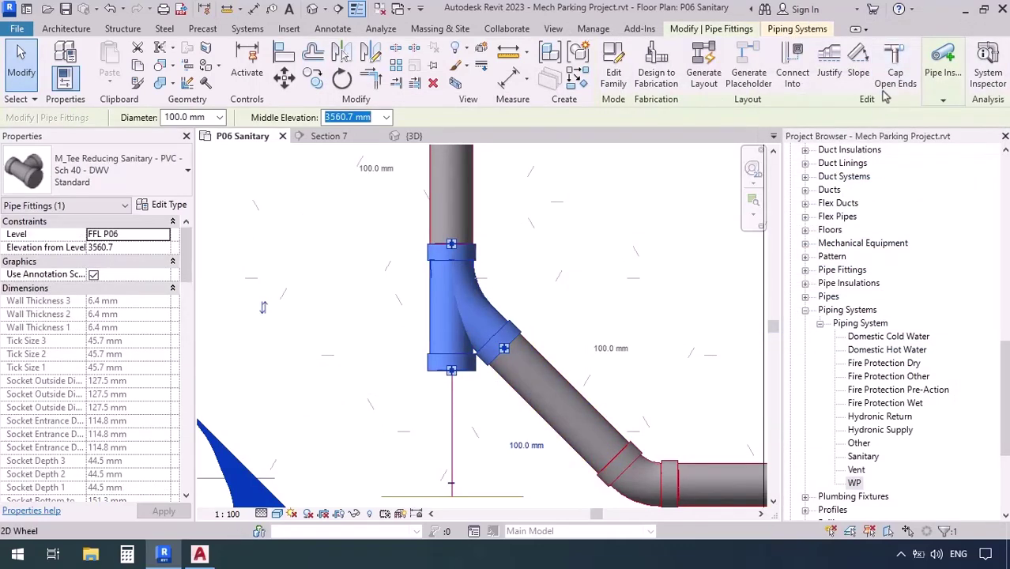
click(895, 61)
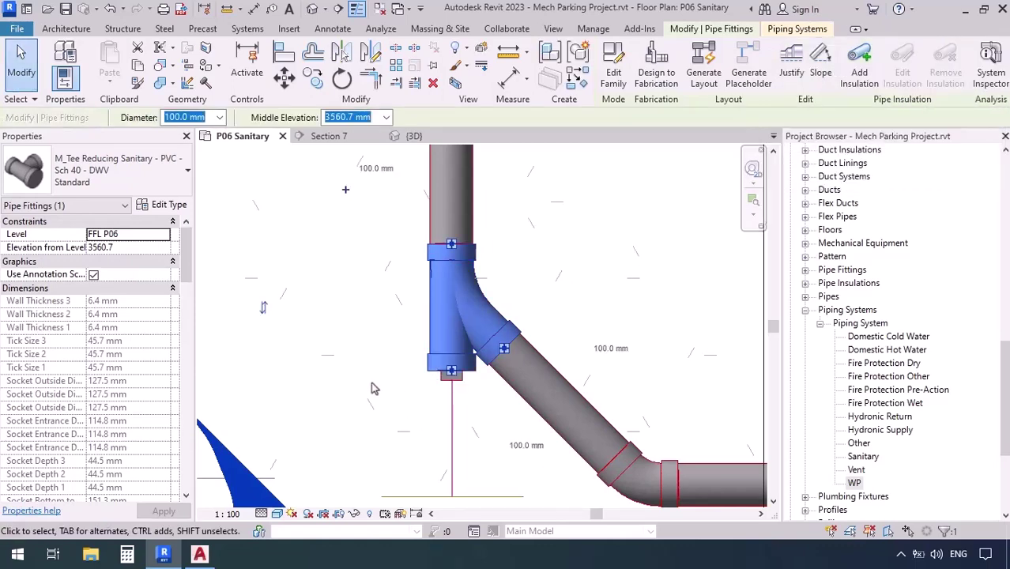
scroll(374, 388, down, 3)
click(520, 325)
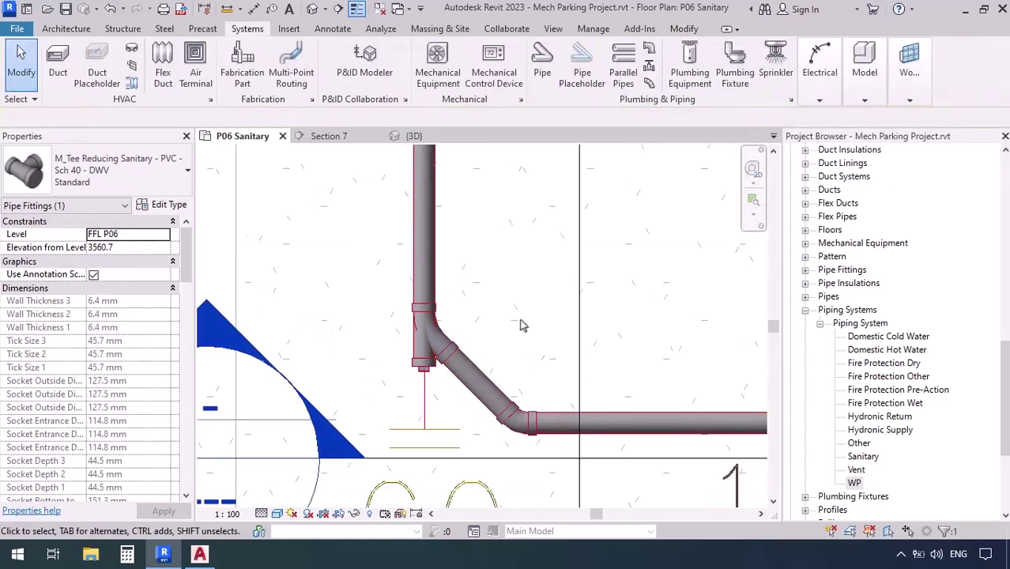
- Place an M_Floor Drain - Rectangular, 300 mm x 300 mm Strainer - 100 mm Drain, centred on the next branch's AD symbol, on level FFL P05
scroll(498, 328, down, 5)
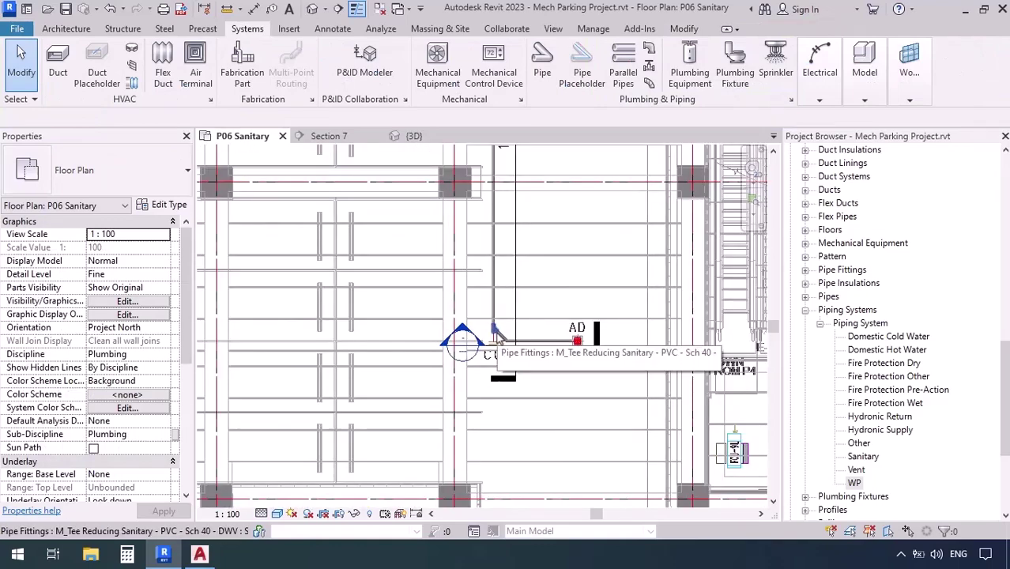
middle_drag(511, 306, 482, 471)
mouse_move(538, 229)
middle_down()
mouse_move(510, 264)
mouse_move(523, 225)
middle_up()
scroll(523, 221, up, 6)
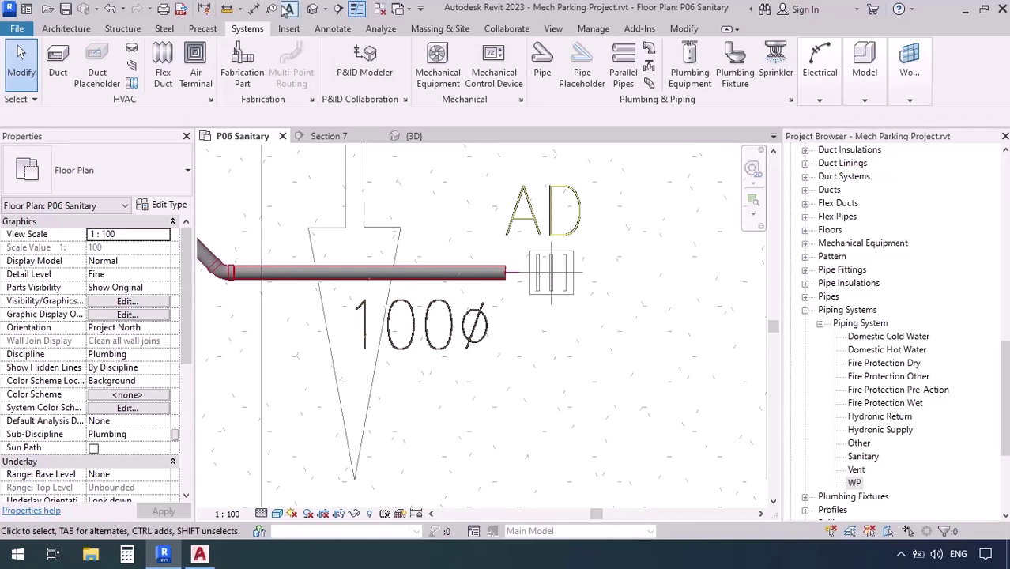
click(734, 70)
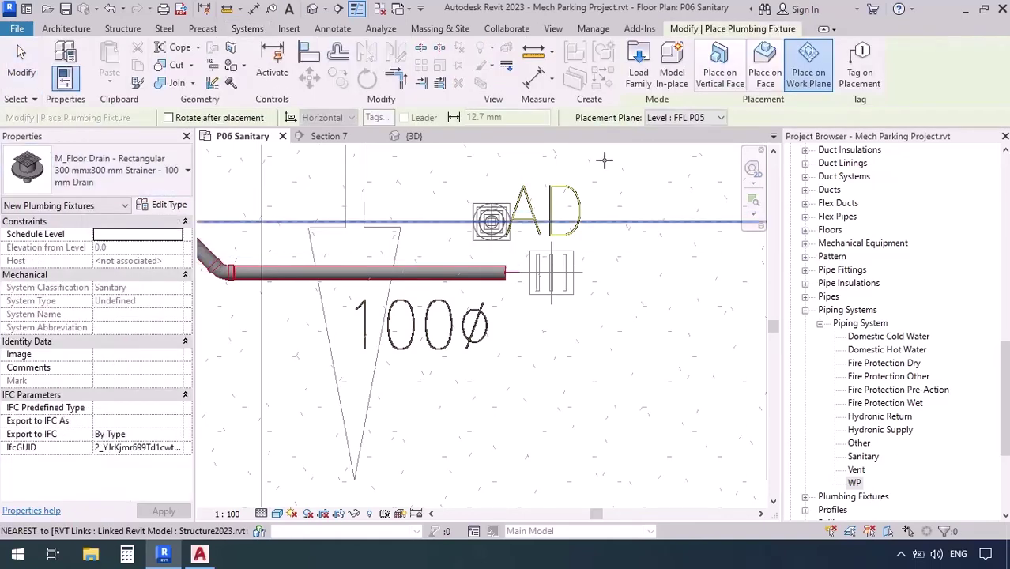
scroll(553, 268, up, 4)
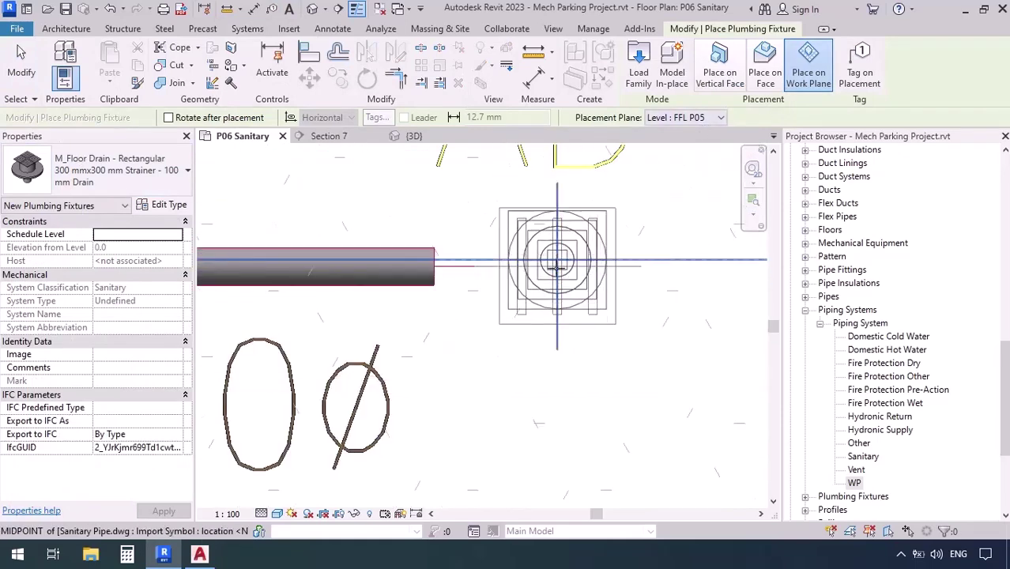
scroll(557, 267, up, 2)
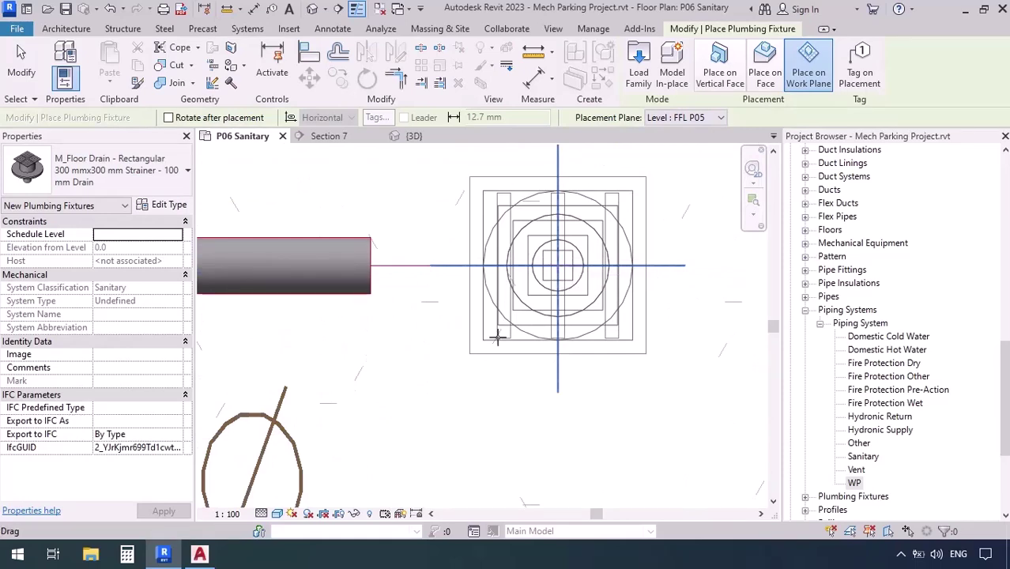
click(557, 266)
key(Escape)
key(Escape)
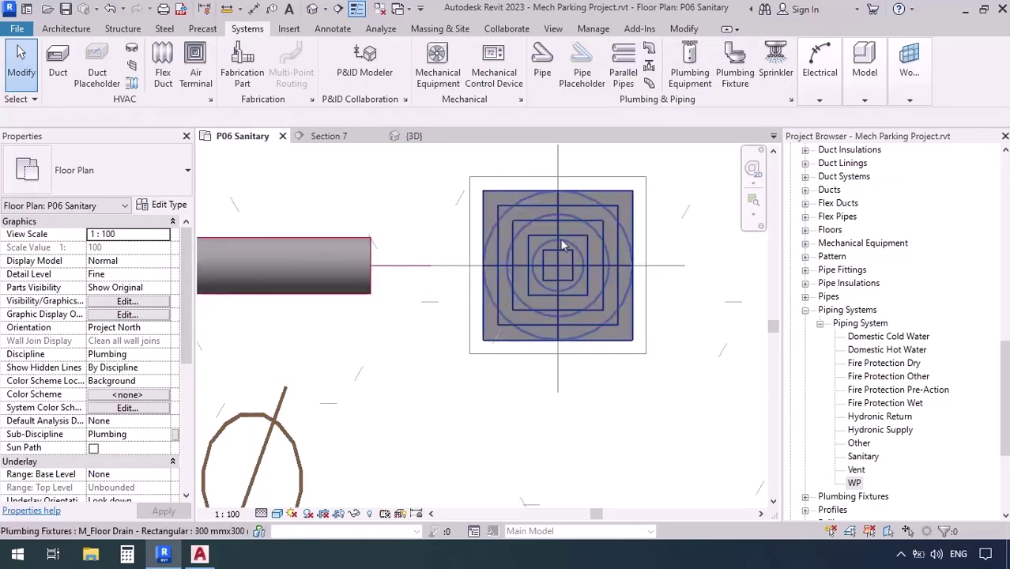
- Move the Section 7 line up alongside the branch pipe with the new floor drain
scroll(524, 235, down, 5)
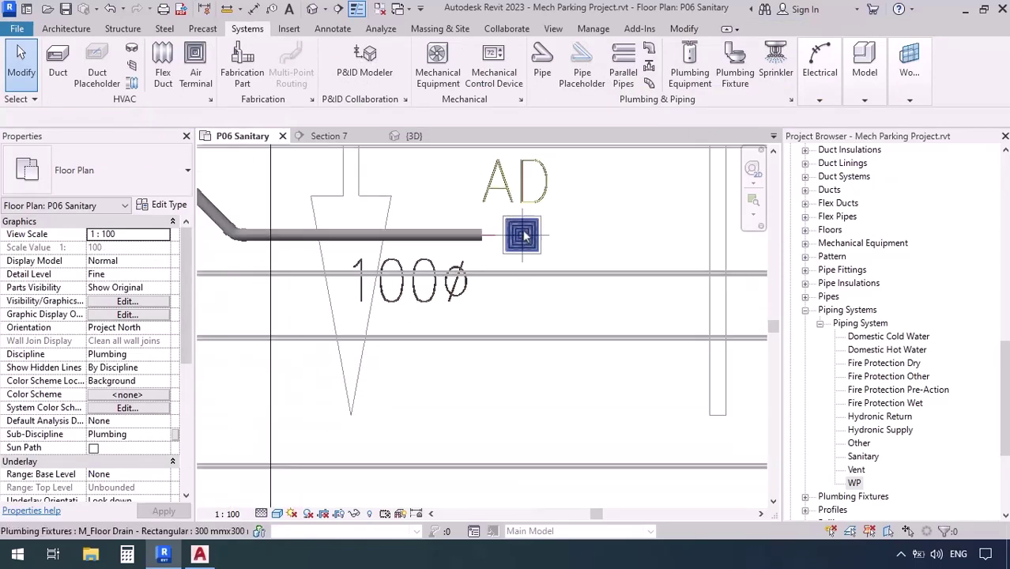
scroll(523, 234, down, 4)
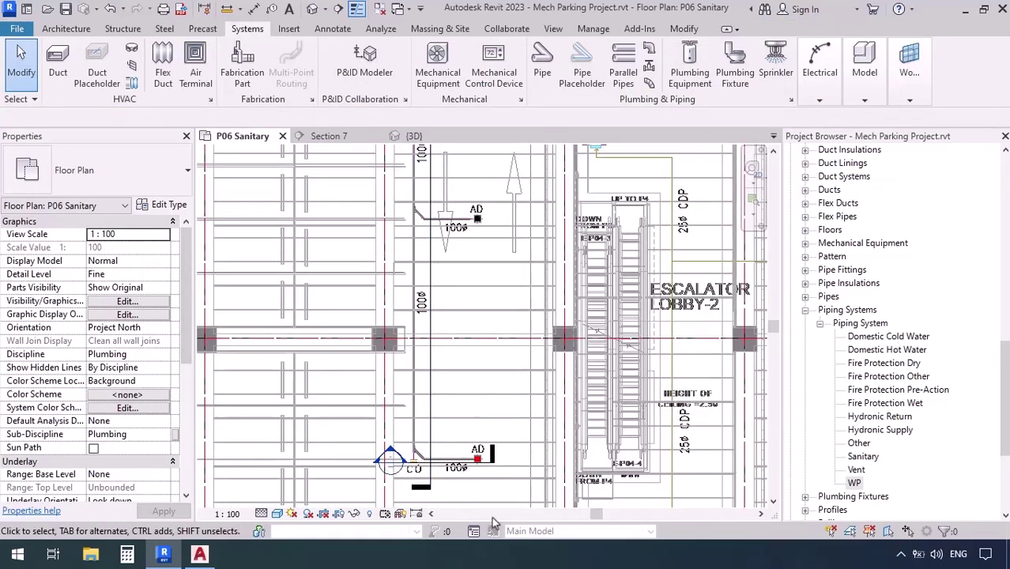
click(460, 467)
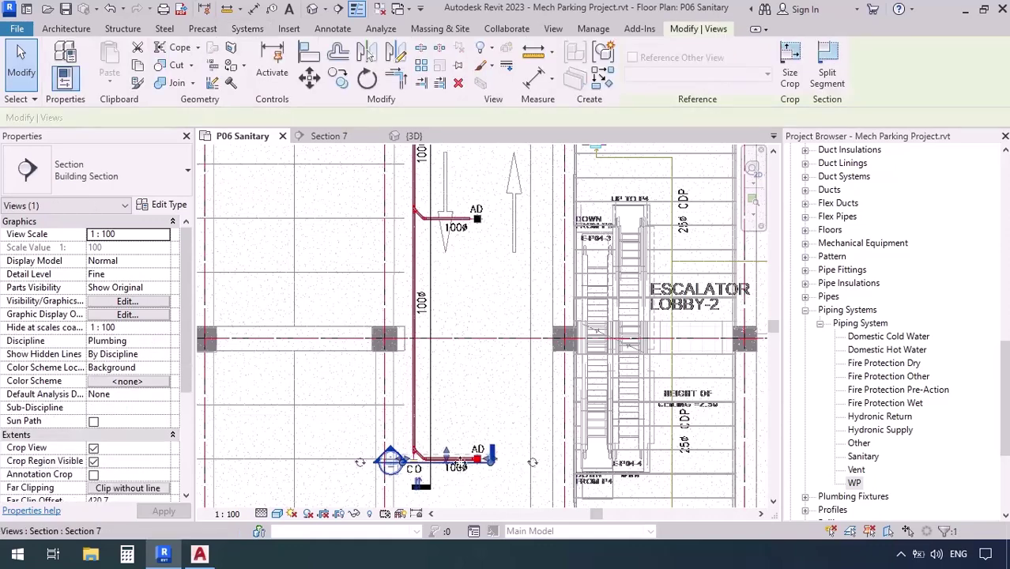
drag(461, 466, 472, 223)
scroll(468, 224, up, 6)
scroll(501, 361, up, 4)
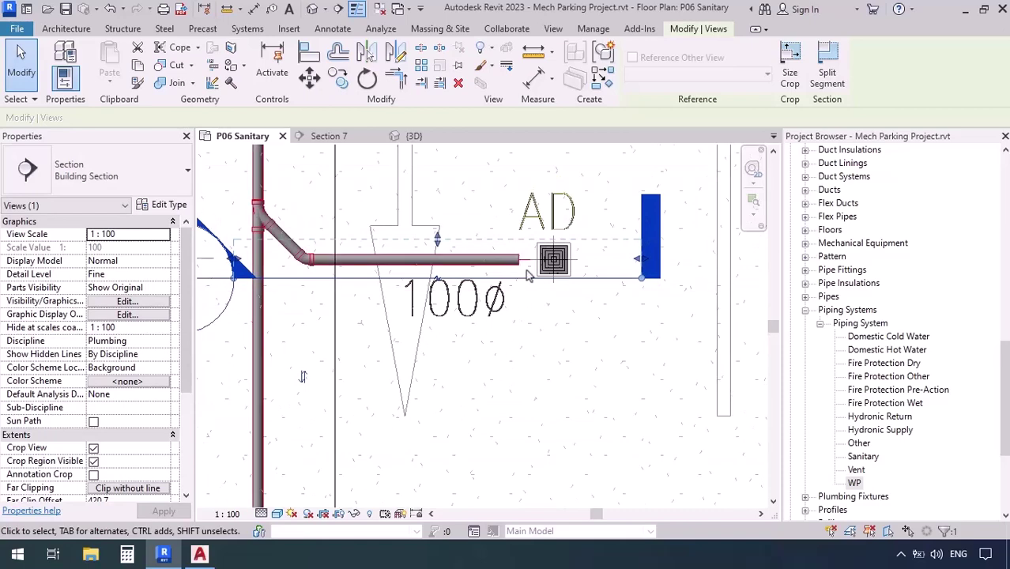
middle_drag(484, 302, 437, 319)
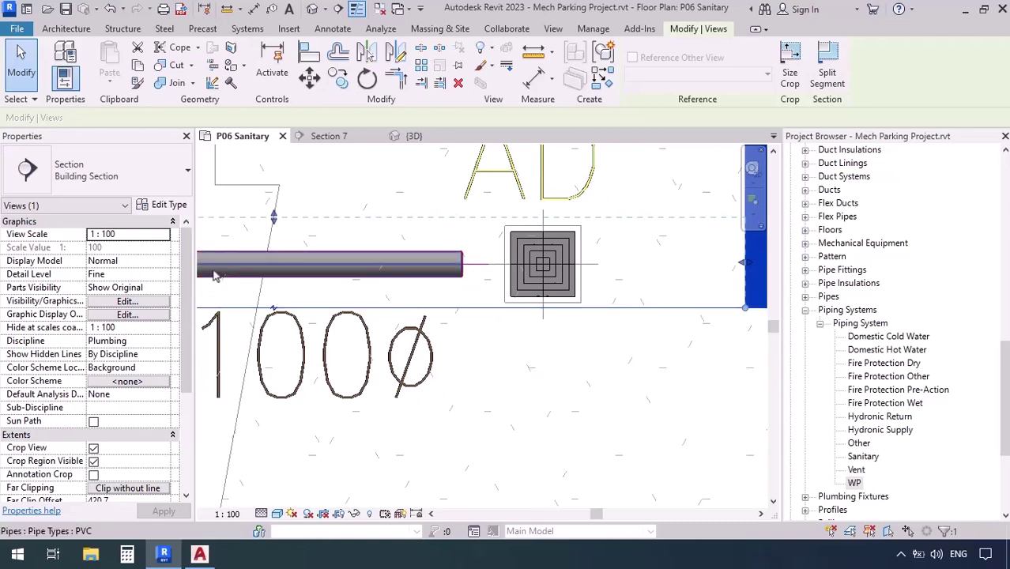
scroll(510, 395, down, 2)
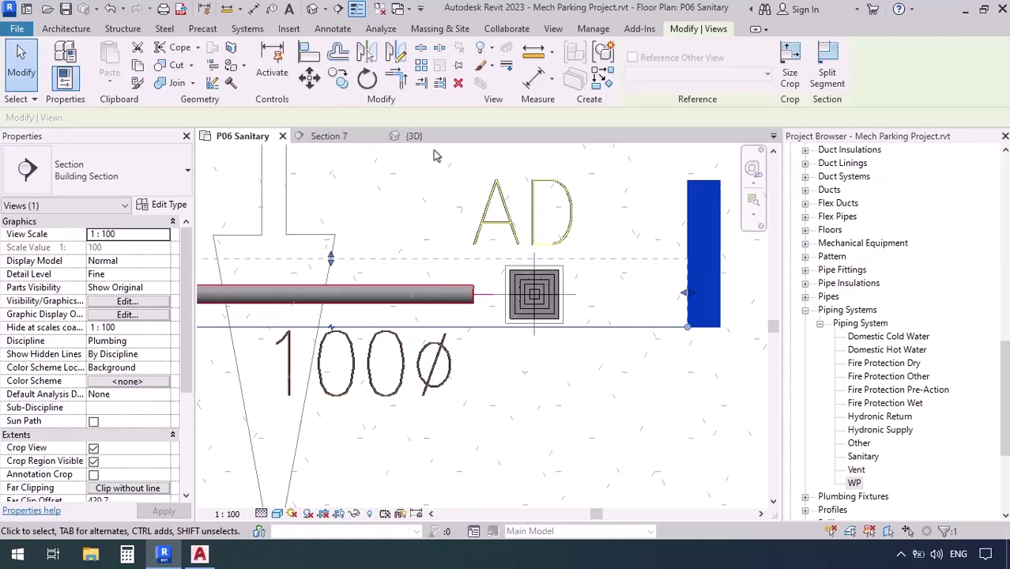
- Close the 3D view and tile the P06 Sanitary plan beside Section 7
click(472, 138)
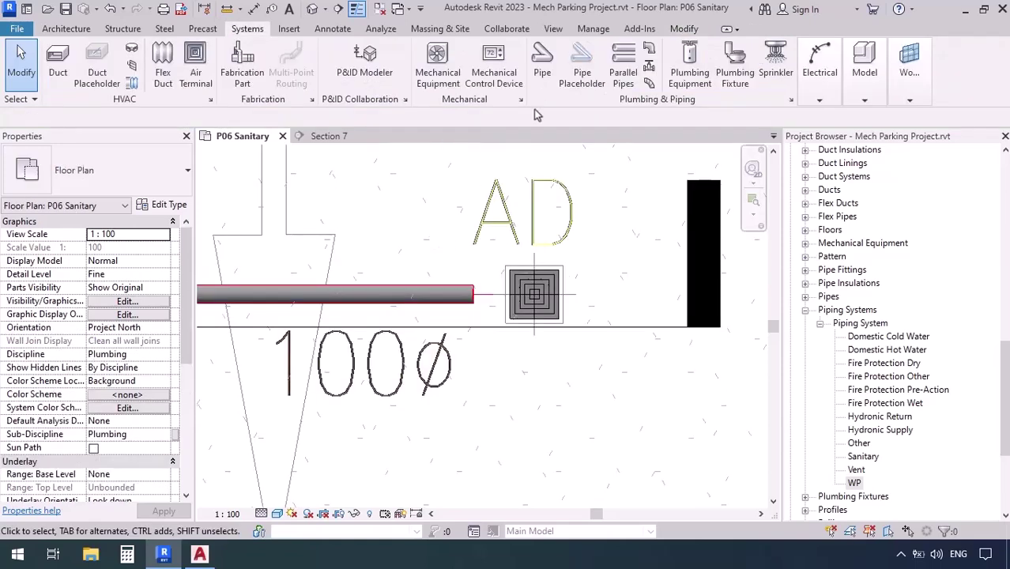
click(553, 29)
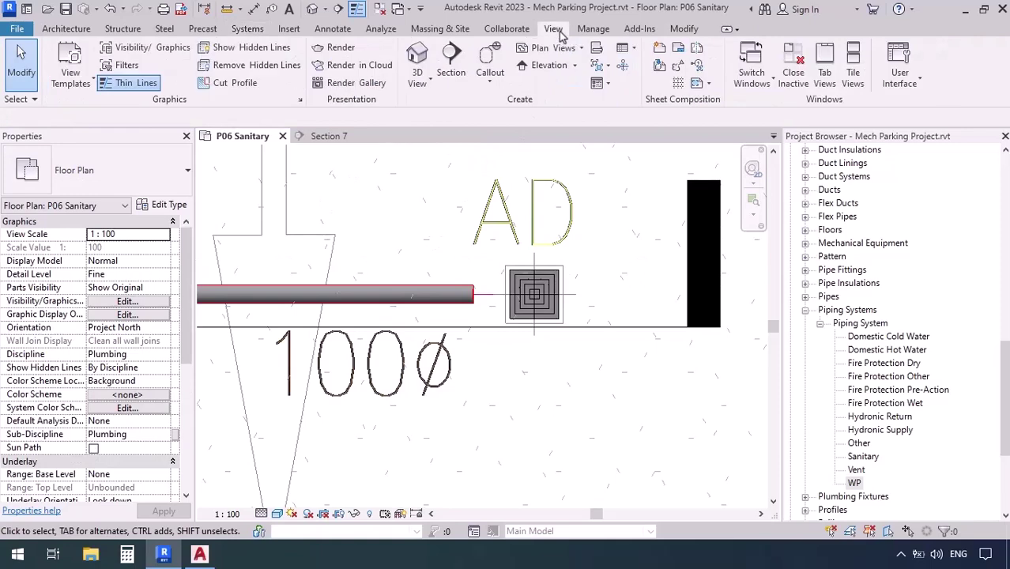
click(853, 71)
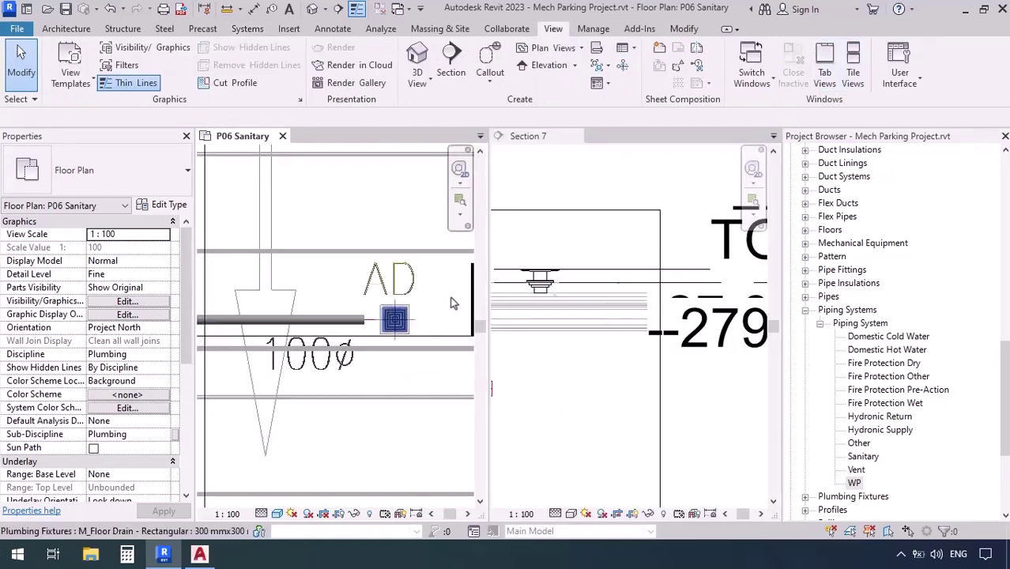
- Shorten the PVC branch pipe by pulling its end back from the floor drain to about 1300 mm long
scroll(637, 309, down, 2)
scroll(553, 324, up, 4)
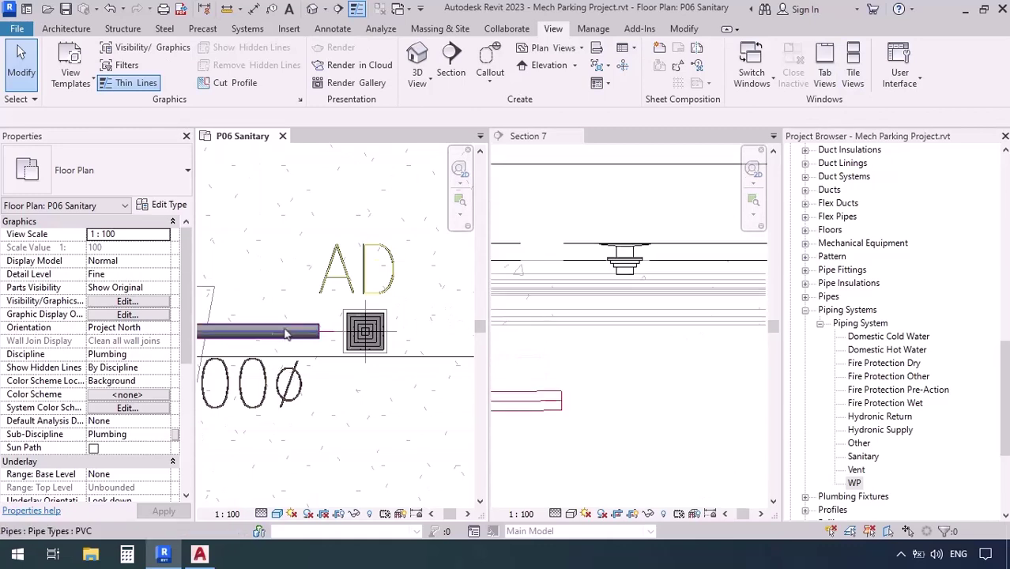
click(308, 332)
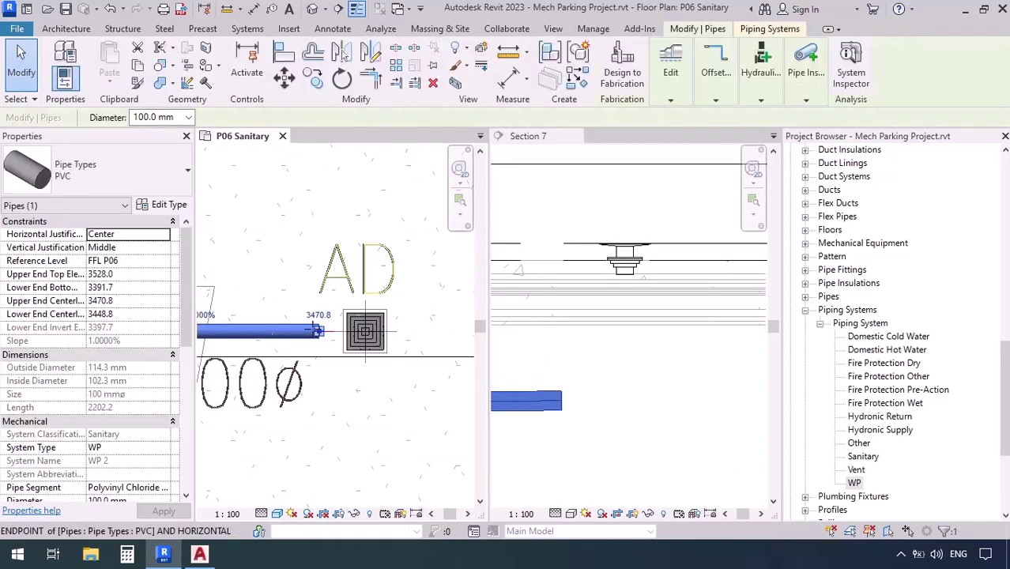
key(Escape)
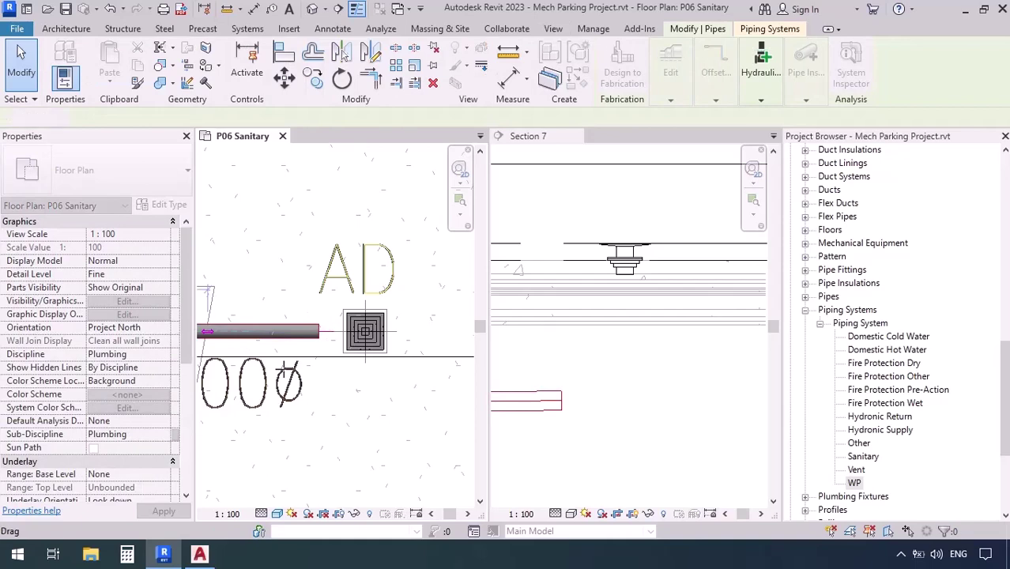
scroll(686, 327, down, 2)
scroll(686, 328, down, 2)
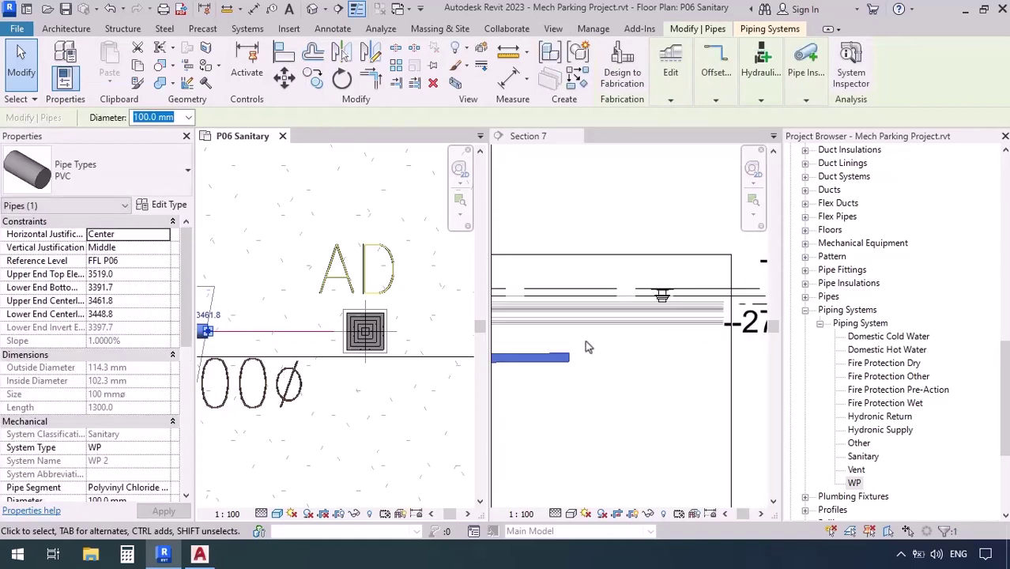
scroll(584, 341, up, 2)
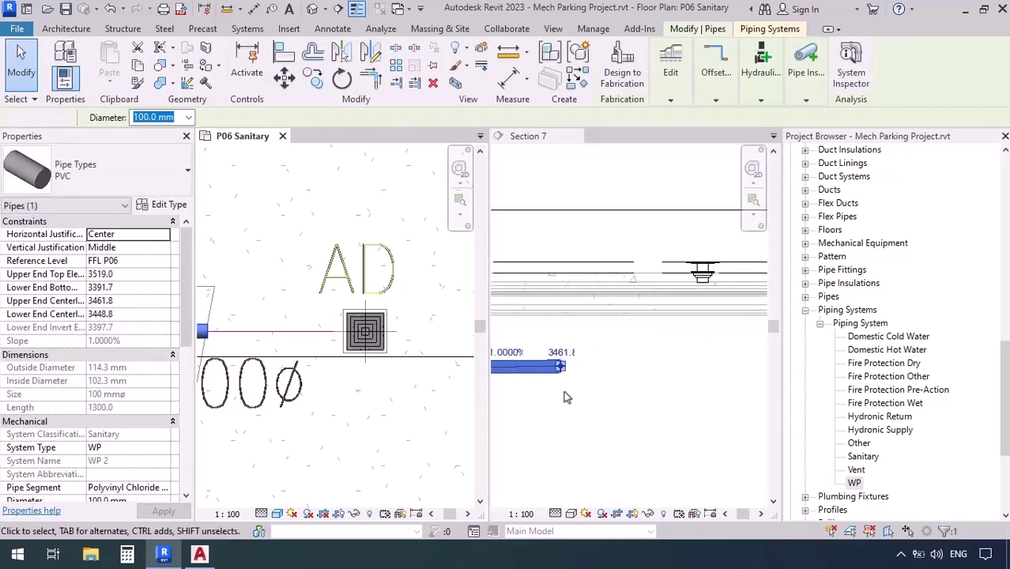
click(503, 394)
click(563, 370)
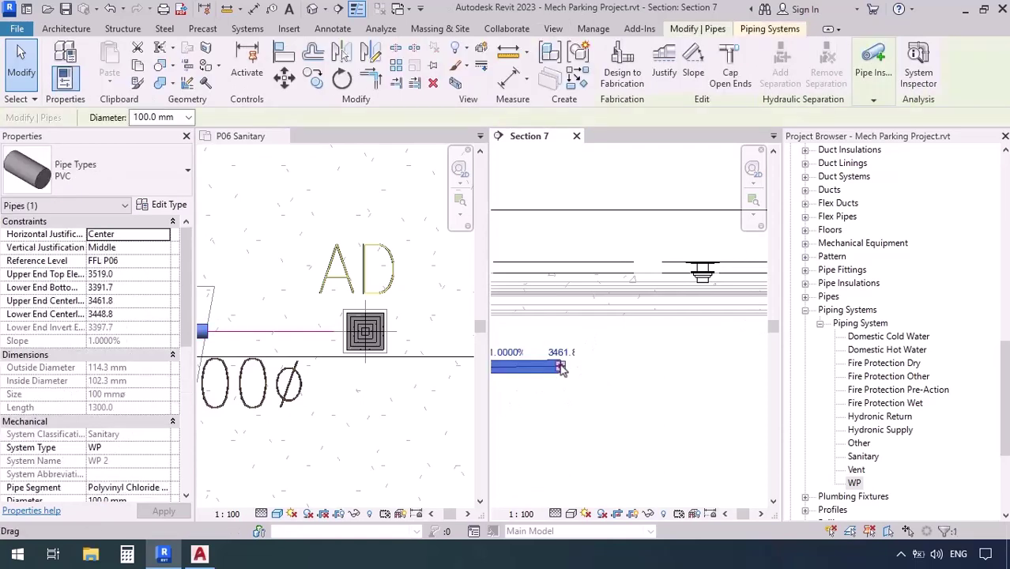
right_click(561, 368)
click(606, 188)
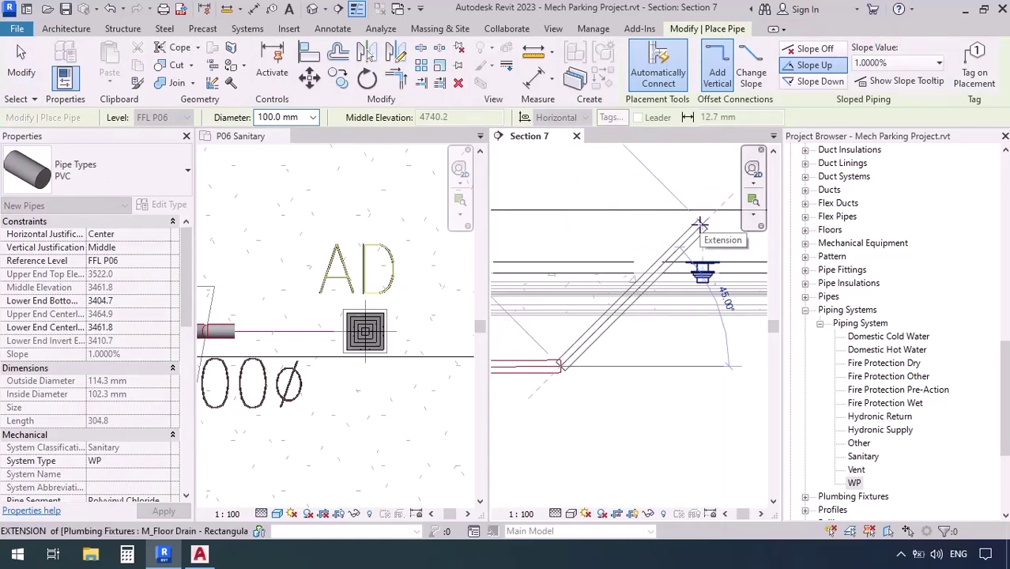
key(Escape)
key(Escape)
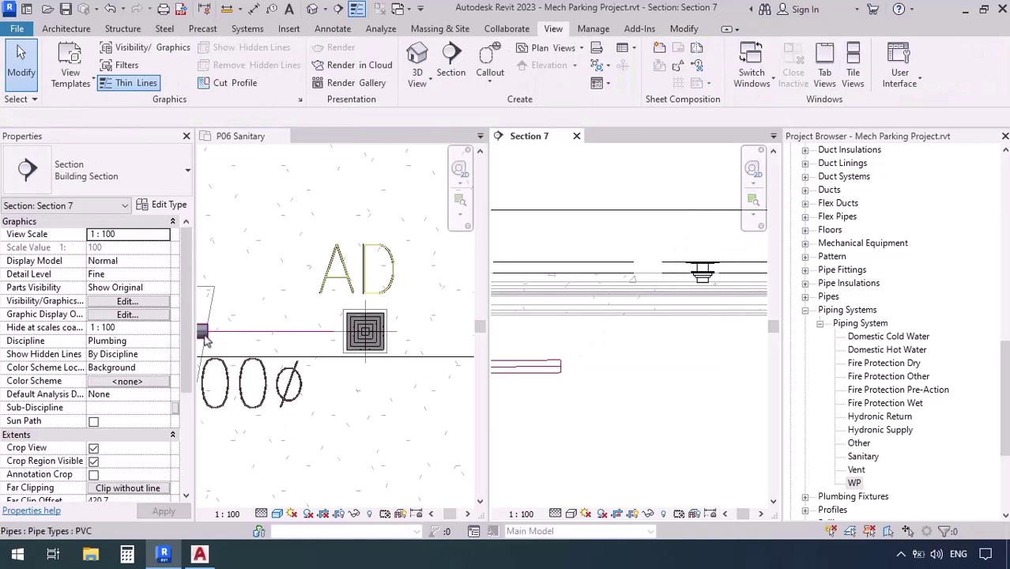
- Extend the PVC branch pipe's end towards the floor drain in the P06 Sanitary plan to about 2410 mm long
click(204, 335)
click(205, 332)
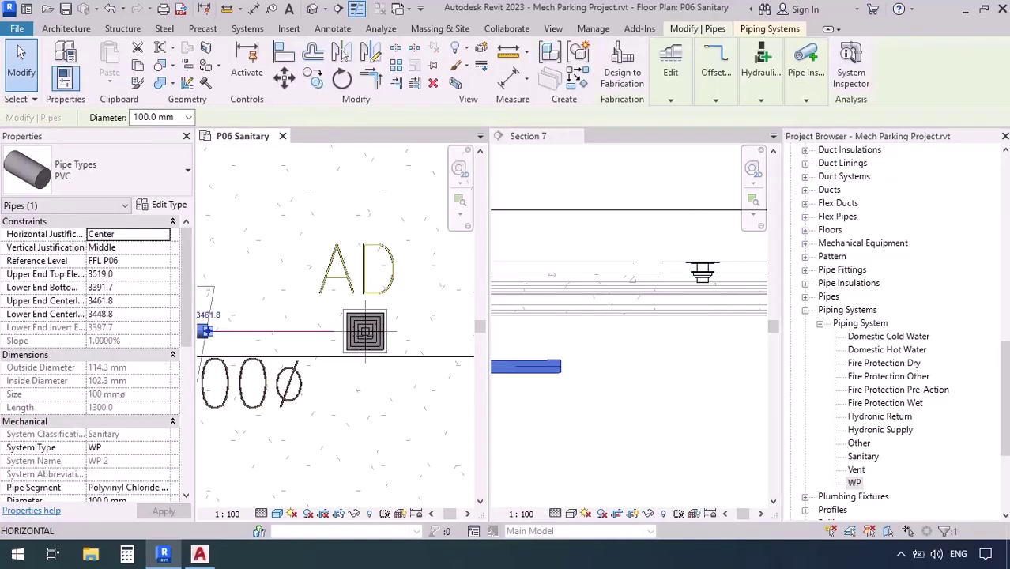
key(Escape)
scroll(351, 335, up, 6)
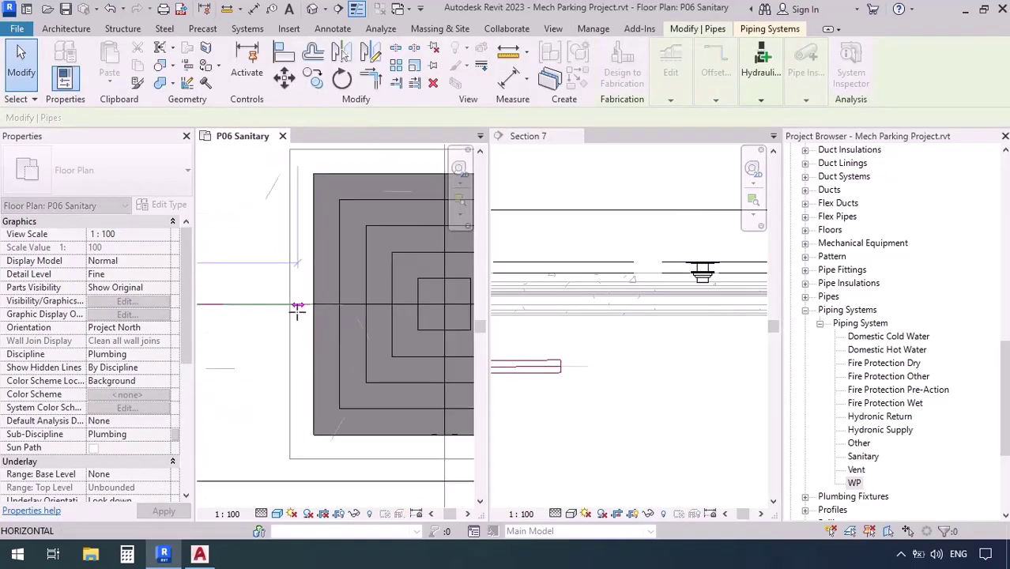
drag(298, 312, 297, 311)
click(275, 367)
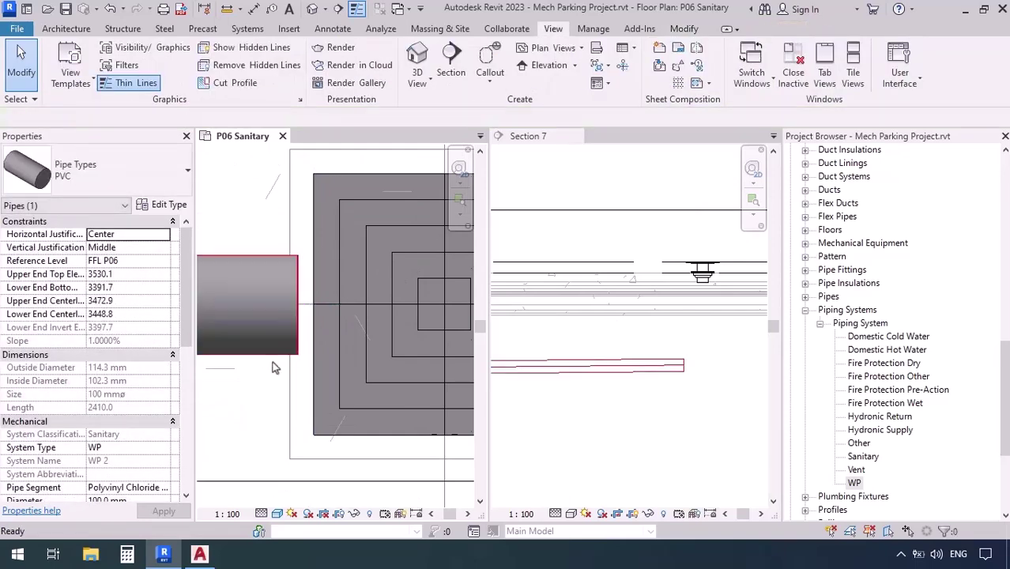
- Try to draw an angled pipe with a vertical riser from the branch pipe's end towards the floor drain in Section 7
click(670, 369)
click(683, 368)
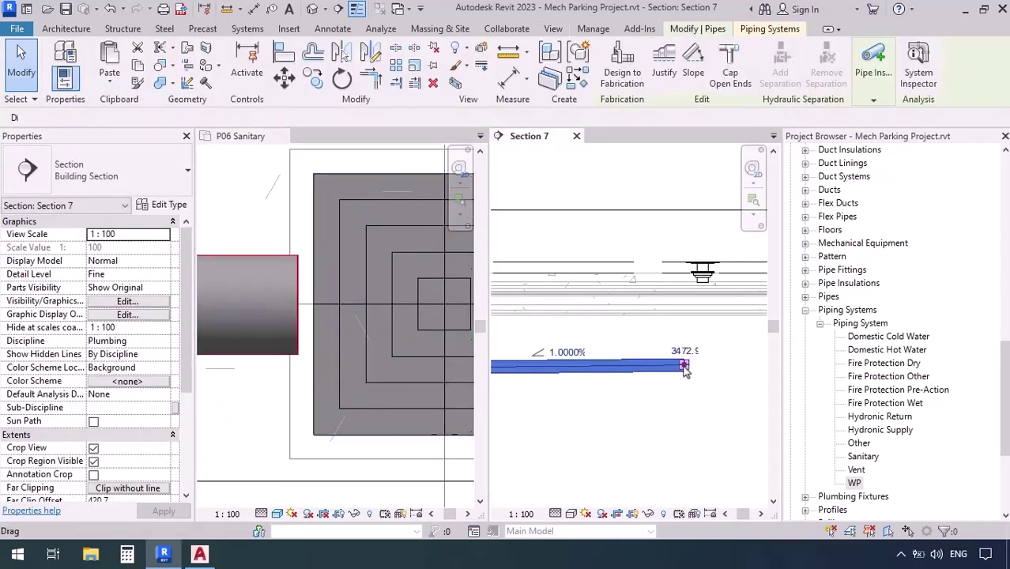
right_click(685, 371)
click(728, 188)
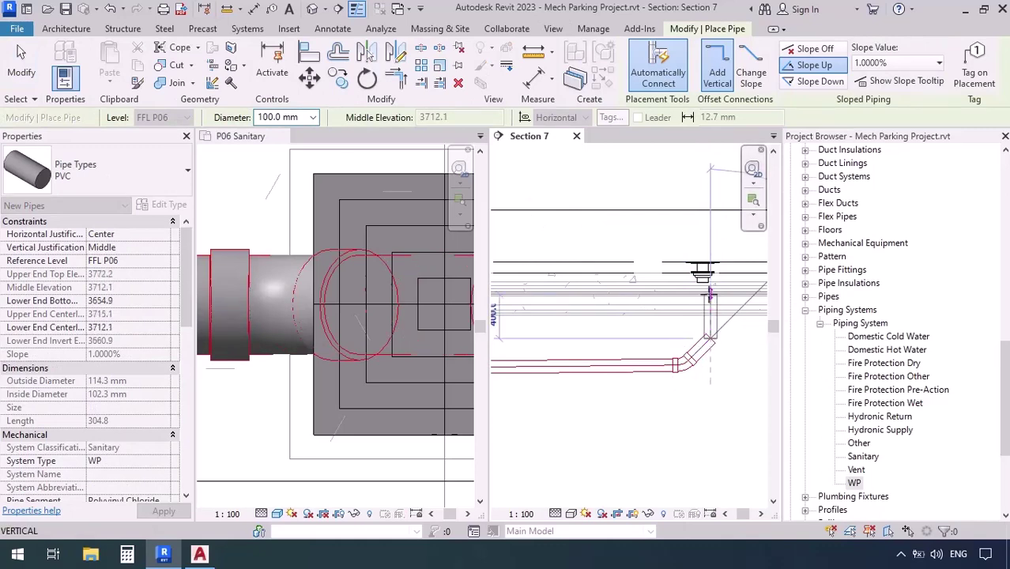
key(Escape)
key(Escape)
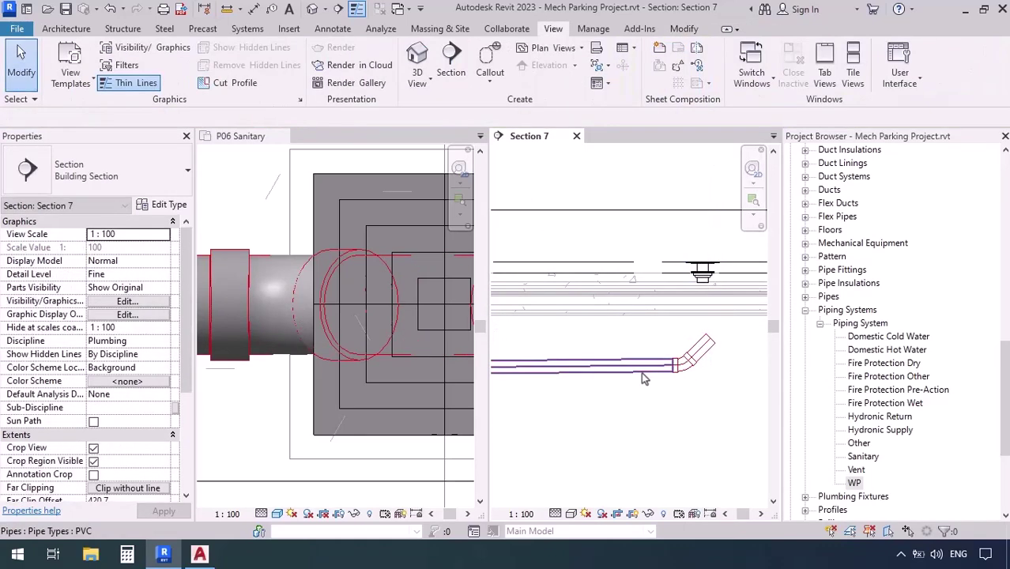
key(ctrl+z)
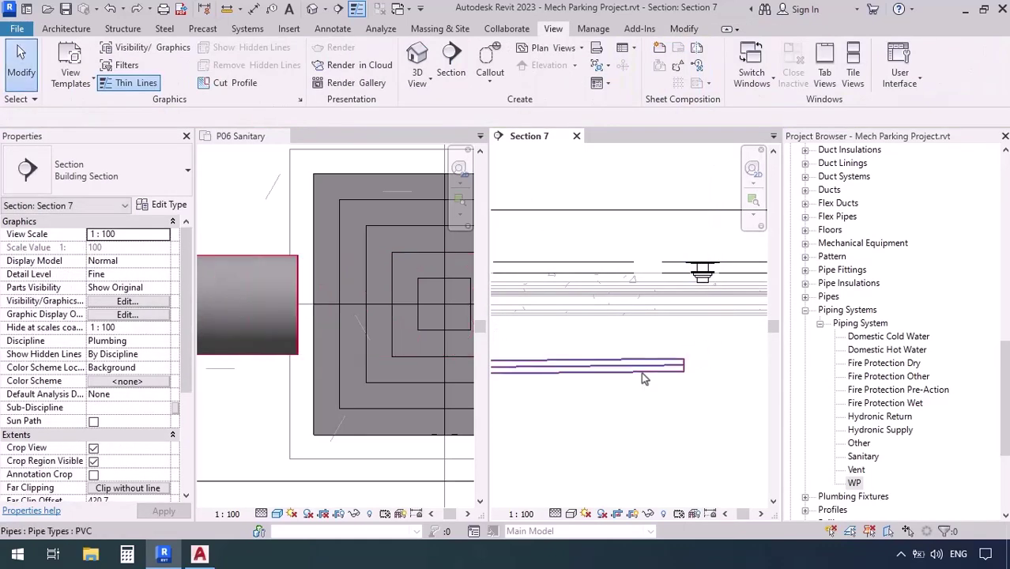
- Pull the PVC branch pipe's end back from the floor drain in the P06 Sanitary plan to about 2300 mm long
scroll(641, 378, down, 3)
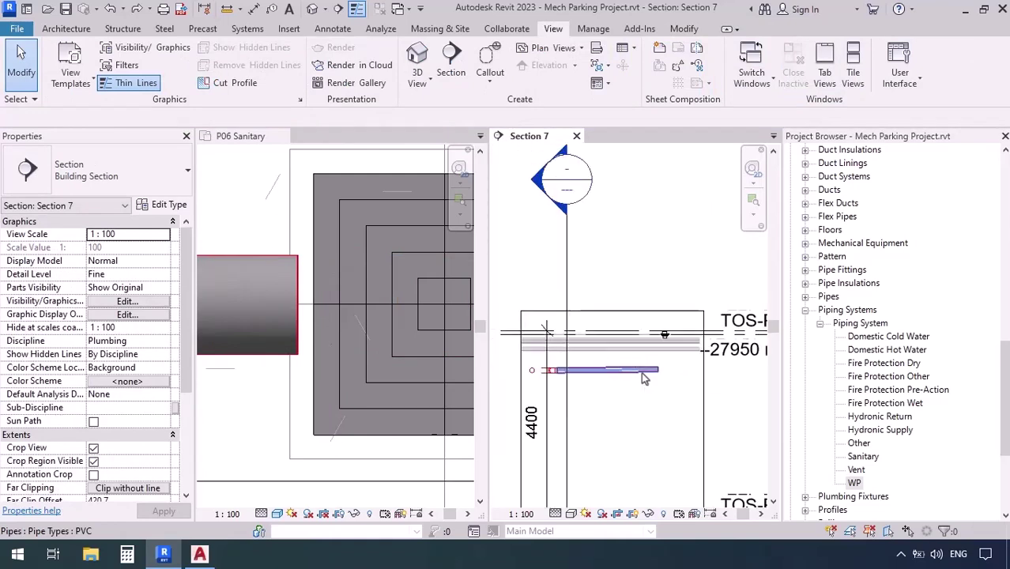
scroll(340, 277, down, 5)
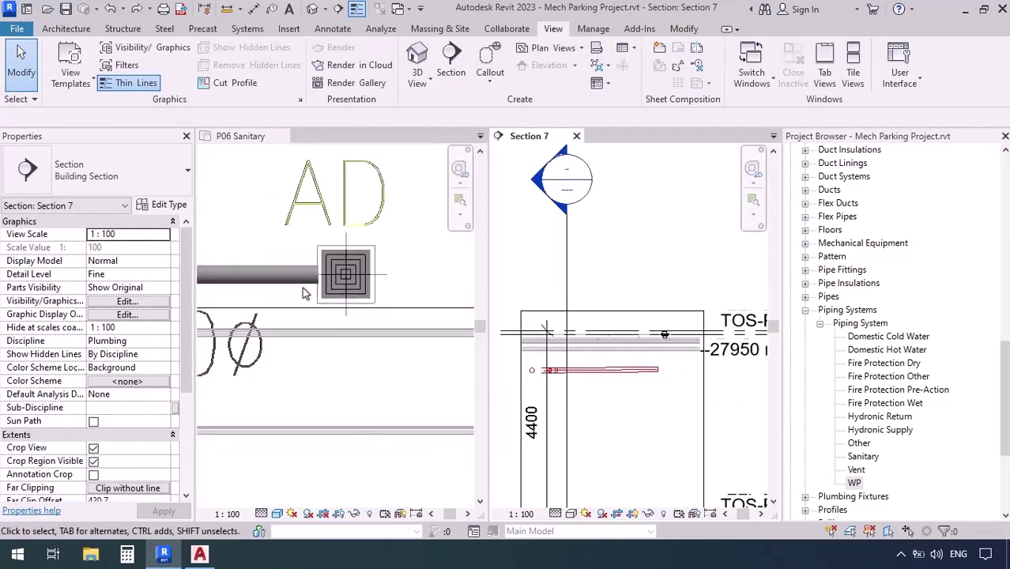
scroll(306, 294, up, 2)
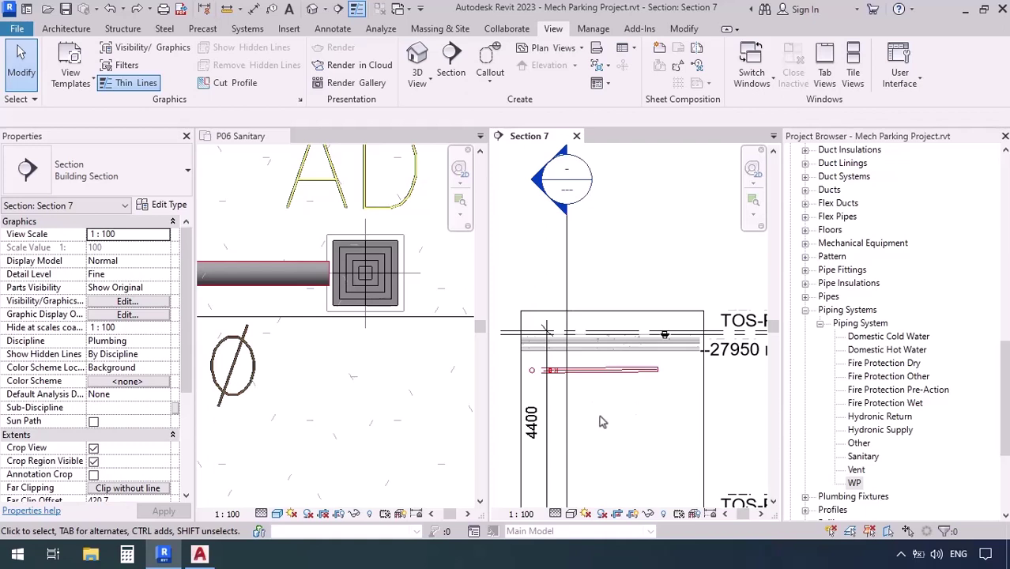
scroll(278, 298, down, 3)
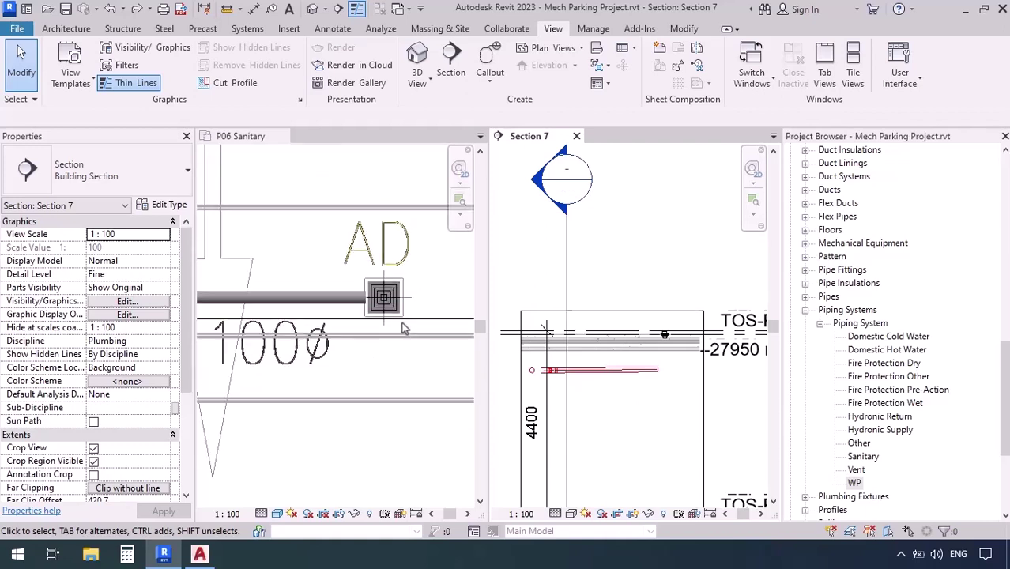
click(341, 294)
click(355, 301)
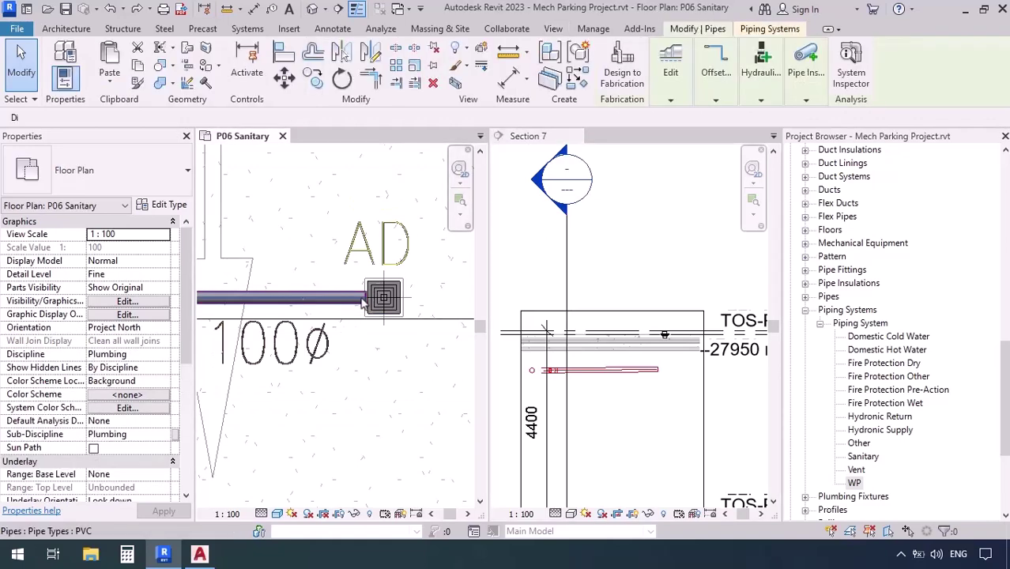
drag(228, 298, 354, 298)
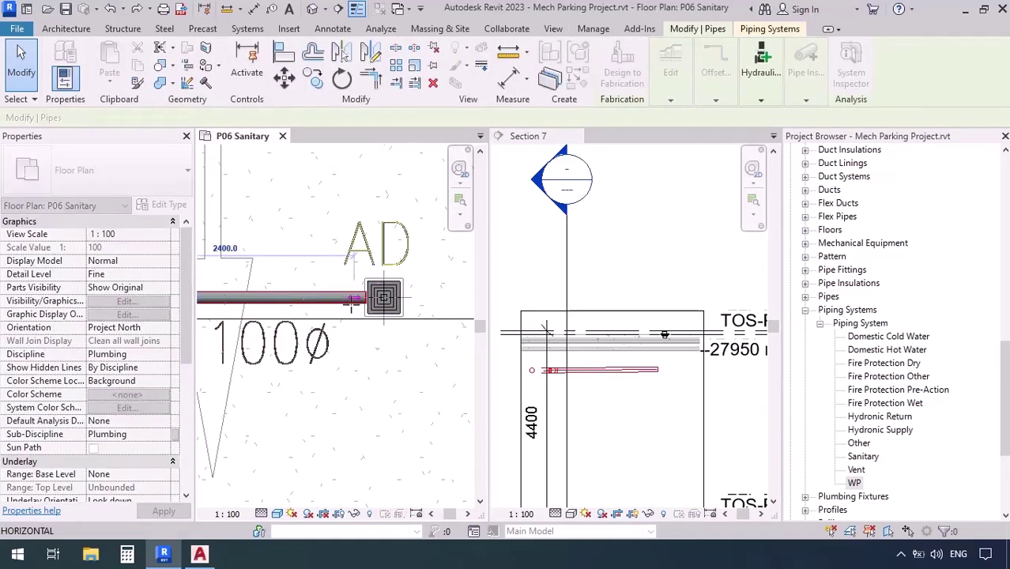
click(669, 368)
- Switch the tiled views back to tabs and set Section 7's visual style to Shaded
scroll(646, 398, up, 2)
key(Escape)
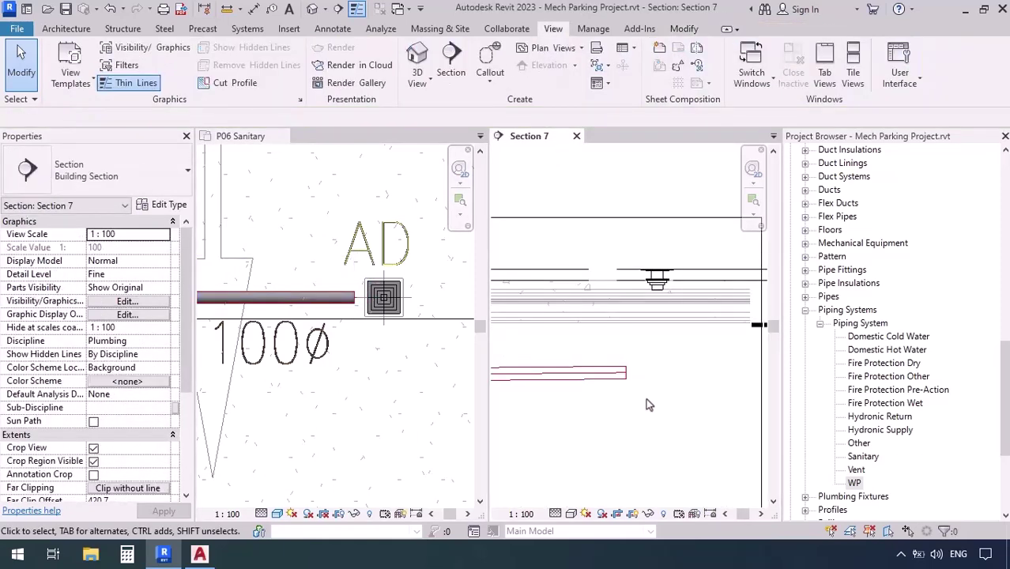
scroll(628, 387, up, 4)
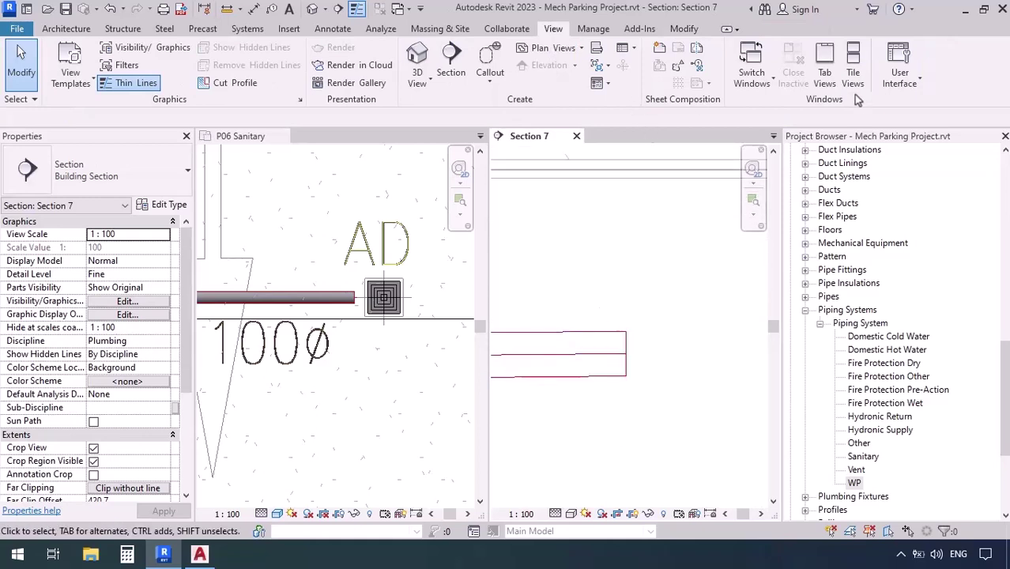
click(824, 71)
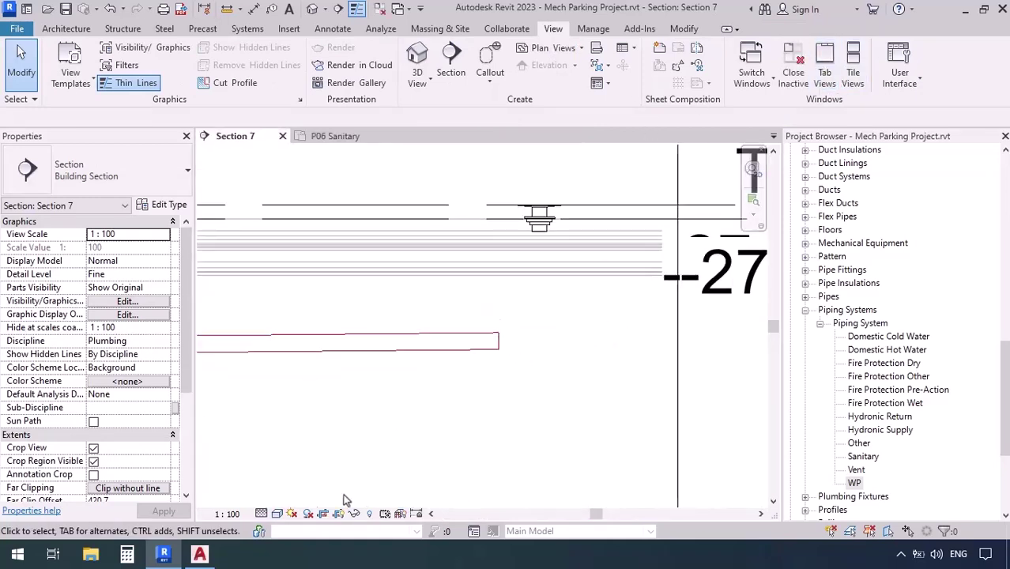
click(276, 514)
click(279, 469)
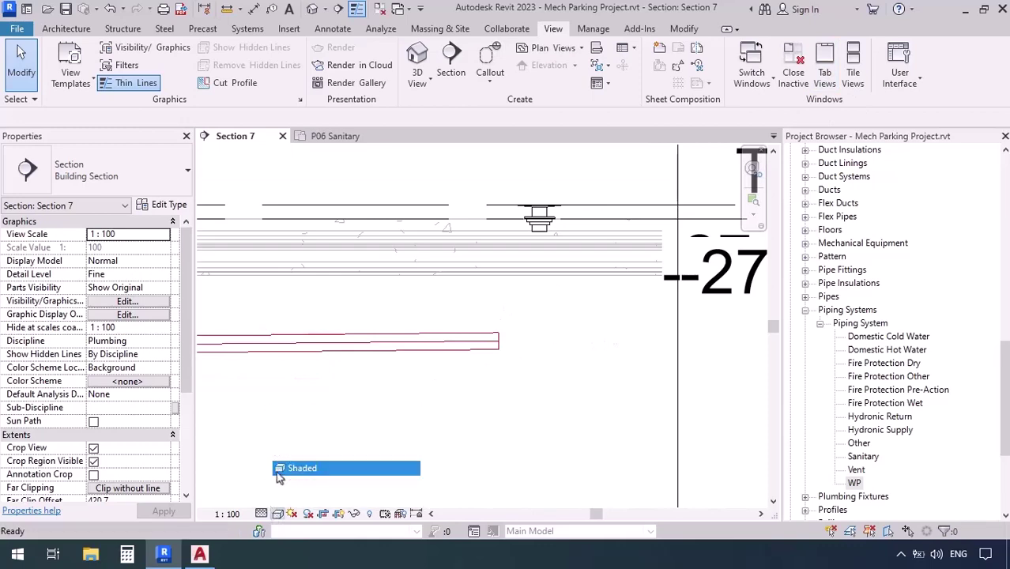
- Try to reposition the PVC branch pipe's end in Section 7 with a horizontal snap off its original slope line
scroll(541, 357, up, 3)
click(302, 407)
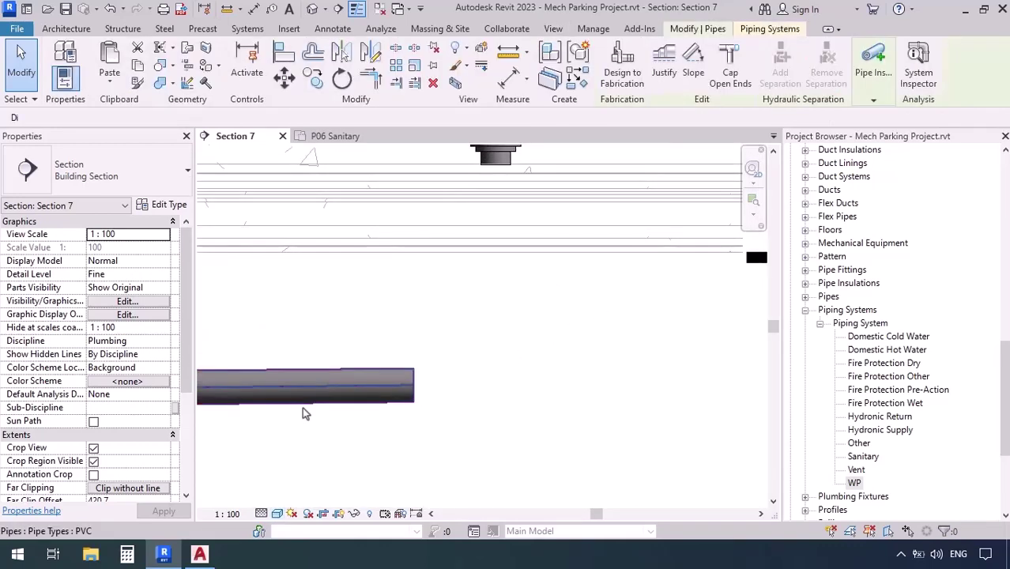
drag(412, 387, 416, 389)
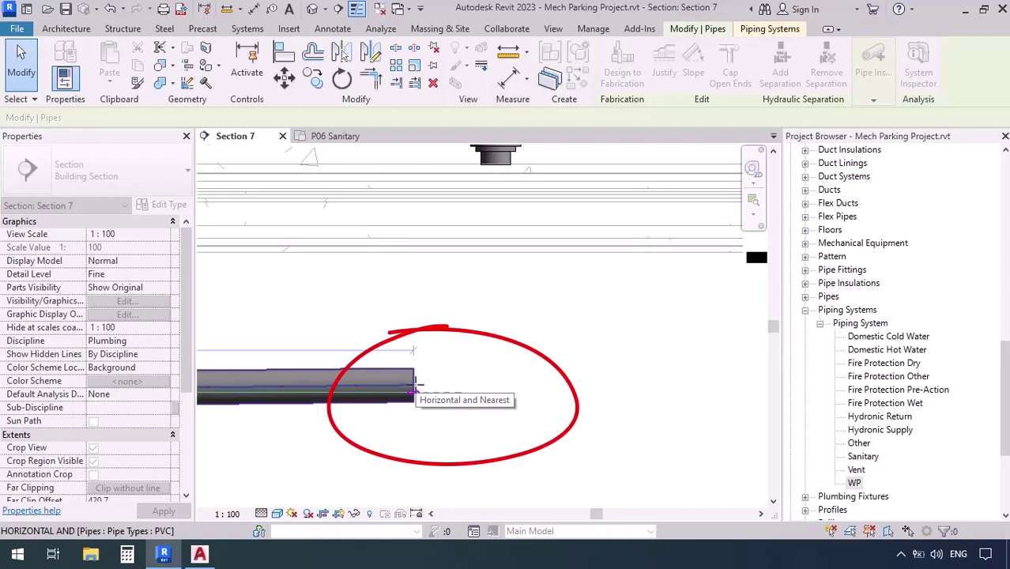
drag(415, 388, 416, 387)
scroll(505, 374, down, 3)
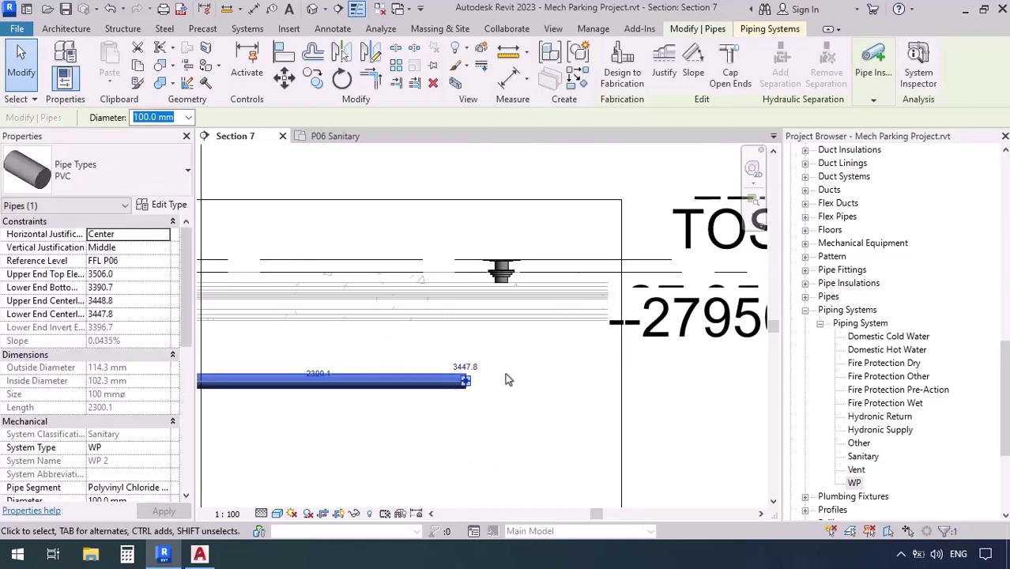
scroll(505, 373, up, 3)
click(462, 381)
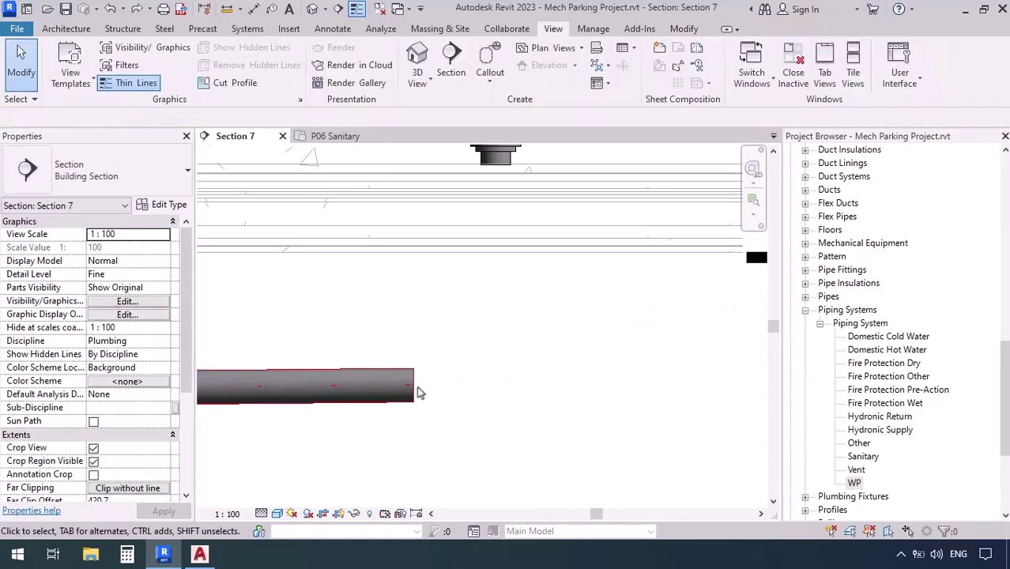
- Extend the PVC branch pipe's end along its original 1.0000% slope line in Section 7 to about 2545 mm long
click(418, 392)
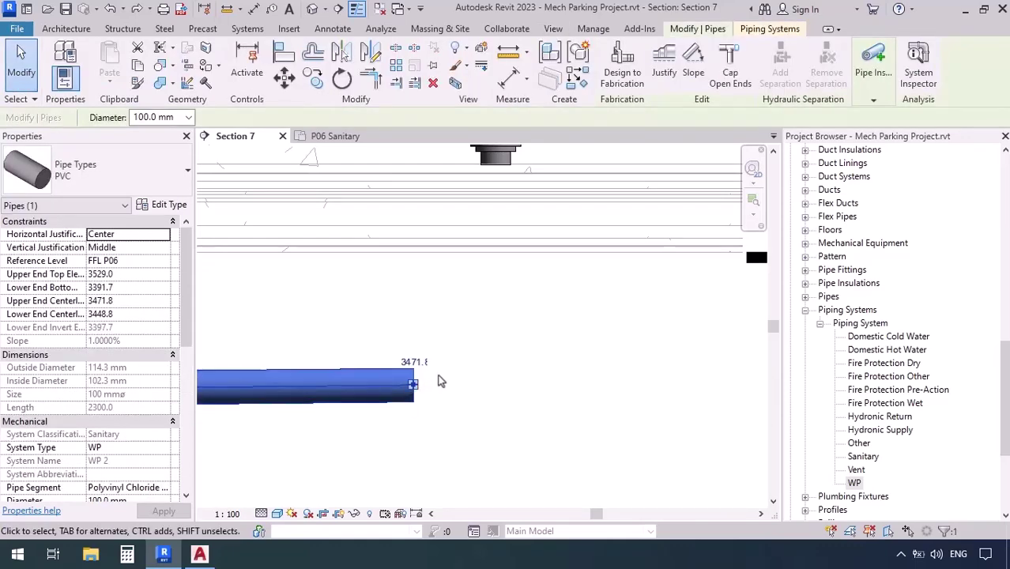
scroll(440, 382, up, 5)
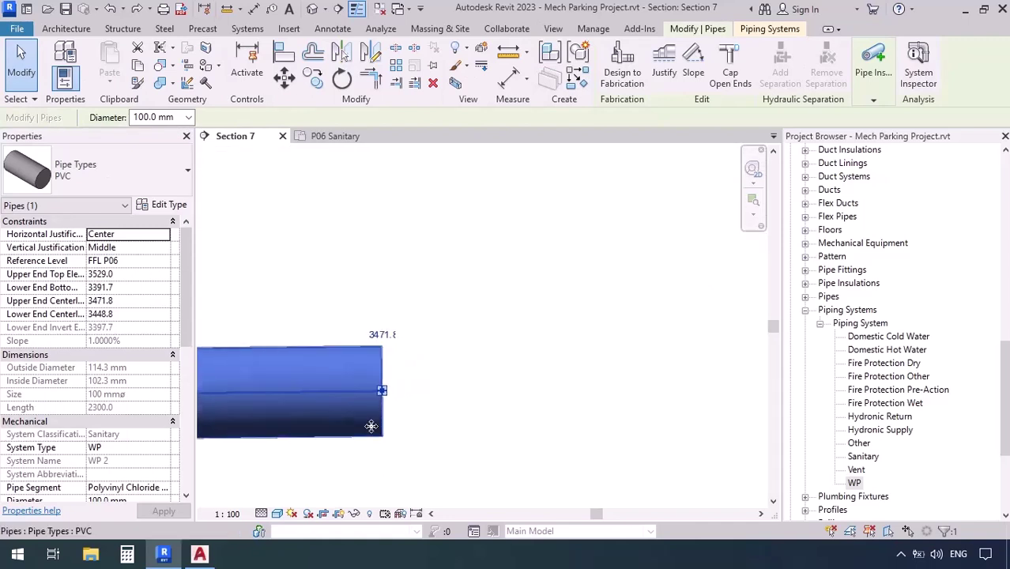
scroll(371, 426, up, 1)
drag(398, 345, 504, 334)
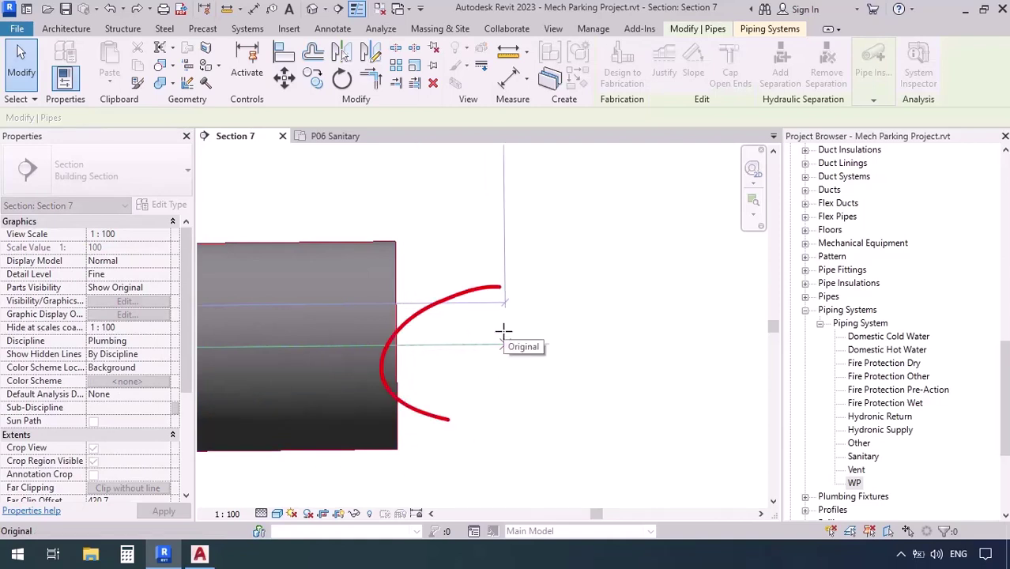
drag(503, 332, 631, 333)
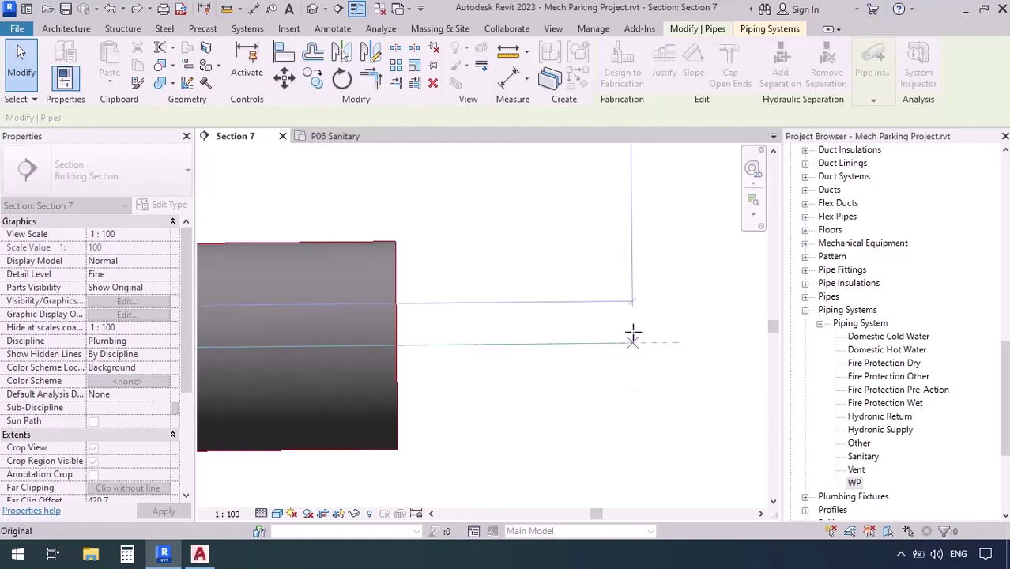
drag(632, 335, 630, 333)
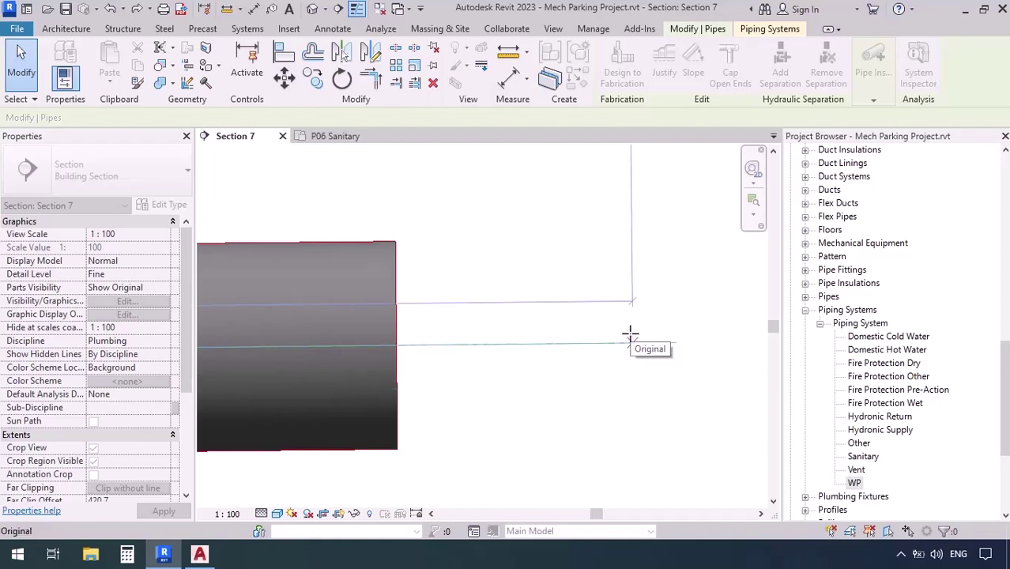
drag(630, 333, 632, 335)
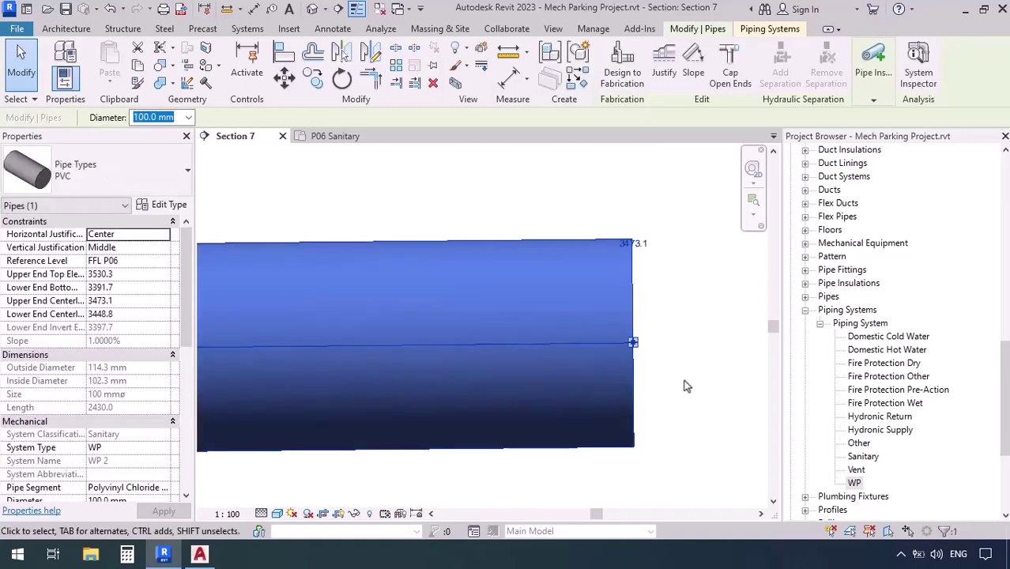
middle_drag(648, 391, 385, 393)
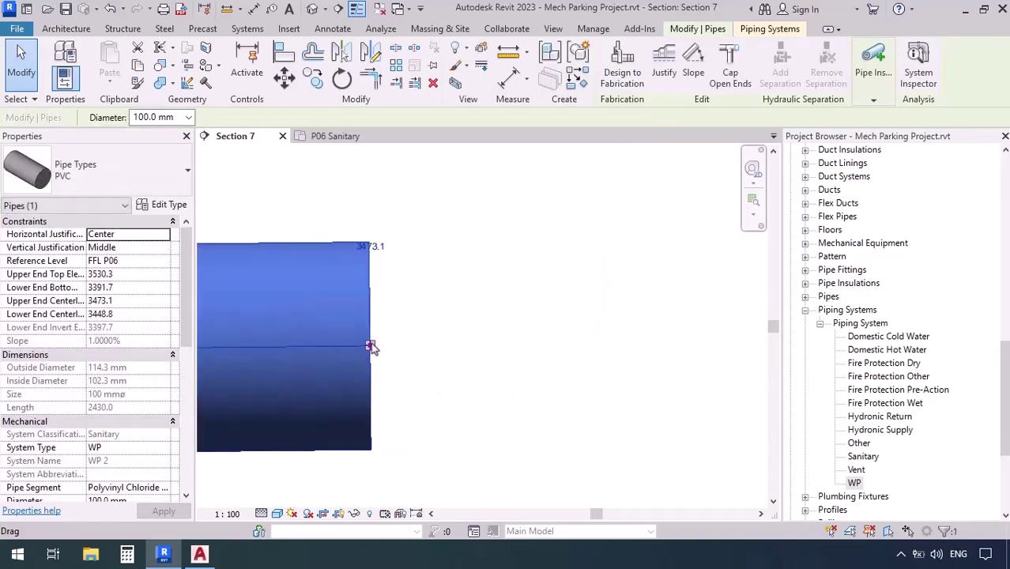
drag(370, 346, 579, 324)
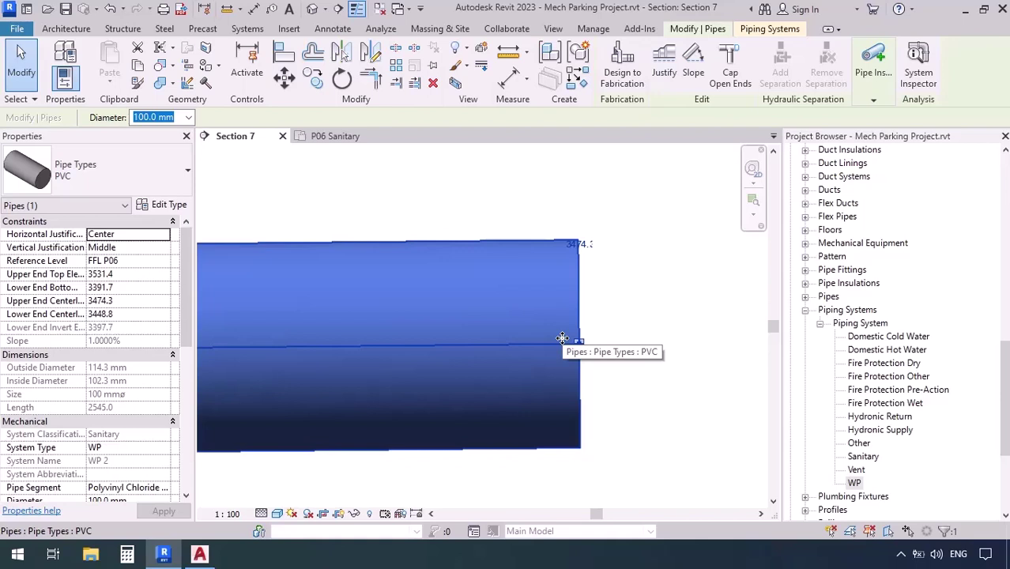
scroll(345, 344, down, 5)
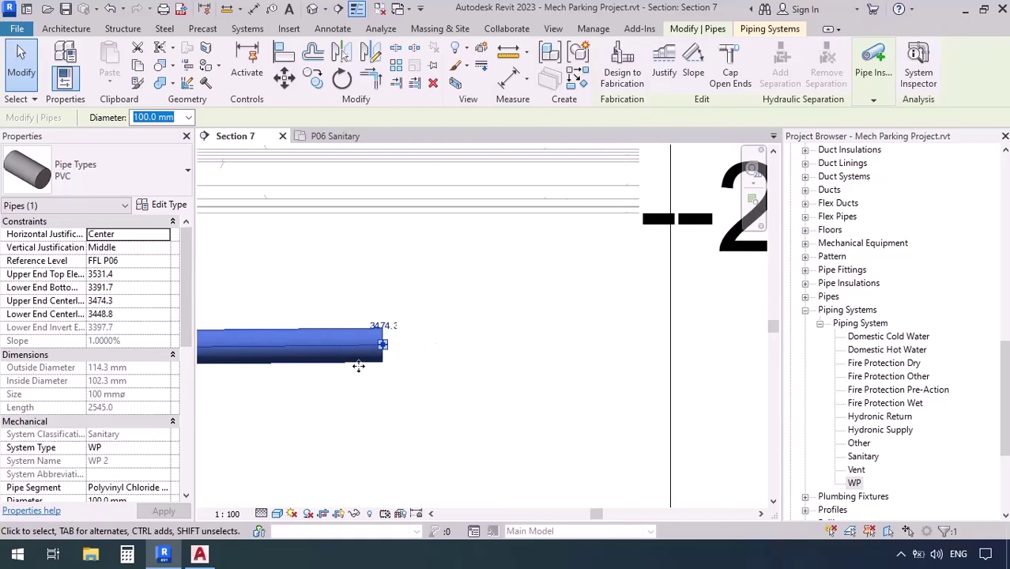
- Draw a further pipe run of about 500 mm from the PVC branch pipe's open end along its slope in Section 7
scroll(382, 348, up, 4)
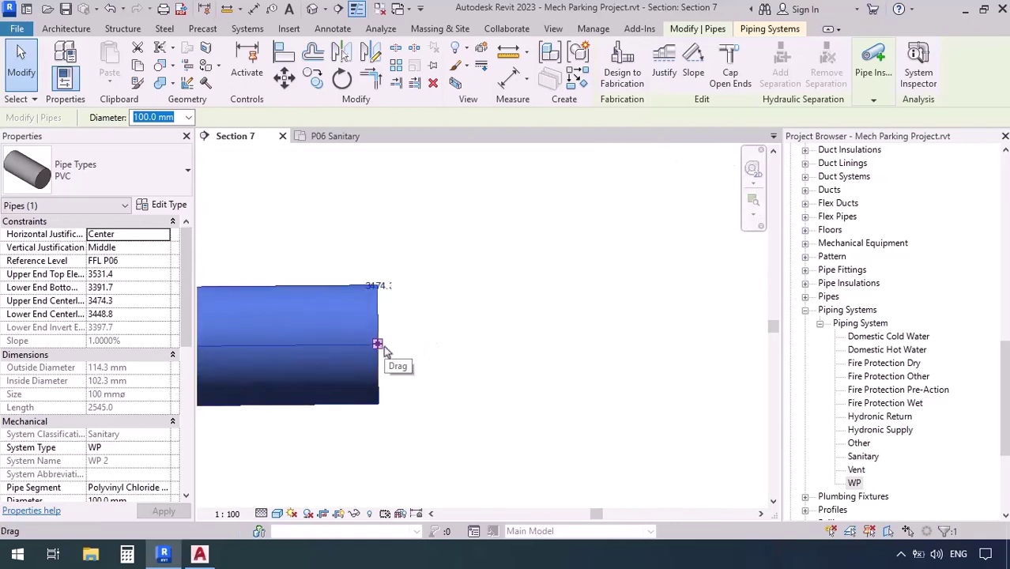
right_click(378, 346)
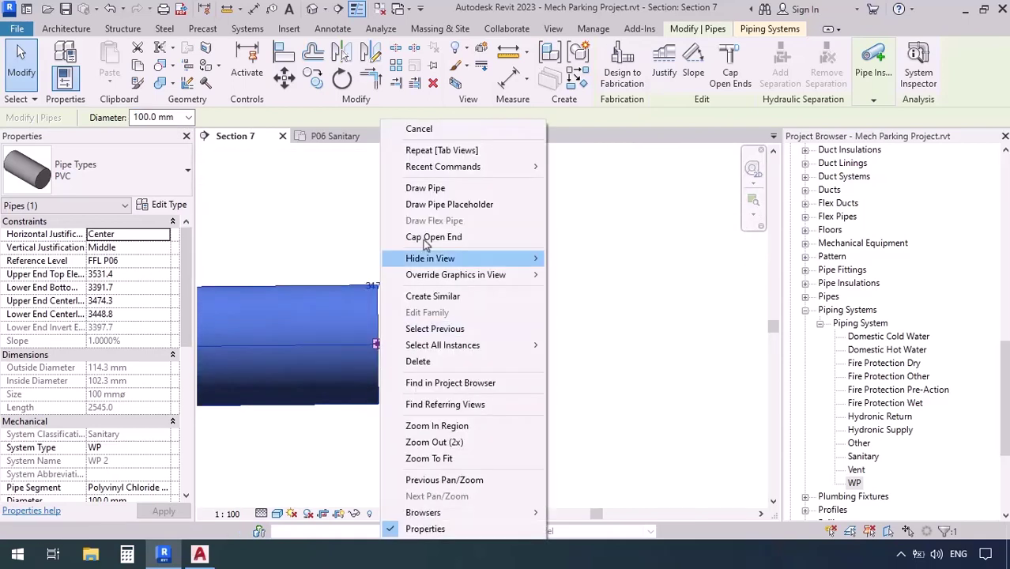
click(432, 189)
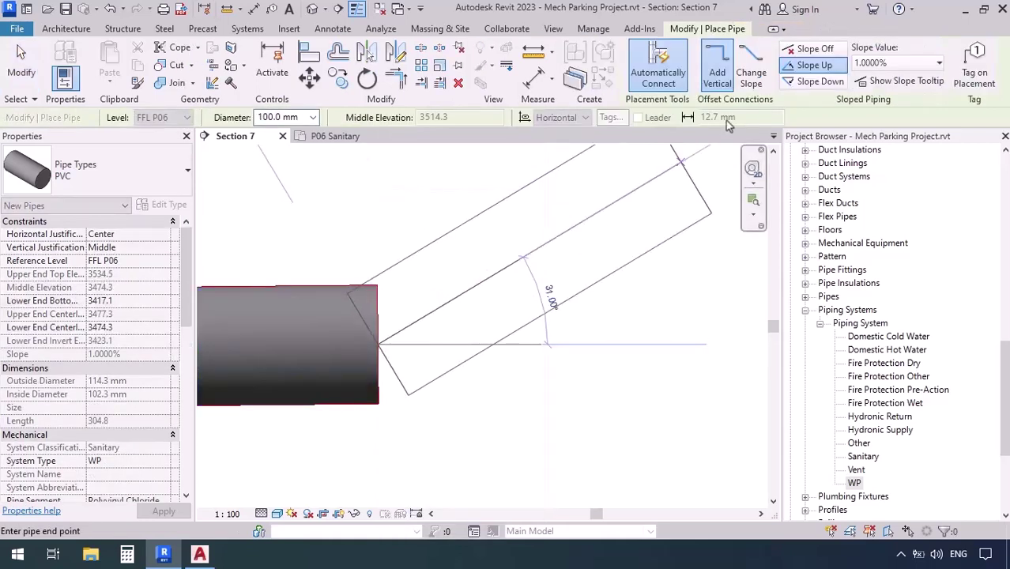
scroll(257, 305, down, 3)
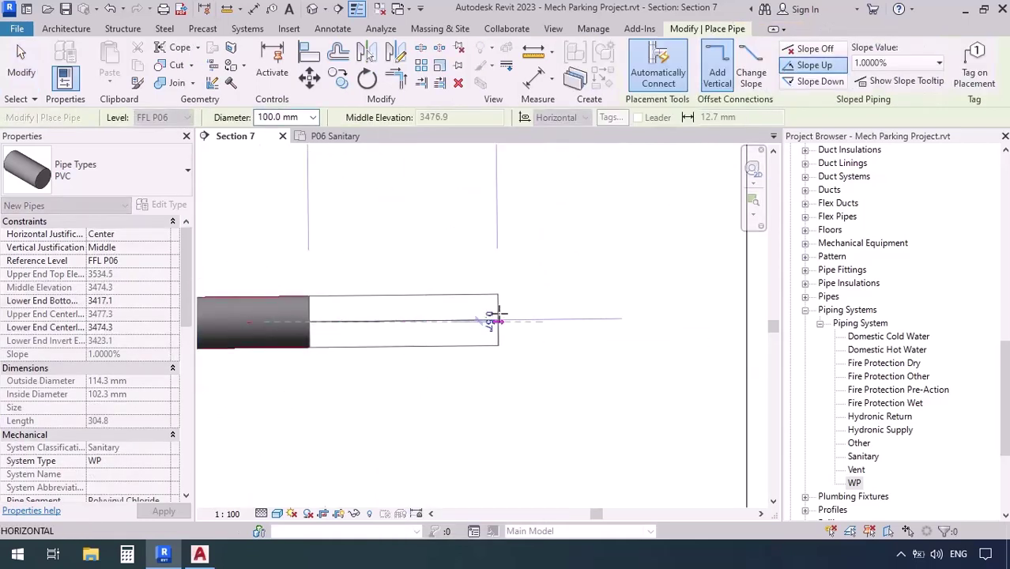
scroll(491, 320, down, 2)
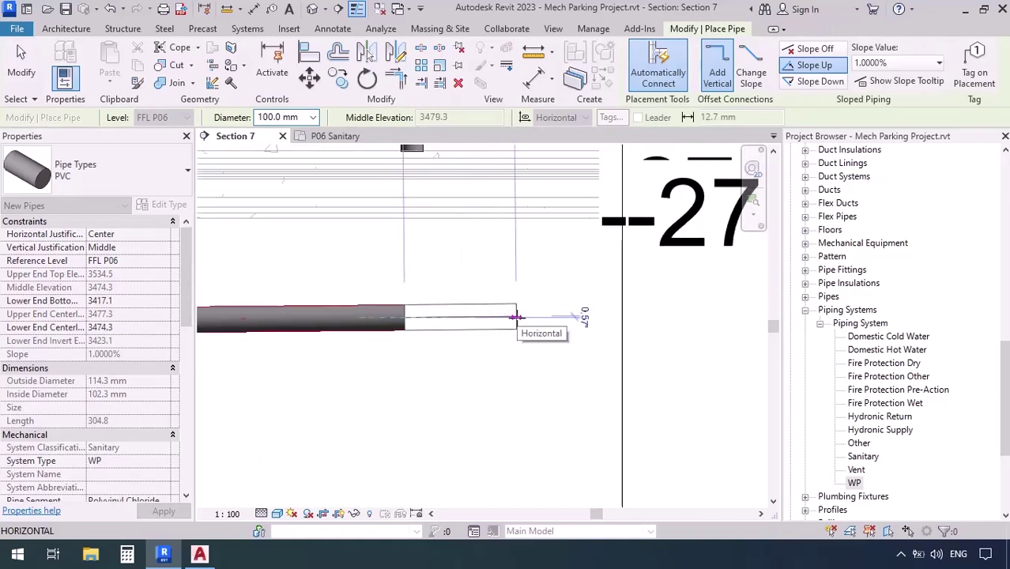
click(516, 318)
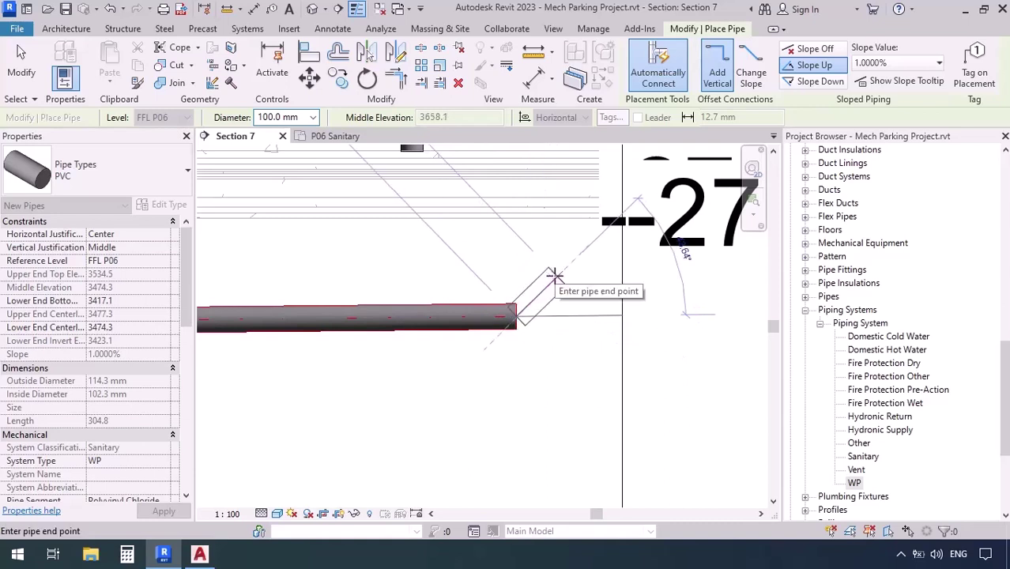
scroll(554, 275, up, 5)
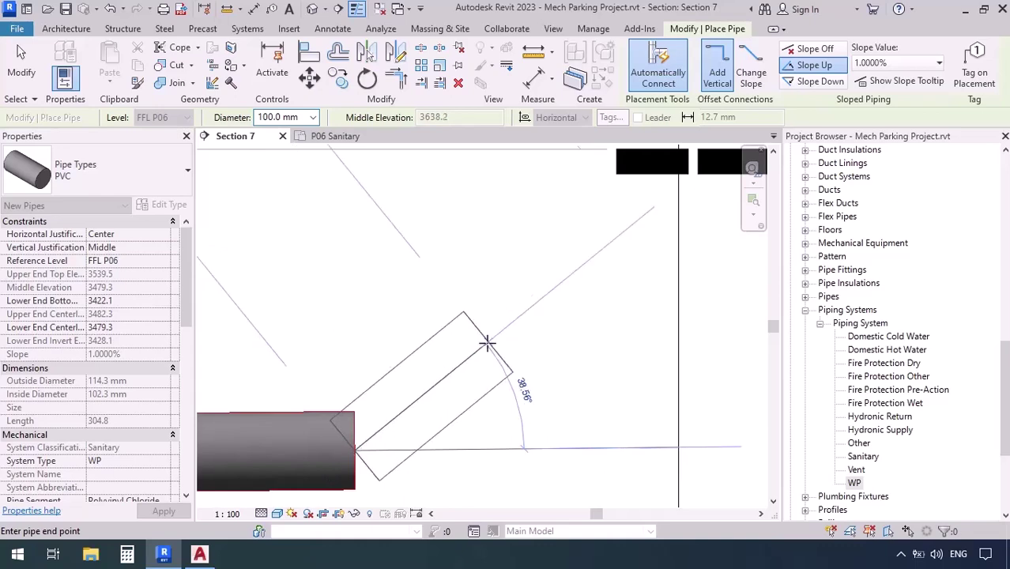
key(Escape)
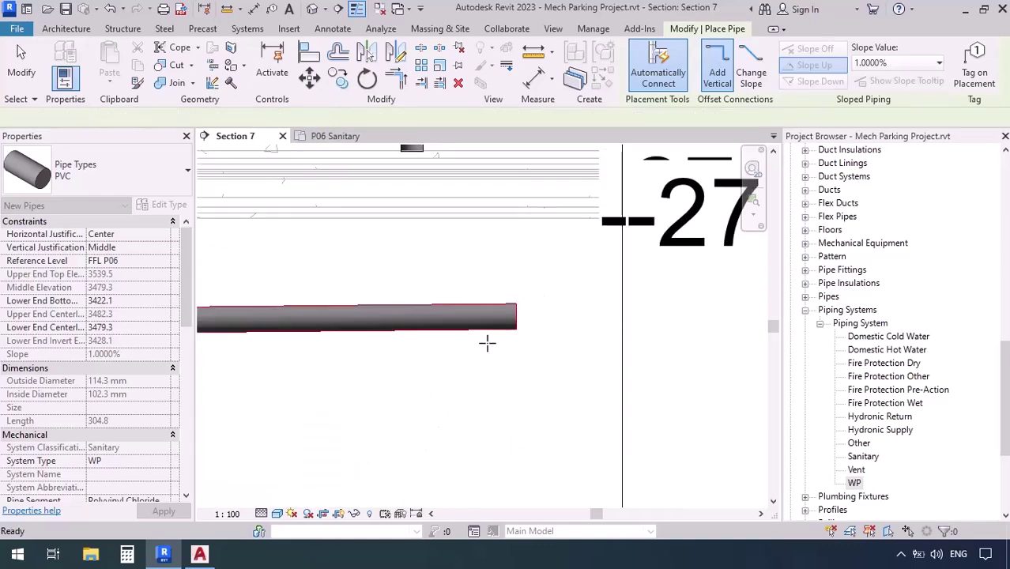
key(Escape)
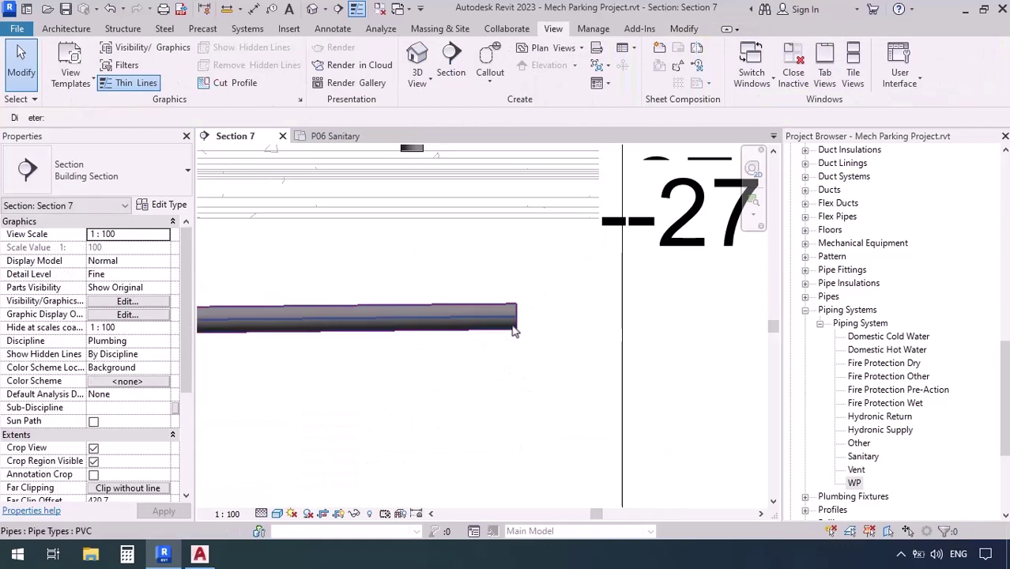
click(514, 330)
right_click(520, 319)
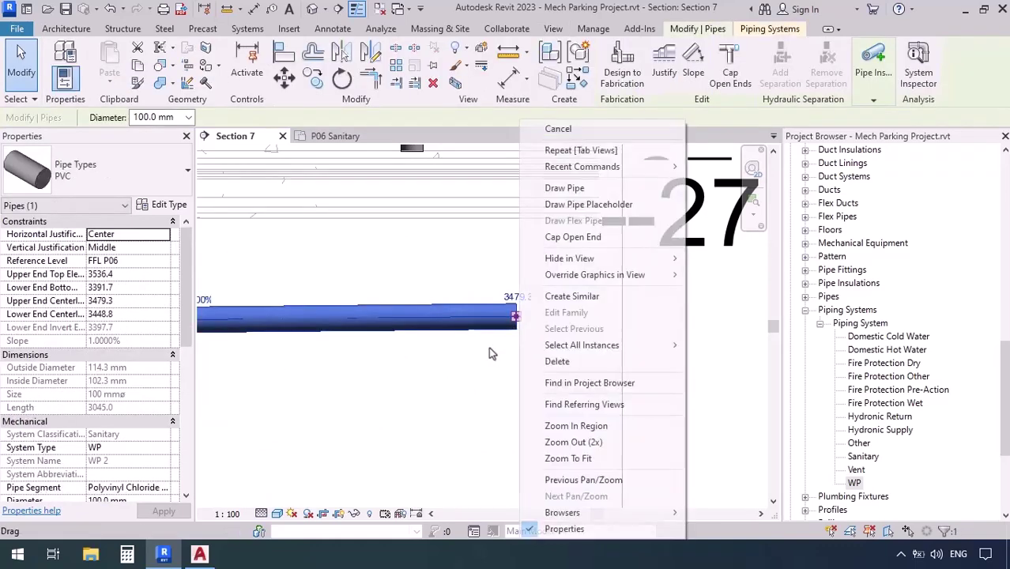
key(Escape)
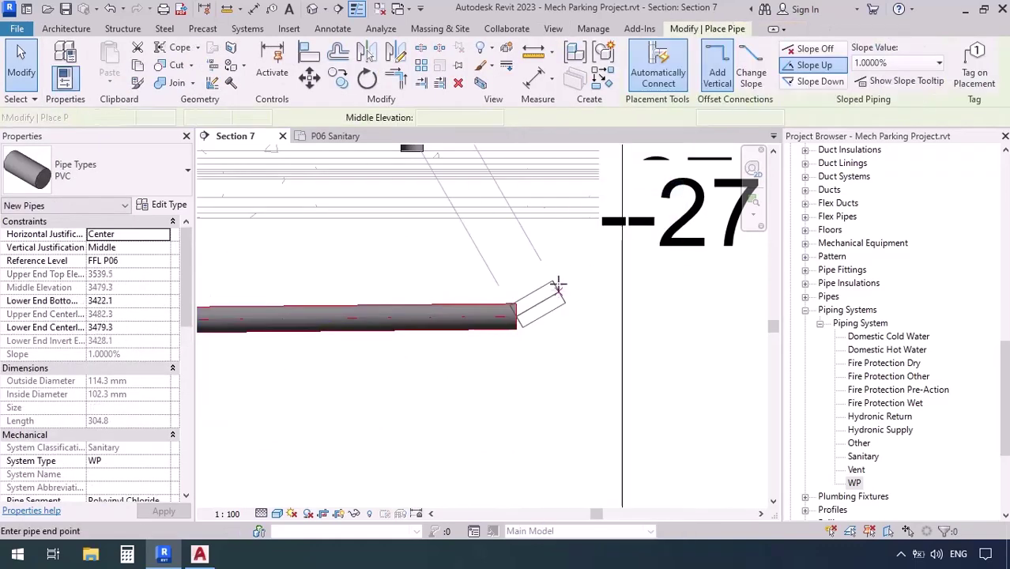
middle_drag(558, 274, 467, 330)
scroll(467, 330, up, 3)
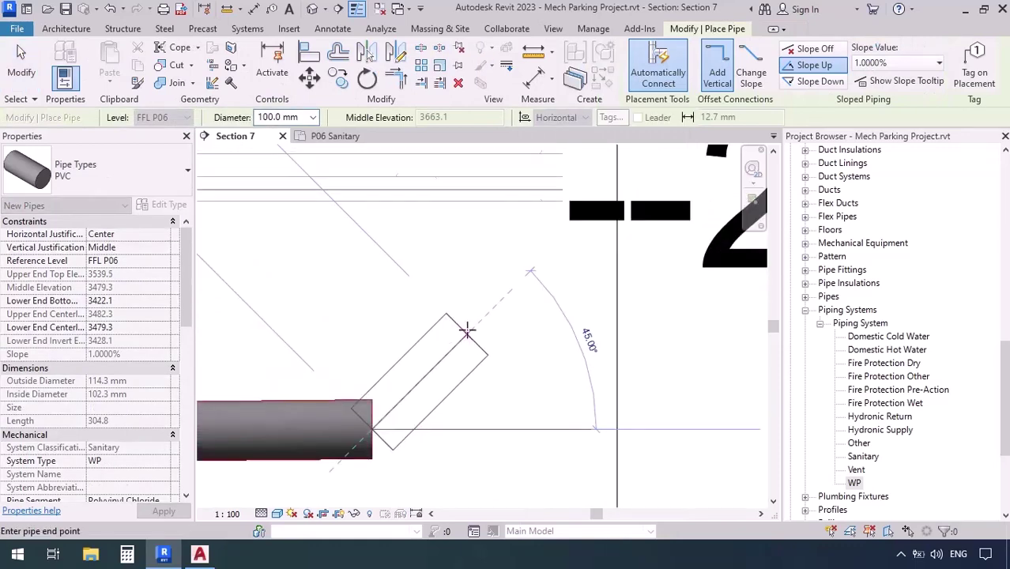
key(Escape)
scroll(467, 330, down, 3)
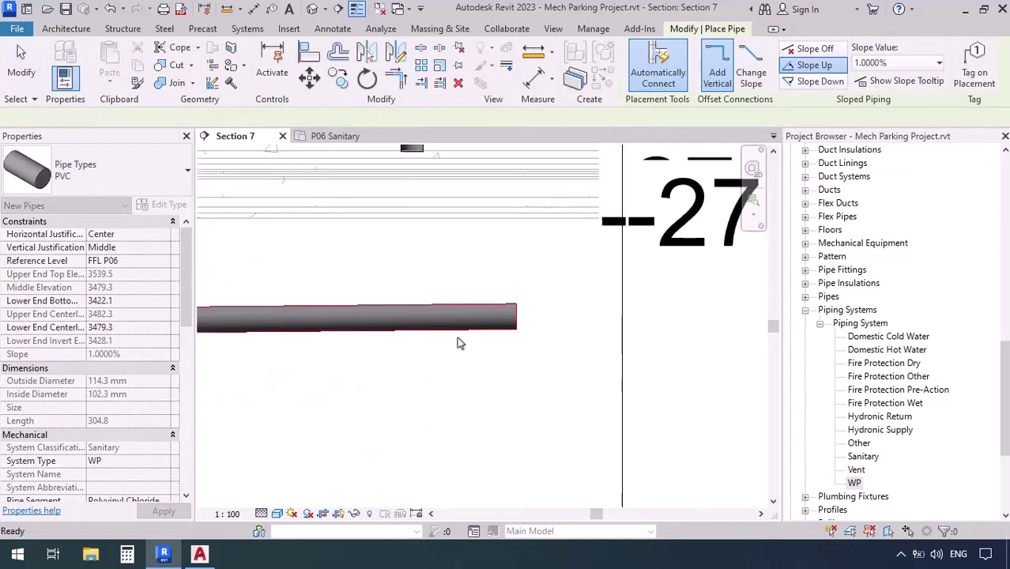
key(Escape)
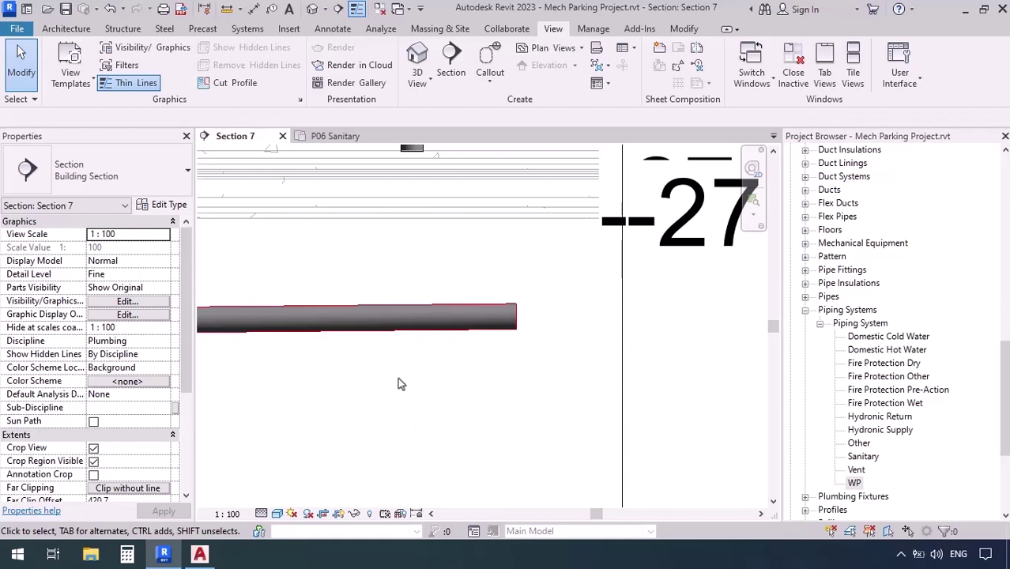
- Split the PVC branch pipe short of the floor drain in Section 7 and delete the cut-off end piece with its coupling
middle_drag(400, 380, 442, 404)
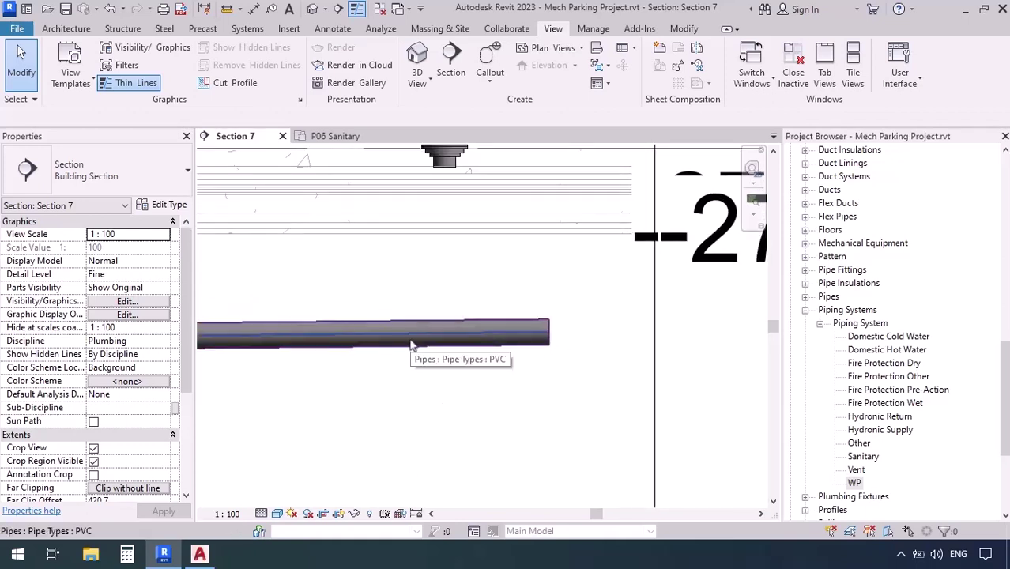
click(684, 29)
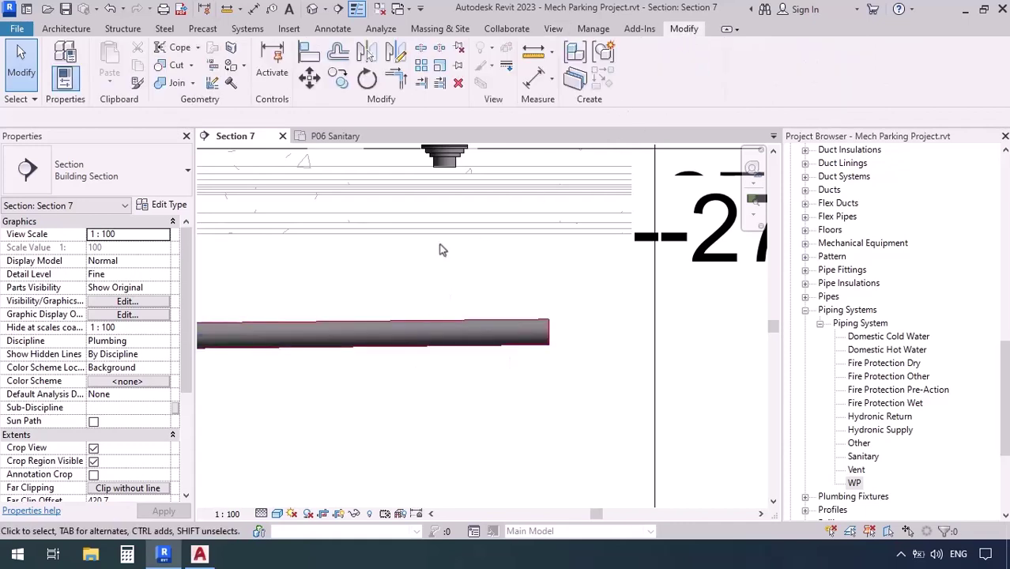
click(419, 49)
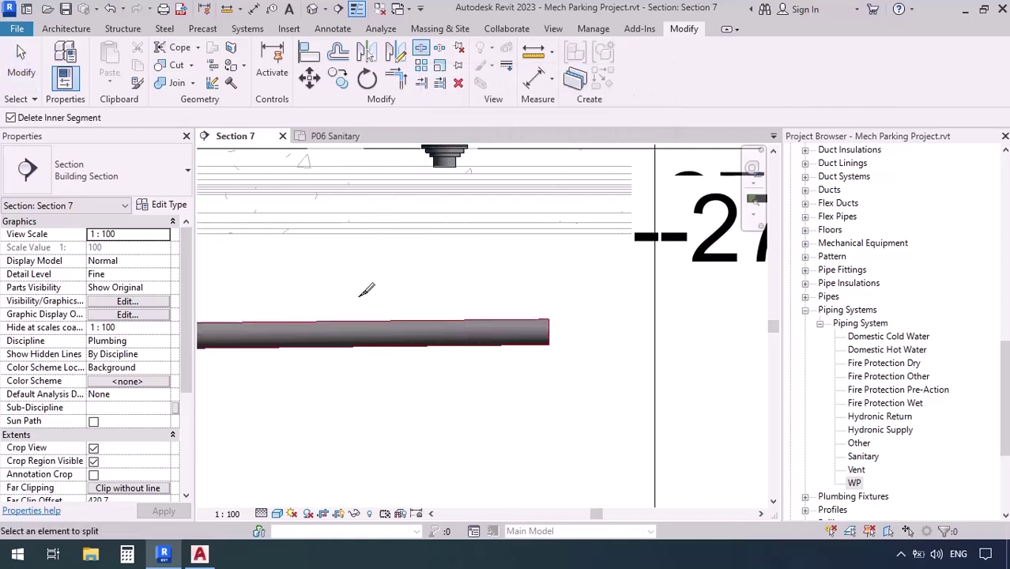
click(361, 321)
key(Escape)
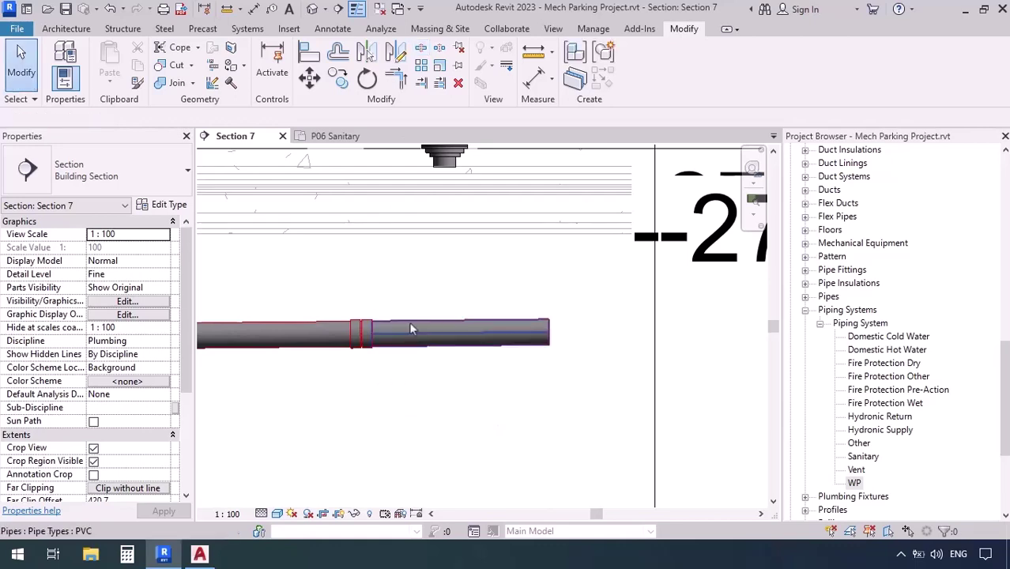
drag(401, 311, 372, 404)
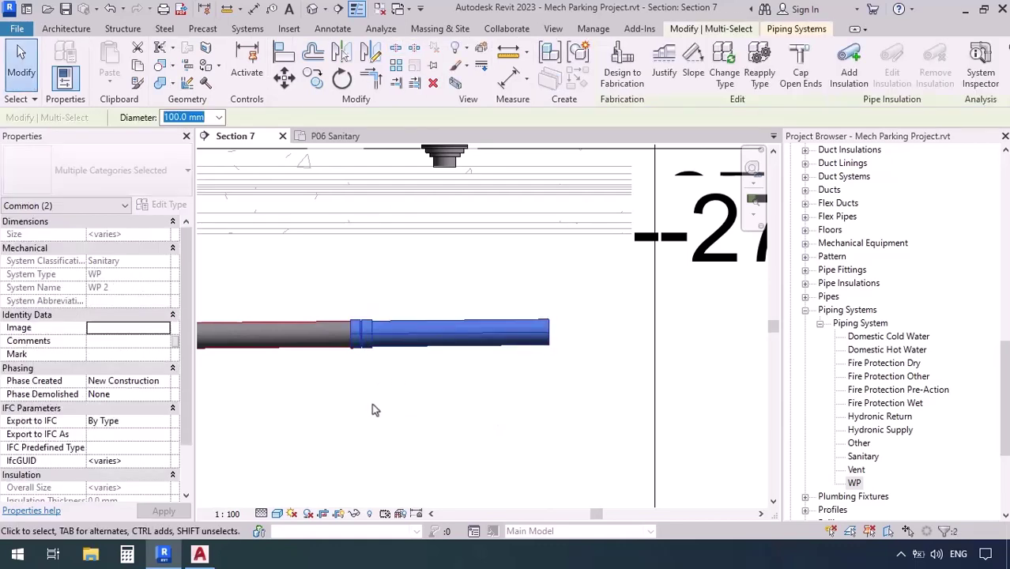
key(Delete)
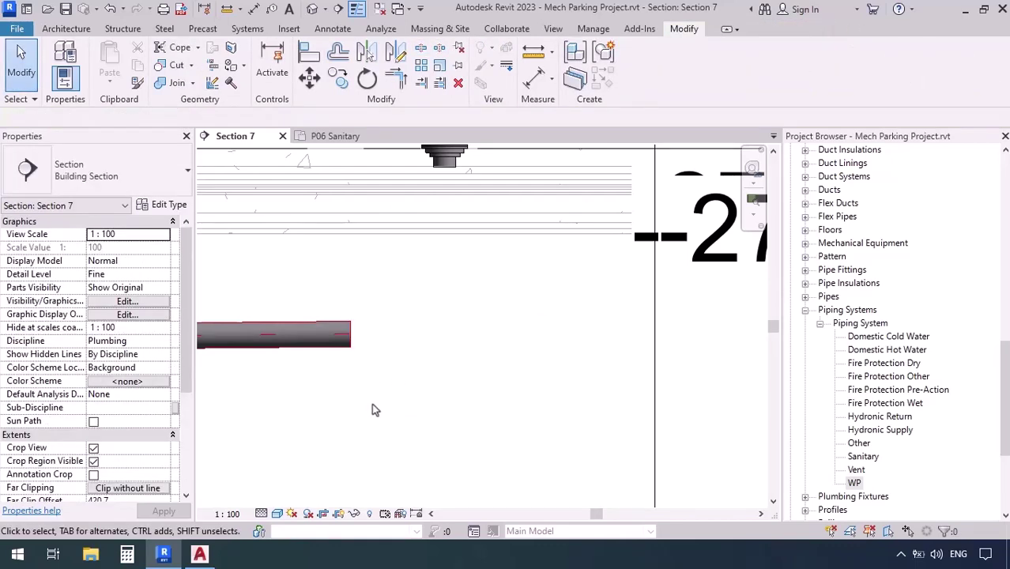
- Try to draw a pipe rising at about 45° from the branch pipe's cut end to below the floor drain, and undo it
click(350, 335)
right_click(351, 336)
click(387, 127)
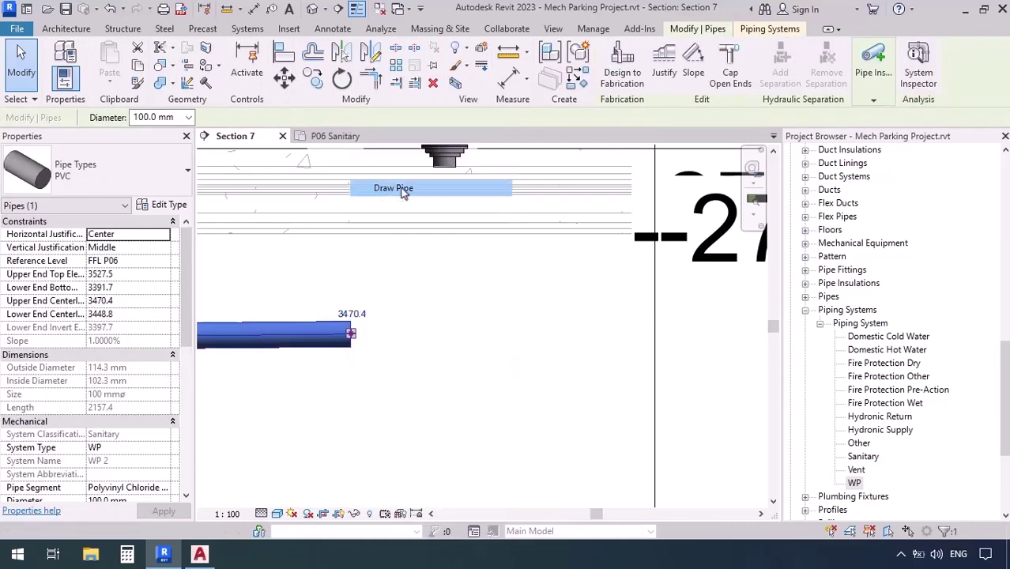
click(439, 251)
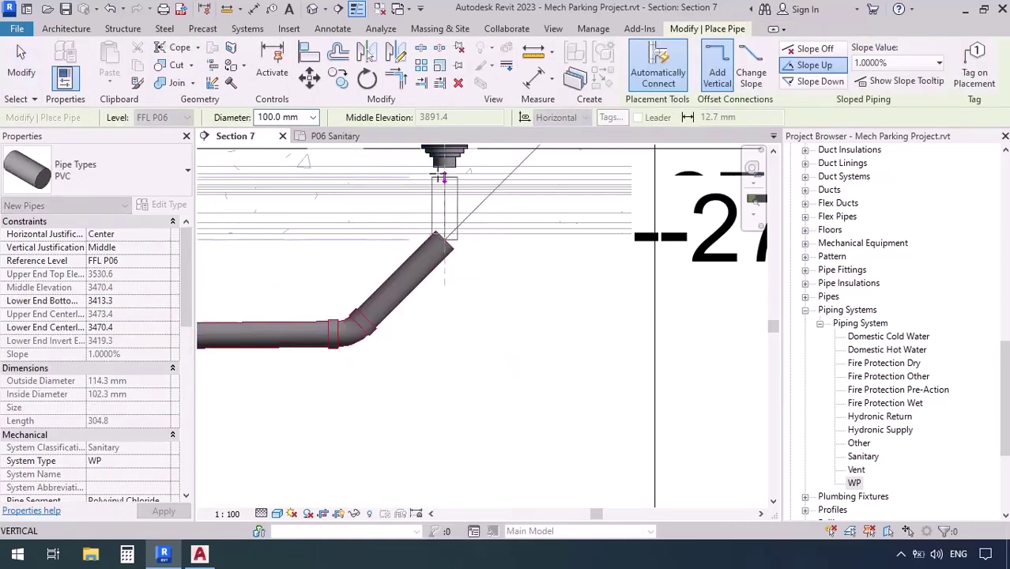
key(Escape)
key(Escape)
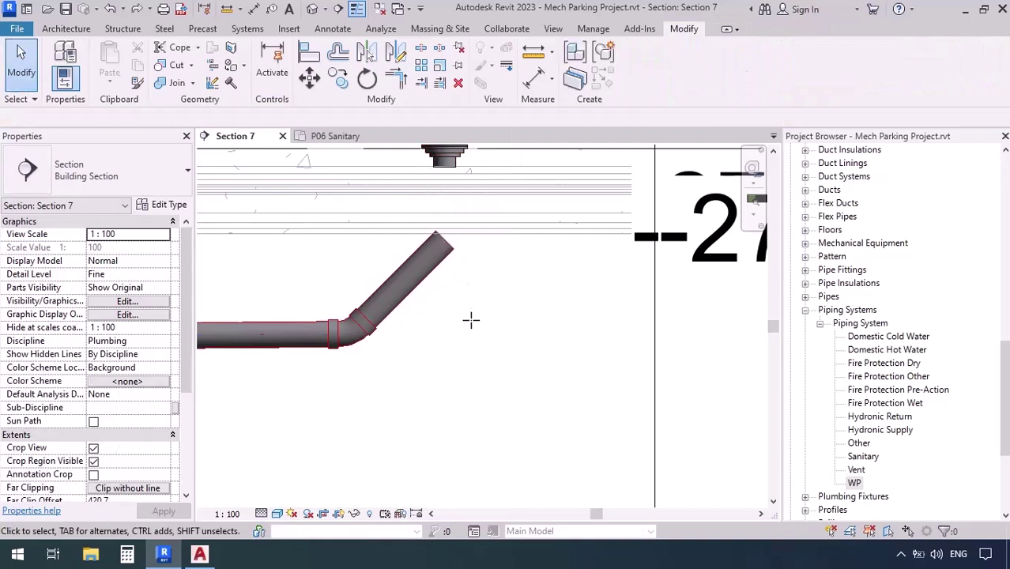
key(ctrl+z)
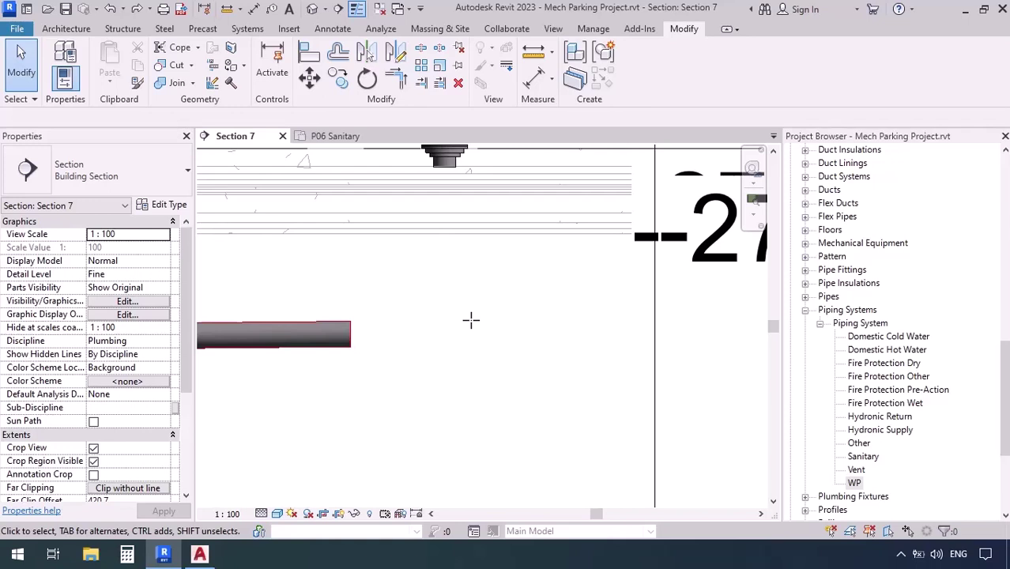
- Adjust the PVC branch pipe's end near the floor drain in the P06 Sanitary plan to a pipe length of about 2260 mm
click(334, 135)
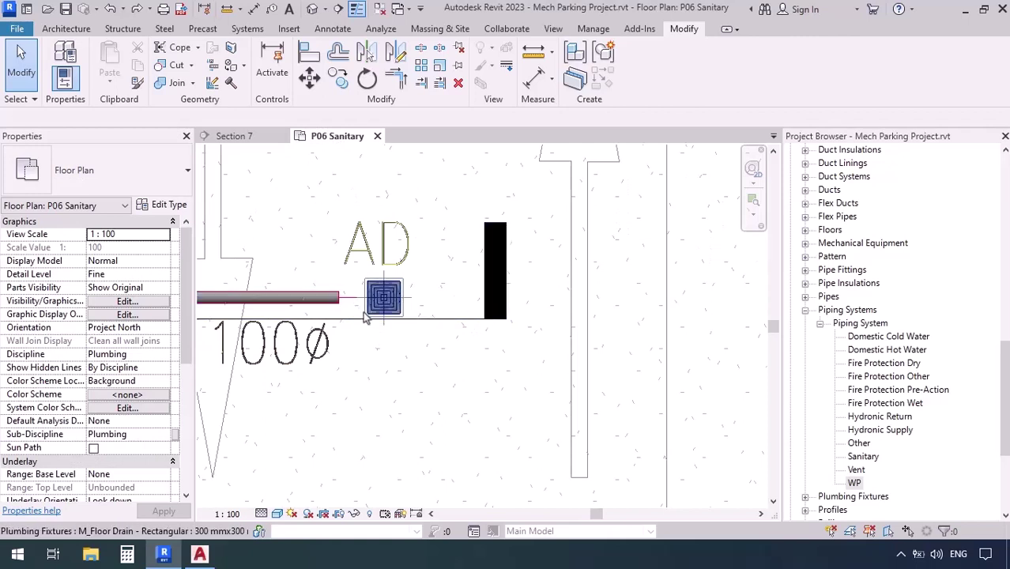
click(224, 141)
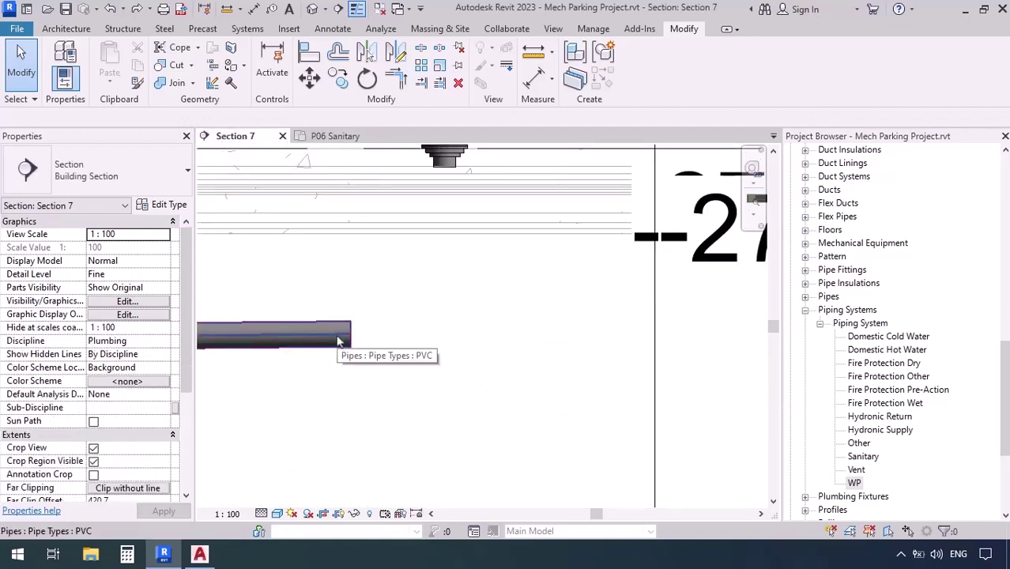
middle_drag(388, 276, 399, 329)
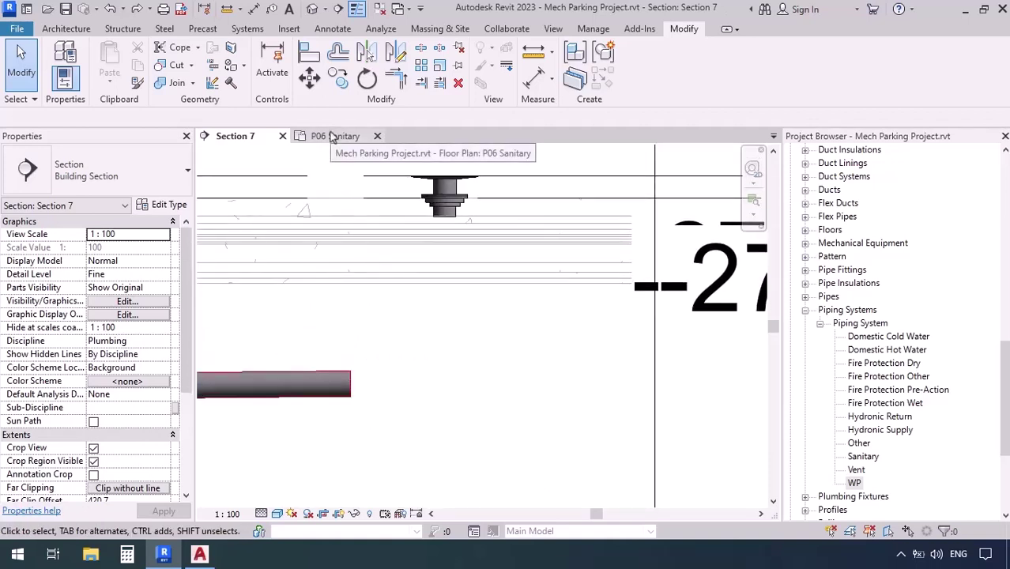
click(331, 136)
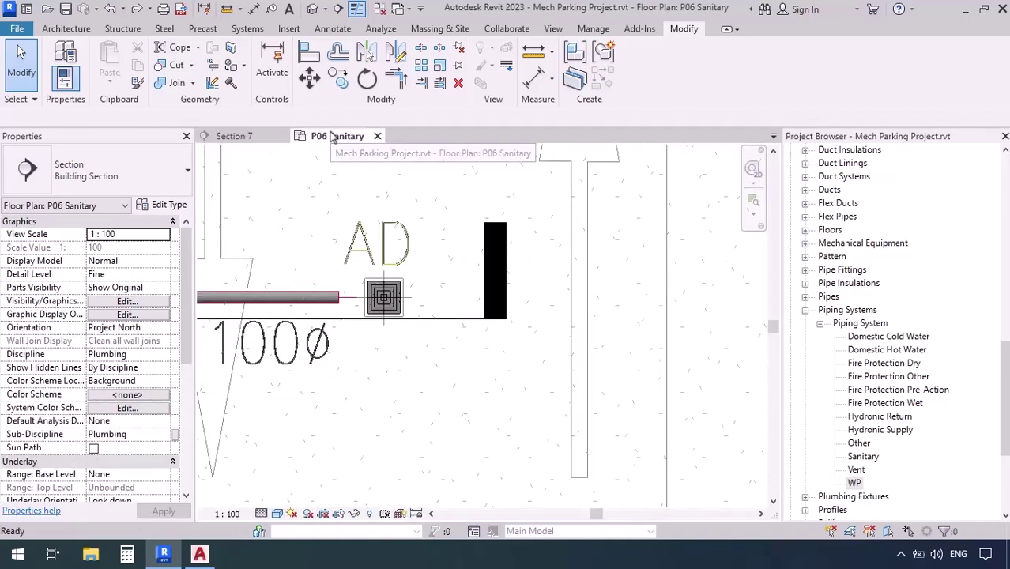
scroll(354, 286, up, 2)
middle_drag(316, 317, 489, 424)
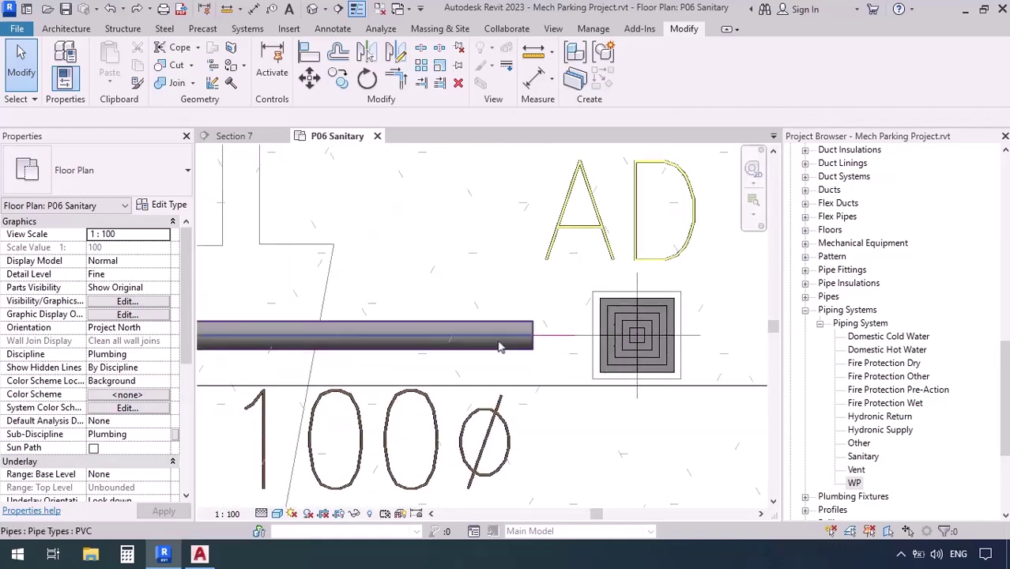
click(528, 338)
drag(373, 338, 340, 338)
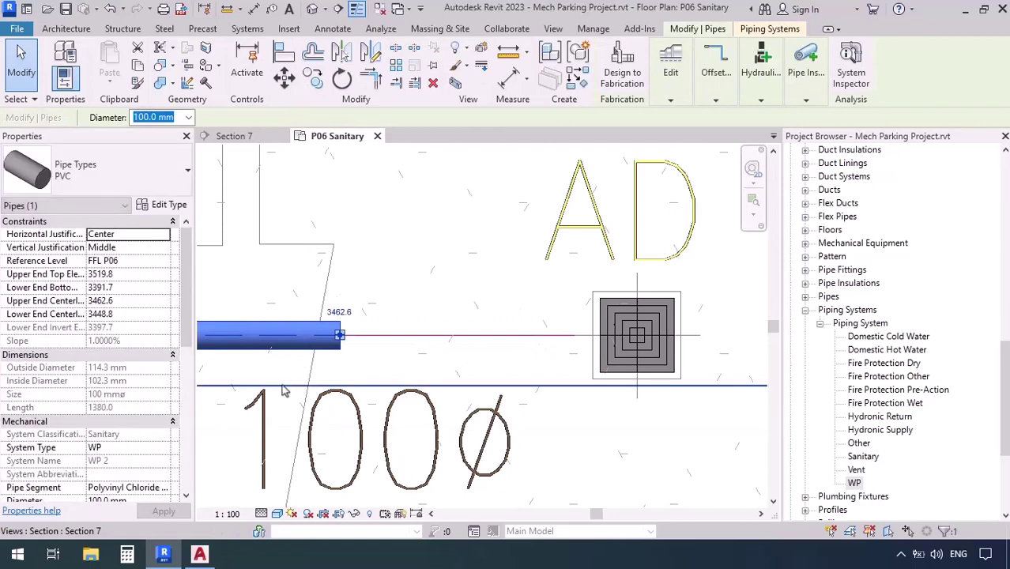
drag(340, 336, 558, 335)
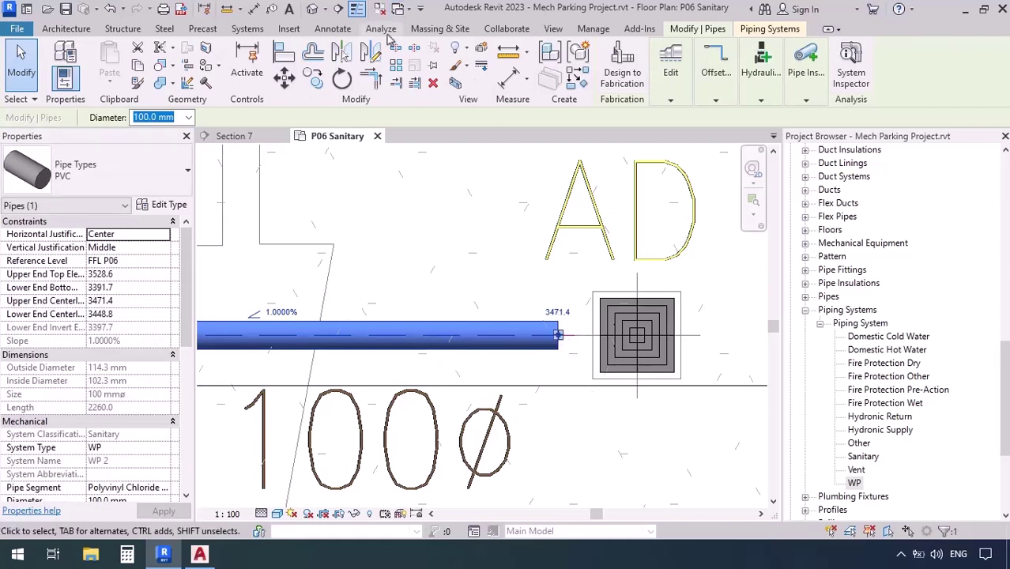
click(453, 292)
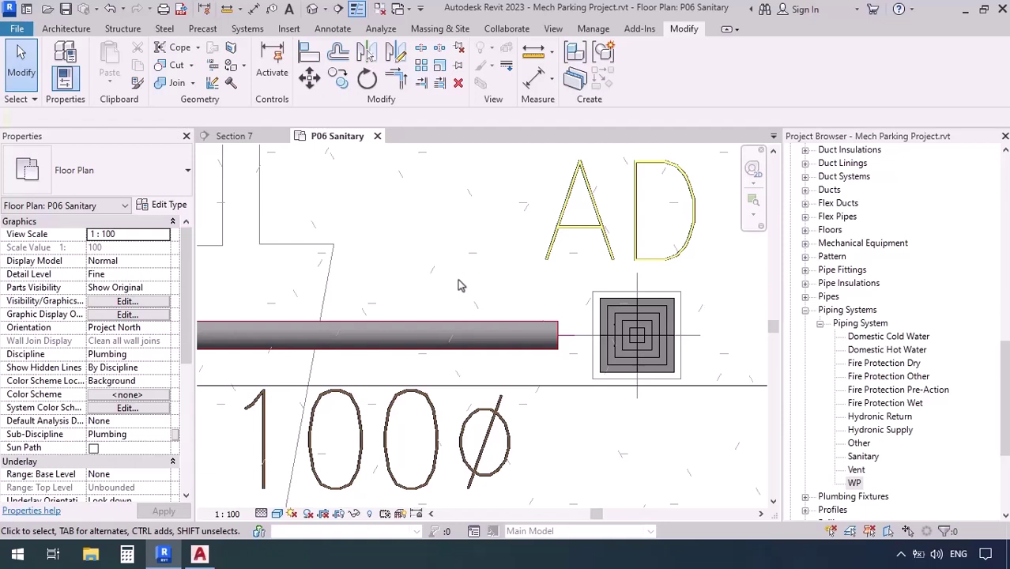
- Draw a 100 mm pipe in Section 7 rising at about 35° from the branch pipe's end to the floor drain's vertical centreline
click(246, 140)
click(362, 397)
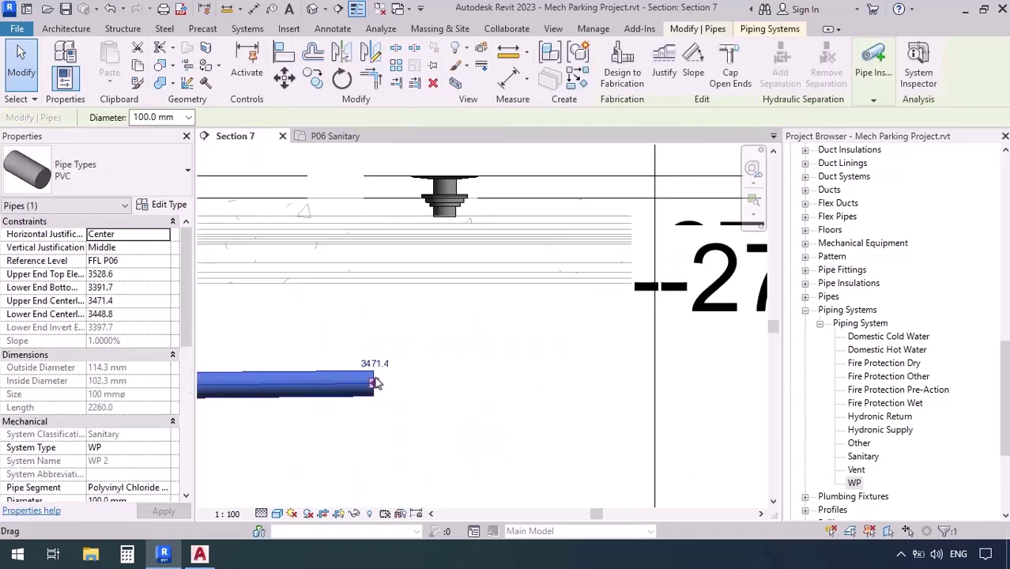
right_click(377, 381)
key(Escape)
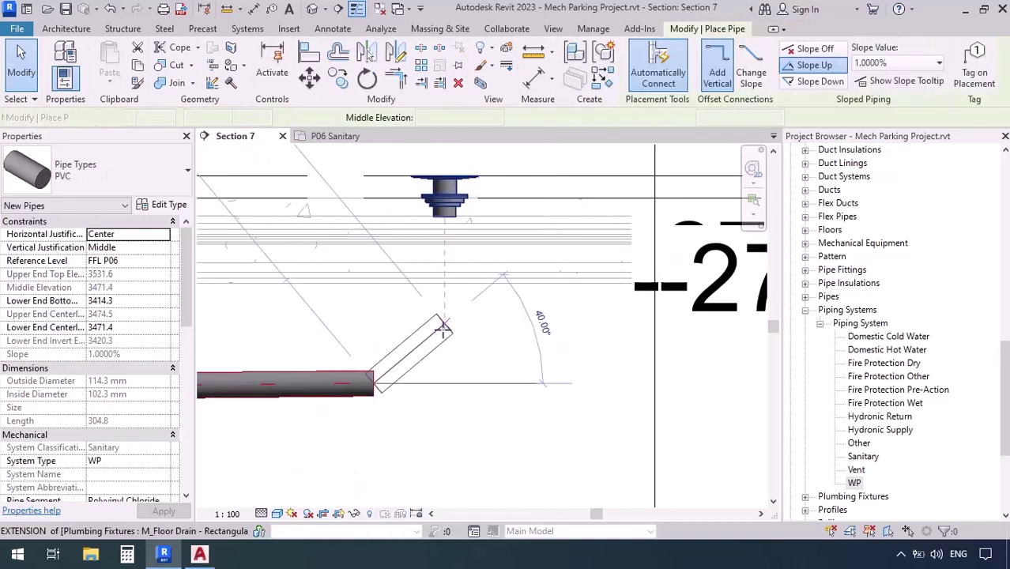
click(445, 331)
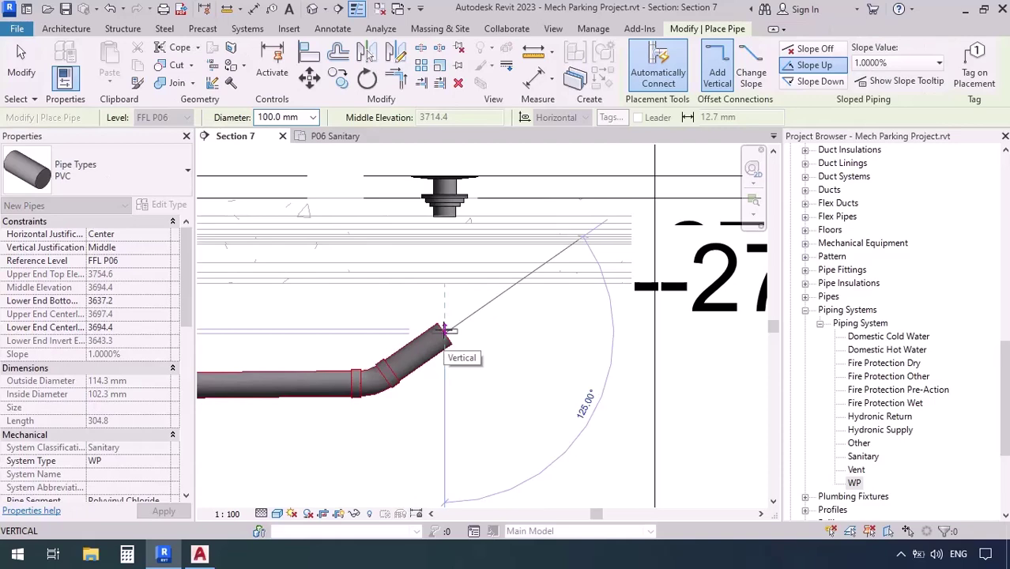
- Stretch the angled pipe's upper end in Section 7 on the floor drain's centreline until the pipe rises at 45° (100% slope)
key(Escape)
key(Escape)
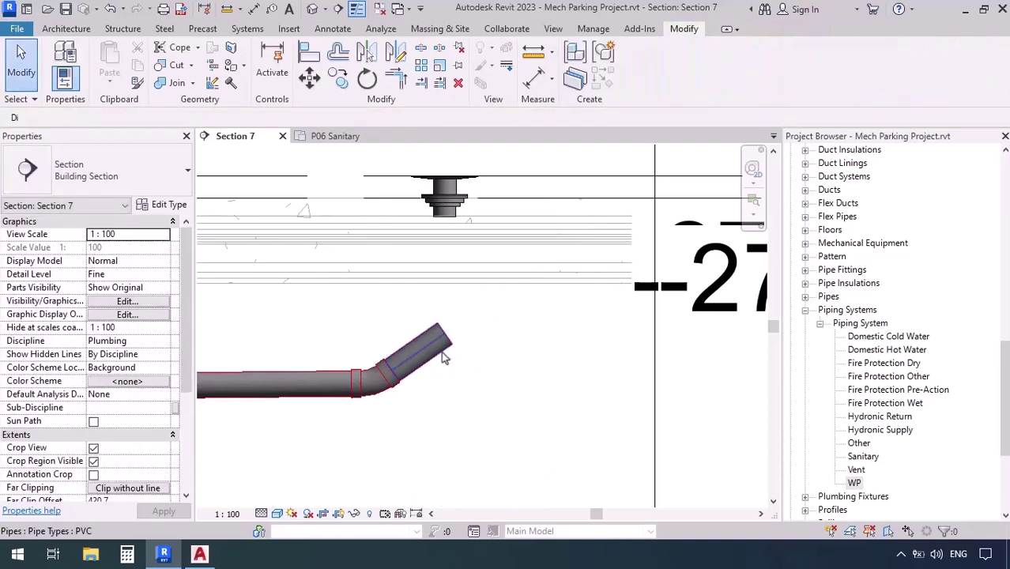
click(443, 352)
drag(446, 336, 442, 314)
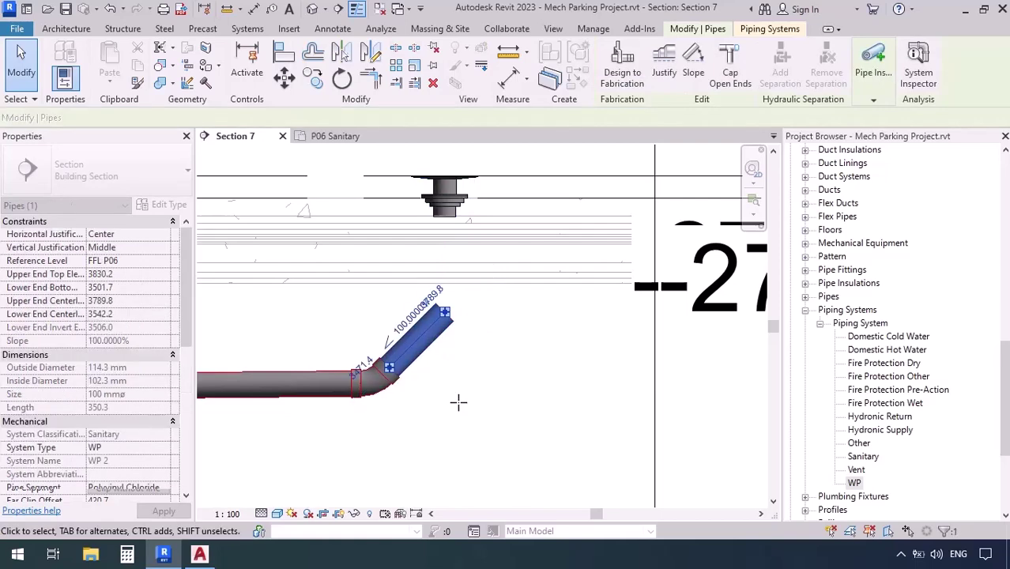
- Draw a vertical 100 mm pipe in Section 7 from the angled pipe's upper end to the floor drain's outlet
right_click(443, 314)
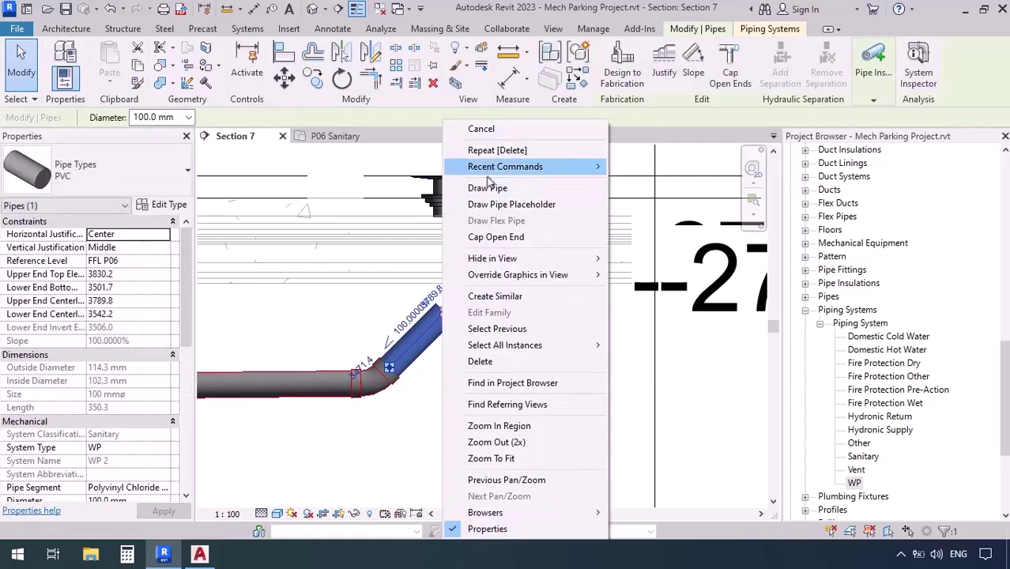
key(Escape)
click(444, 218)
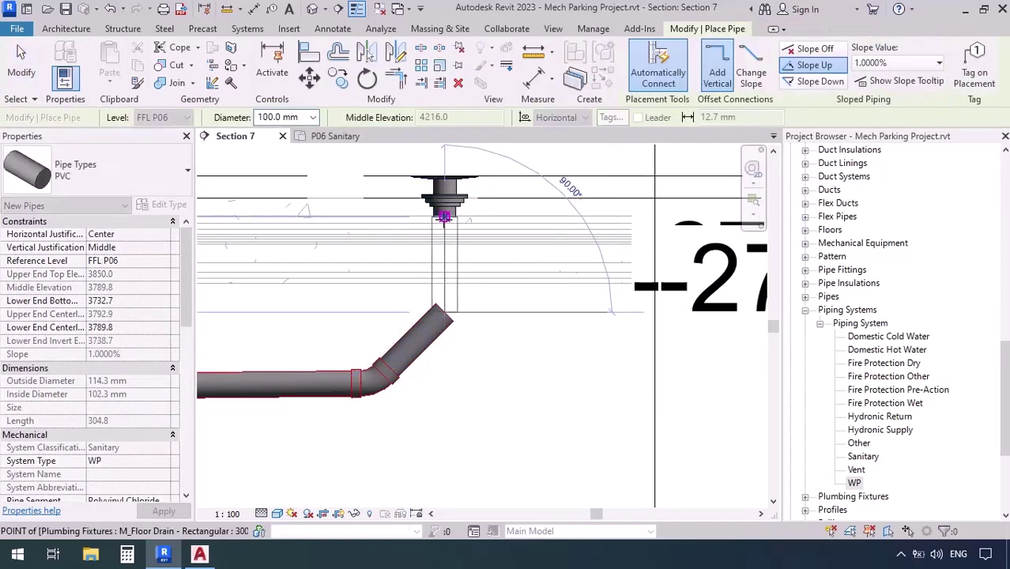
key(Escape)
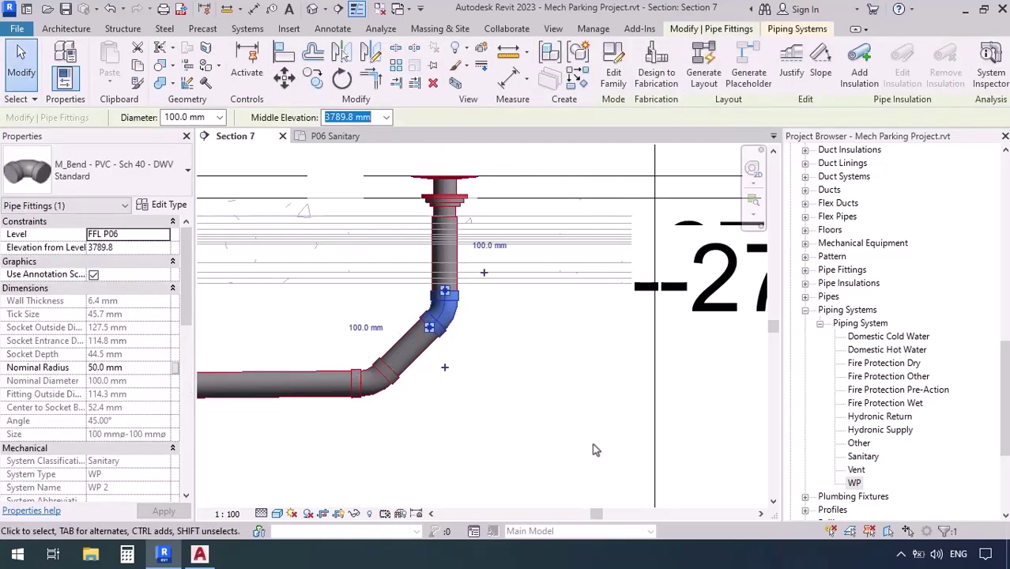
key(Escape)
- Place a rectangular 300 mm x 300 mm strainer, 100 mm floor drain on level FFL P05 at the next AD symbol in the P06 Sanitary plan
key(ctrl+Tab)
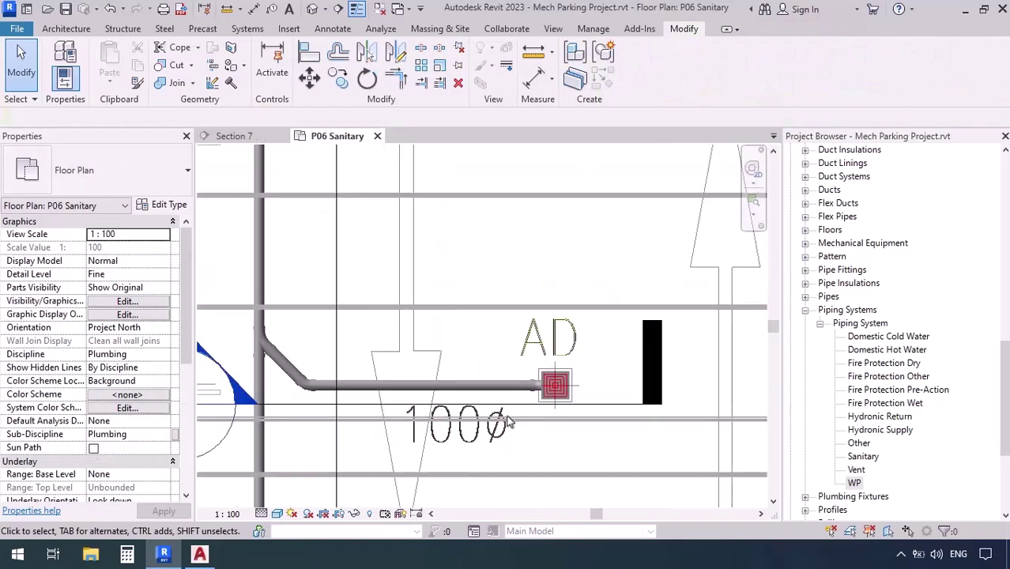
scroll(509, 423, down, 2)
middle_drag(508, 422, 406, 319)
scroll(458, 251, up, 5)
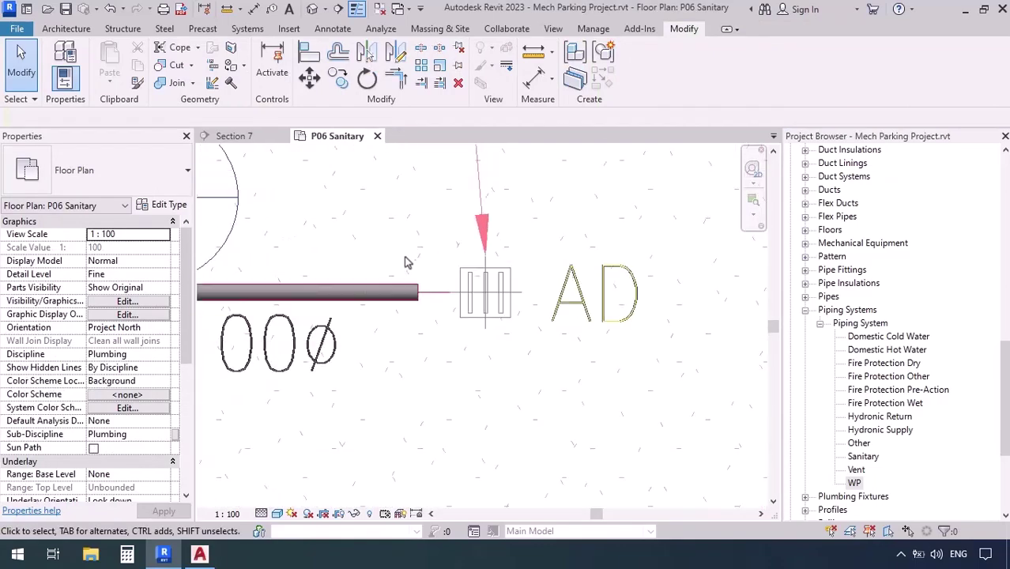
click(248, 28)
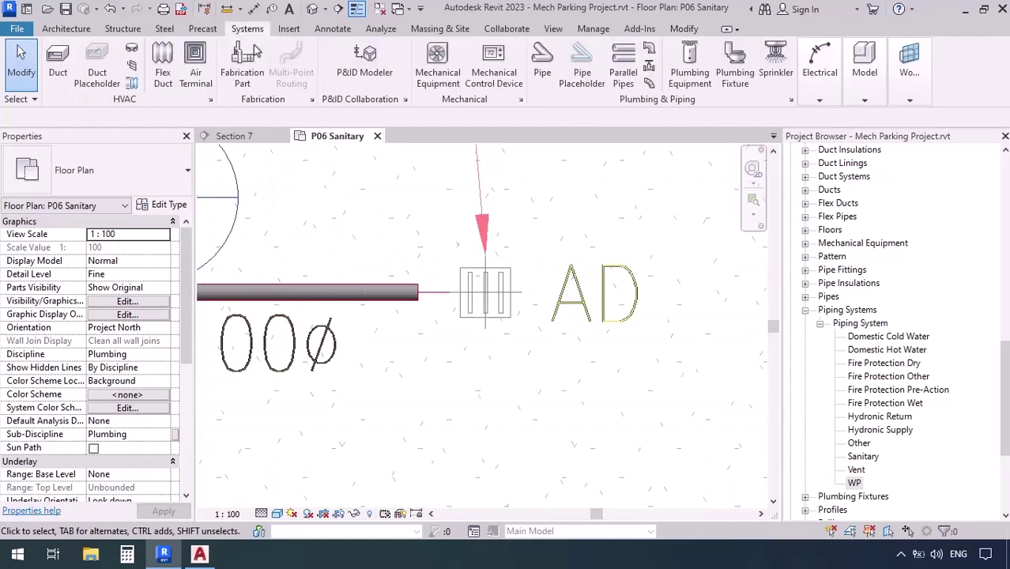
click(735, 63)
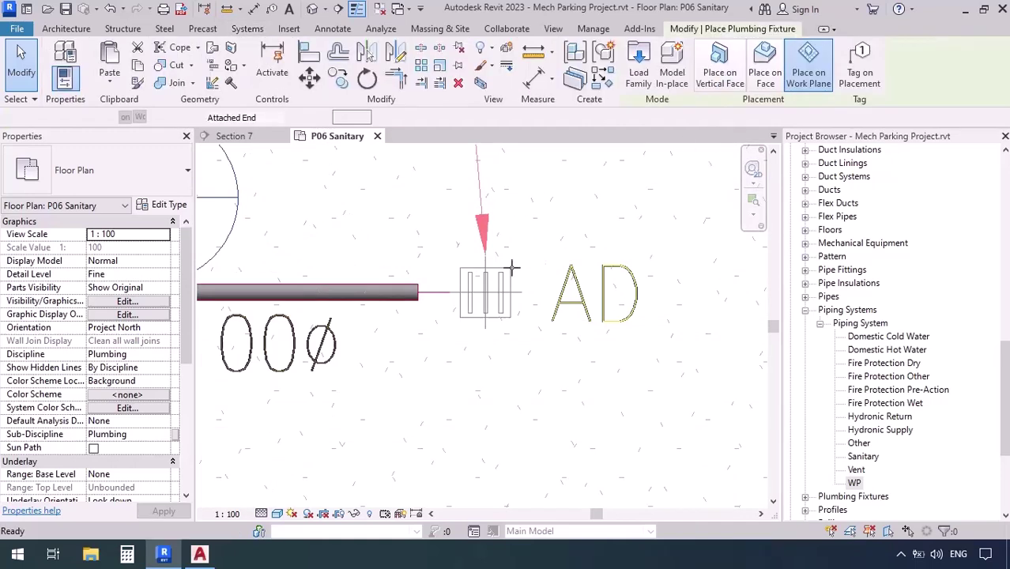
scroll(456, 310, up, 3)
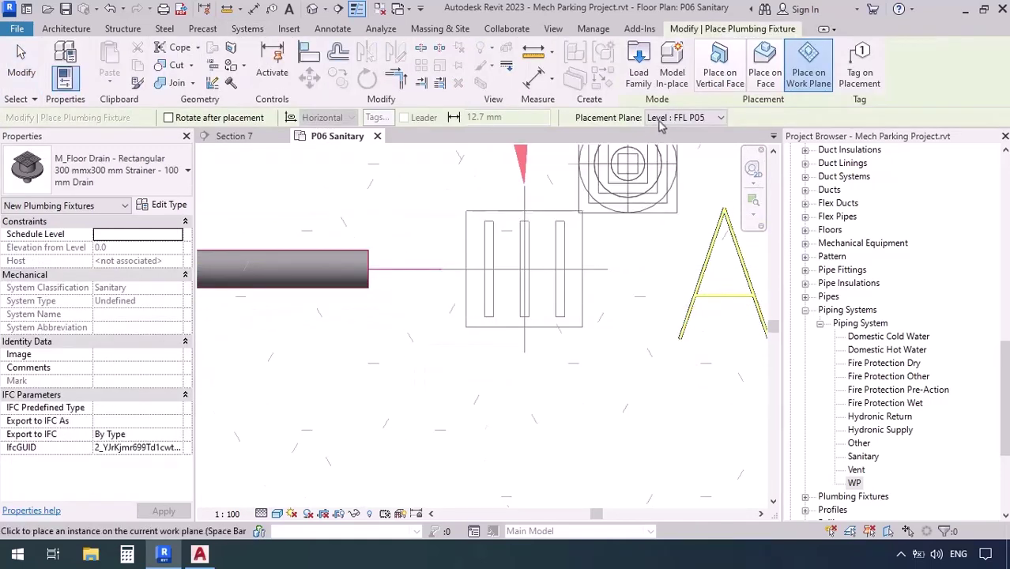
scroll(523, 273, up, 2)
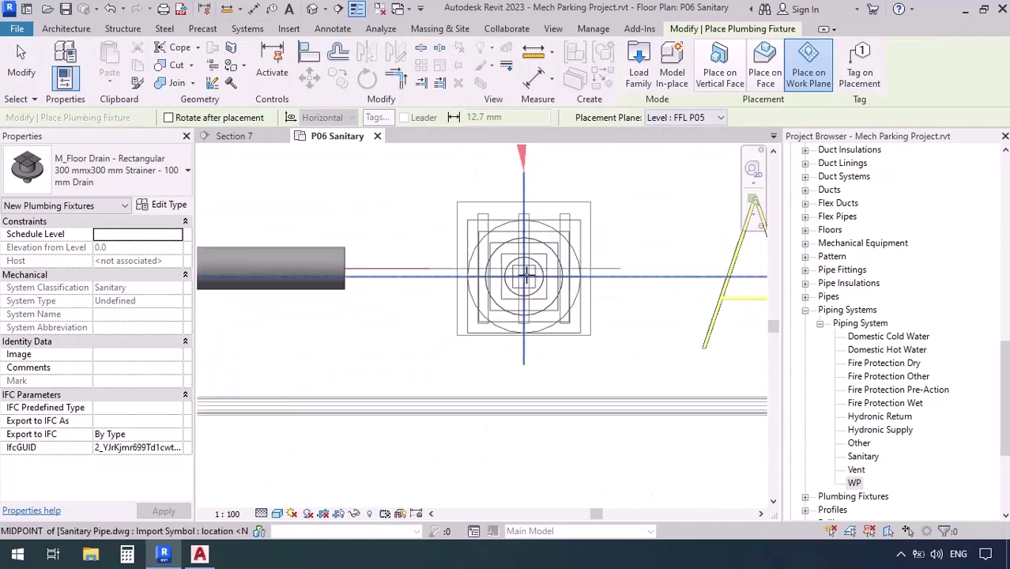
click(523, 272)
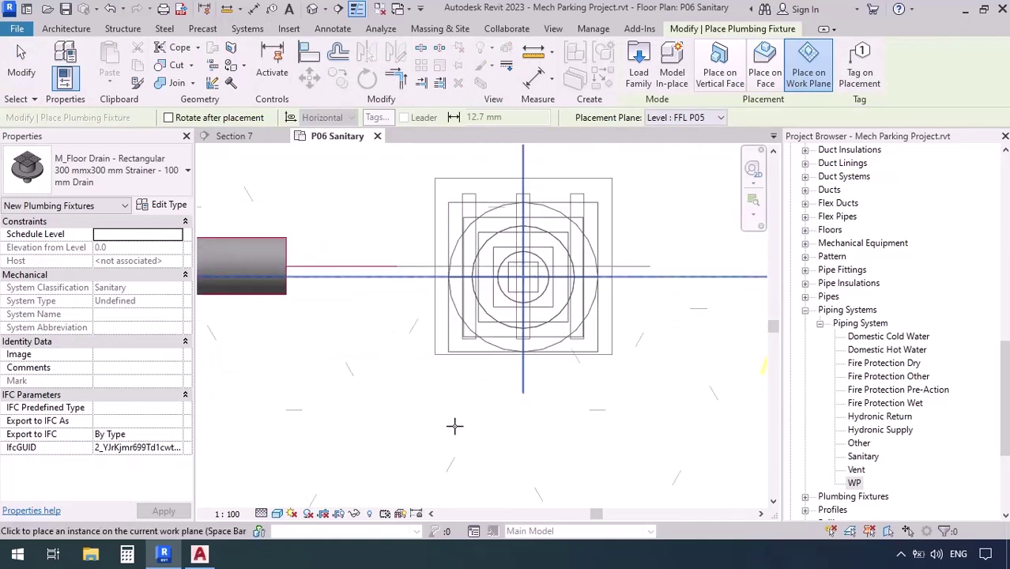
key(Escape)
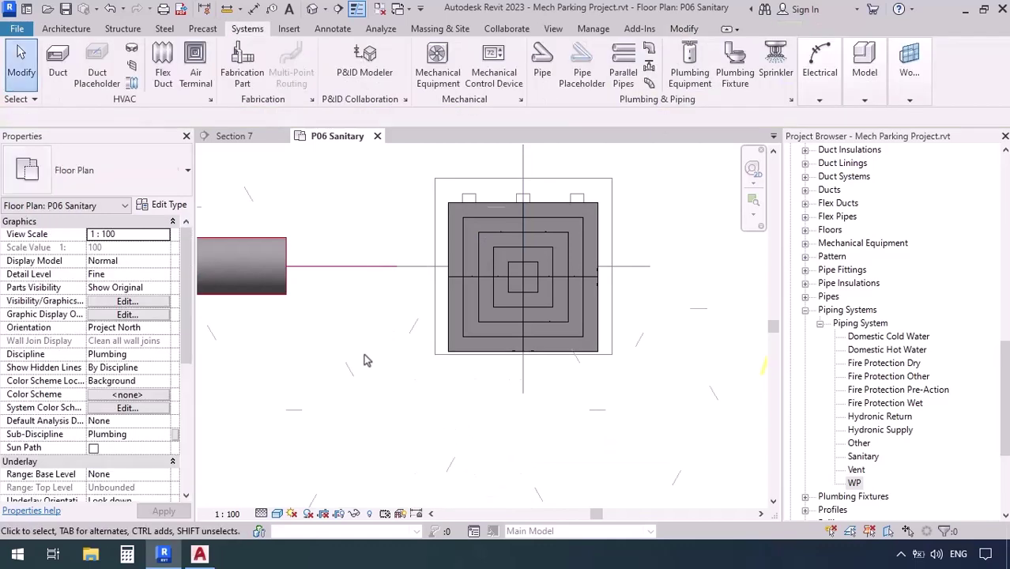
- Move the Section 7 line alongside the branch pipe of the newly placed floor drain and open its section view
scroll(499, 265, down, 5)
scroll(454, 261, down, 3)
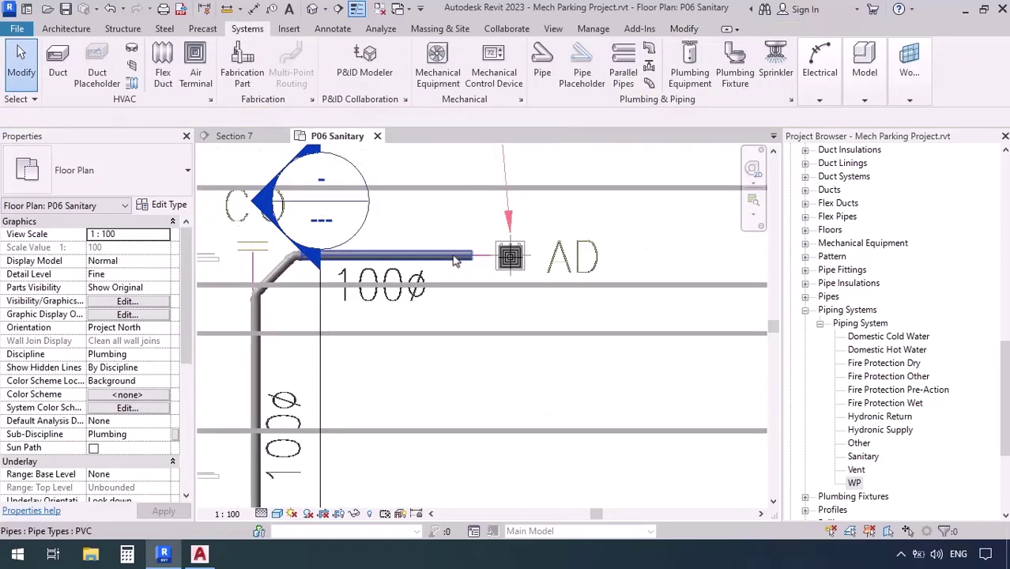
scroll(450, 312, down, 5)
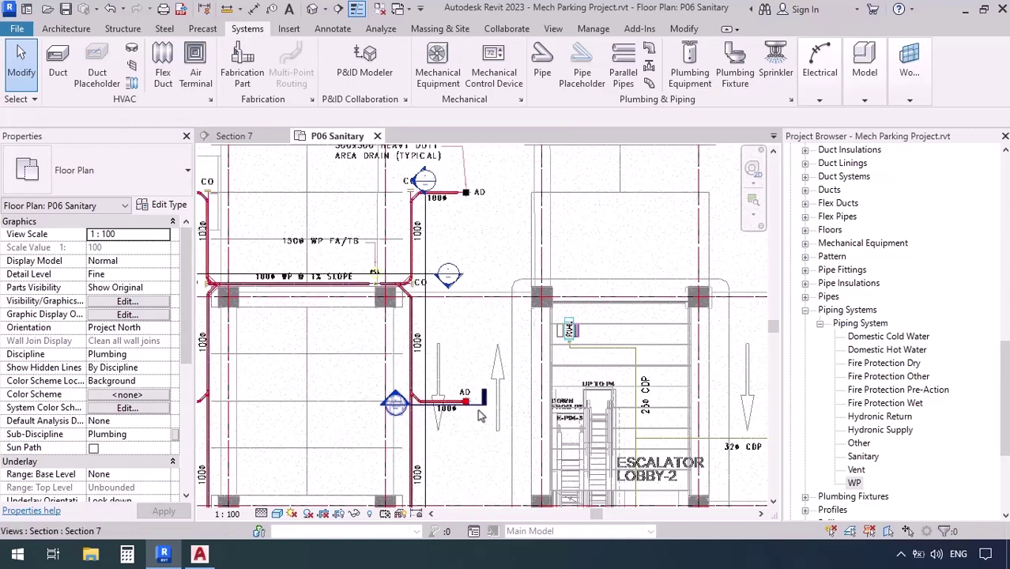
click(480, 408)
drag(479, 405, 476, 204)
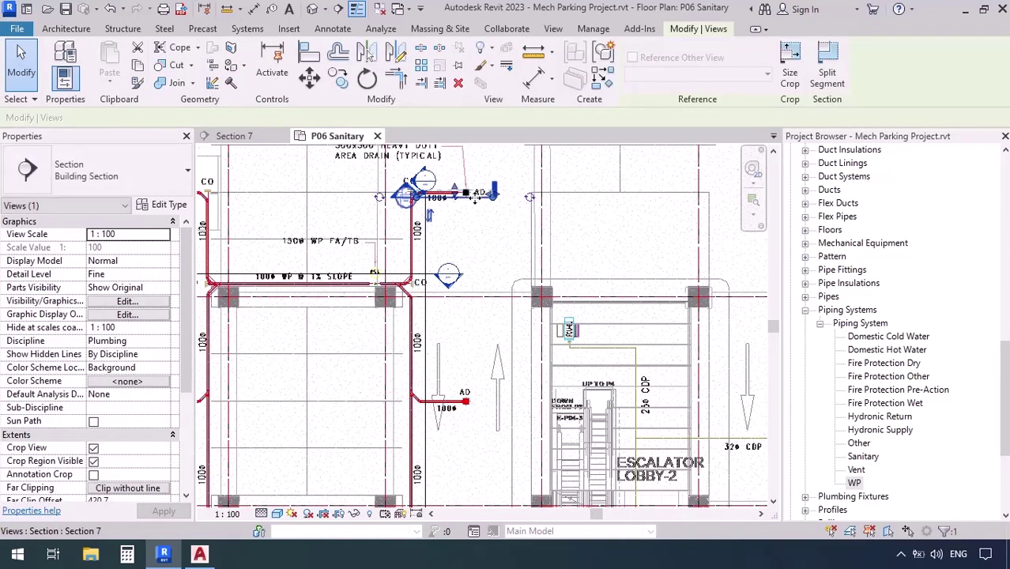
right_click(435, 198)
click(456, 214)
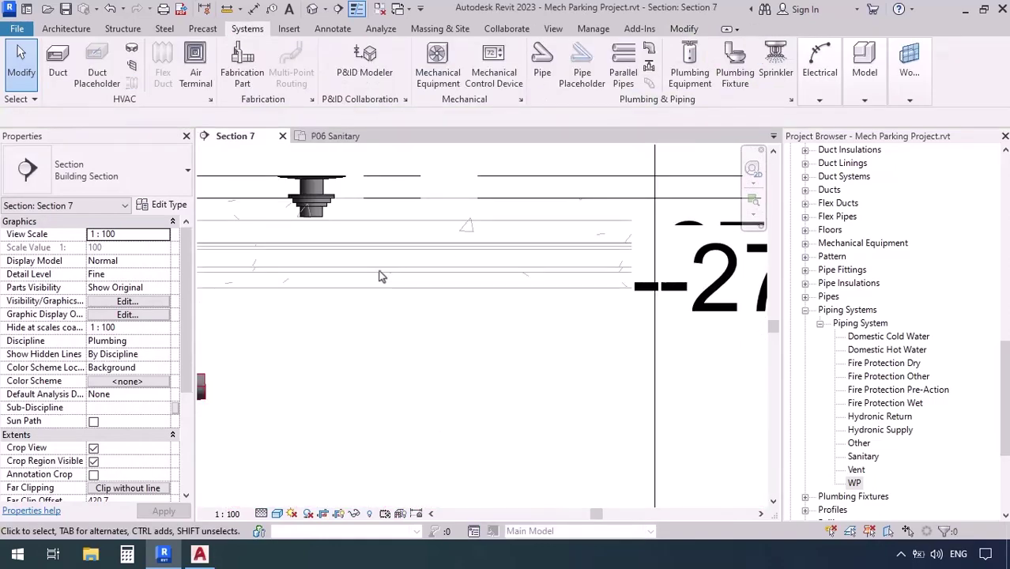
- Draw a 100 mm pipe at 45° from the branch pipe's end to the floor drain's centreline and try to continue it vertically to the drain
middle_drag(283, 400, 464, 405)
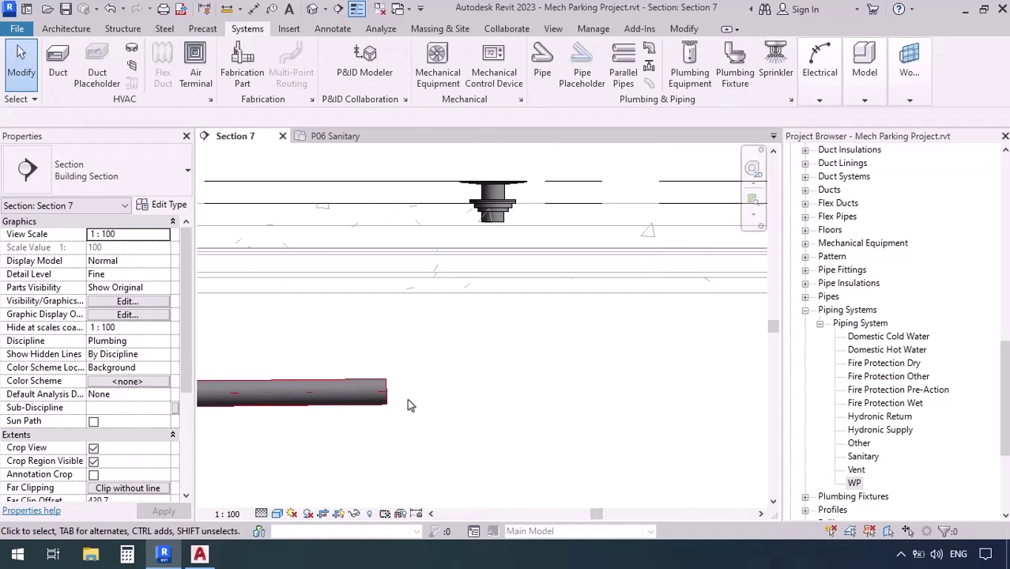
click(380, 393)
right_click(381, 394)
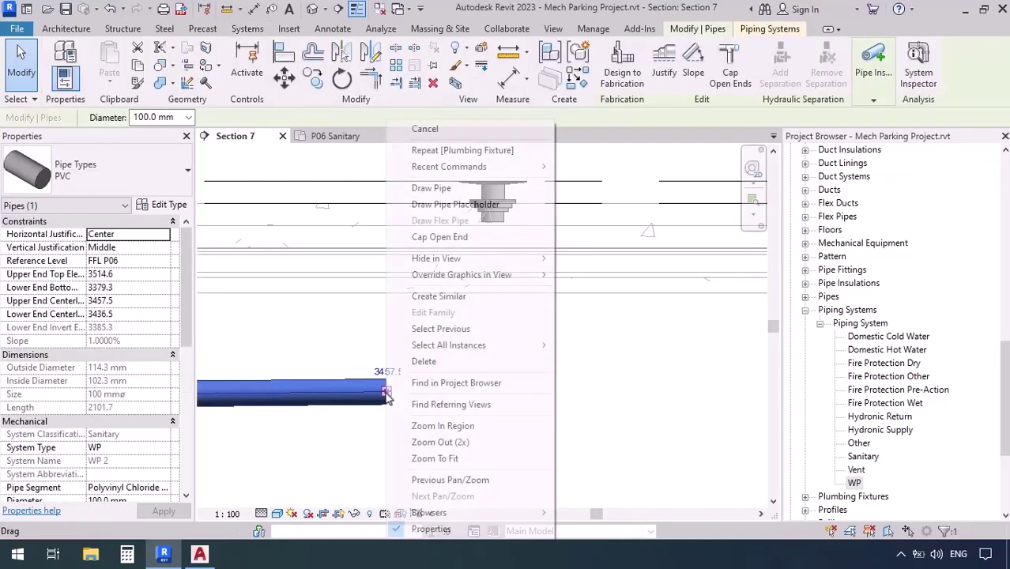
click(431, 188)
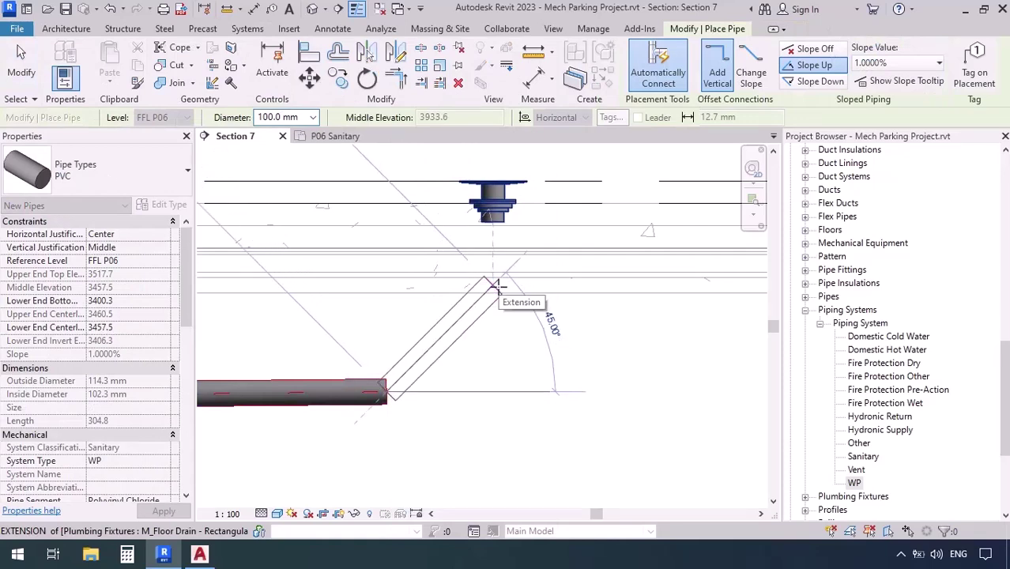
click(493, 285)
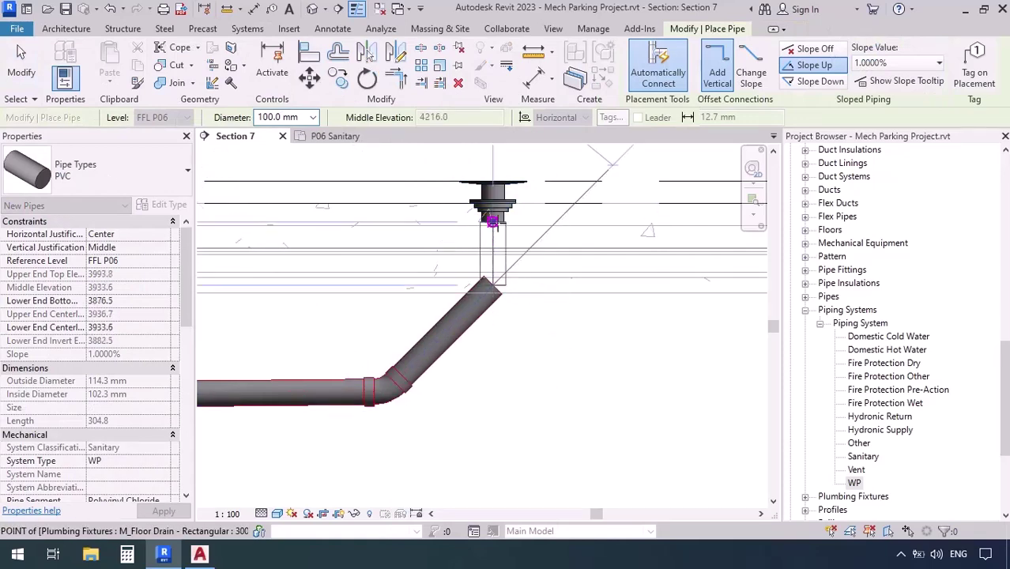
click(510, 388)
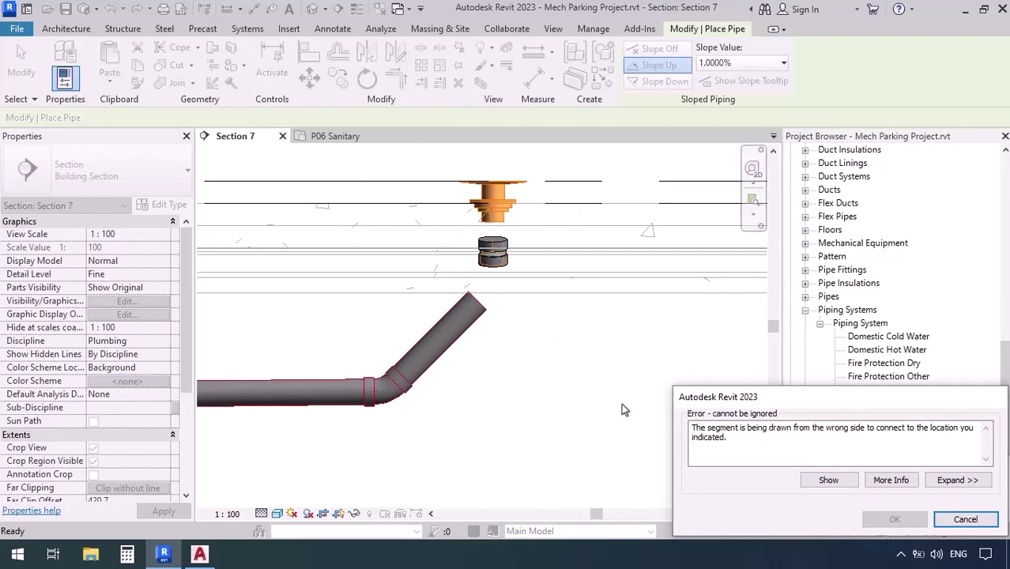
key(Escape)
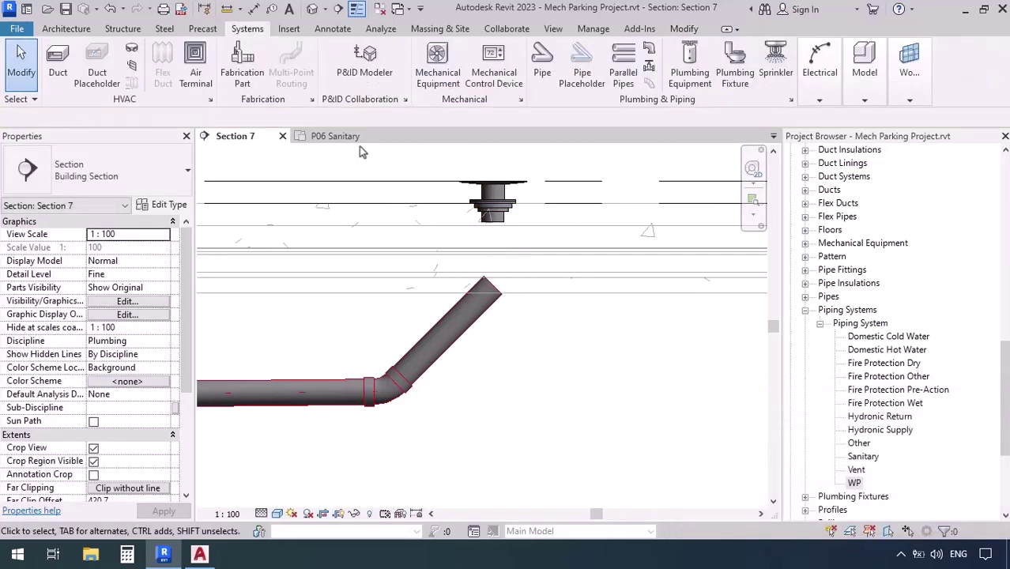
- Nudge the new floor drain upward in the P06 Sanitary plan to bring its centre closer to the branch pipe's centreline
click(356, 139)
scroll(437, 247, up, 10)
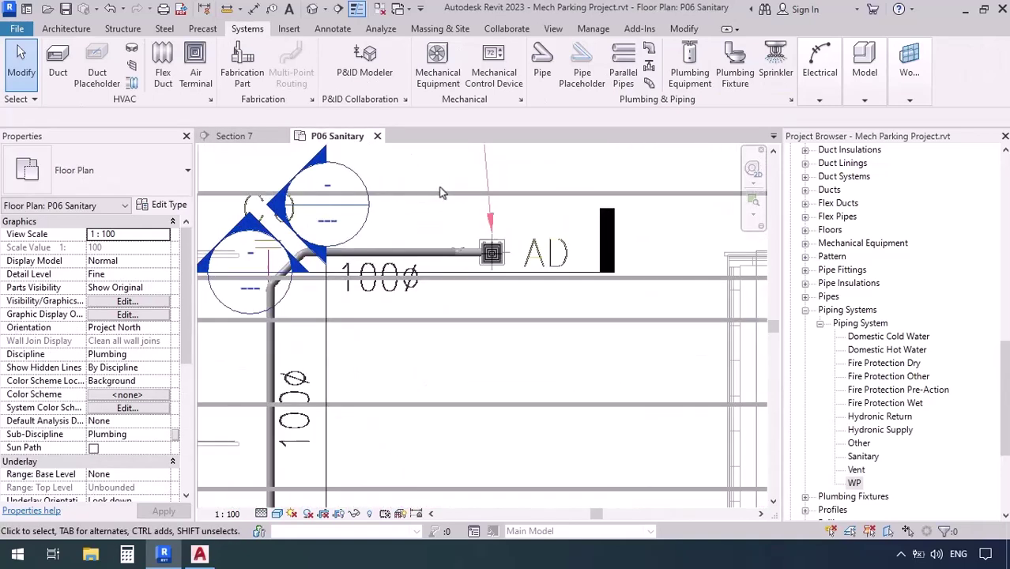
scroll(427, 242, up, 3)
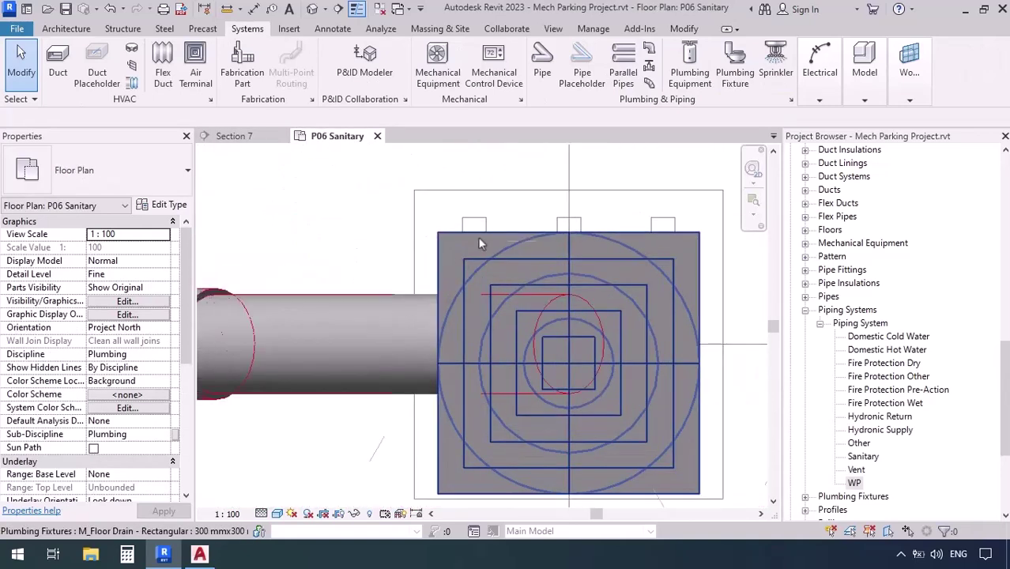
click(478, 238)
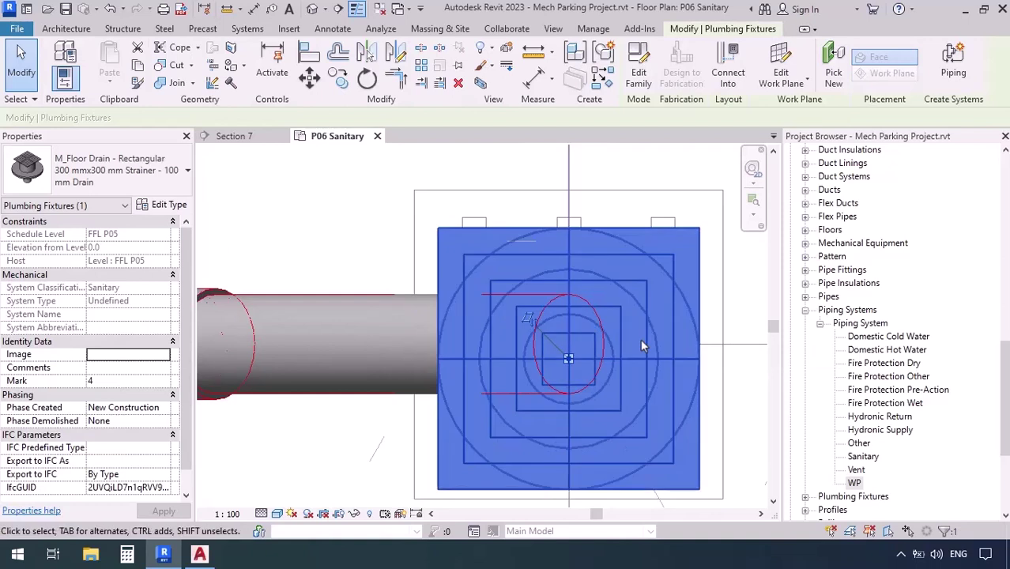
key(Up)
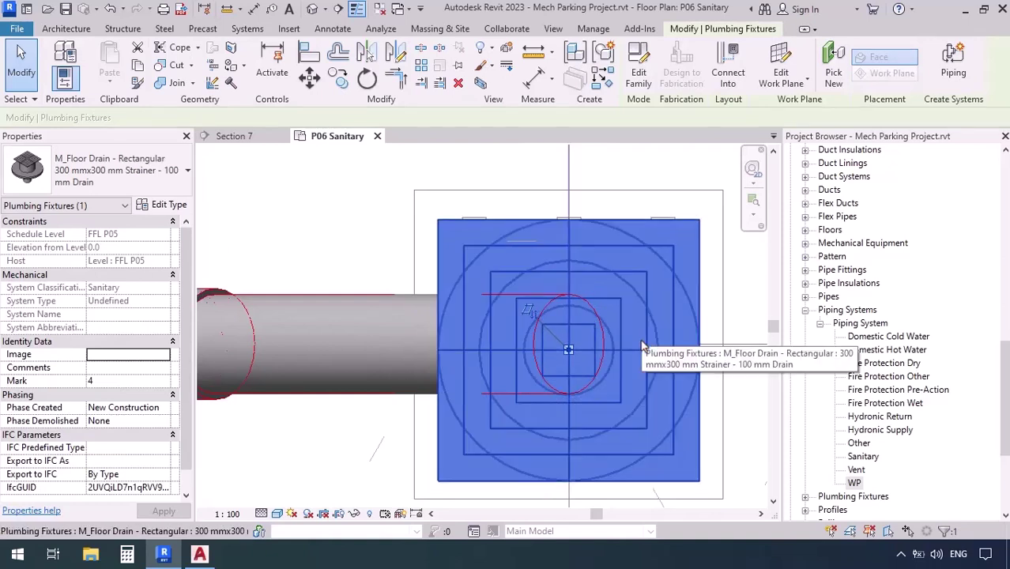
- Draw a vertical 100 mm pipe in Section 7 from the angled pipe's upper end to the nudged floor drain's outlet
click(221, 141)
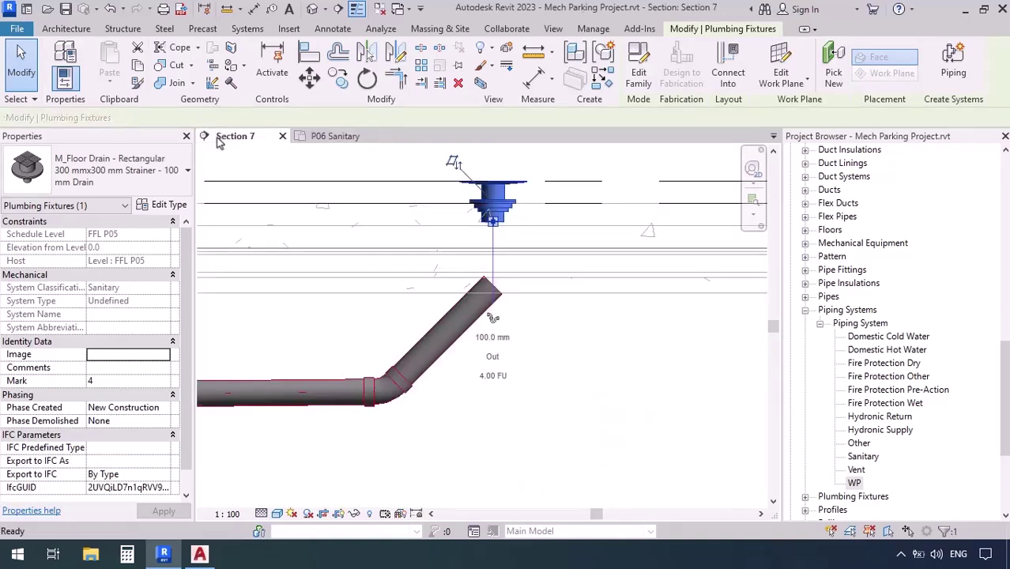
click(483, 294)
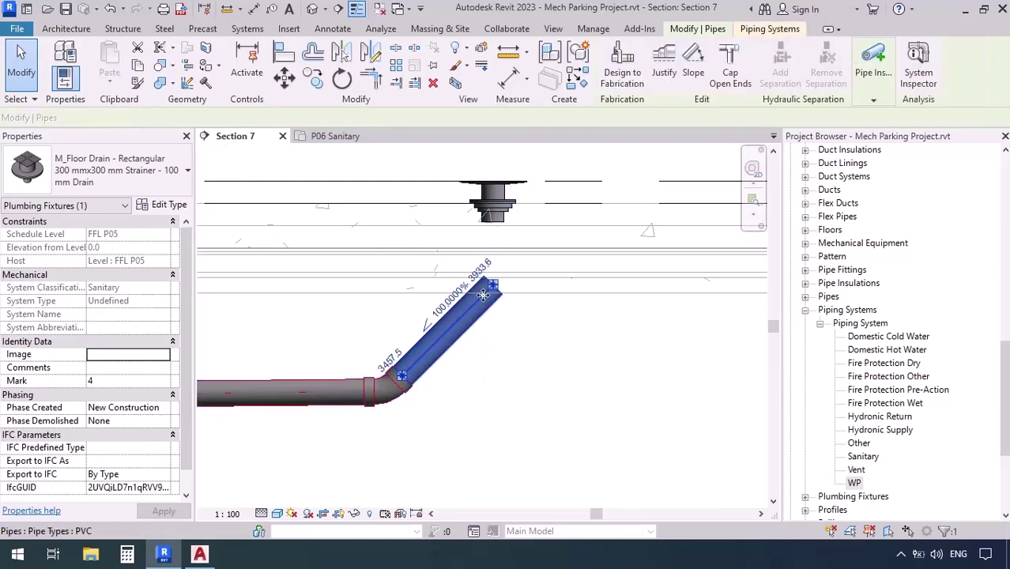
right_click(484, 295)
click(522, 189)
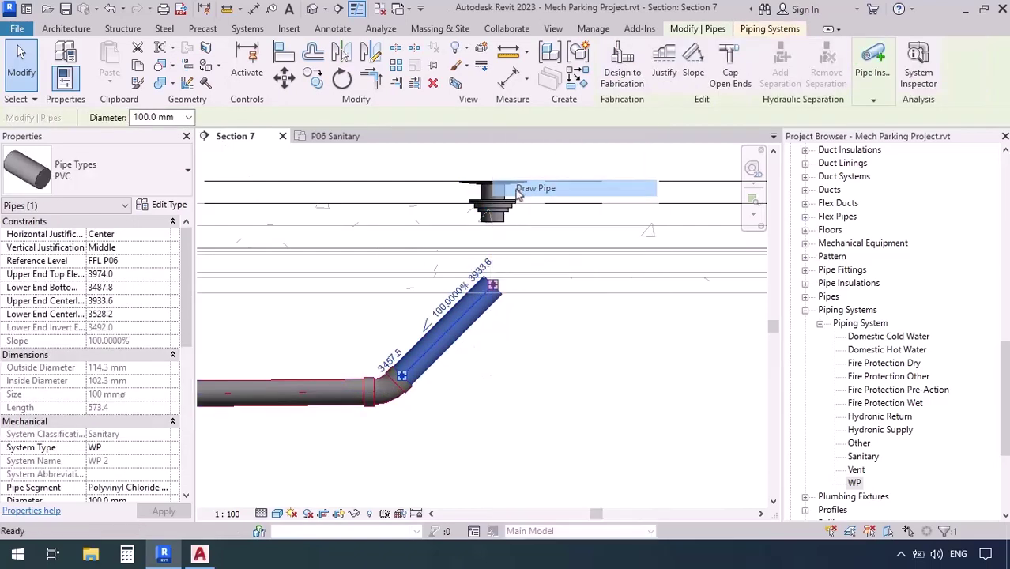
click(512, 358)
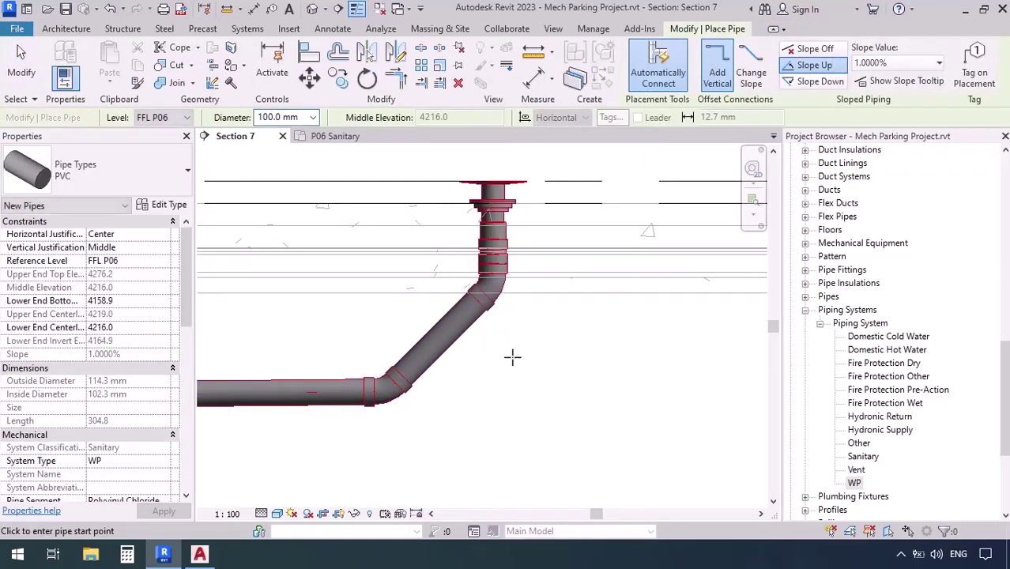
key(Escape)
key(Escape)
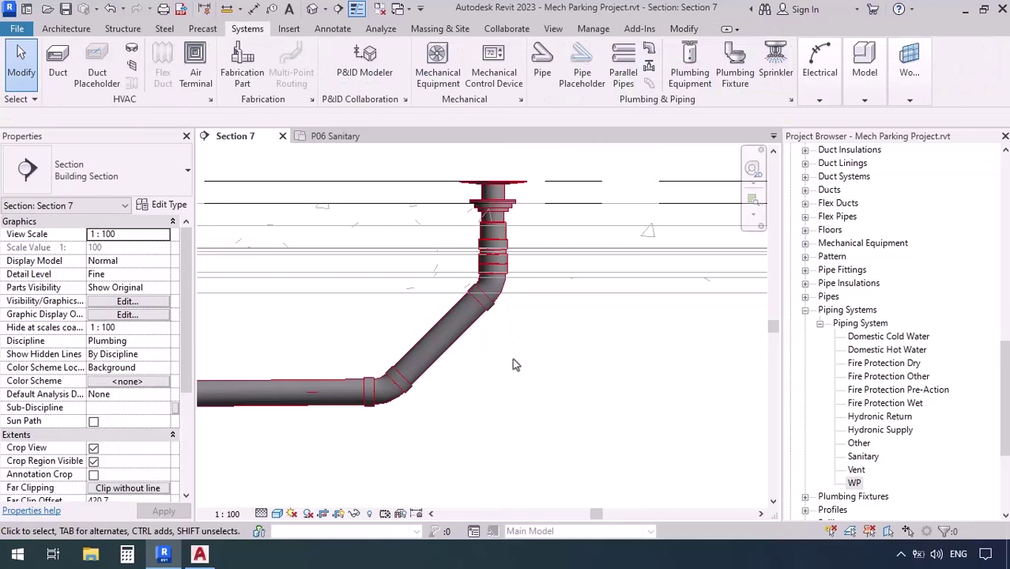
- Examine the reducer below the floor drain, and isolate the drain with its connecting pipes and fittings in a 3D selection box
click(510, 266)
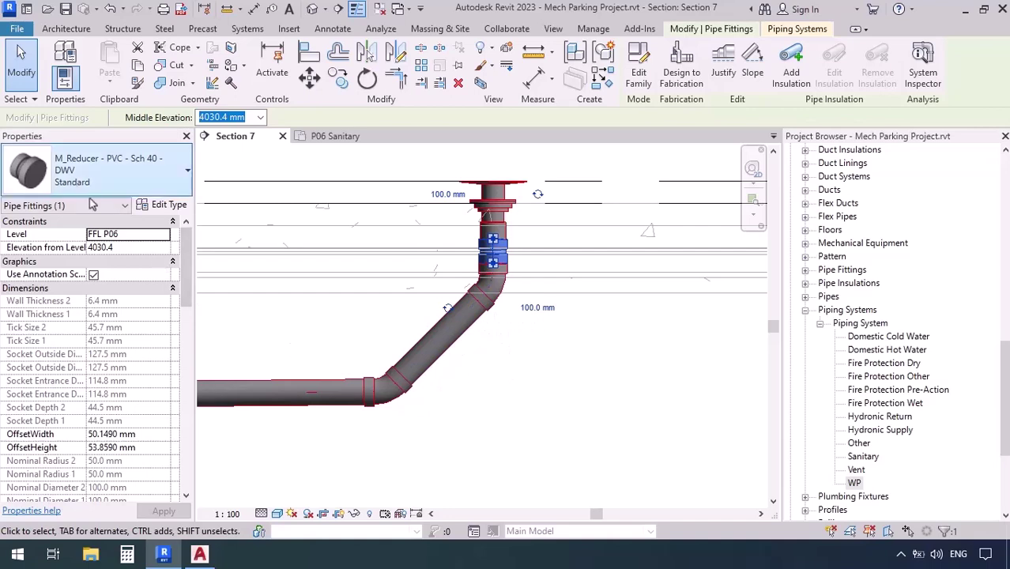
click(449, 404)
drag(338, 429, 541, 221)
key(b)
key(x)
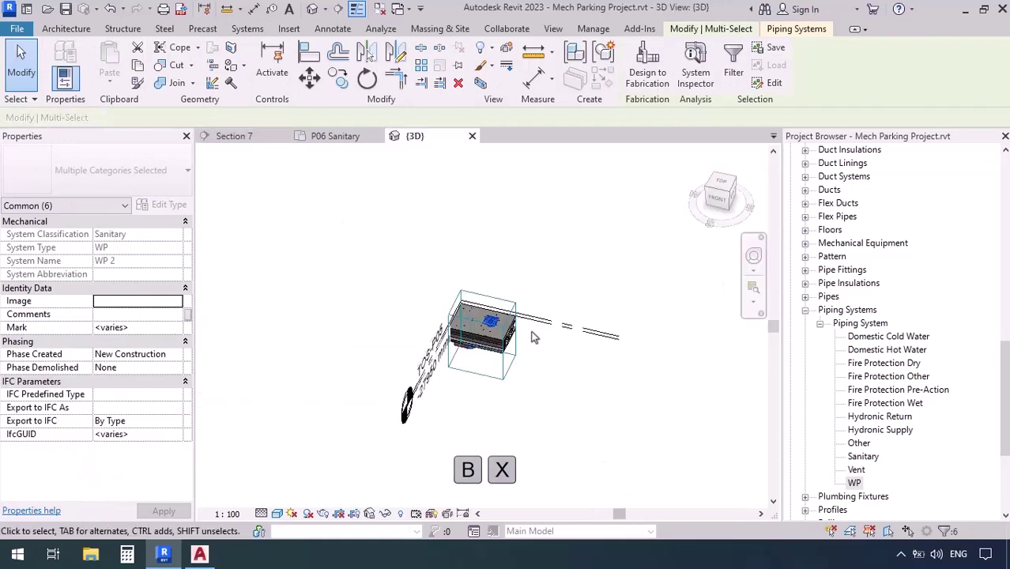
shift+middle_drag(495, 414, 523, 294)
scroll(503, 380, up, 3)
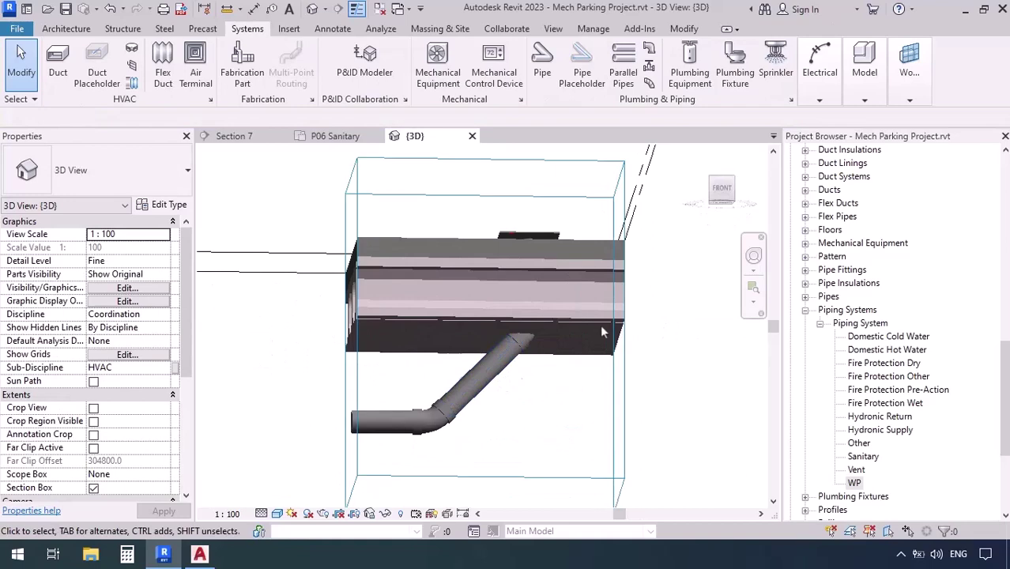
- From the front of the 3D view, nudge the bend below the floor drain downward until its reducer clears the slab
click(725, 190)
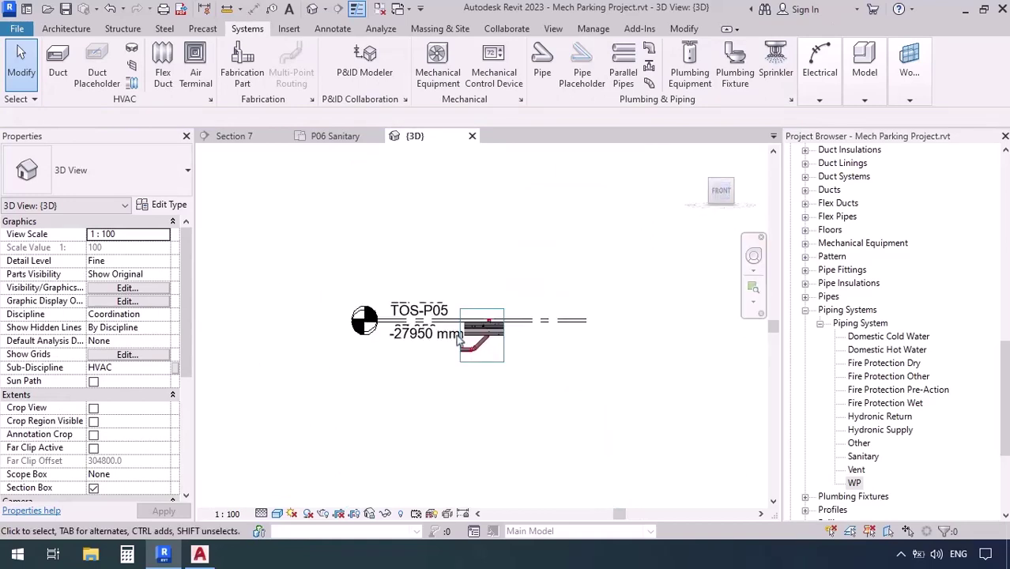
scroll(490, 356, up, 3)
scroll(491, 355, up, 2)
click(488, 346)
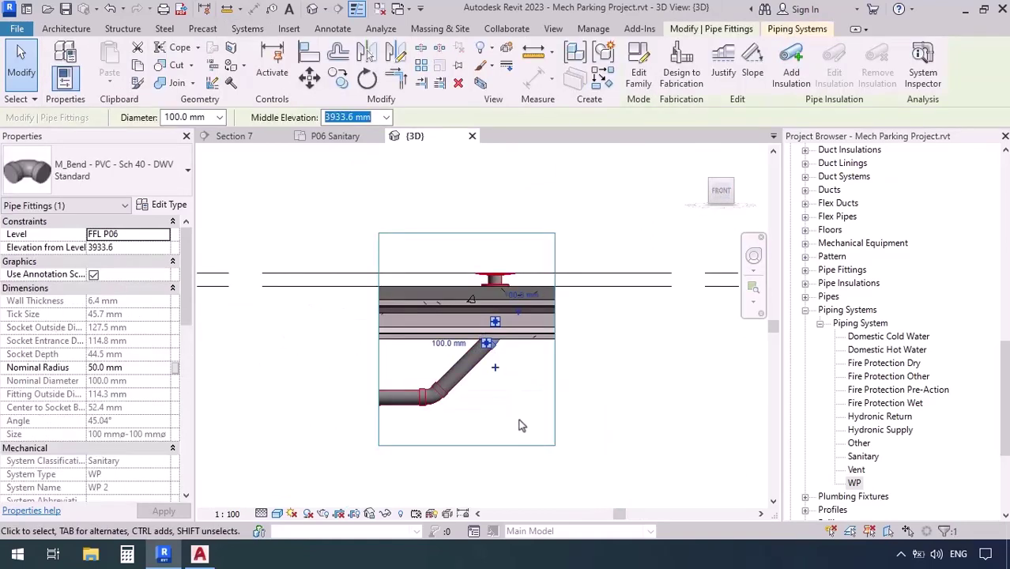
key(Down)
key(Down)
key(Down)
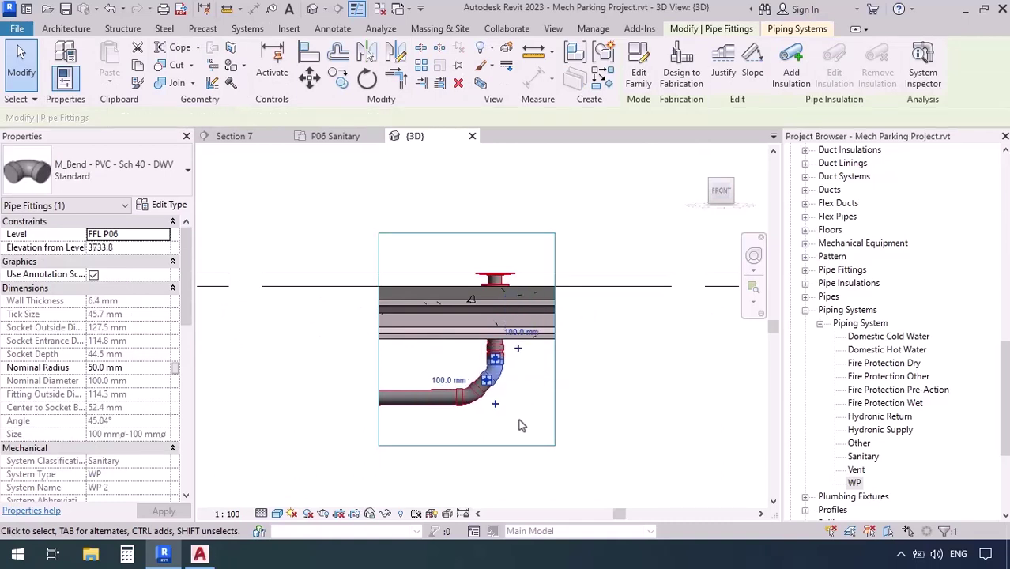
key(Down)
scroll(495, 348, up, 6)
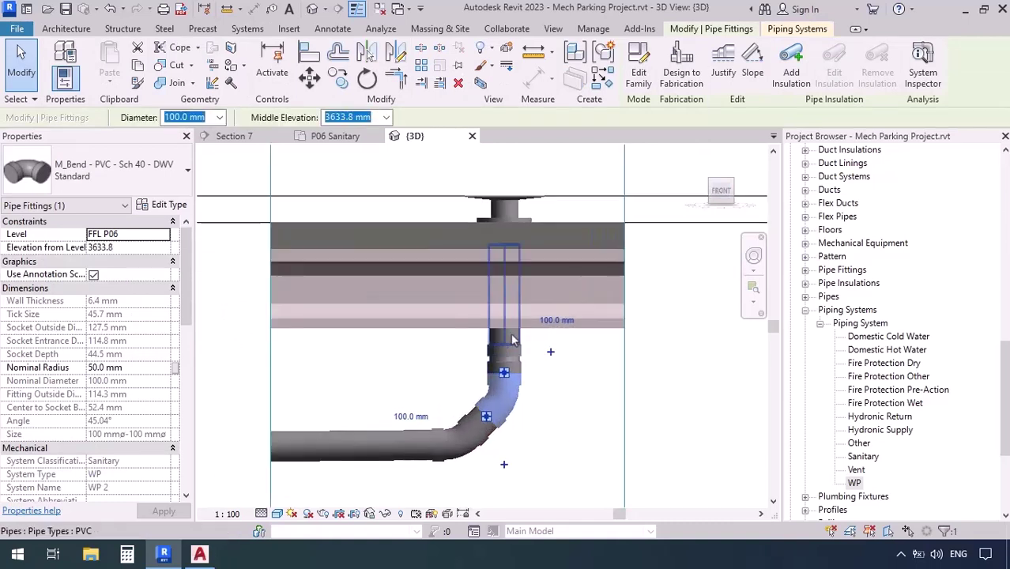
key(Escape)
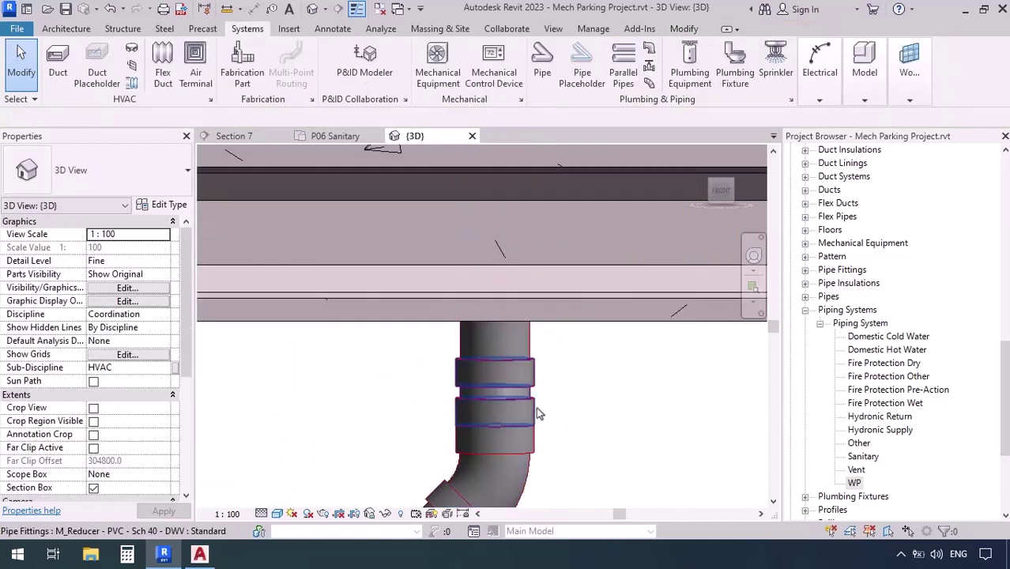
- Examine the reducer between the vertical pipe and the lowered bend for an offset between their centrelines
scroll(543, 414, down, 4)
shift+middle_drag(543, 414, 316, 474)
shift+middle_drag(517, 437, 469, 396)
scroll(468, 396, up, 5)
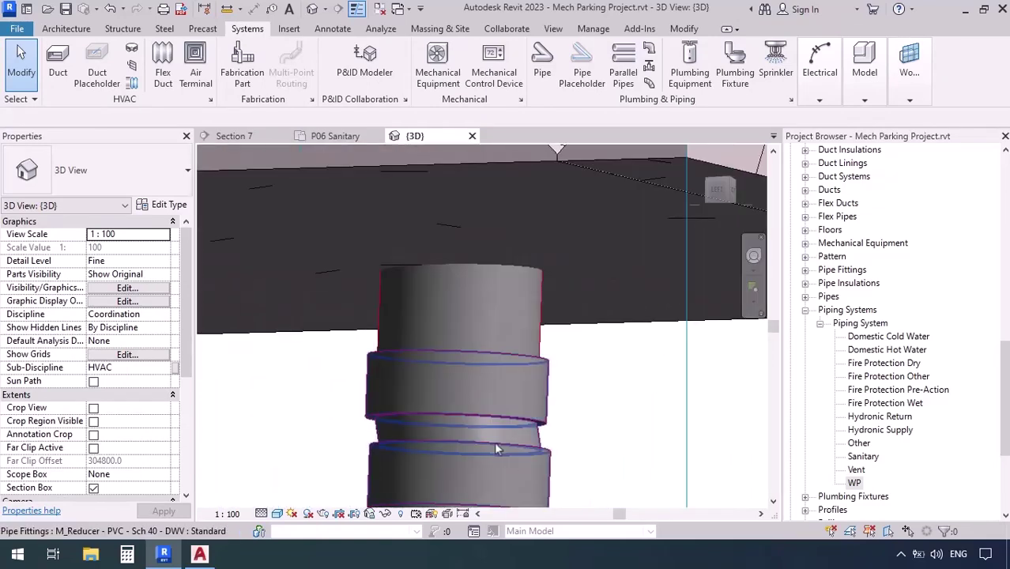
scroll(522, 440, up, 3)
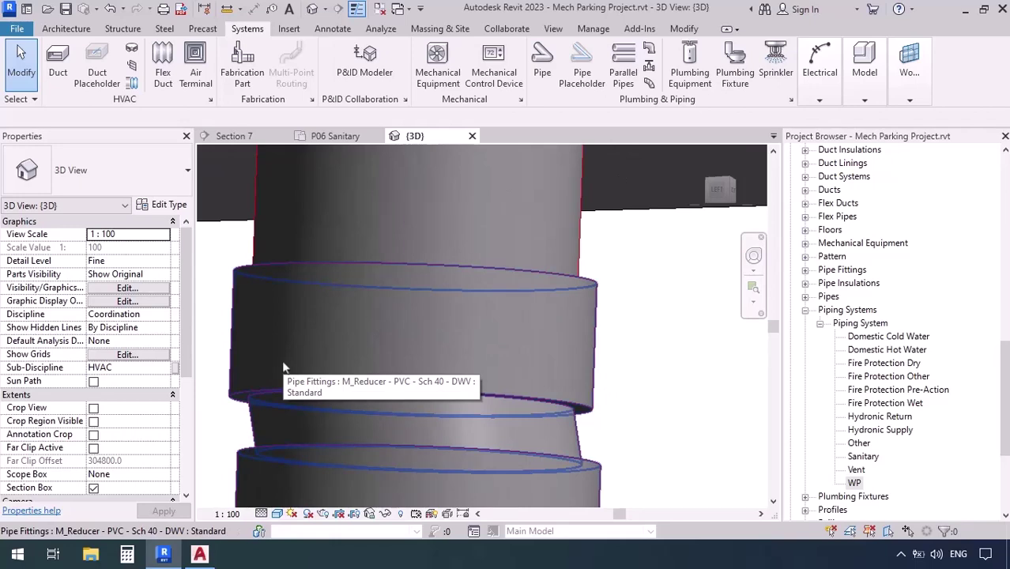
scroll(284, 367, down, 6)
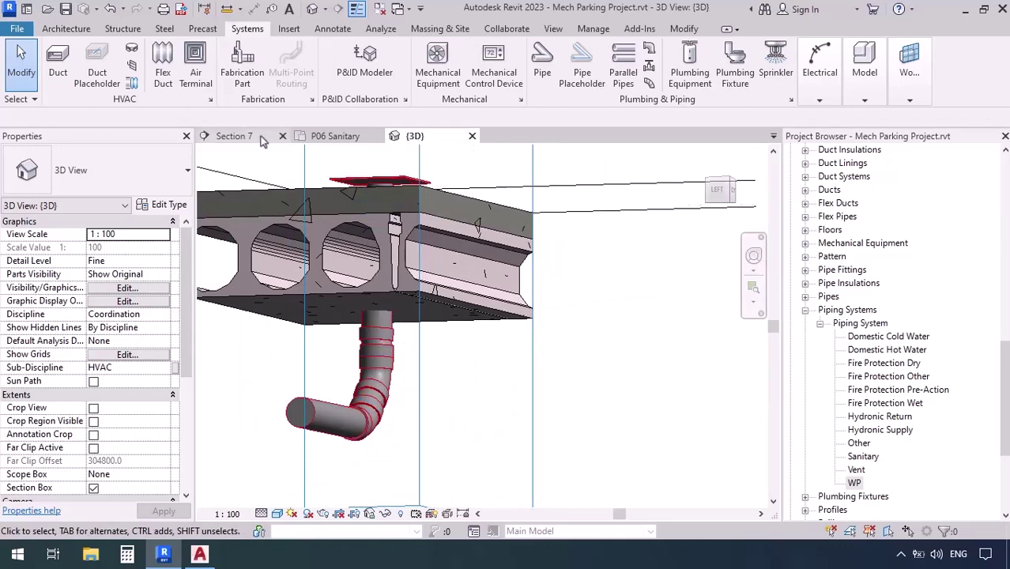
- Delete the bends, reducer and vertical pipe between the branch pipe and the floor drain in Section 7
click(320, 136)
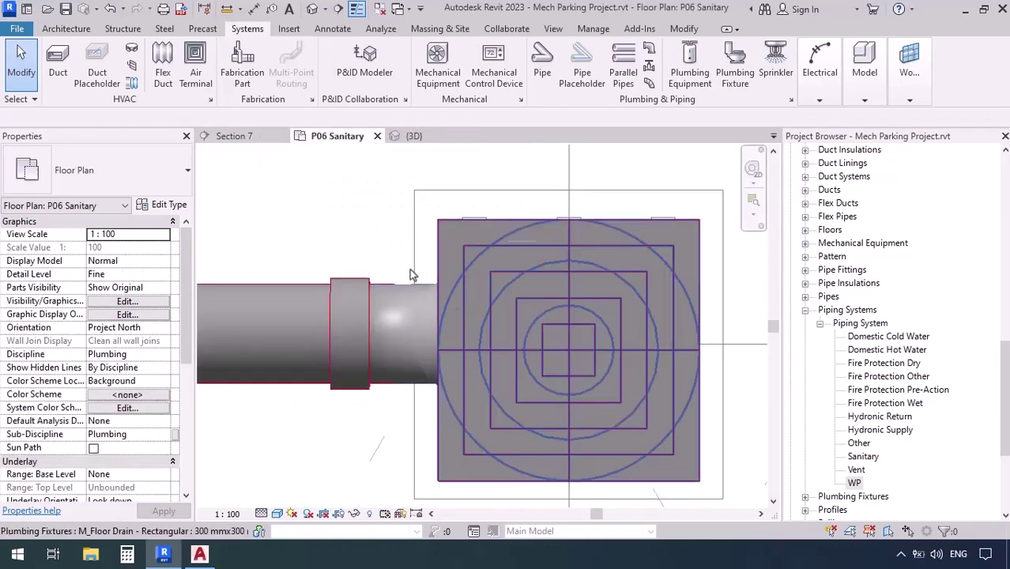
click(231, 136)
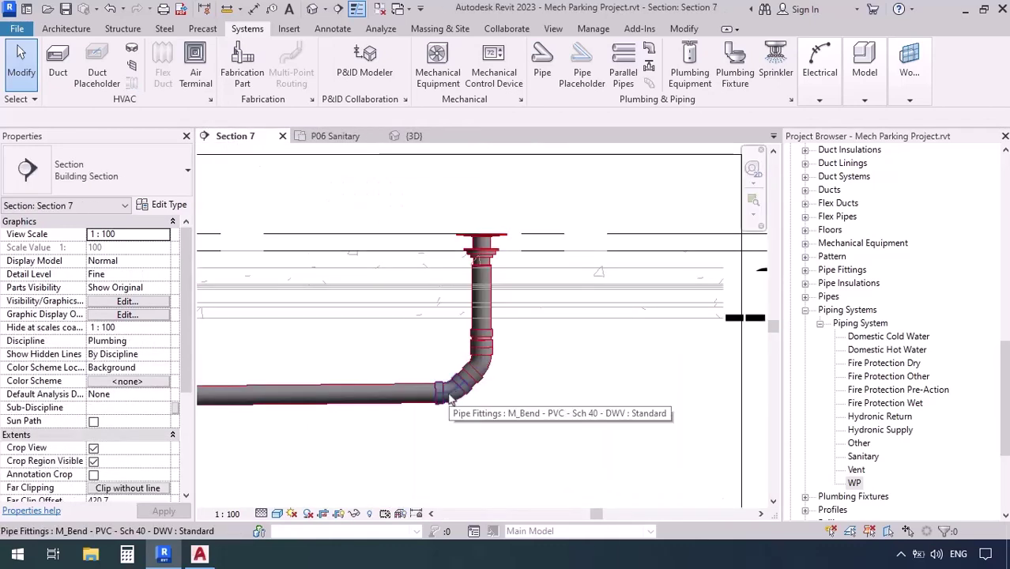
drag(429, 426, 525, 304)
key(Delete)
key(Delete)
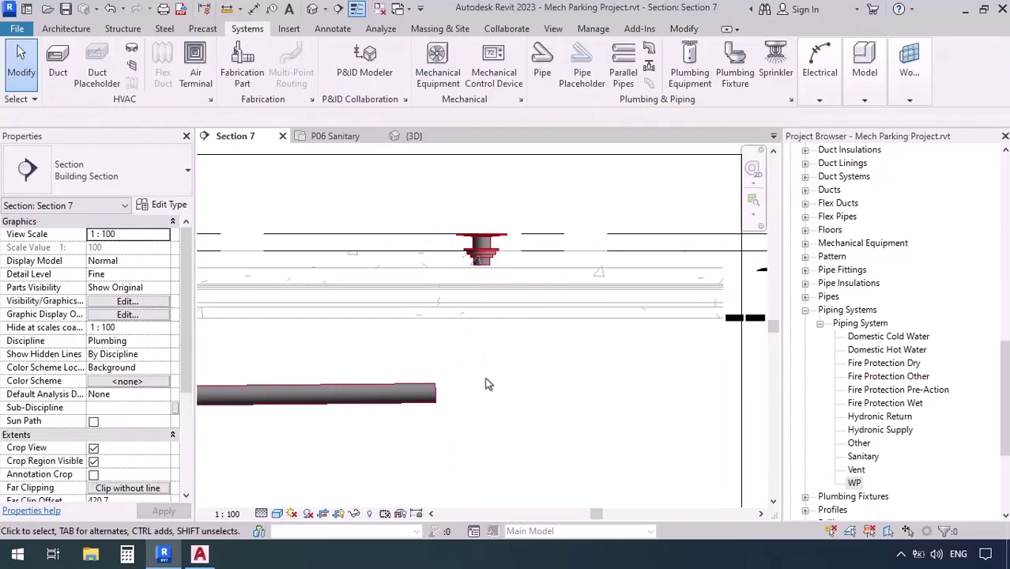
- Align the floor drain's front/back centreline with the branch pipe's centreline in the P06 Sanitary plan
click(335, 136)
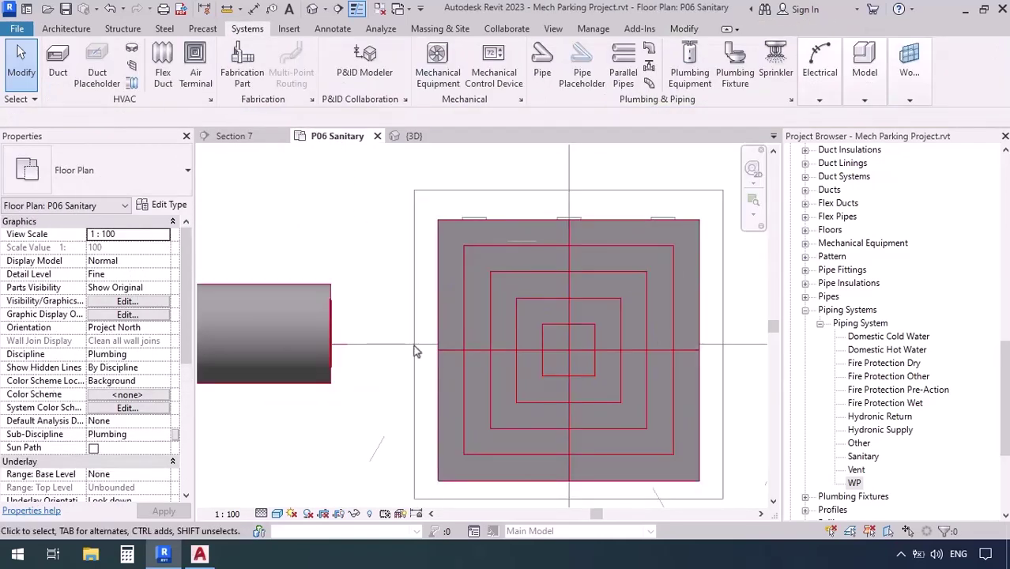
key(a)
key(l)
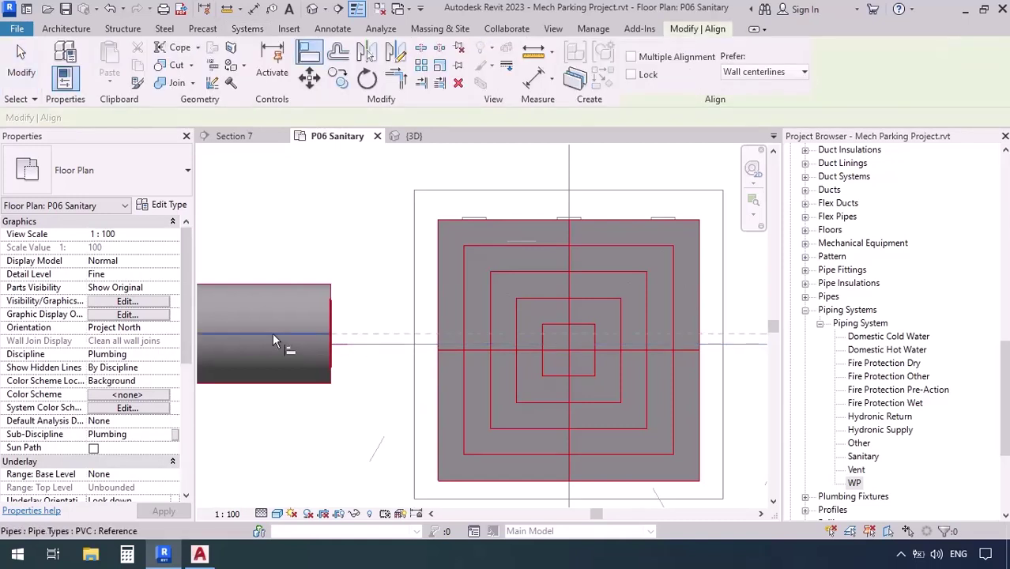
click(272, 333)
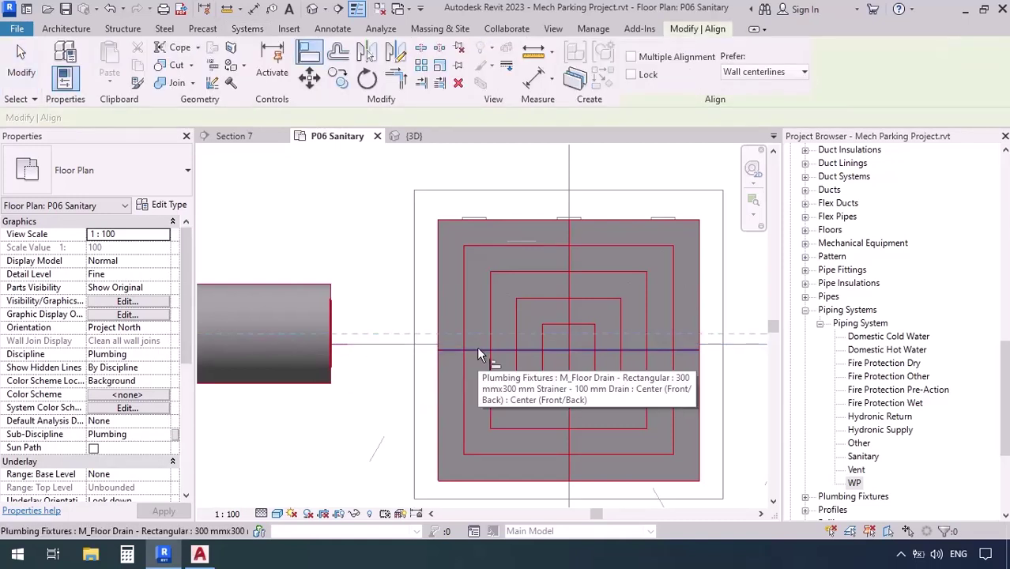
click(478, 349)
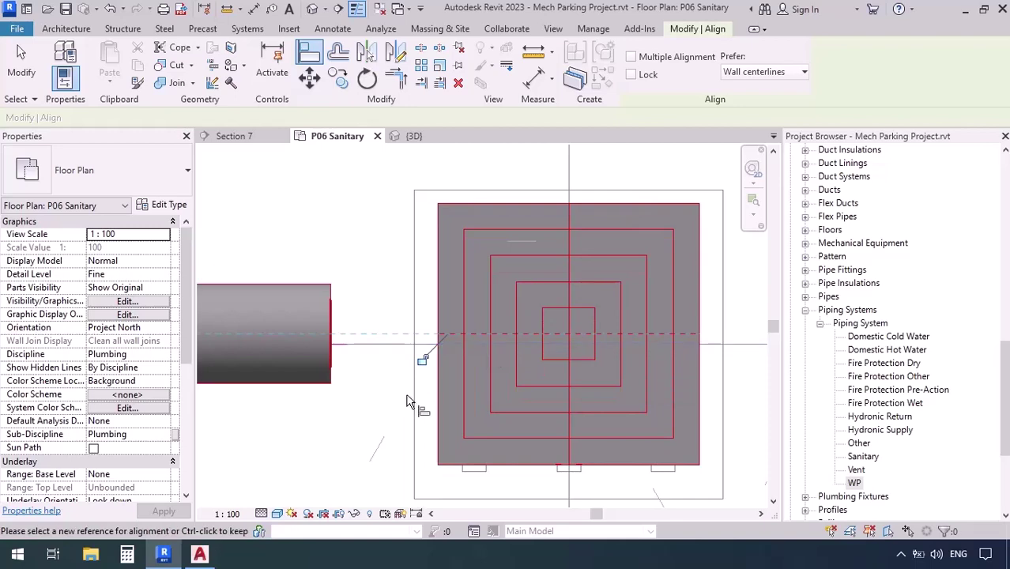
key(Escape)
key(Escape)
- Draw a 100 mm pipe in Section 7 from the branch's end at 45° to the drain's centreline, continuing vertically to its outlet
click(234, 136)
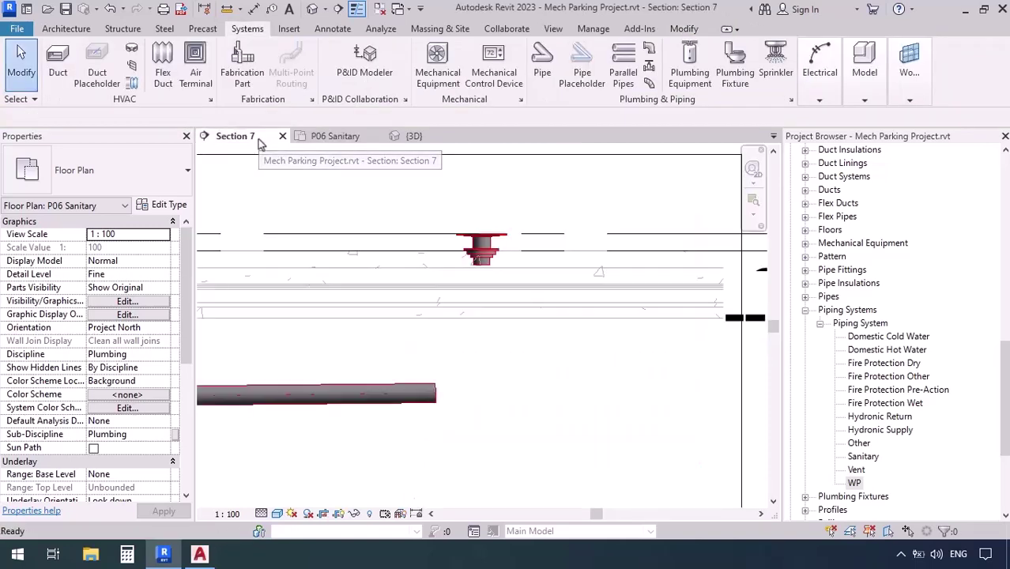
click(437, 395)
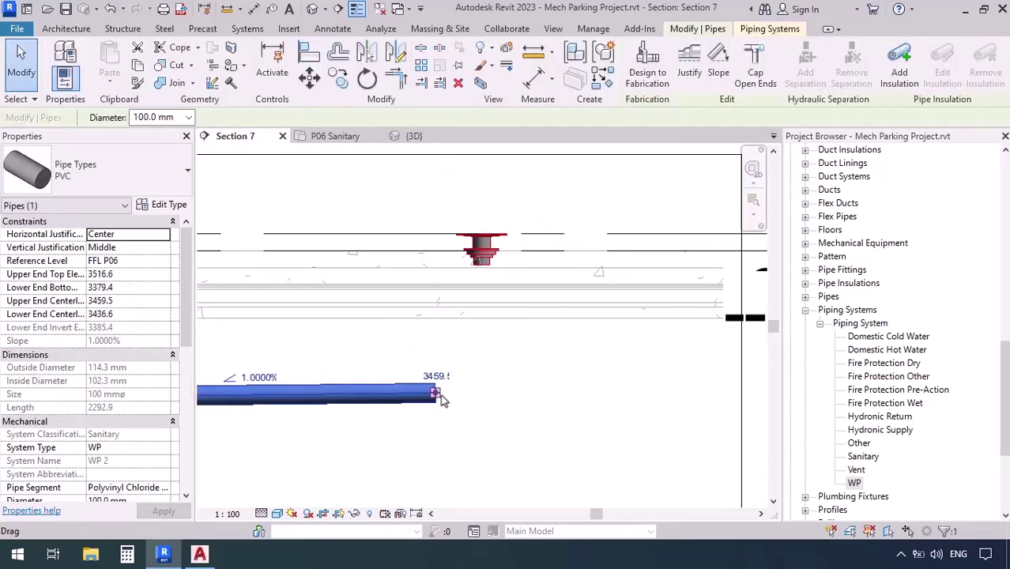
right_click(439, 400)
click(474, 188)
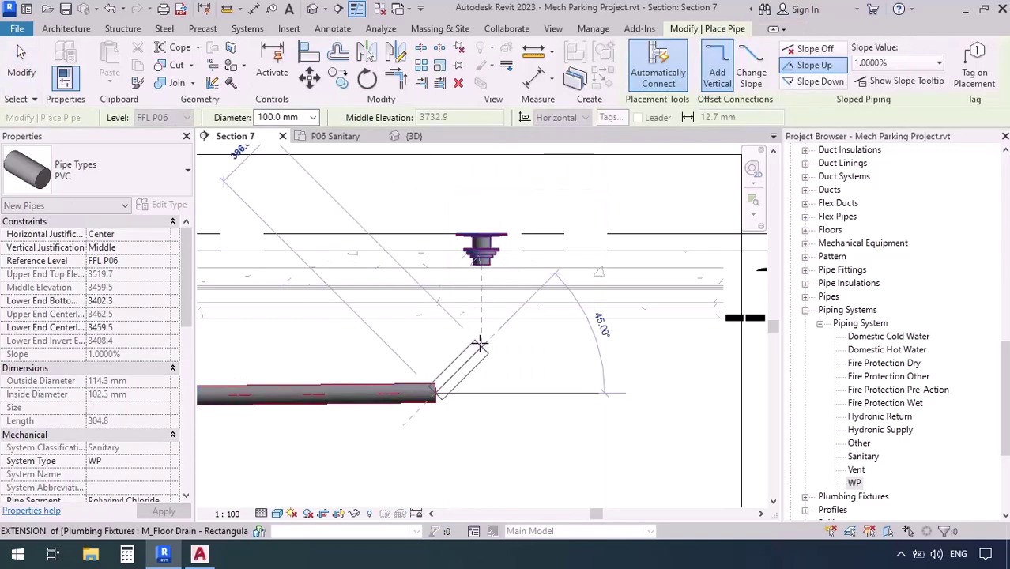
click(479, 346)
click(481, 264)
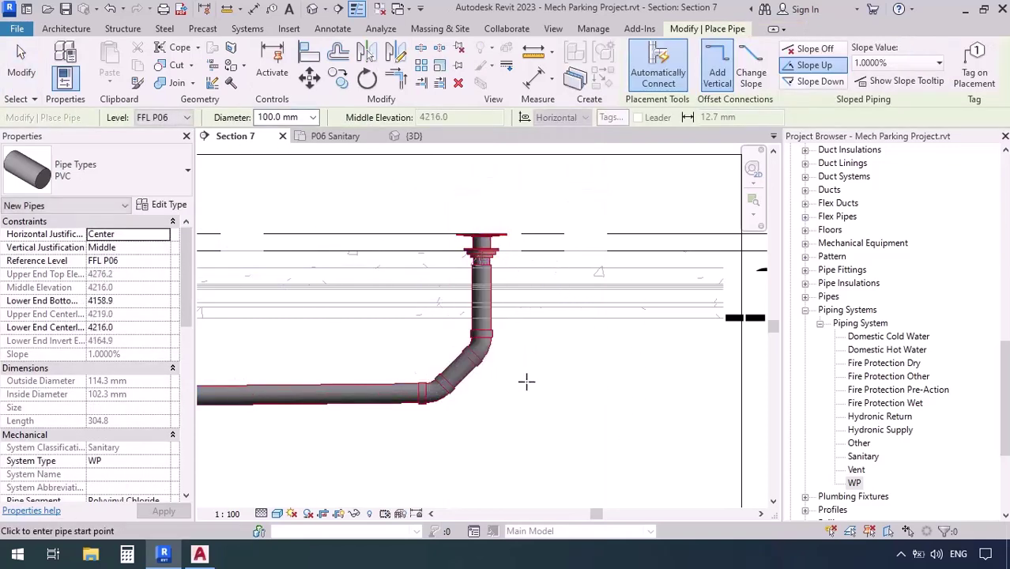
key(Escape)
key(Escape)
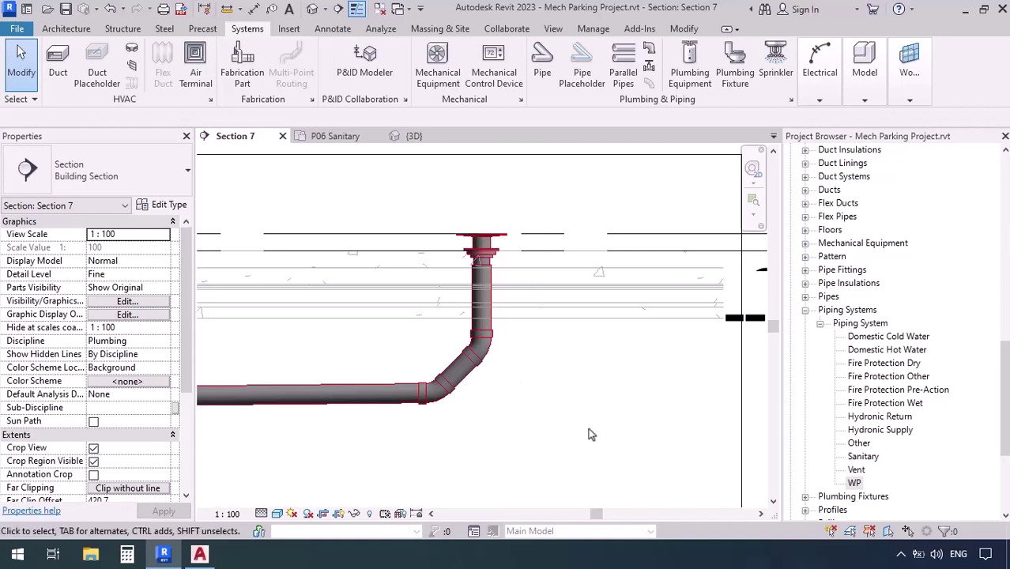
- Convert the bend at the CO symbol near the main pipe junction in P06 Sanitary to a sanitary tee and cap its open end
click(335, 136)
scroll(629, 322, down, 4)
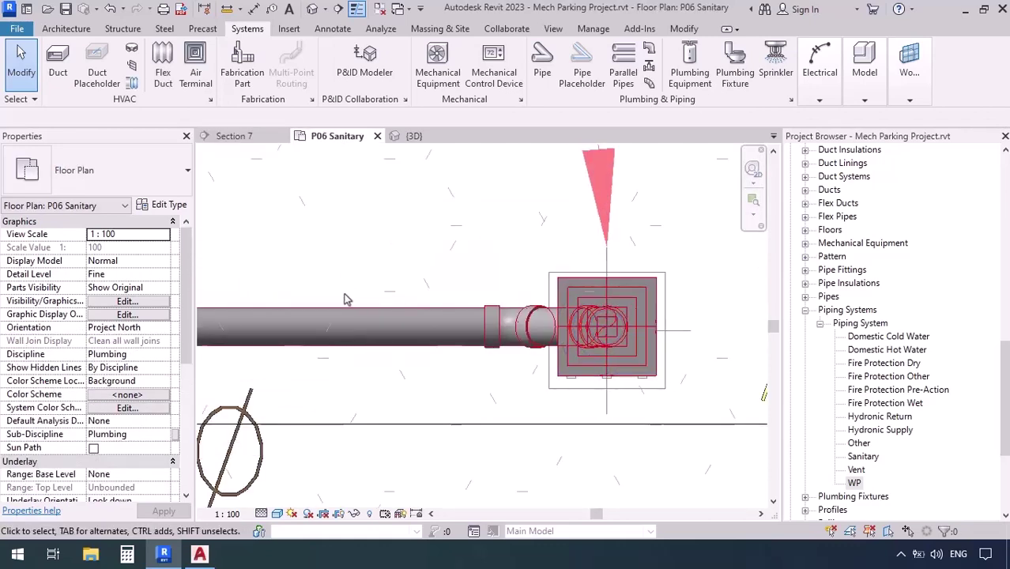
scroll(607, 325, down, 3)
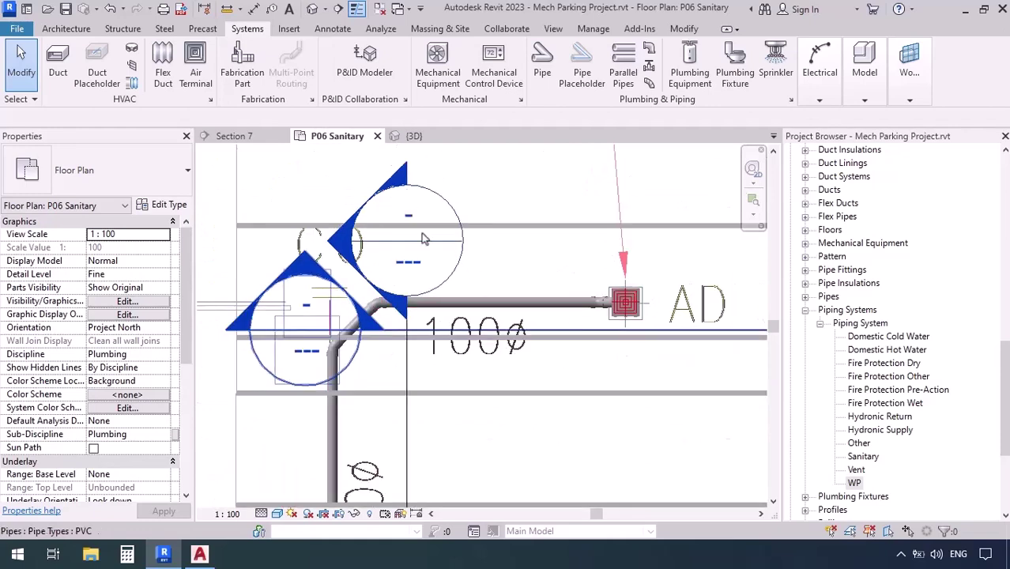
scroll(423, 239, down, 5)
scroll(427, 371, up, 7)
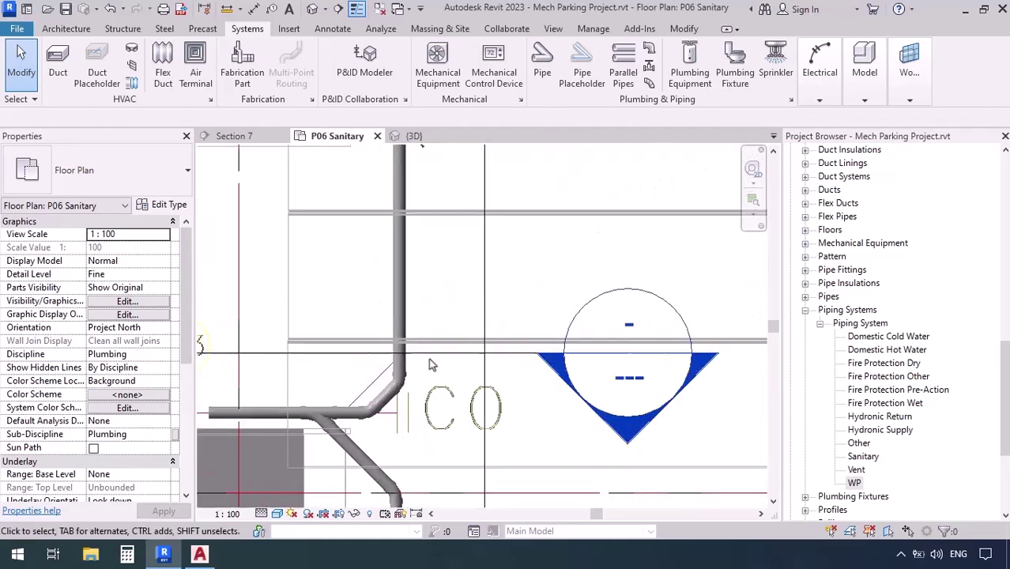
scroll(423, 375, up, 3)
click(332, 446)
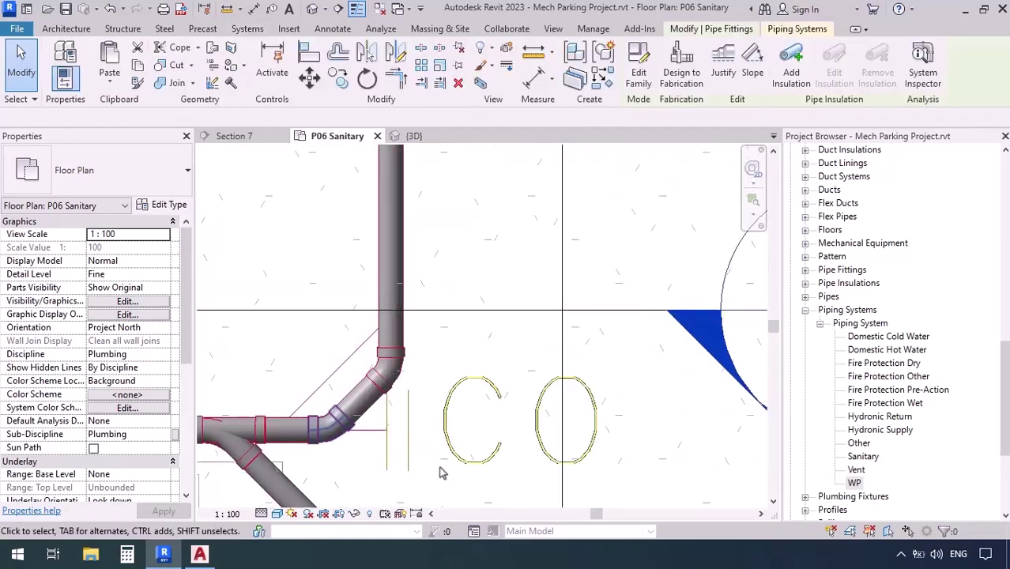
click(336, 485)
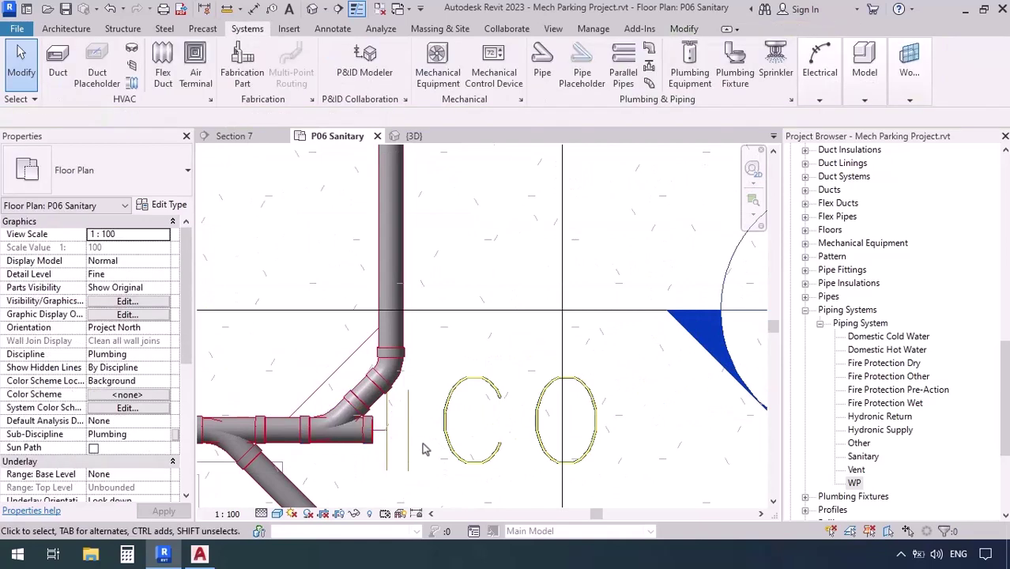
click(365, 445)
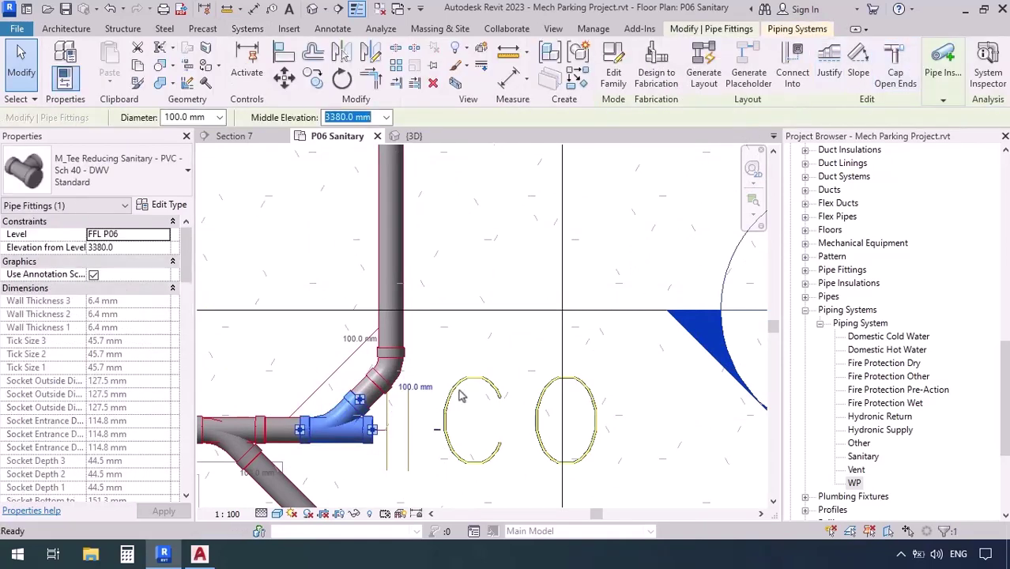
- Convert the lower bend at the CO symbol near the connected floor drain to a sanitary tee and cap its open end
scroll(444, 401, down, 4)
middle_drag(428, 220, 431, 416)
middle_drag(429, 242, 431, 297)
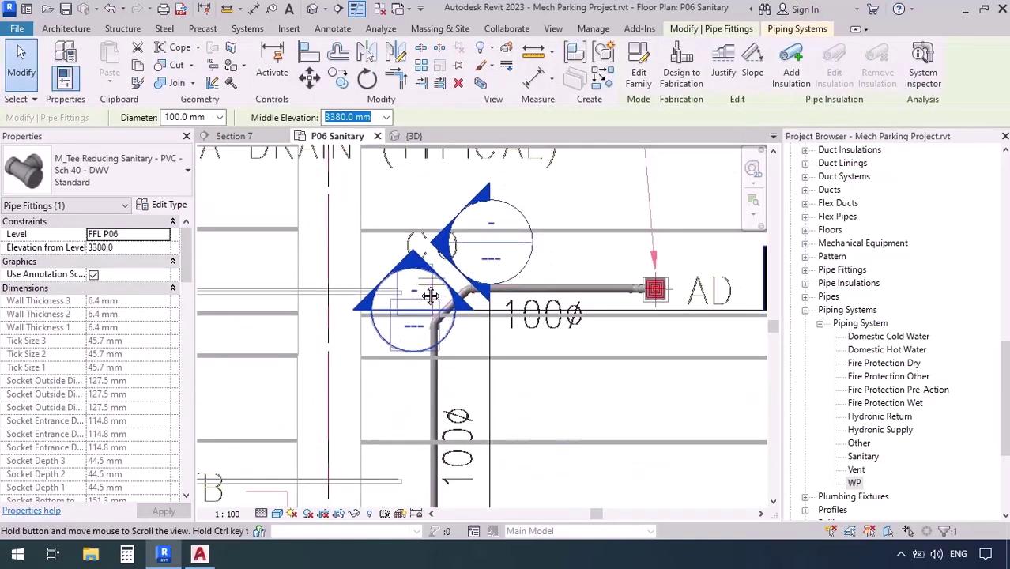
scroll(429, 296, up, 3)
click(470, 369)
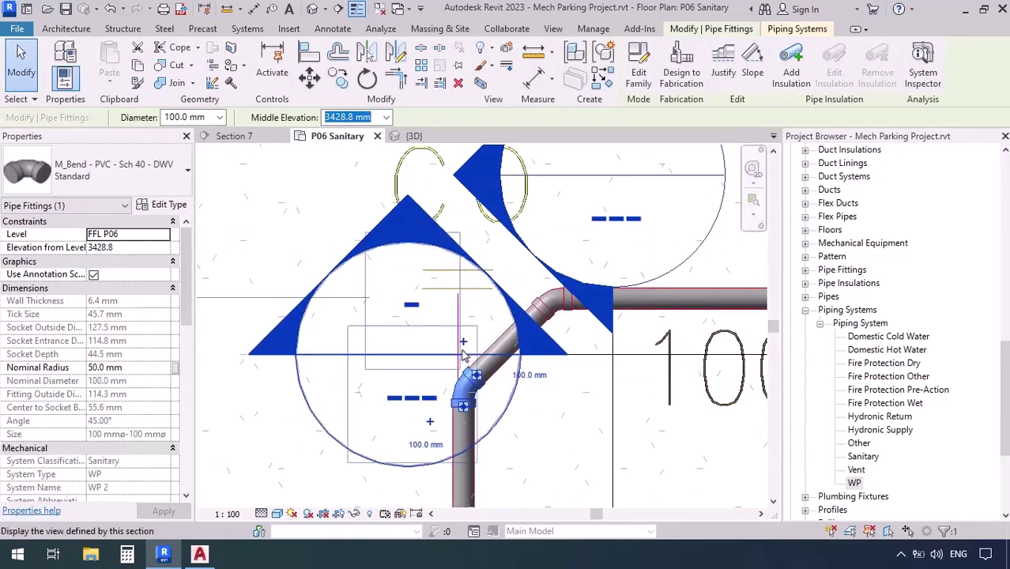
key(Escape)
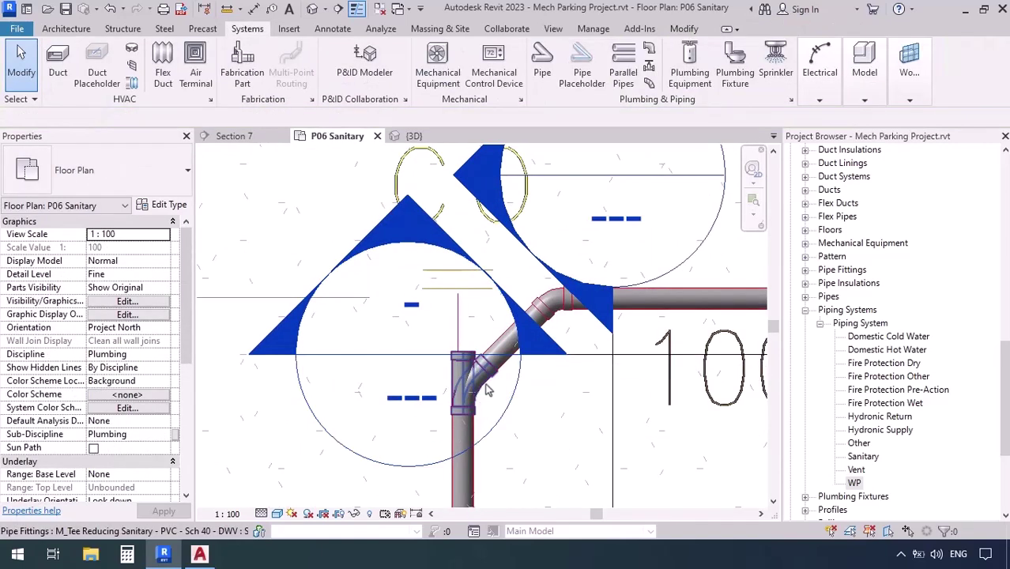
click(488, 389)
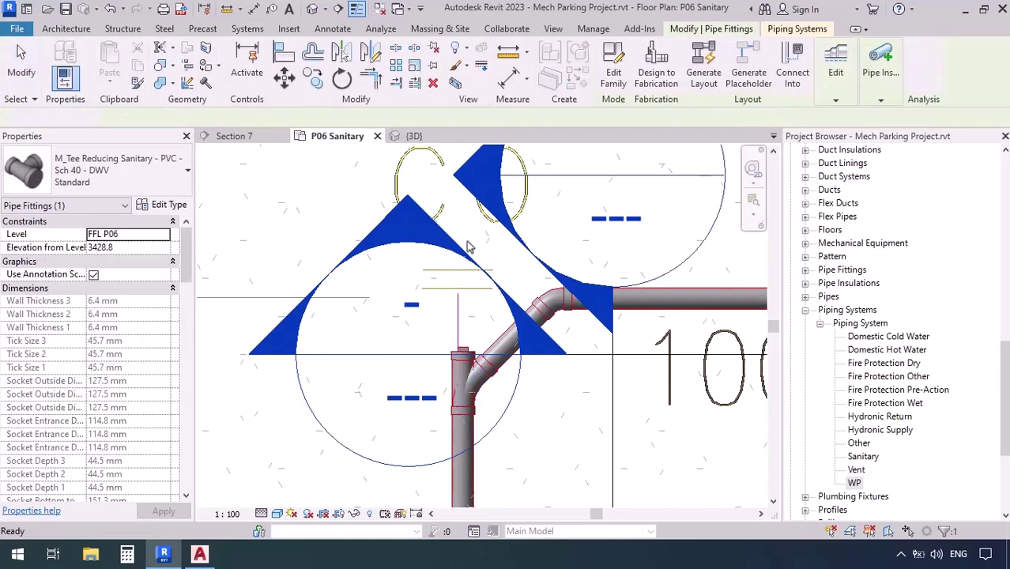
- Place a 300 mm x 300 mm strainer, 100 mm rectangular floor drain on FFL P05, centred on the lower-left branch's AD symbol in P06 Sanitary
scroll(528, 225, down, 6)
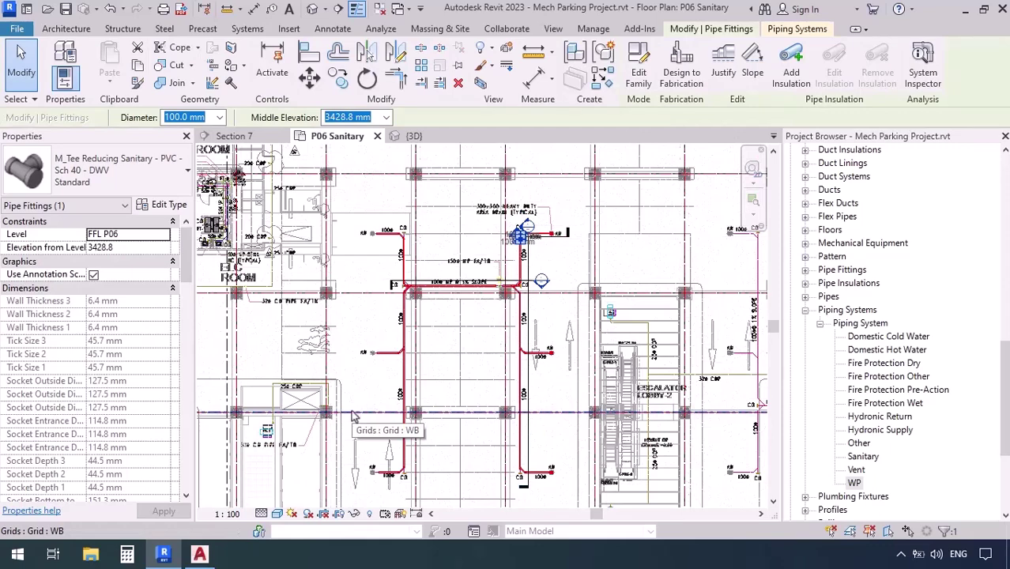
scroll(366, 506, up, 10)
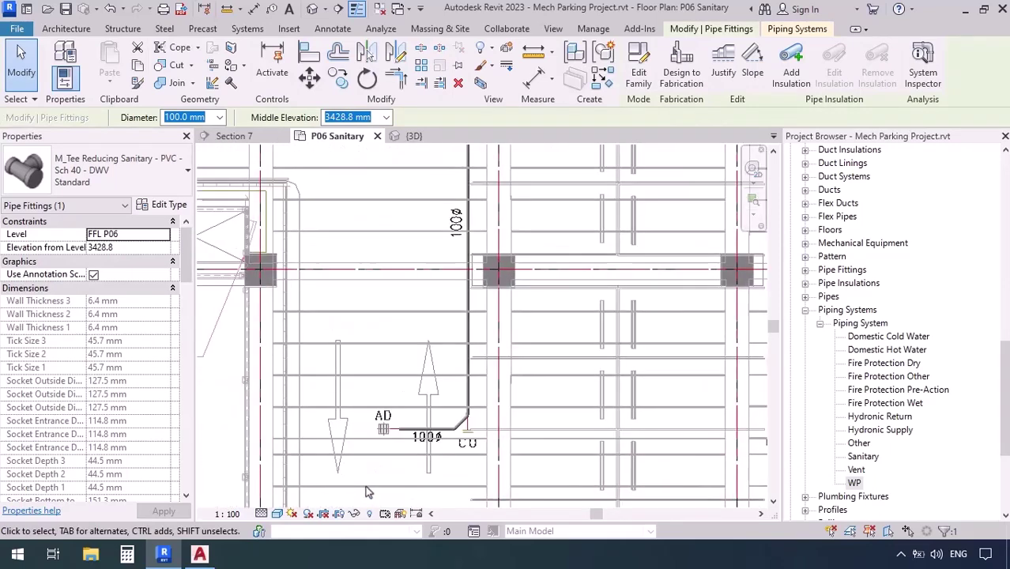
middle_drag(411, 486, 385, 446)
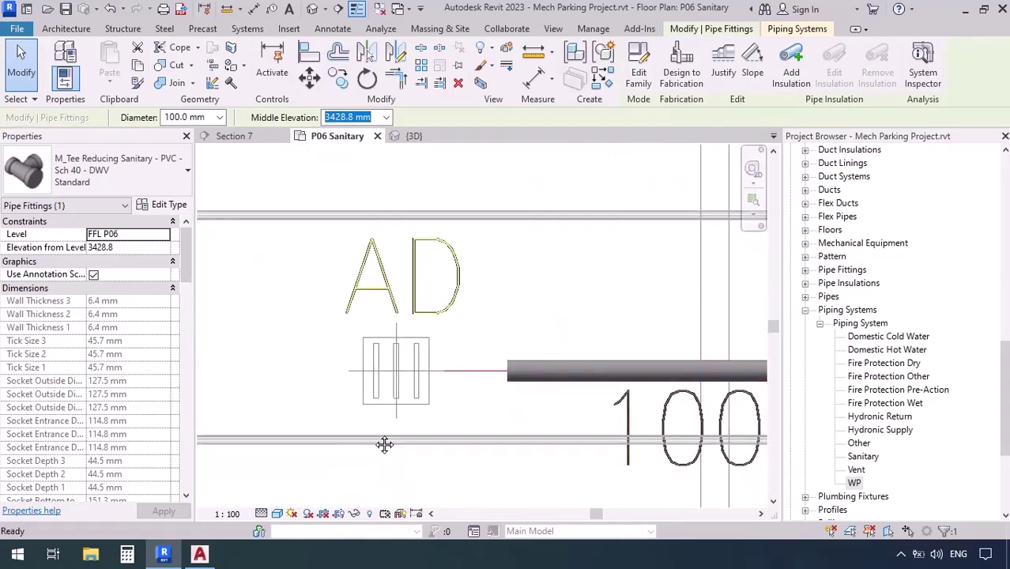
click(247, 29)
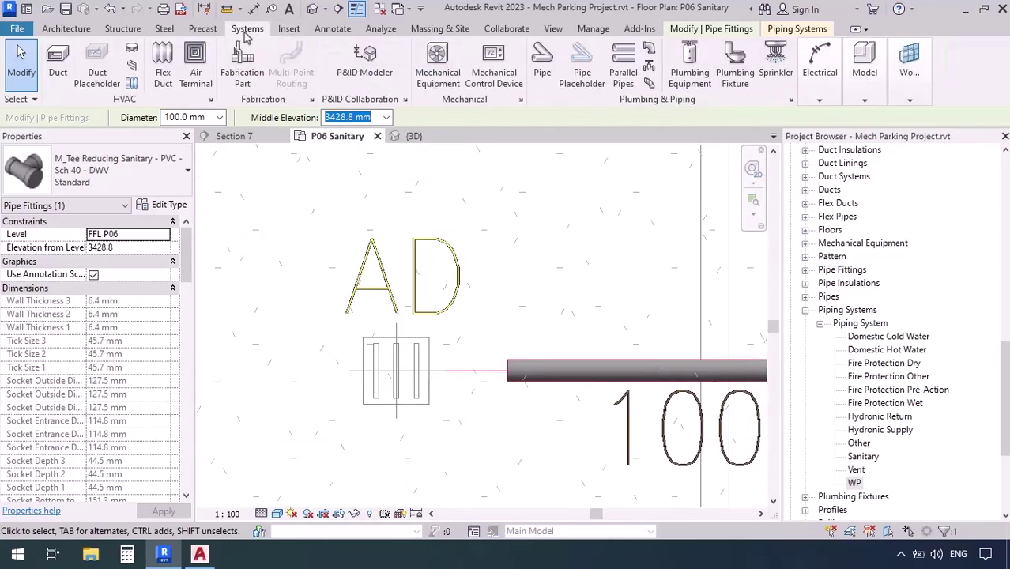
click(735, 72)
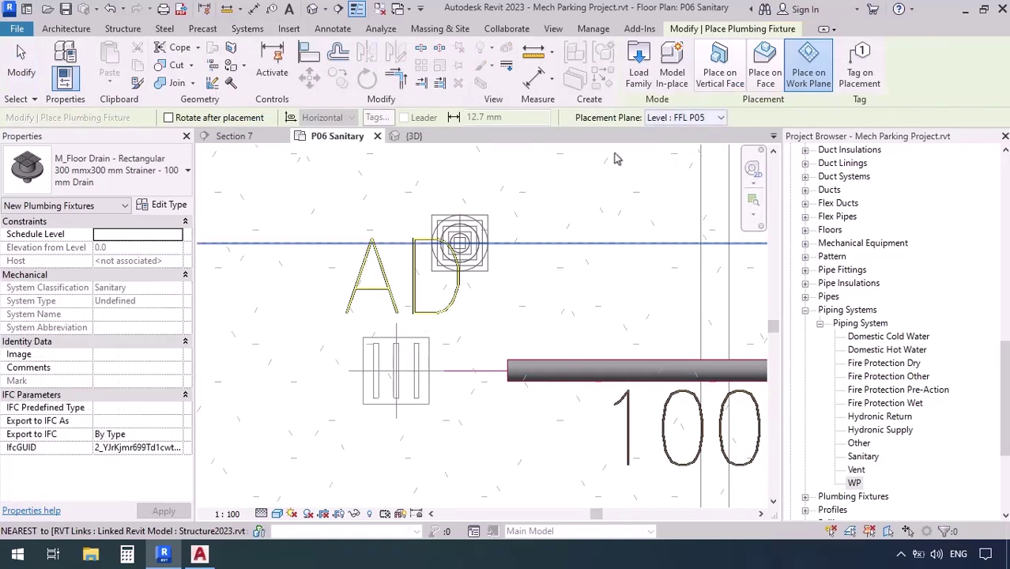
scroll(384, 371, up, 4)
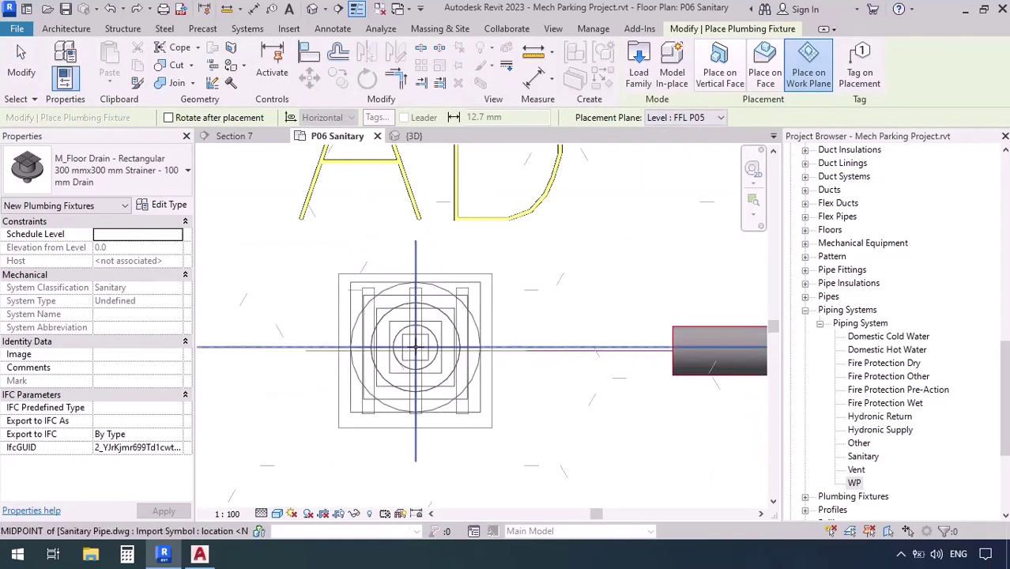
scroll(415, 347, up, 2)
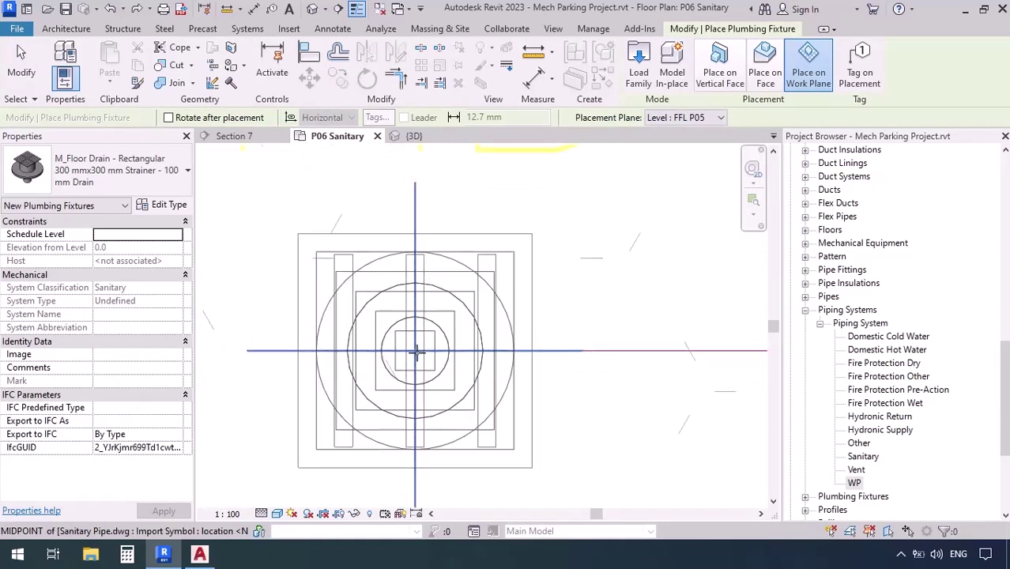
click(409, 345)
scroll(409, 345, down, 3)
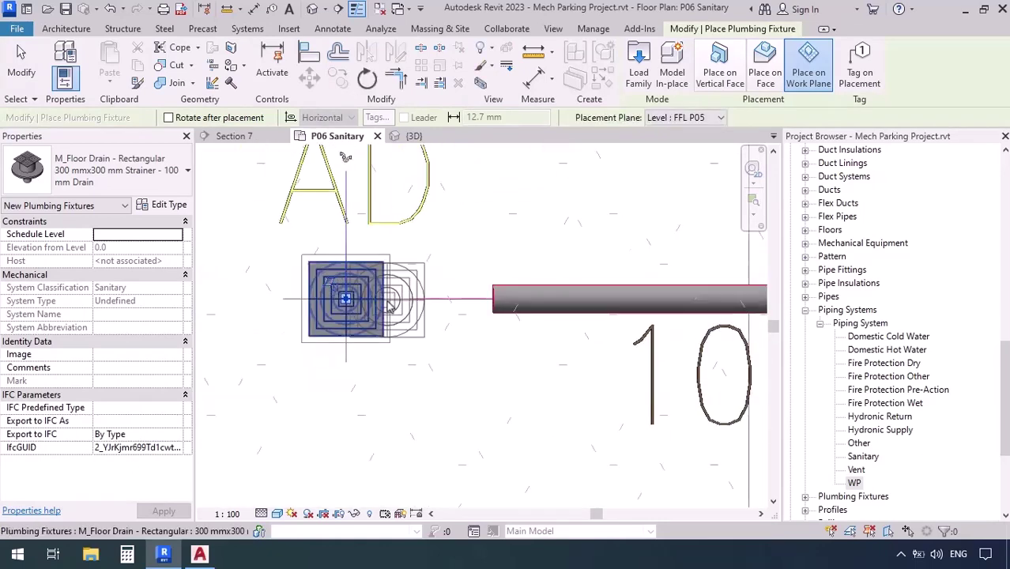
key(Escape)
scroll(340, 276, up, 2)
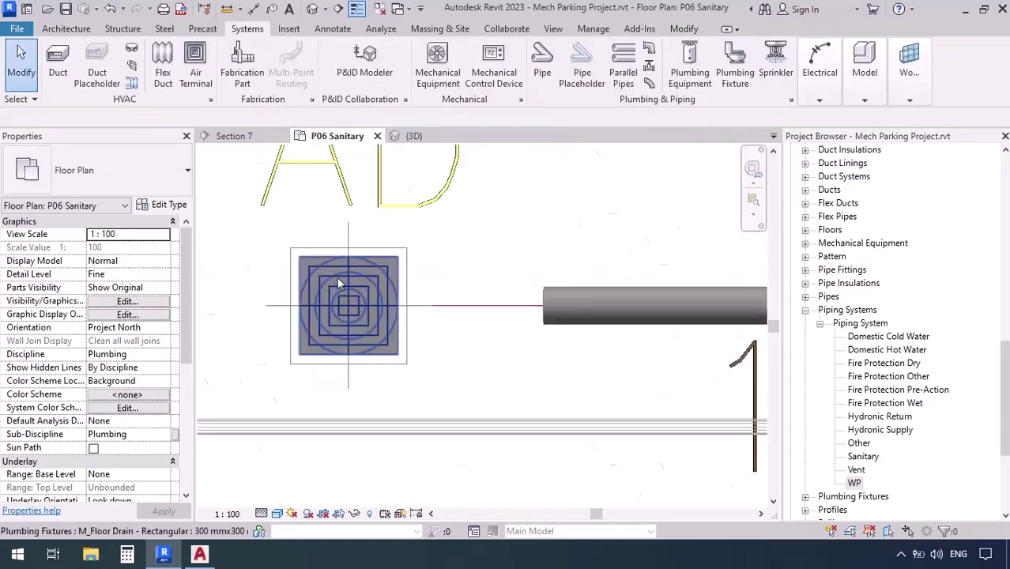
- Draw a 100 mm PVC pipe sloping up 1% from the branch's open end to the centre of the new floor drain
click(556, 336)
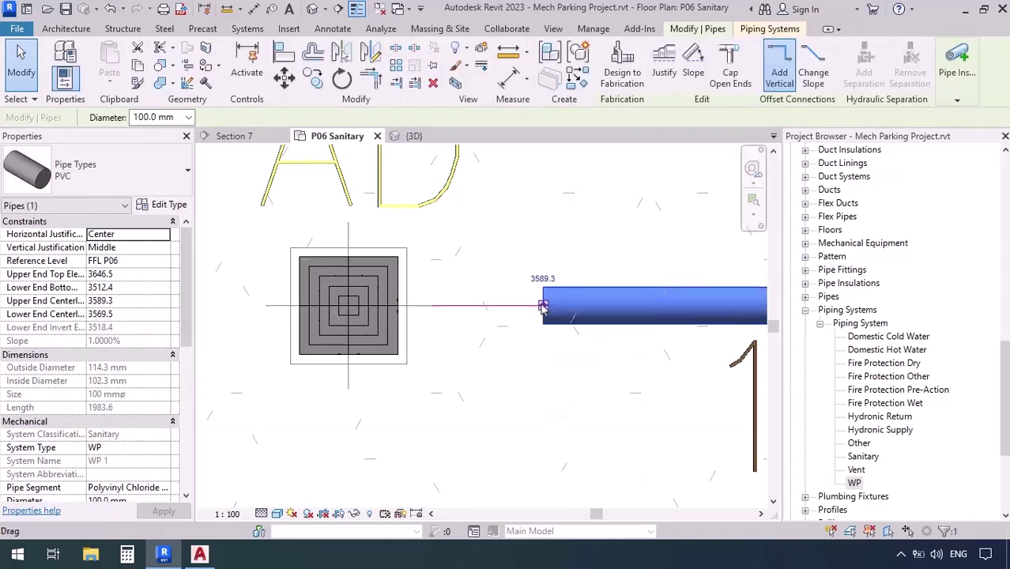
right_click(543, 306)
click(577, 124)
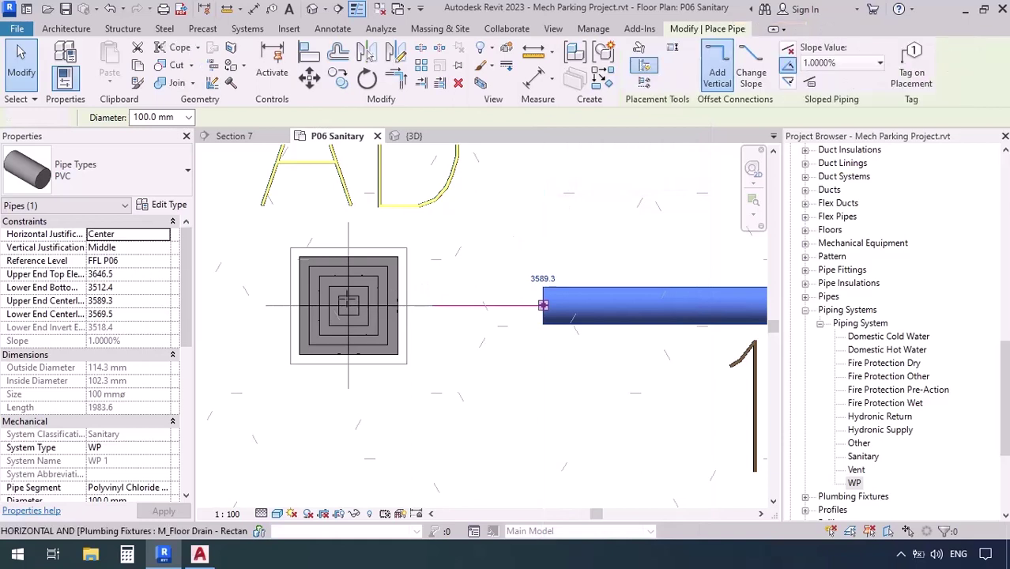
scroll(346, 306, up, 3)
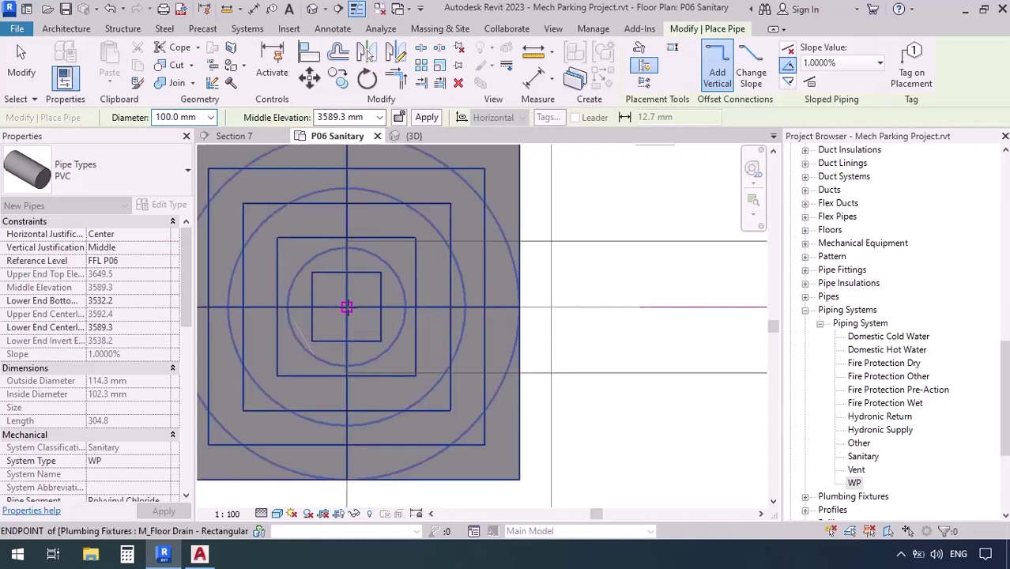
click(346, 307)
scroll(316, 304, down, 5)
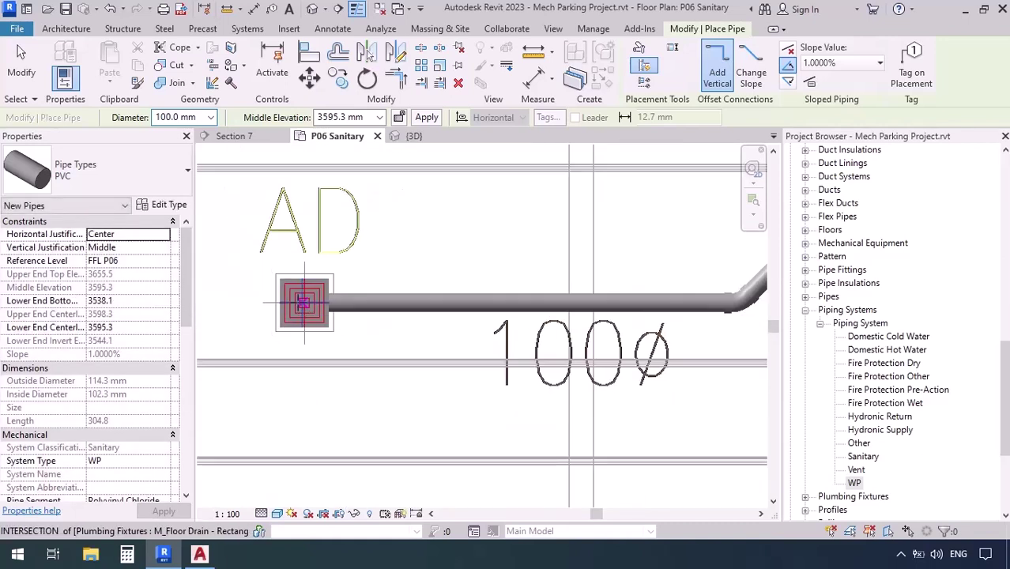
key(Escape)
key(Escape)
- Move the Section 7 line to the newly connected lower-left floor drain and open its section view
scroll(317, 305, down, 6)
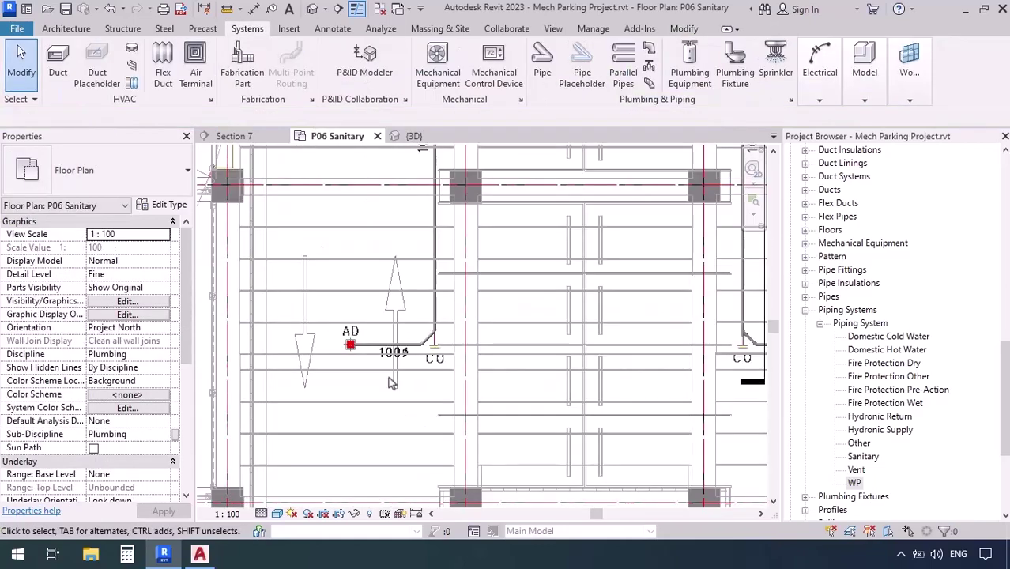
scroll(447, 334, down, 1)
middle_drag(545, 336, 484, 551)
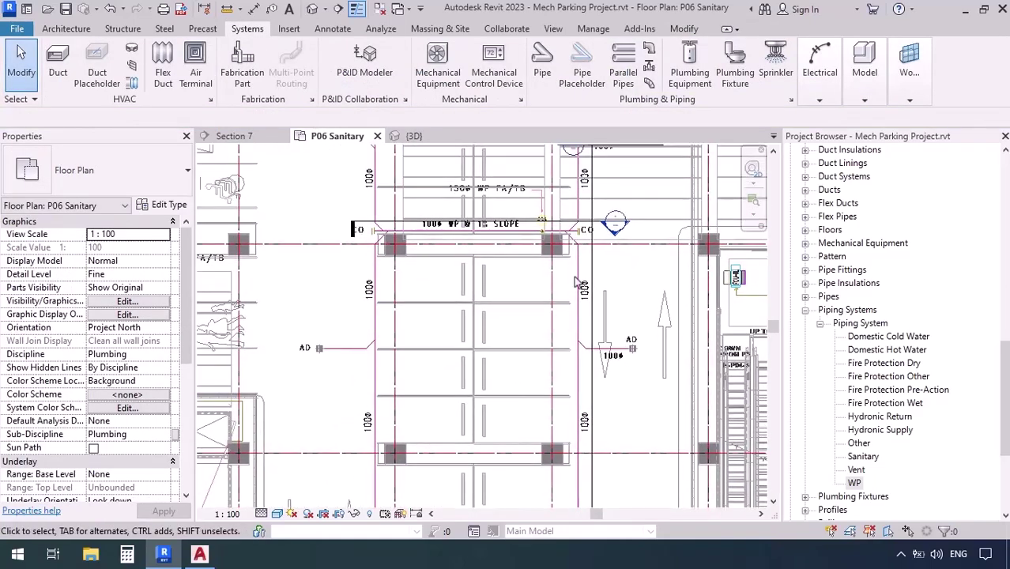
middle_drag(599, 319, 599, 424)
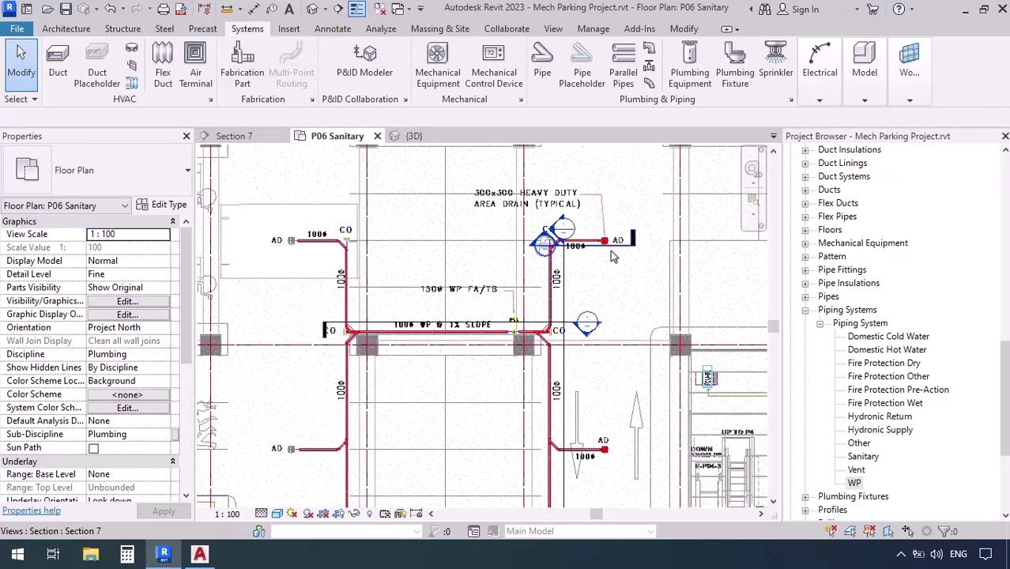
click(605, 246)
scroll(545, 253, down, 3)
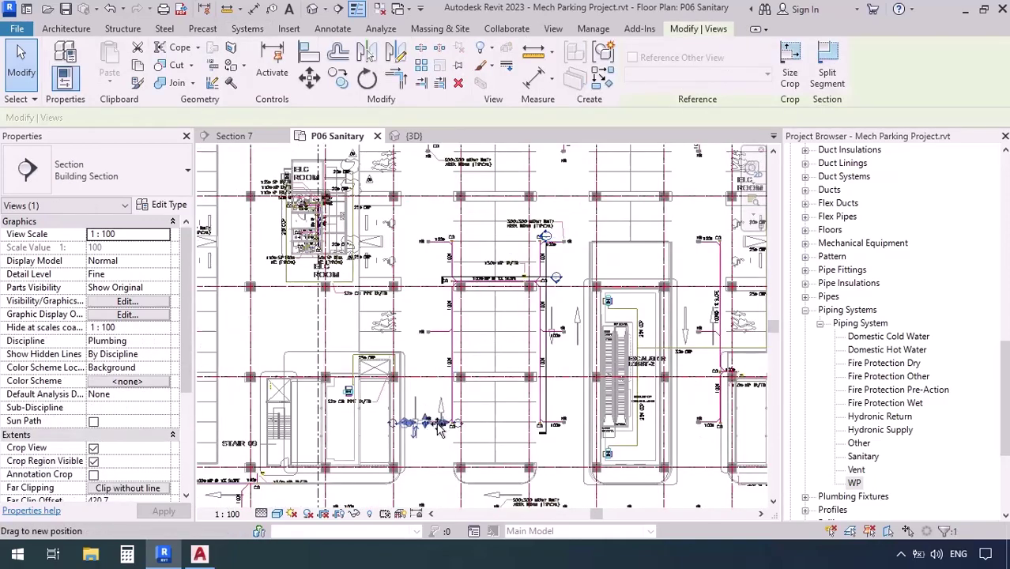
scroll(447, 431, up, 4)
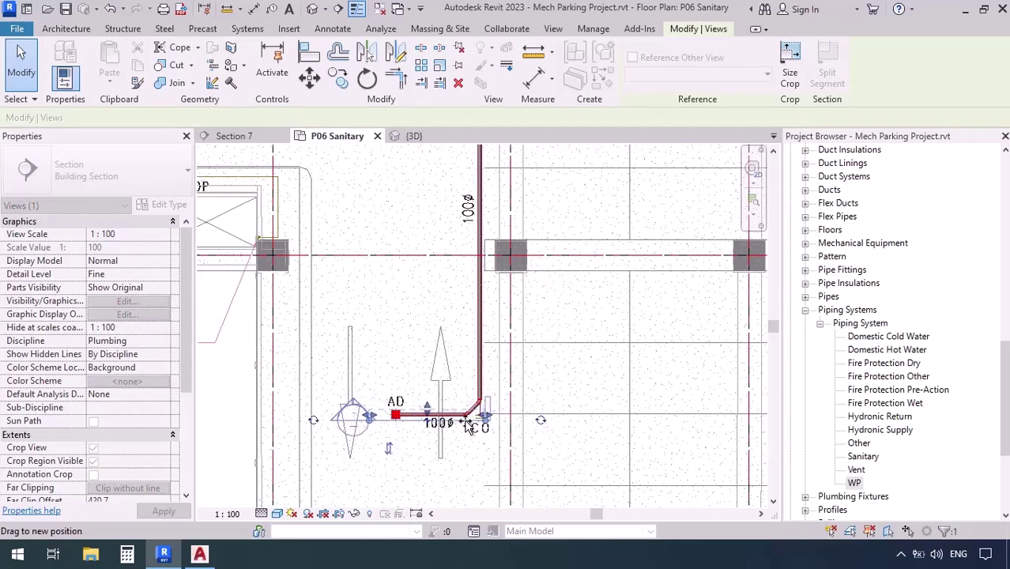
right_click(468, 423)
click(512, 97)
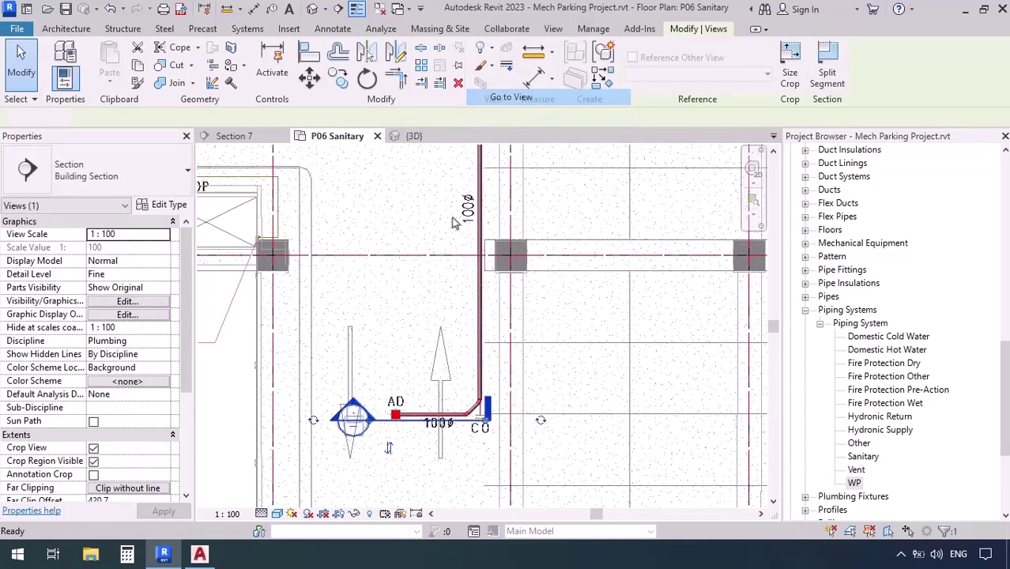
scroll(509, 344, up, 3)
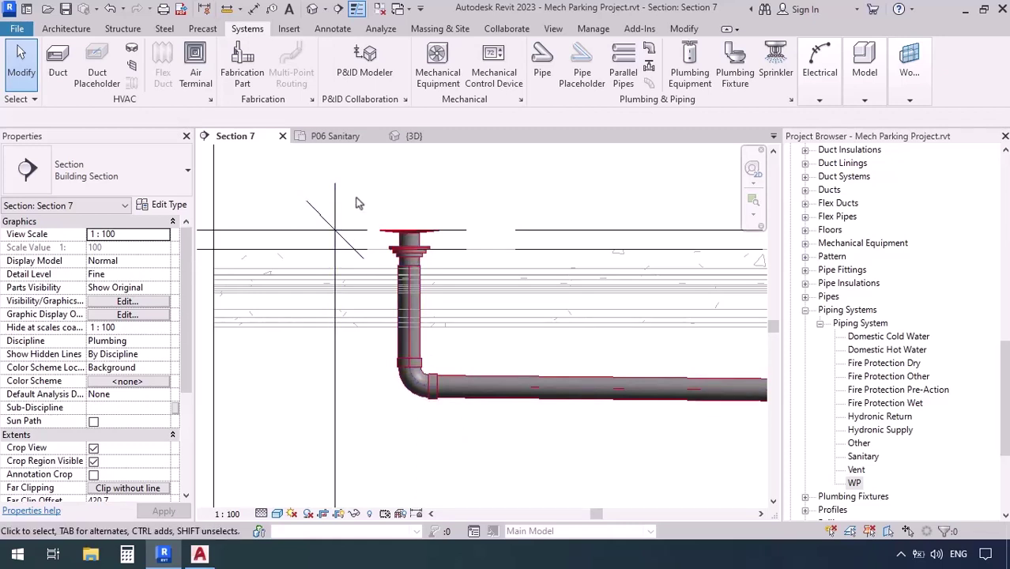
- Delete the 90° elbow joining the drain's vertical drop to the branch pipe in Section 7
click(340, 140)
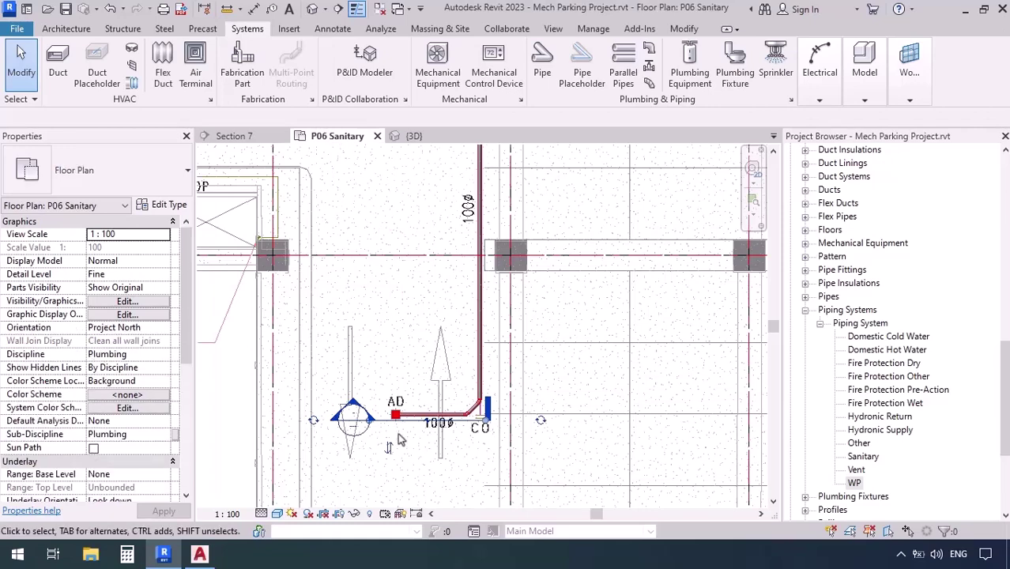
click(234, 136)
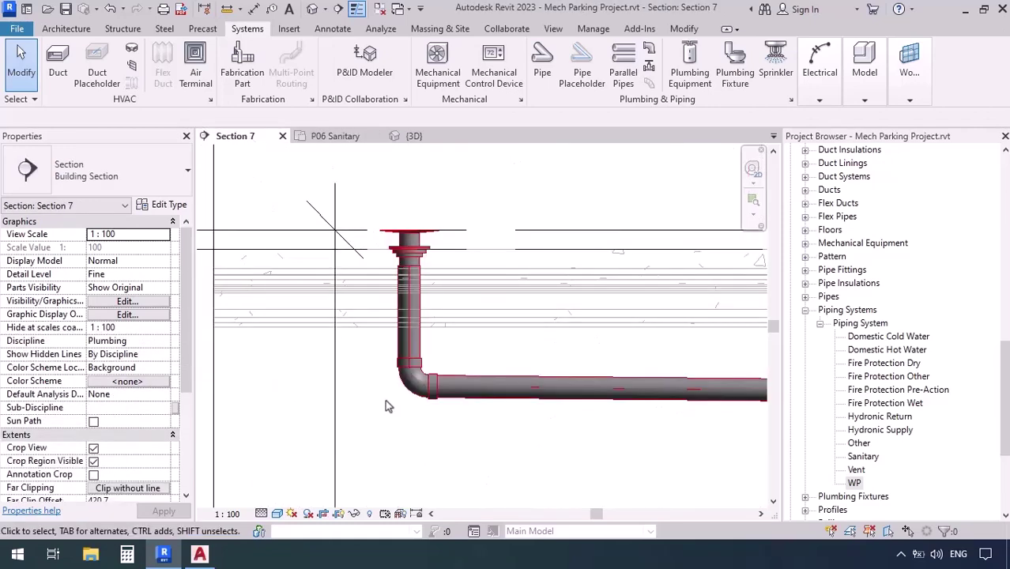
click(411, 389)
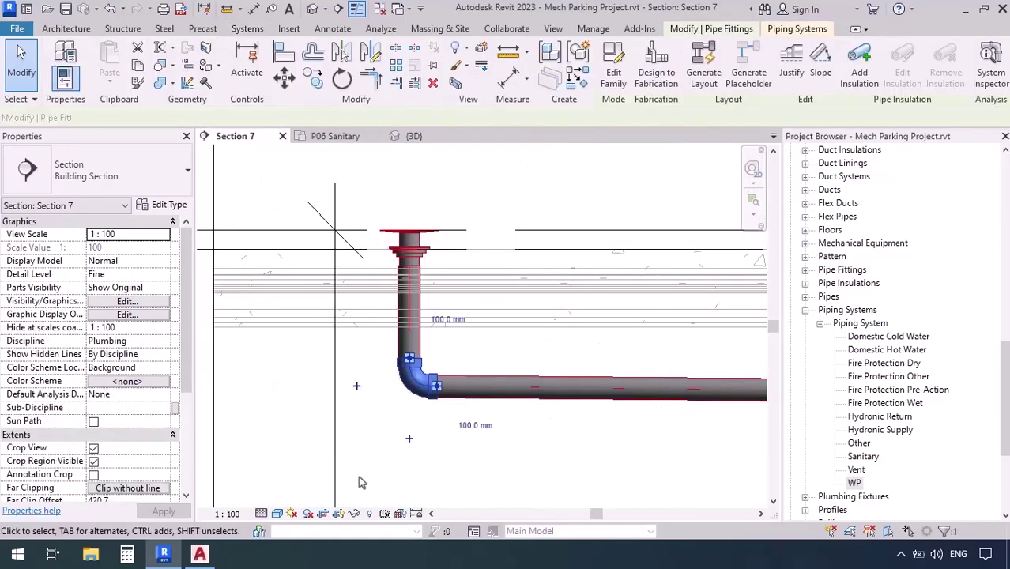
key(Delete)
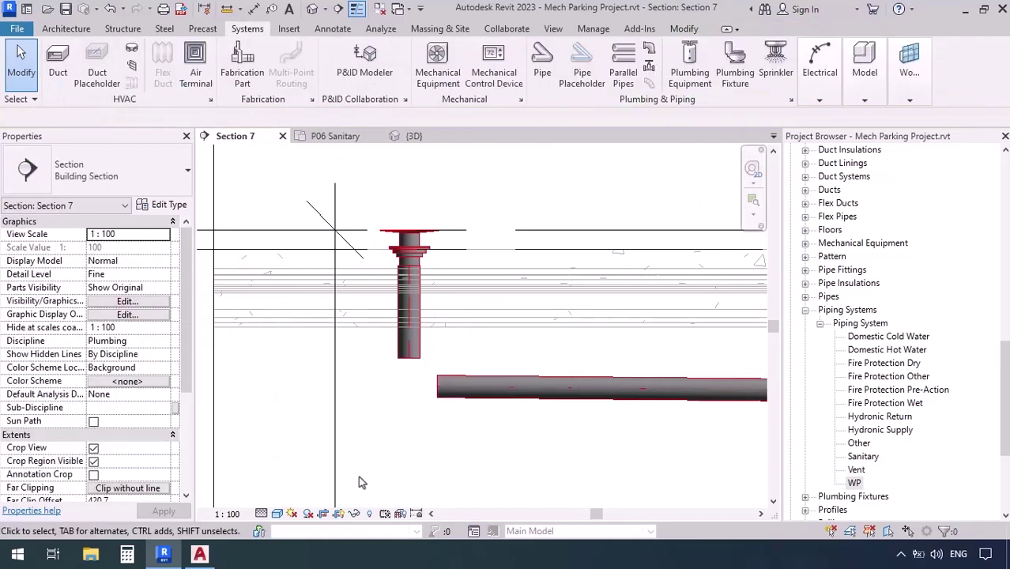
- Draw a 100 mm pipe from the branch's open end at 135°, rising past the drain's vertical drop
click(437, 395)
right_click(437, 394)
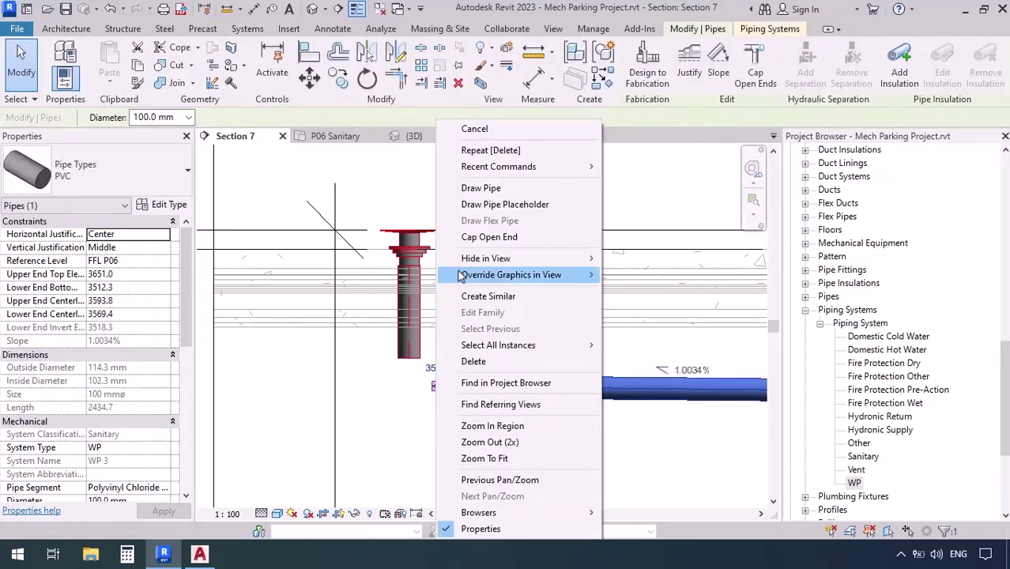
click(474, 188)
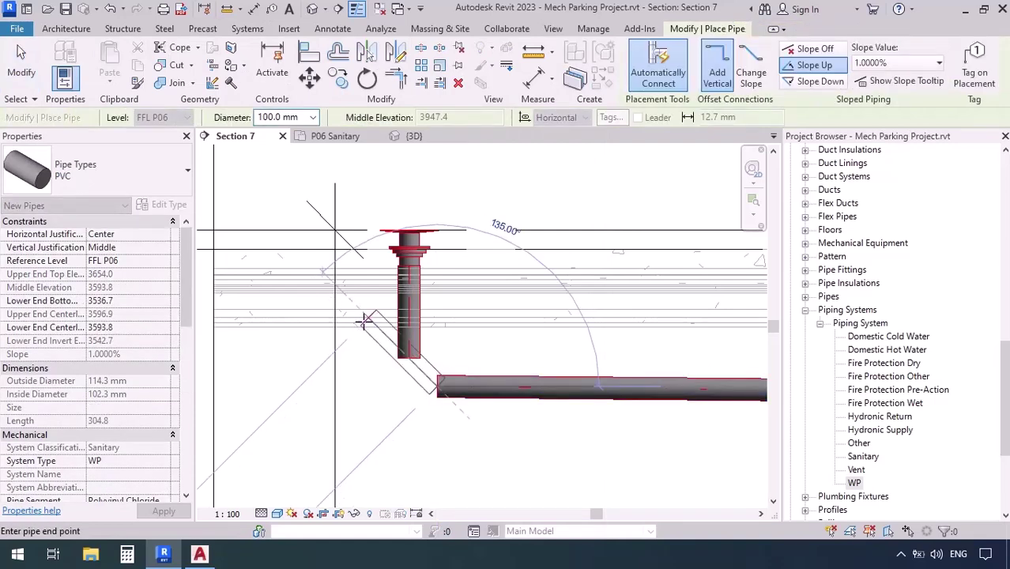
click(363, 320)
key(Escape)
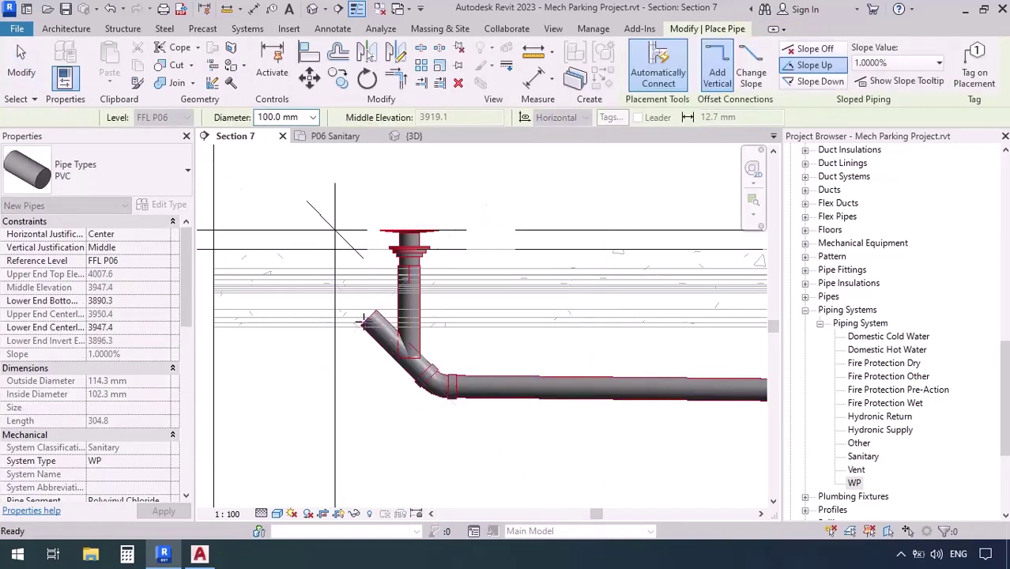
key(Escape)
- Try to trim the vertical drop and the angled pipe into a corner
key(t)
key(r)
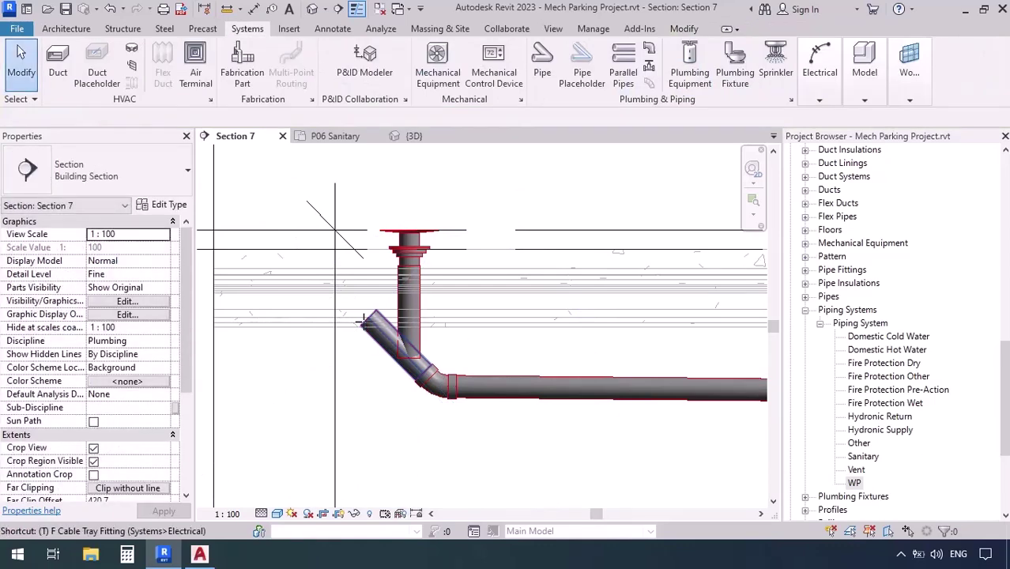
click(419, 336)
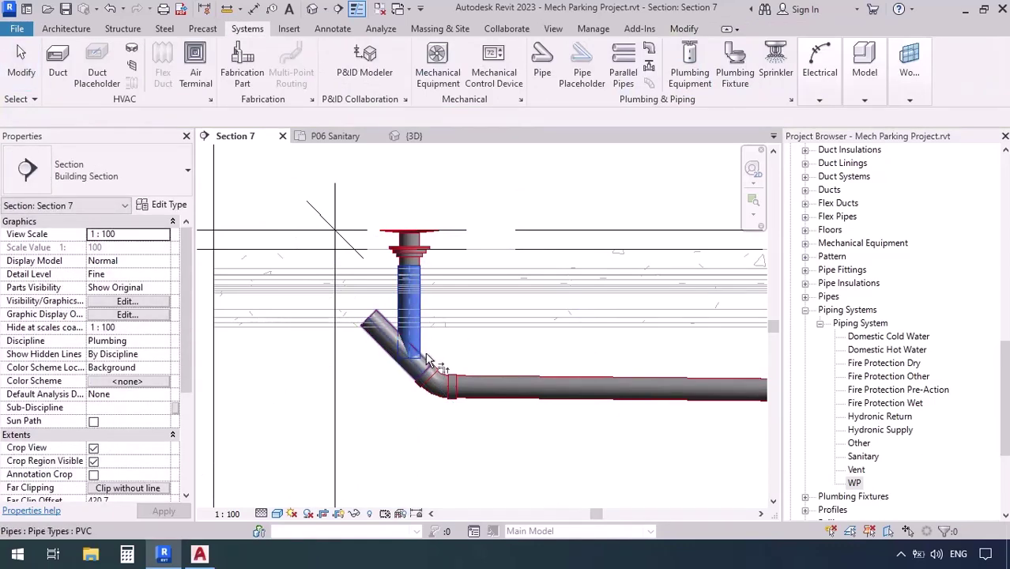
click(517, 336)
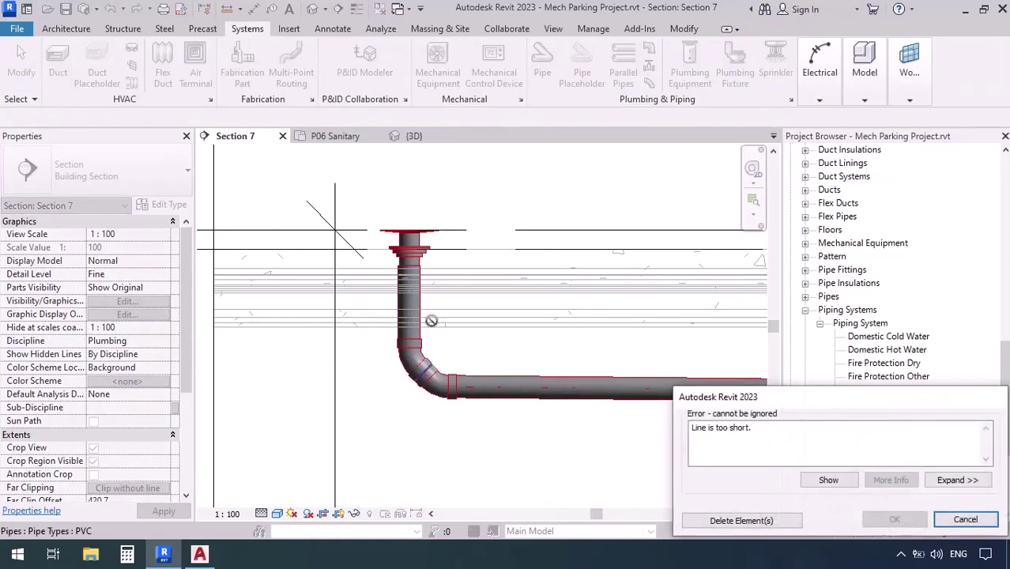
scroll(427, 364, up, 8)
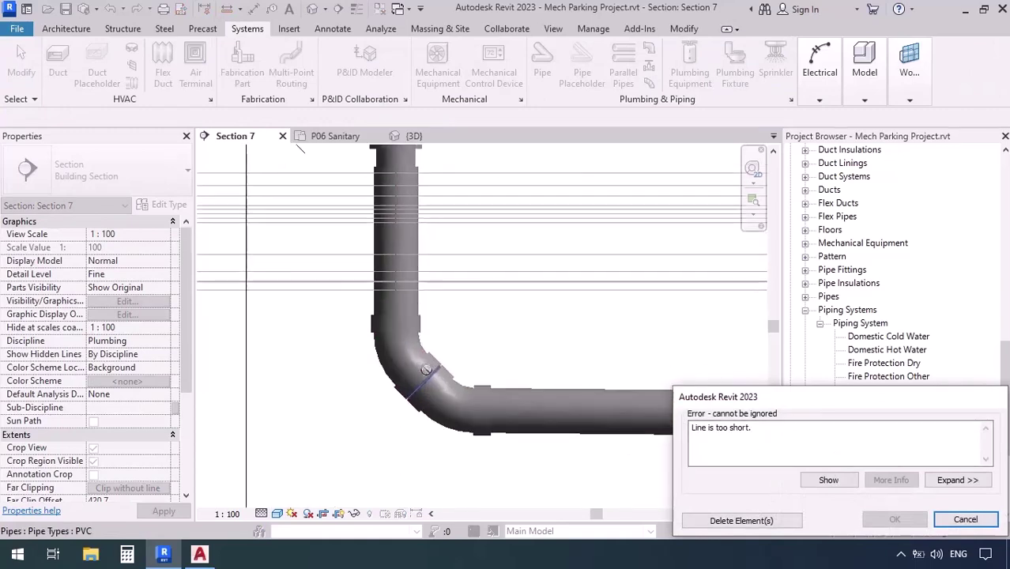
scroll(439, 361, down, 6)
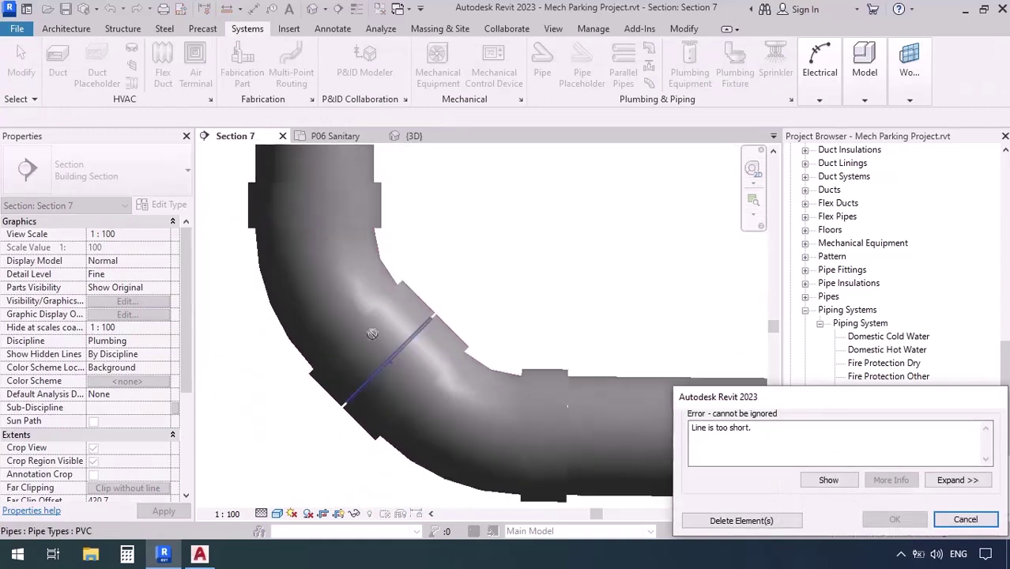
click(942, 523)
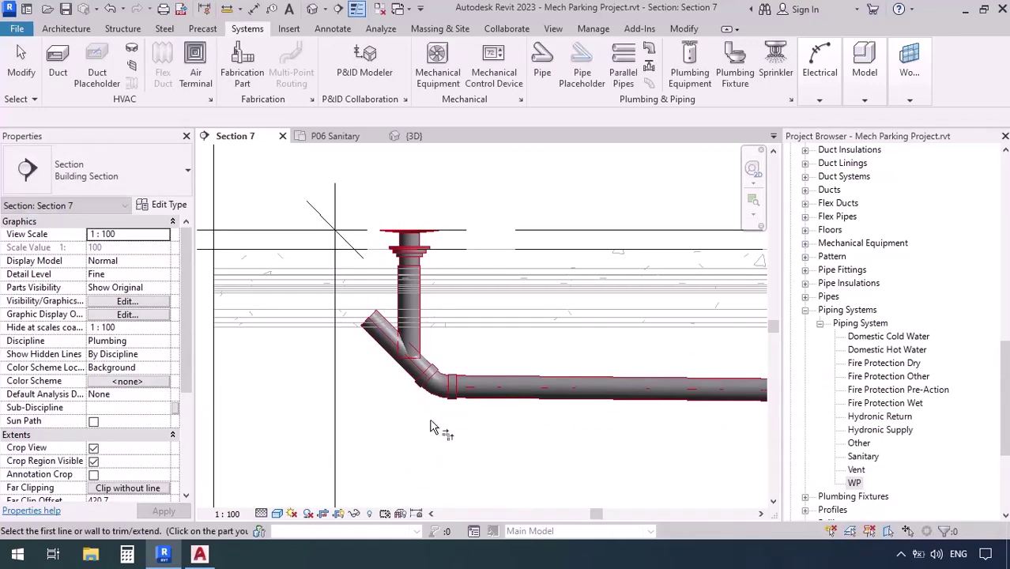
- Nudge the lower bend away from the drain, trim the angled pipe and vertical drop into a corner, and return to P06 Sanitary
click(417, 482)
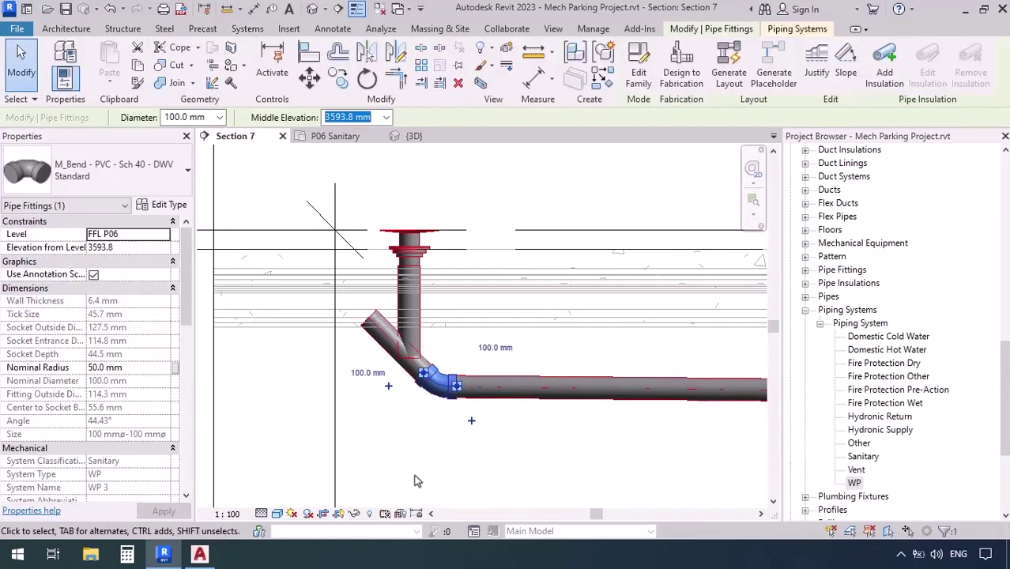
key(Right)
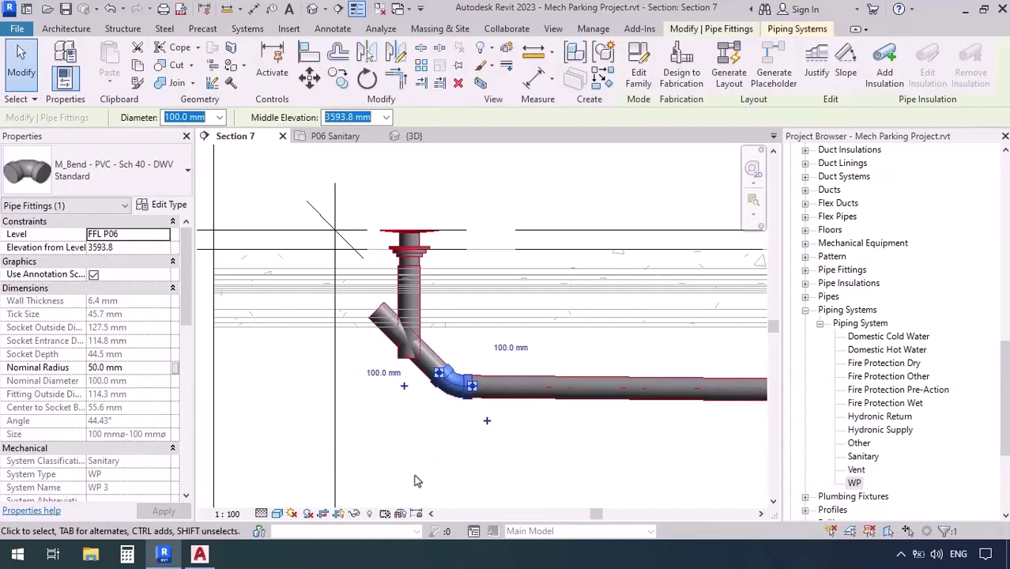
click(417, 482)
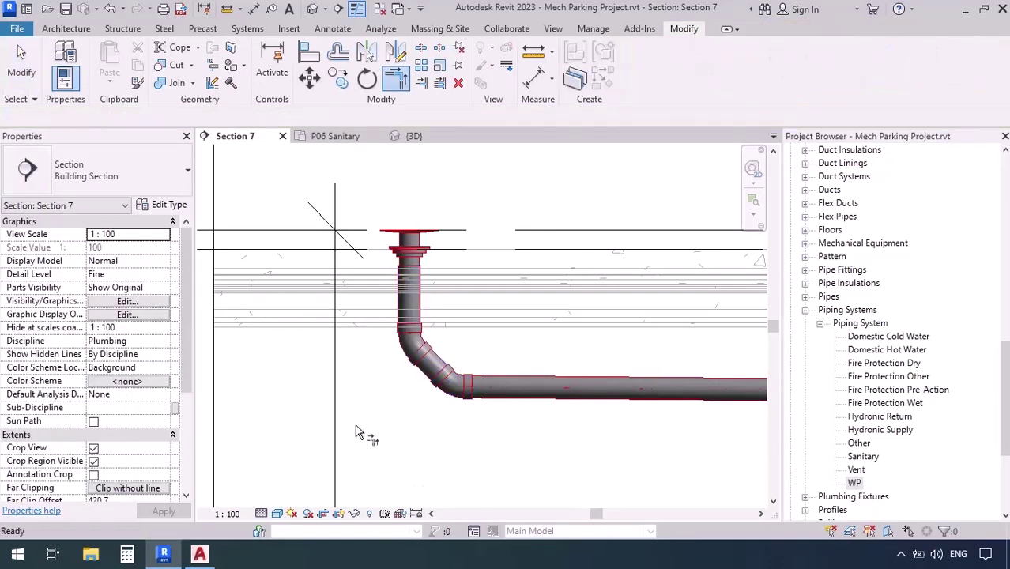
scroll(356, 433, down, 3)
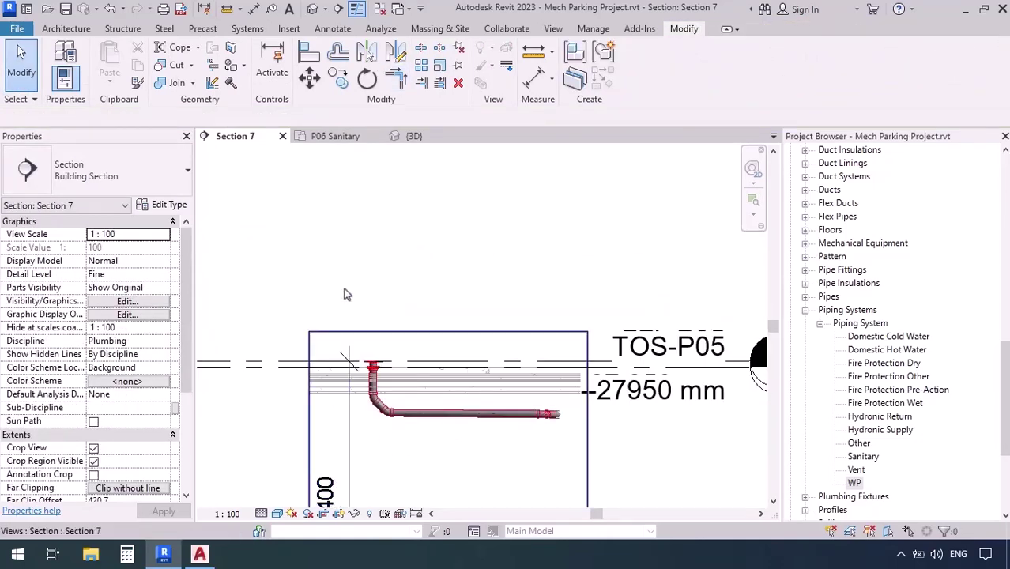
click(335, 136)
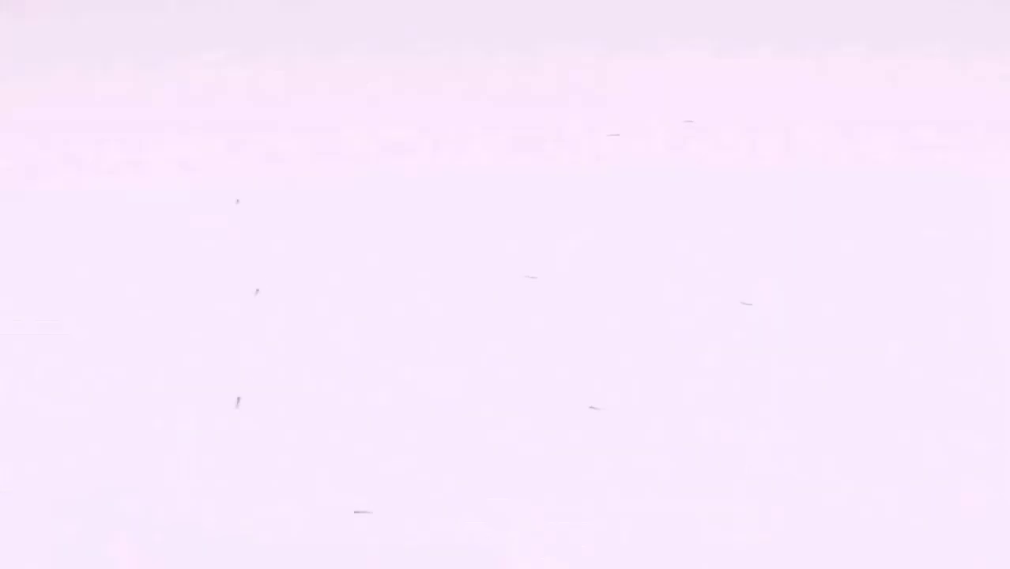